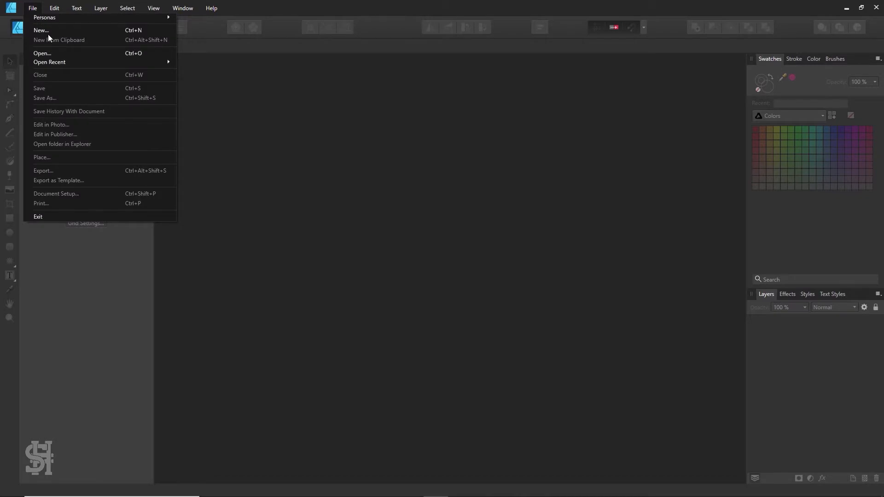
Create a new document from the FHD 1080p web preset, 1920 x 1080 px
{"action": "left_click", "coordinate": [48, 32]}
{"action": "scroll", "coordinate": [322, 321], "scroll_direction": "down", "scroll_amount": 3}
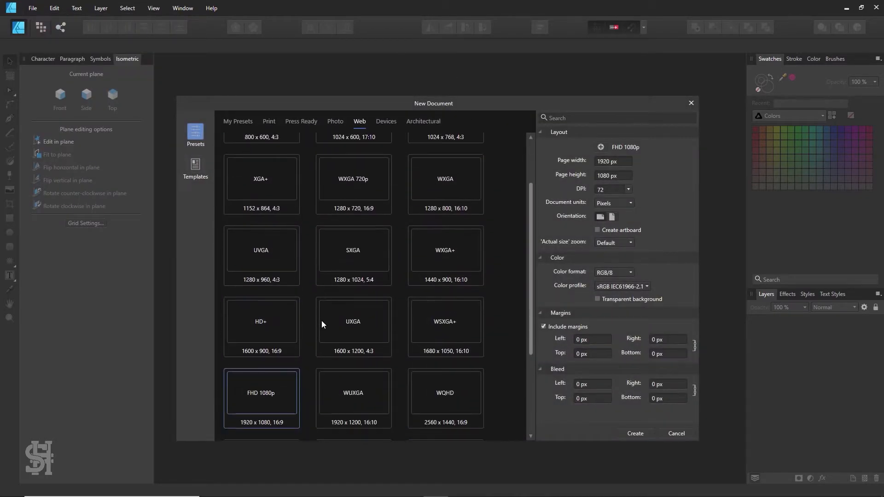
{"action": "scroll", "coordinate": [259, 332], "scroll_direction": "down", "scroll_amount": 1}
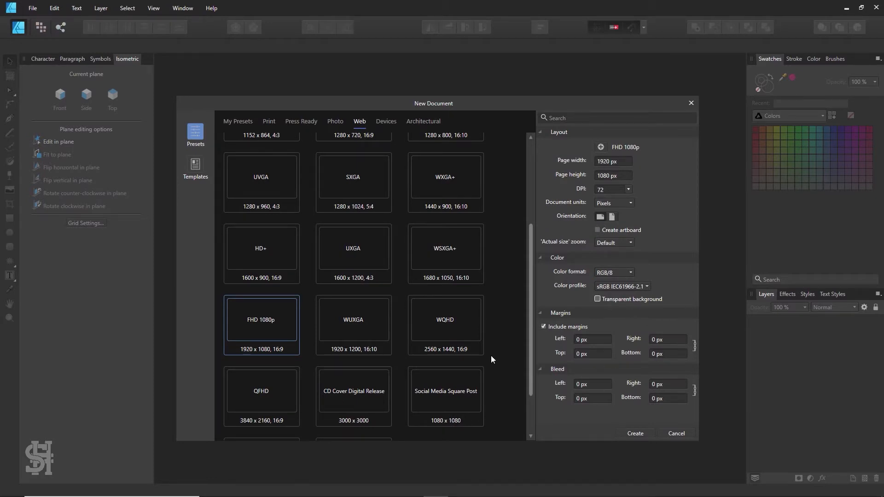
{"action": "left_click", "coordinate": [639, 435]}
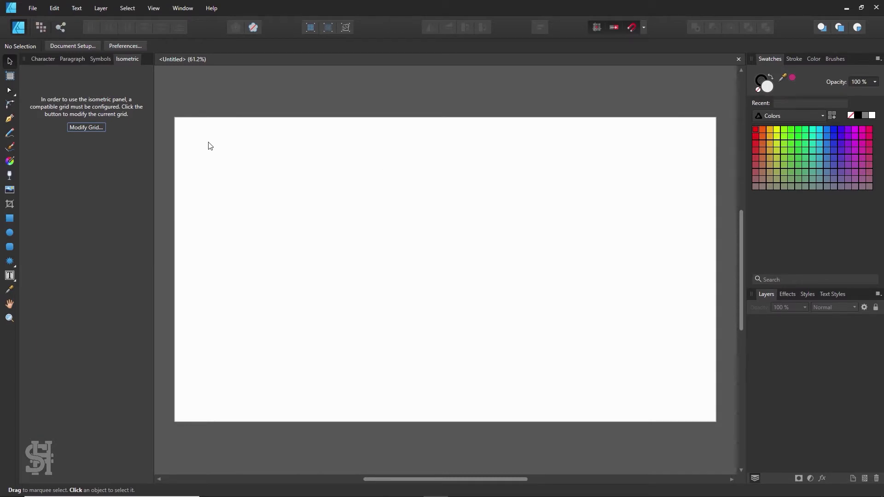
Set up an isometric grid for the document and turn on its display
{"action": "left_click", "coordinate": [96, 128]}
{"action": "left_click_drag", "start_coordinate": [420, 68], "coordinate": [603, 67]}
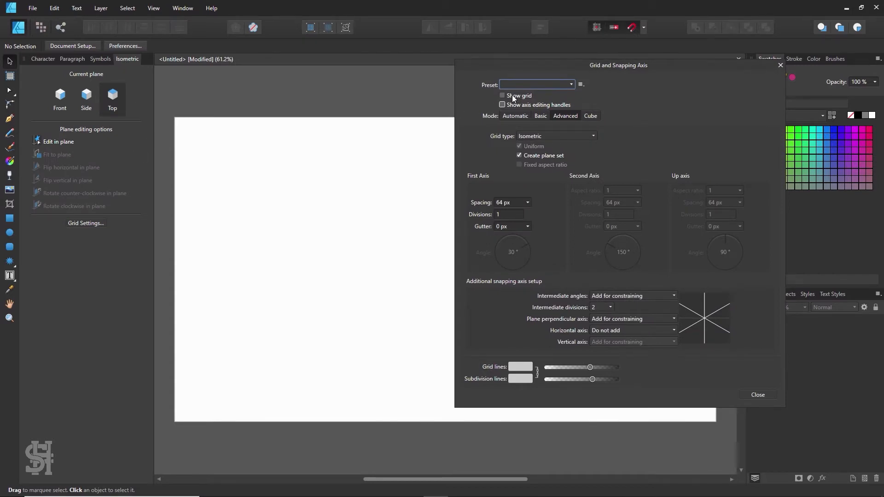
{"action": "left_click", "coordinate": [755, 395]}
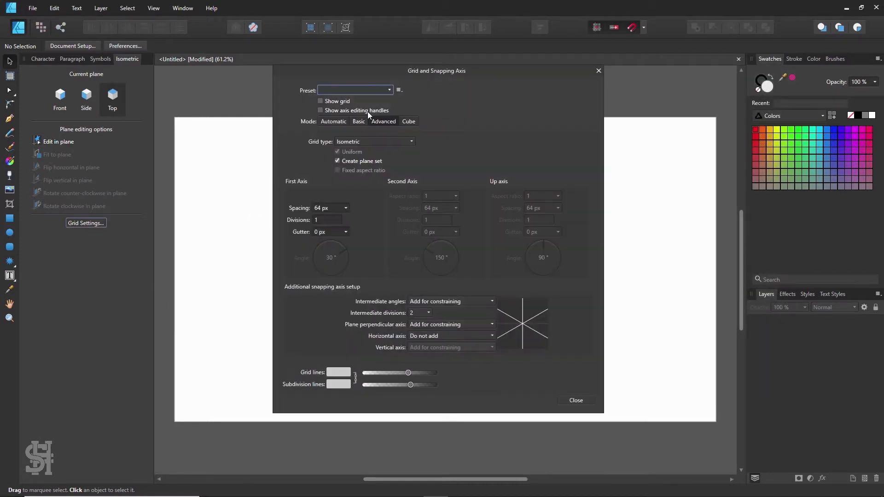
{"action": "left_click", "coordinate": [332, 102]}
{"action": "left_click_drag", "start_coordinate": [405, 76], "coordinate": [618, 79]}
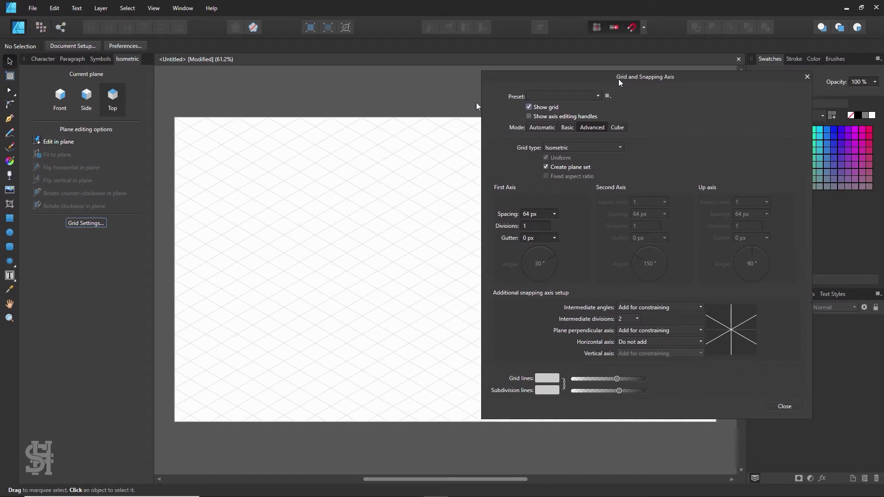
Set the isometric grid's first-axis spacing to 28.5 px and its divisions to 2, and close the grid settings
{"action": "left_click", "coordinate": [555, 214]}
{"action": "left_click_drag", "start_coordinate": [554, 223], "coordinate": [546, 224]}
{"action": "left_click", "coordinate": [515, 187]}
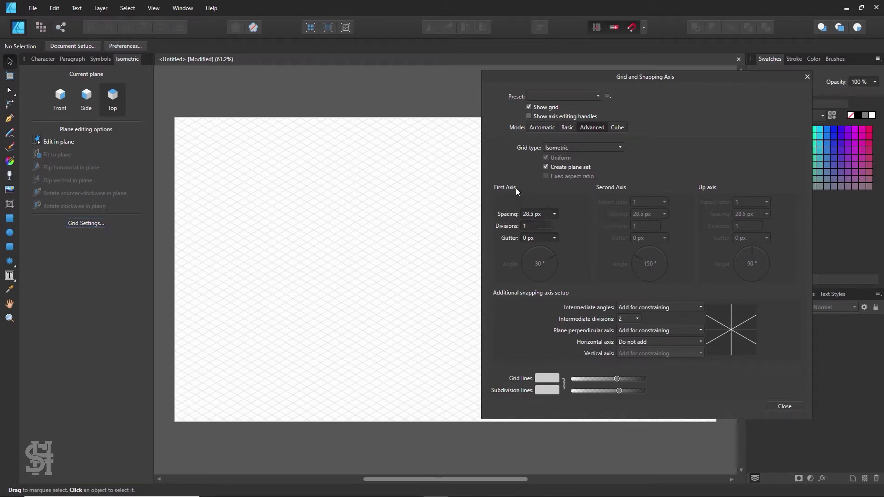
{"action": "left_click", "coordinate": [537, 225]}
{"action": "type", "text": "2"}
{"action": "left_click", "coordinate": [542, 213]}
{"action": "left_click", "coordinate": [783, 406]}
{"action": "key", "text": "z"}
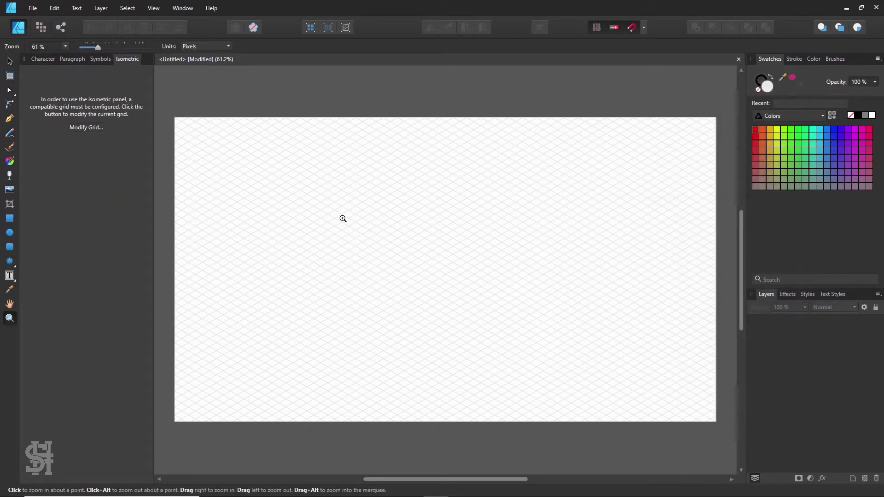
{"action": "left_click", "coordinate": [342, 220]}
{"action": "key", "text": "h"}
{"action": "left_click_drag", "start_coordinate": [355, 257], "coordinate": [499, 300]}
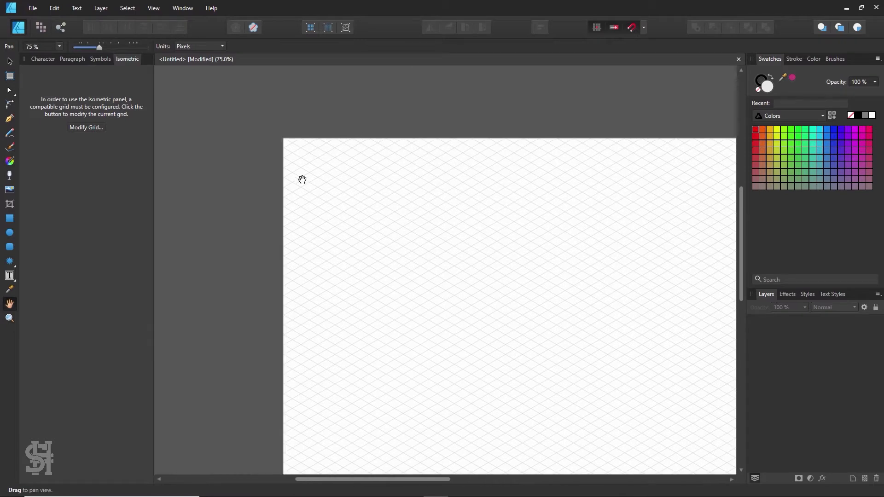
{"action": "left_click_drag", "start_coordinate": [526, 326], "coordinate": [414, 180]}
{"action": "left_click_drag", "start_coordinate": [507, 218], "coordinate": [500, 286]}
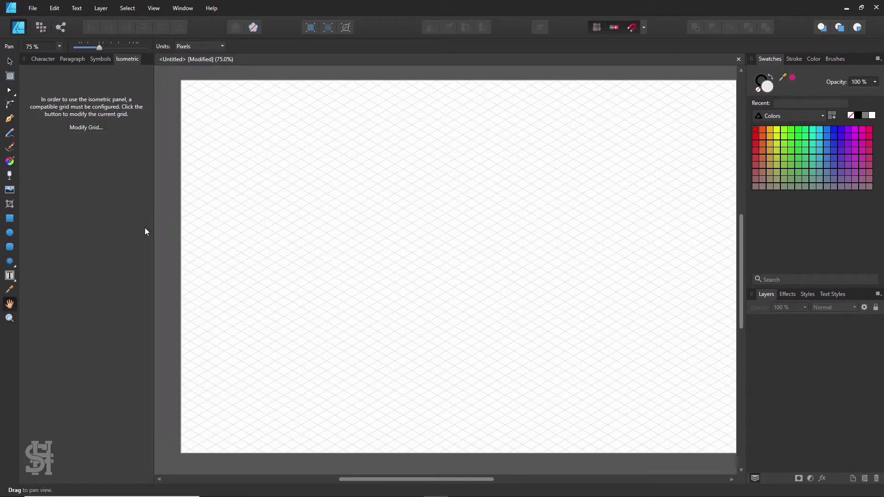
{"action": "left_click", "coordinate": [8, 220]}
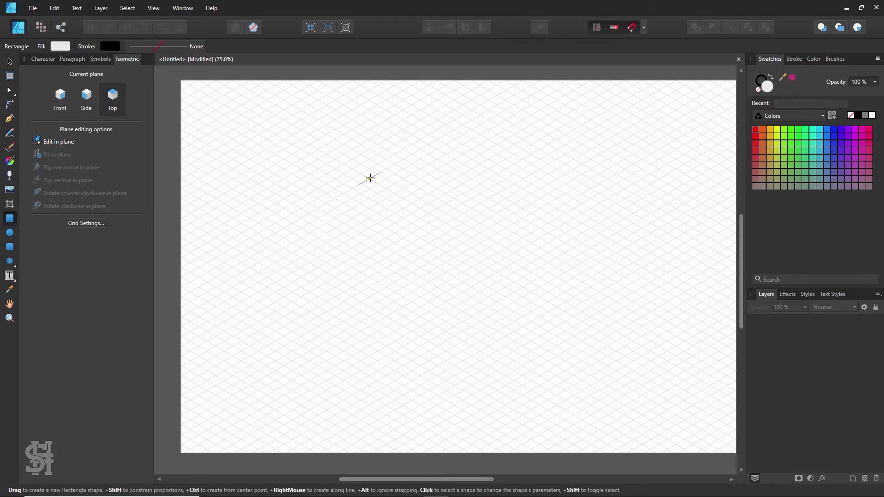
{"action": "left_click_drag", "start_coordinate": [370, 179], "coordinate": [395, 213]}
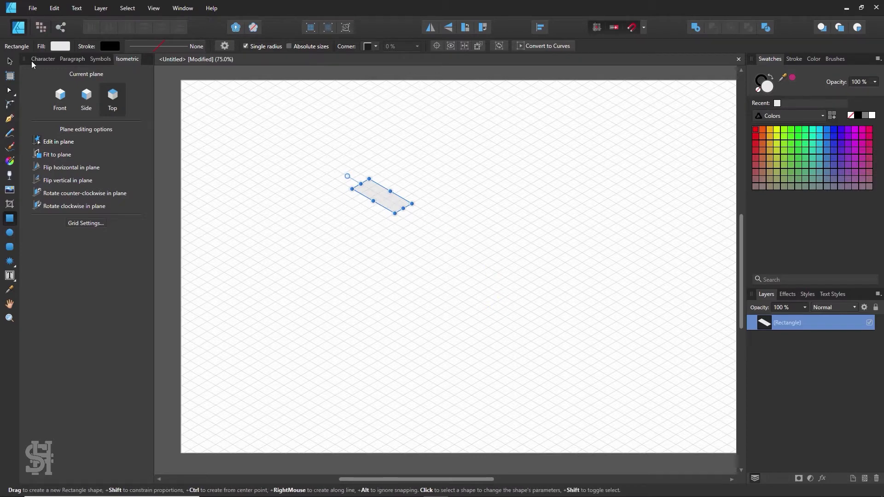
{"action": "left_click", "coordinate": [9, 61]}
{"action": "left_click", "coordinate": [390, 237]}
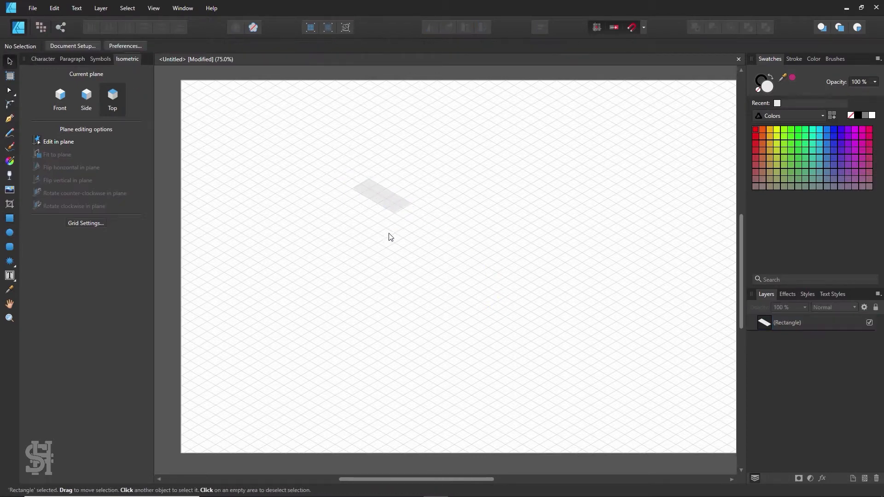
{"action": "key", "text": "ctrl+z"}
{"action": "key", "text": "ctrl+z"}
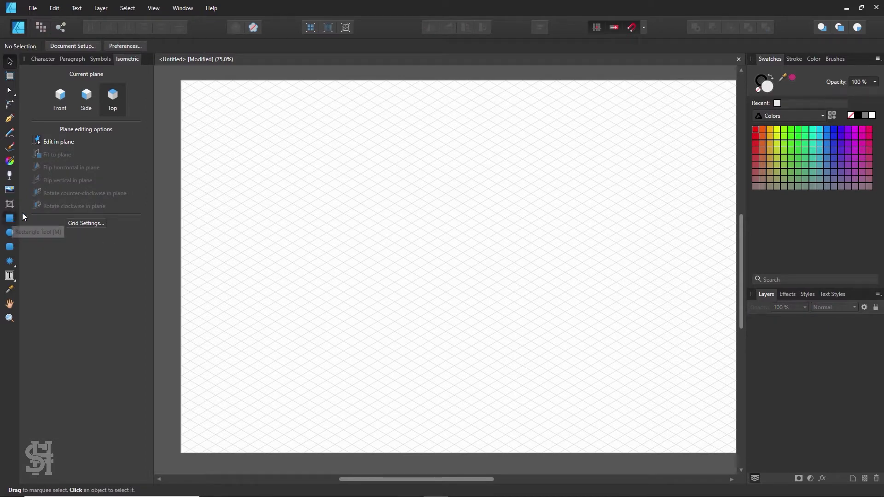
Draw a vertical rectangle on the front isometric plane, about two grid cells wide and eight cells tall
{"action": "left_click", "coordinate": [9, 219]}
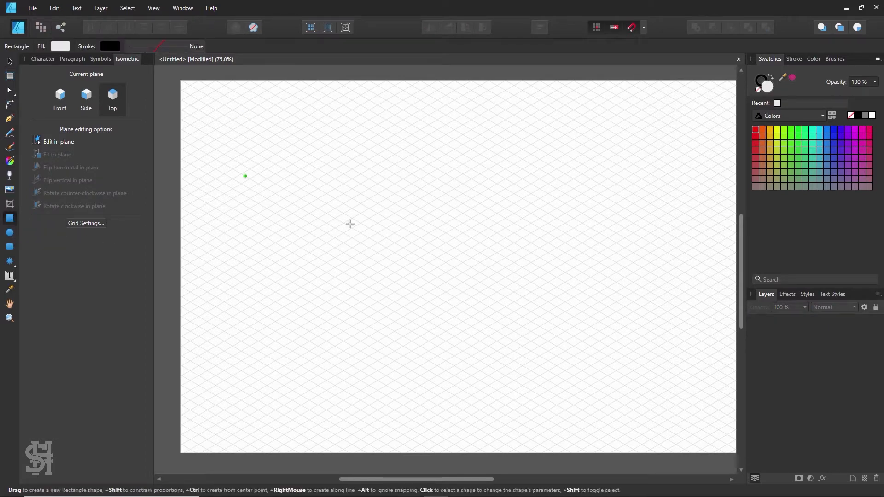
{"action": "left_click", "coordinate": [63, 102]}
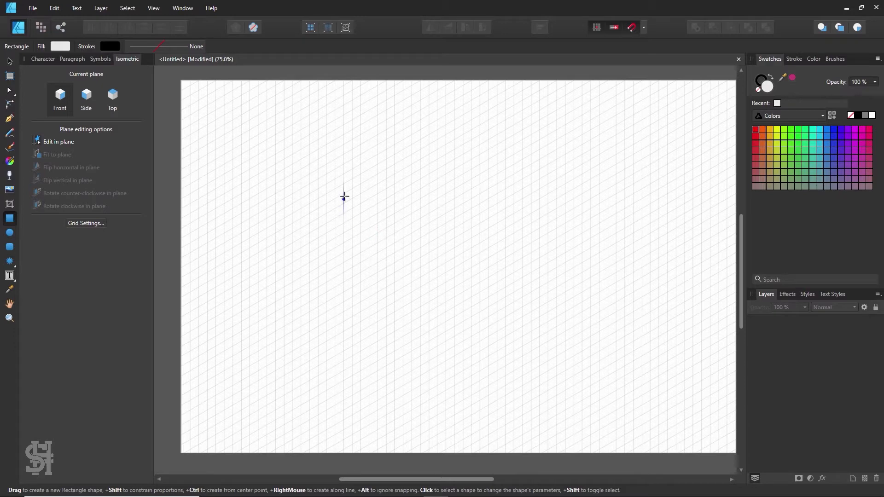
{"action": "key", "text": "z"}
{"action": "left_click", "coordinate": [339, 208]}
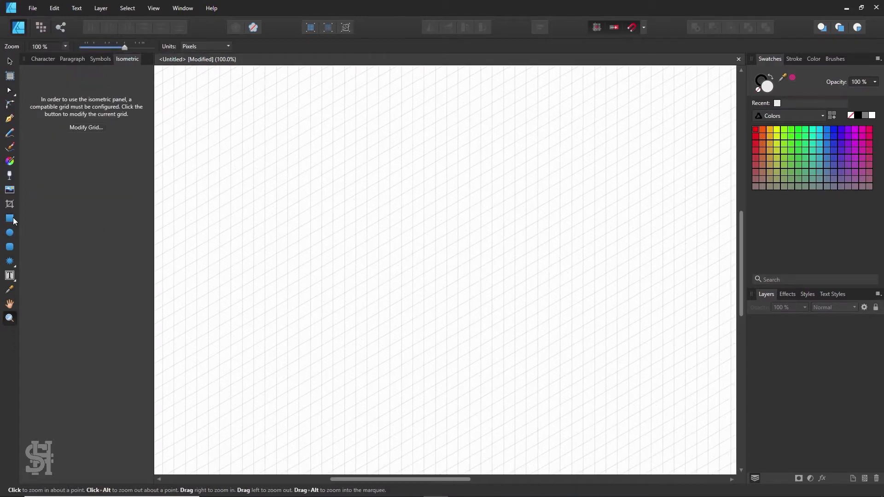
{"action": "left_click", "coordinate": [9, 218]}
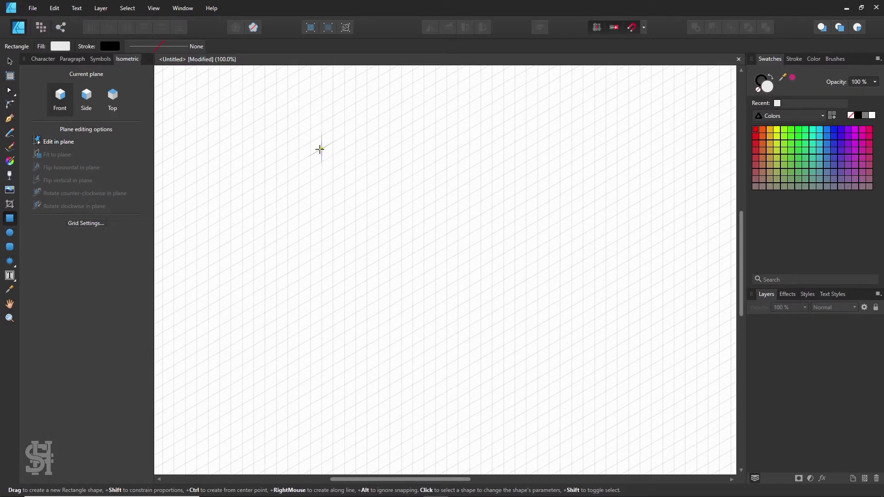
{"action": "left_click_drag", "start_coordinate": [320, 148], "coordinate": [342, 240]}
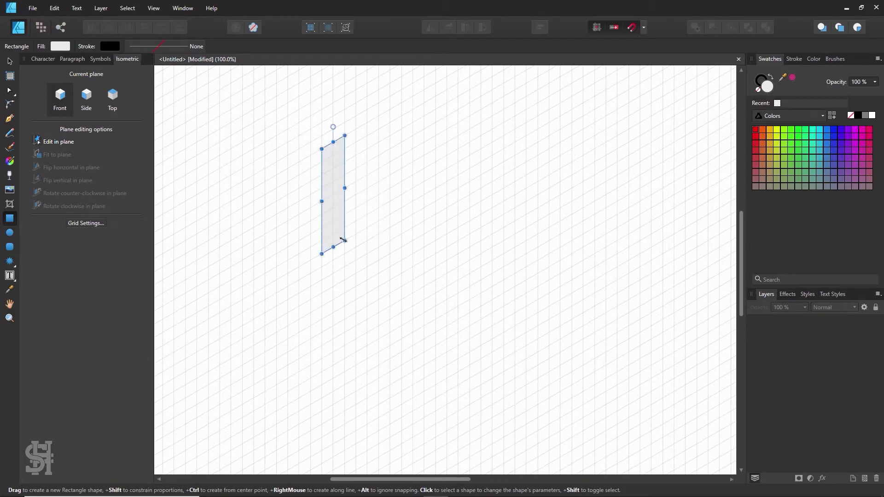
Stretch the vertical rectangle downward to a height of ten grid cells
{"action": "left_click", "coordinate": [11, 61]}
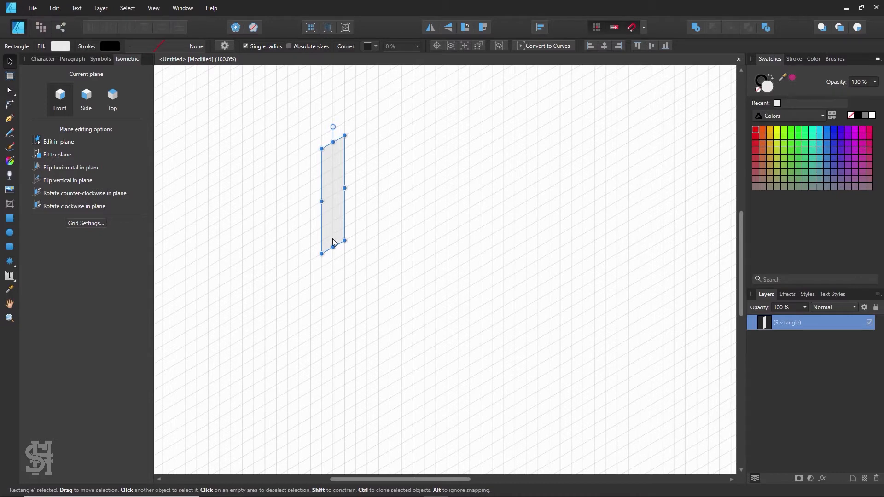
{"action": "left_click_drag", "start_coordinate": [331, 249], "coordinate": [334, 272]}
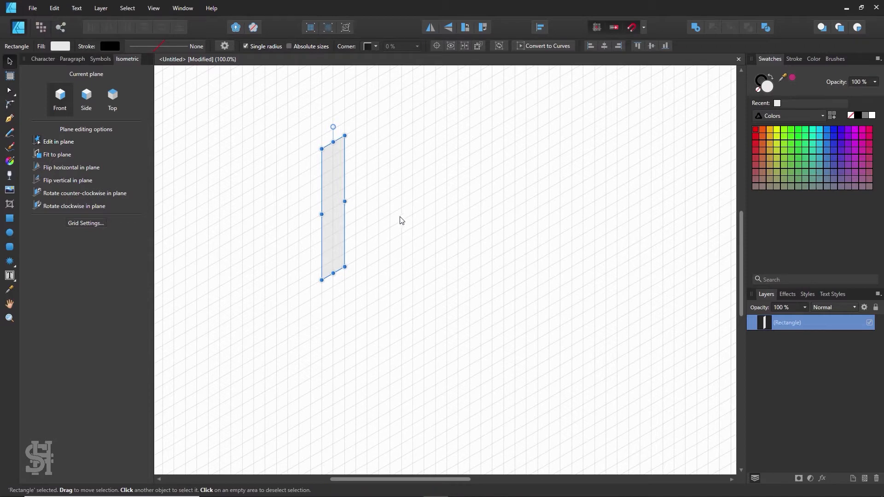
{"action": "left_click", "coordinate": [365, 216]}
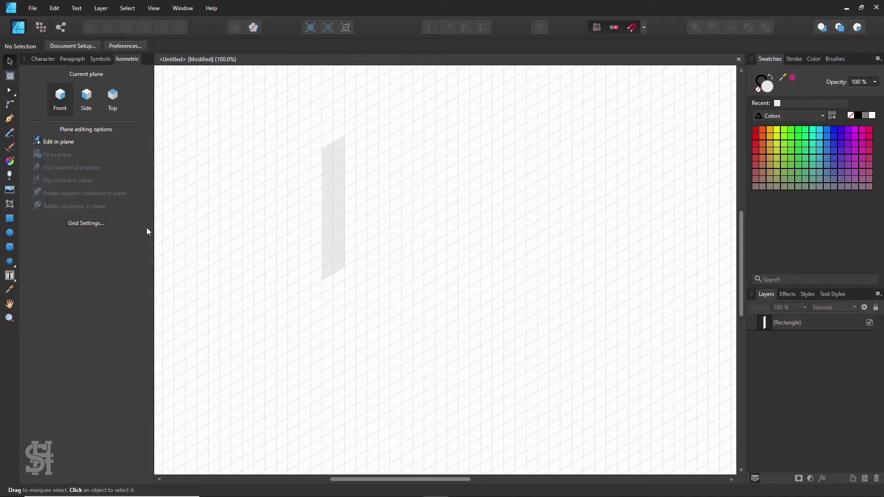
Draw a front-plane bar eight cells long from the vertical bar's upper-left corner and thicken it to two cells
{"action": "left_click", "coordinate": [9, 218]}
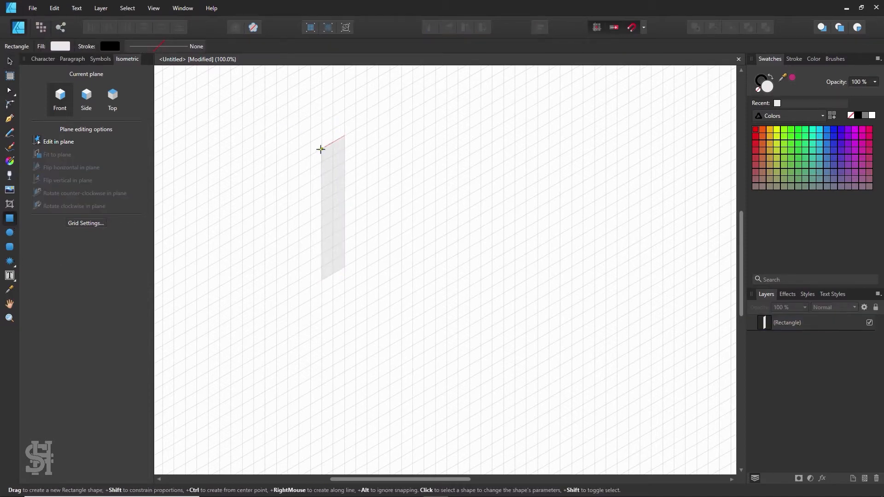
{"action": "mouse_move", "coordinate": [322, 148]}
{"action": "left_mouse_down"}
{"action": "mouse_move", "coordinate": [352, 150]}
{"action": "mouse_move", "coordinate": [412, 111]}
{"action": "left_mouse_up"}
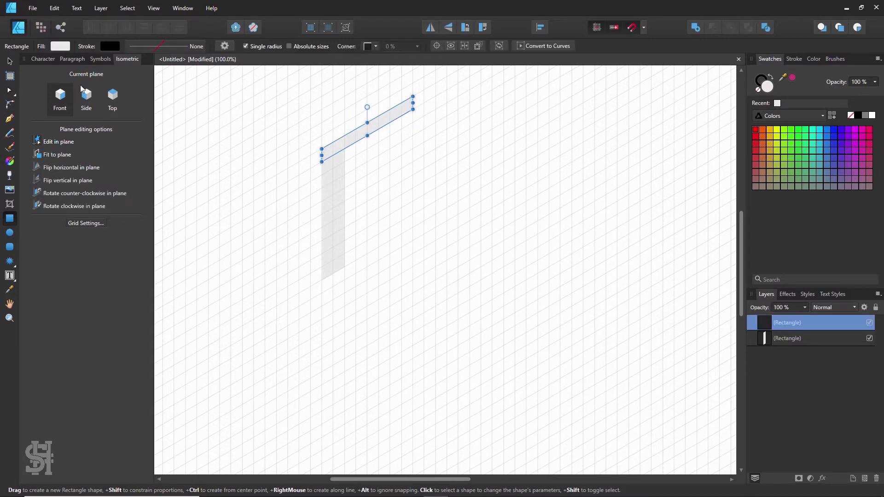
{"action": "left_click", "coordinate": [10, 61]}
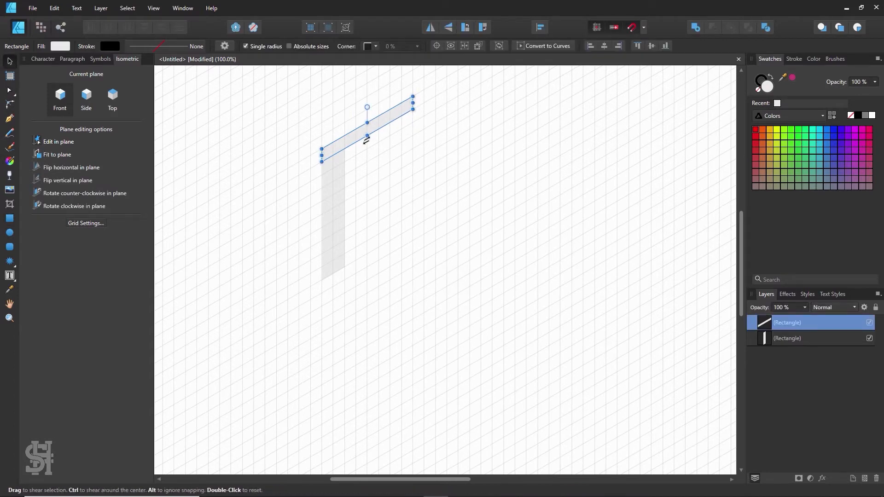
{"action": "left_click", "coordinate": [411, 183]}
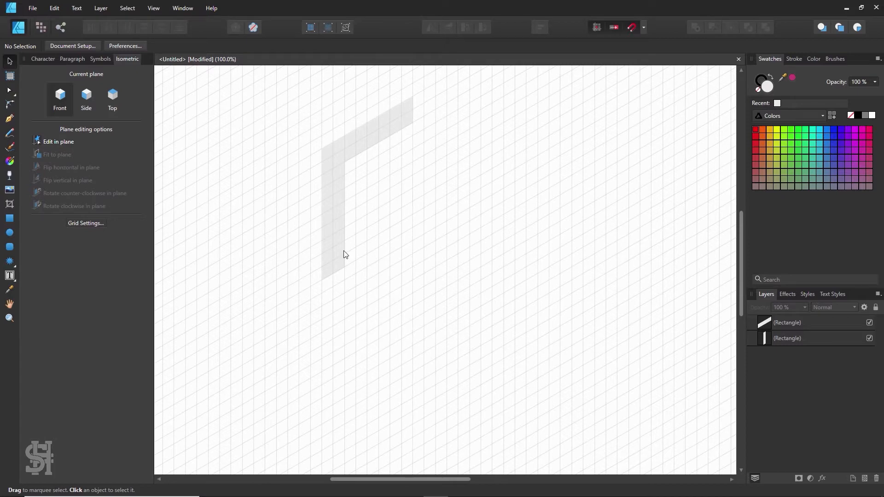
Duplicate the upper bar to the base and the vertical bar to the right side, shortening the right copy to 171 px tall
{"action": "mouse_move", "coordinate": [375, 134]}
{"action": "left_mouse_down", "text": "ctrl"}
{"action": "mouse_move", "coordinate": [401, 226]}
{"action": "mouse_move", "coordinate": [365, 240]}
{"action": "mouse_move", "coordinate": [375, 239]}
{"action": "left_mouse_up", "text": "ctrl"}
{"action": "left_click", "coordinate": [453, 174]}
{"action": "mouse_move", "coordinate": [332, 202]}
{"action": "left_mouse_down", "text": "ctrl"}
{"action": "mouse_move", "coordinate": [412, 171]}
{"action": "mouse_move", "coordinate": [390, 171]}
{"action": "left_mouse_up", "text": "ctrl"}
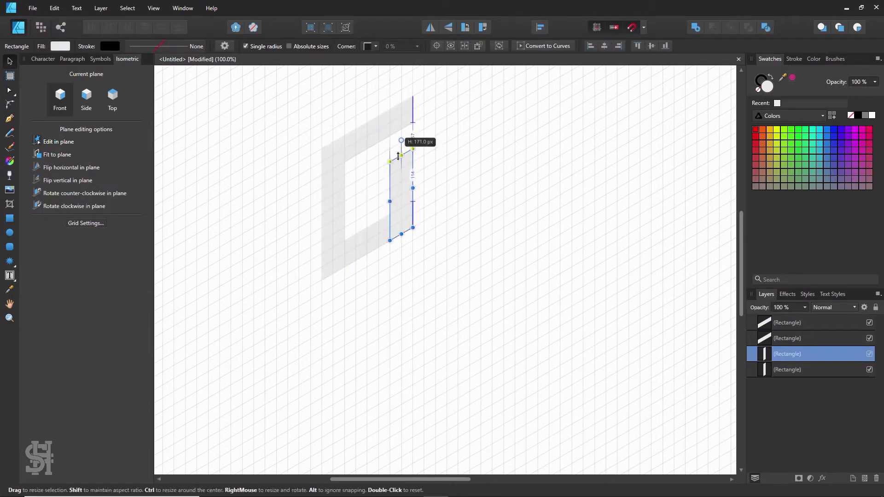
{"action": "left_click", "coordinate": [497, 188]}
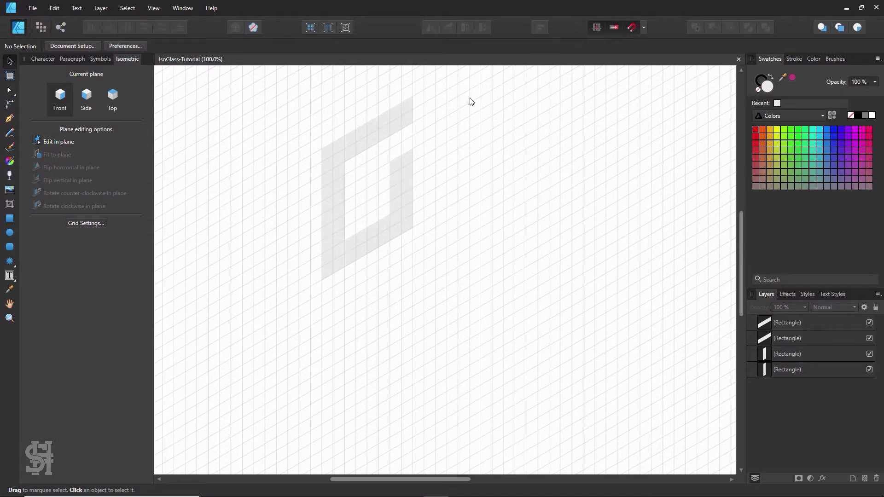
Remove the outline from all four bars and fill them with bright purple
{"action": "left_click_drag", "start_coordinate": [460, 86], "coordinate": [297, 311]}
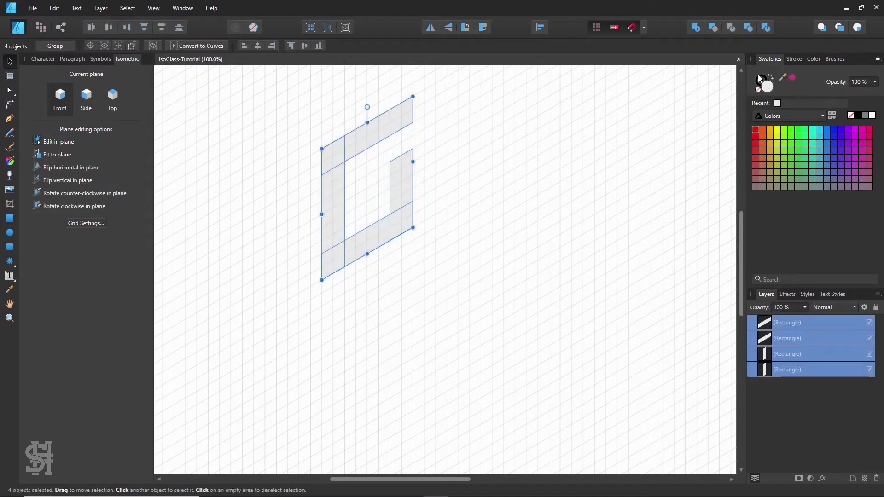
{"action": "left_click", "coordinate": [758, 91]}
{"action": "left_click", "coordinate": [847, 130]}
{"action": "left_click", "coordinate": [560, 244]}
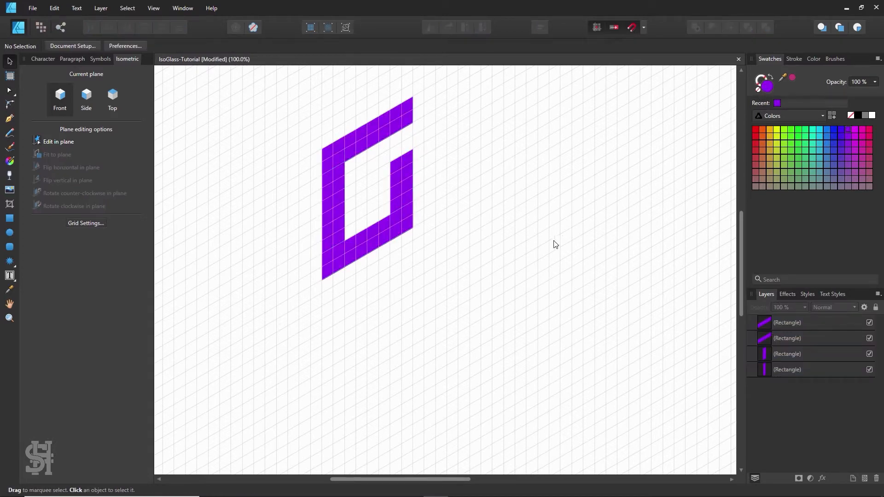
Duplicate the right bar and reshape the copy into the G's inner arm, about four cells long and two cells tall
{"action": "left_click", "coordinate": [402, 159]}
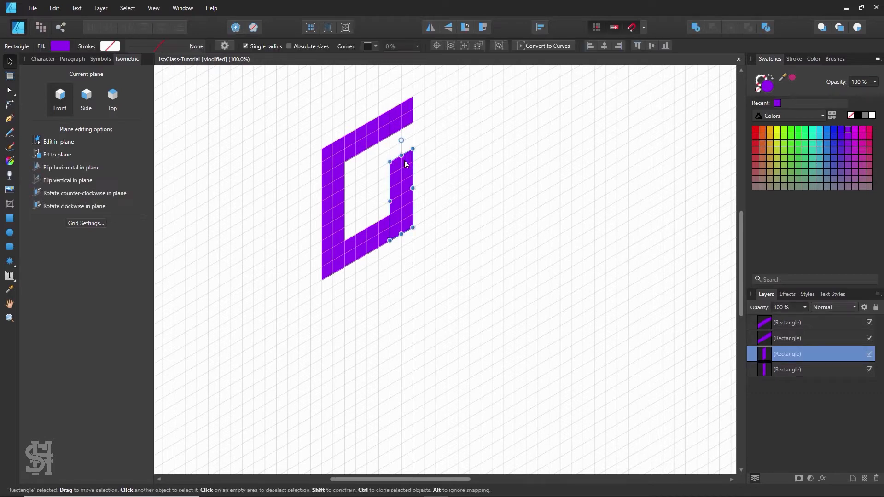
{"action": "left_click_drag", "start_coordinate": [401, 156], "coordinate": [374, 212]}
{"action": "left_click", "coordinate": [474, 180]}
{"action": "left_click", "coordinate": [400, 186]}
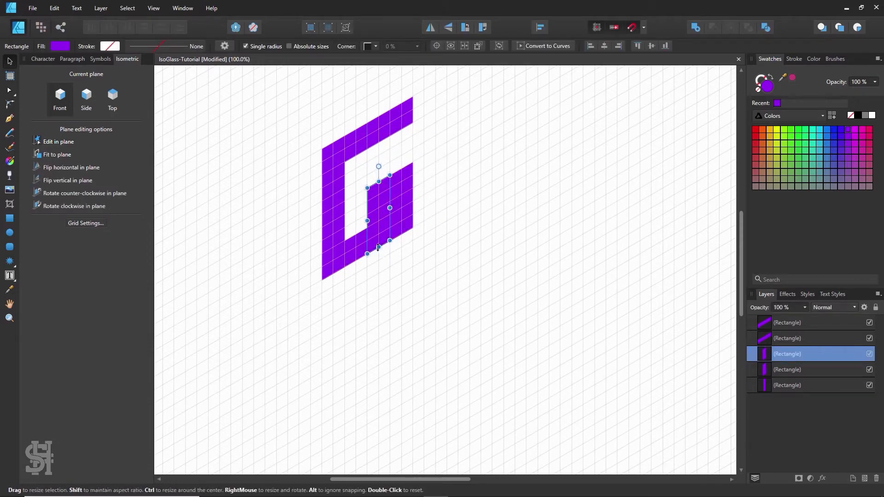
{"action": "left_click_drag", "start_coordinate": [378, 247], "coordinate": [439, 173]}
{"action": "left_click", "coordinate": [508, 201]}
{"action": "left_click", "coordinate": [386, 198]}
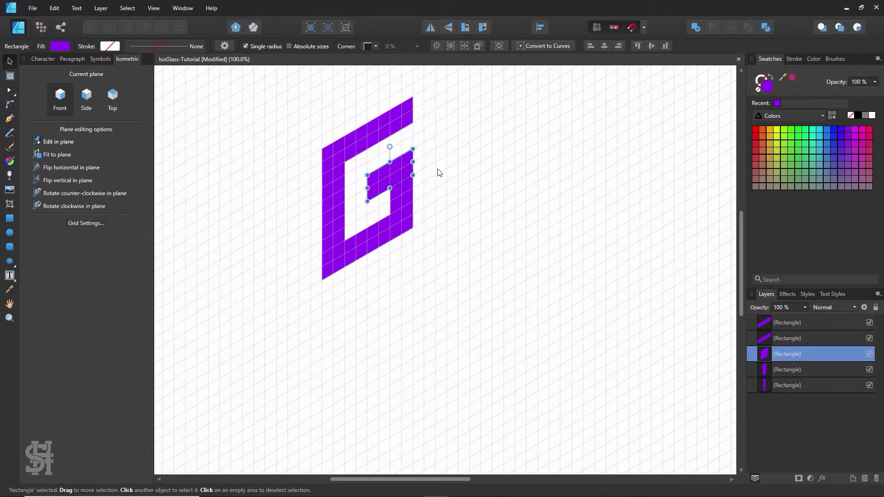
{"action": "left_click", "coordinate": [465, 225]}
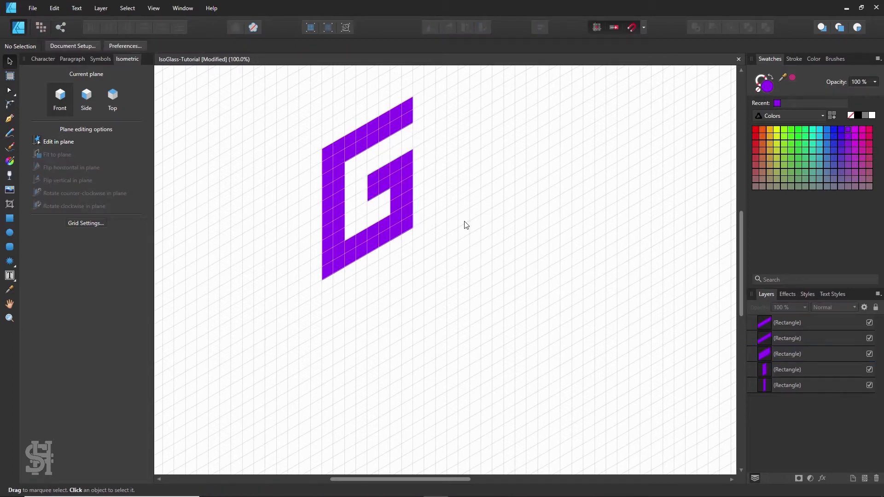
Move all five bars of the G together down and to the left on the page
{"action": "left_click_drag", "start_coordinate": [430, 95], "coordinate": [304, 318]}
{"action": "left_click_drag", "start_coordinate": [324, 269], "coordinate": [239, 311]}
{"action": "left_click", "coordinate": [374, 266]}
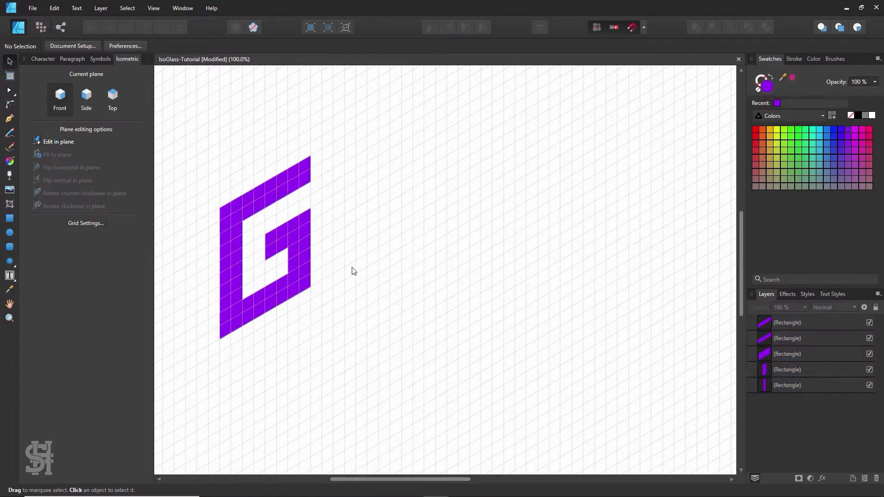
Duplicate the whole G up and to the right along the isometric grid, leaving a two-cell gap between the letters
{"action": "left_click_drag", "start_coordinate": [338, 142], "coordinate": [171, 400]}
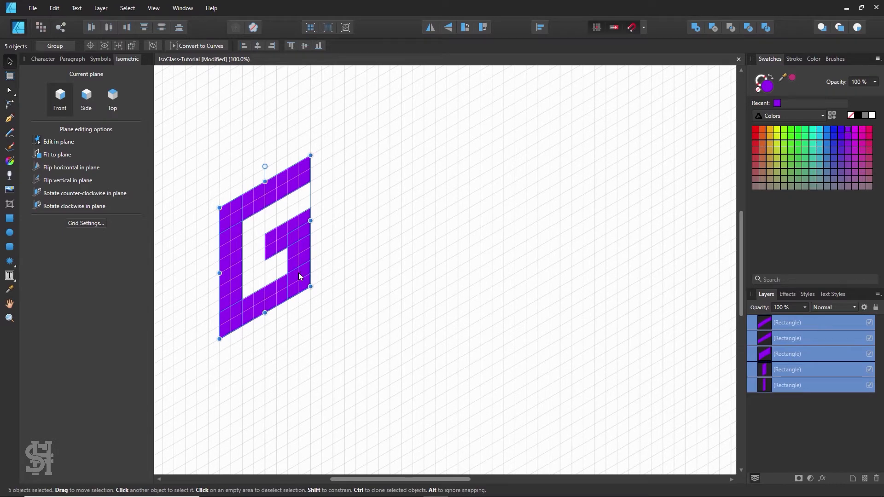
{"action": "left_click_drag", "start_coordinate": [300, 274], "coordinate": [407, 219]}
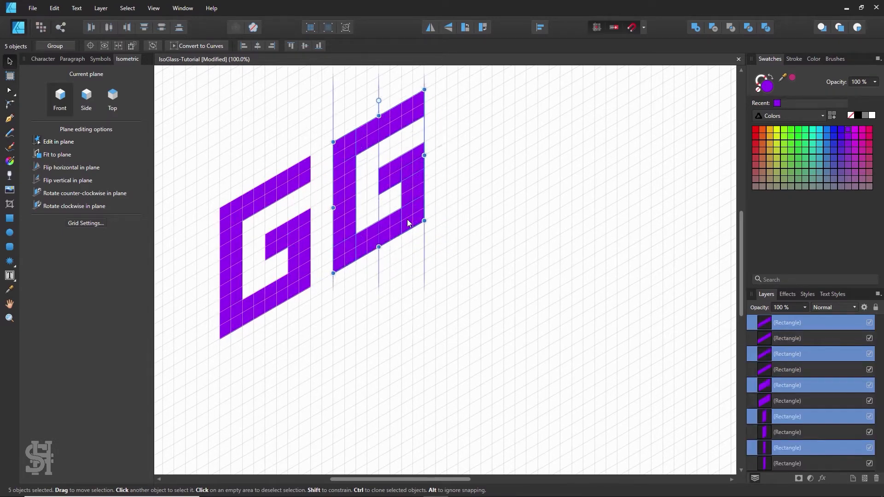
{"action": "left_click", "coordinate": [487, 230]}
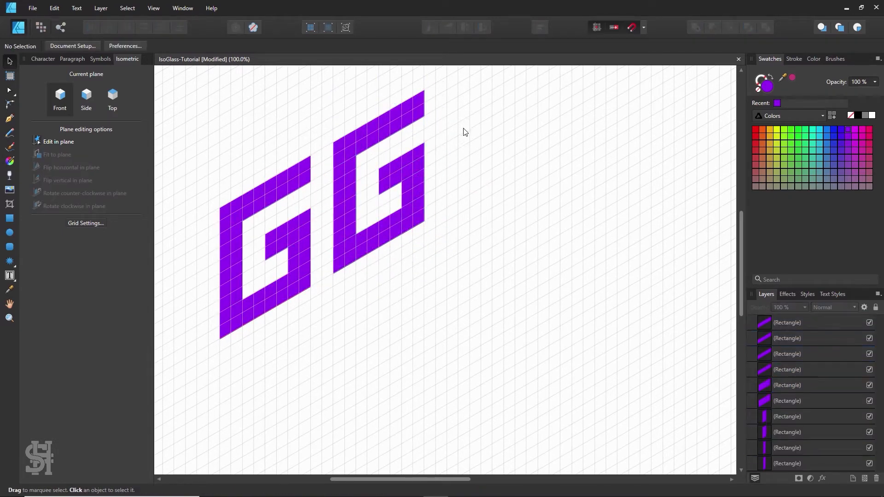
{"action": "scroll", "coordinate": [390, 151], "scroll_direction": "up", "scroll_amount": 1}
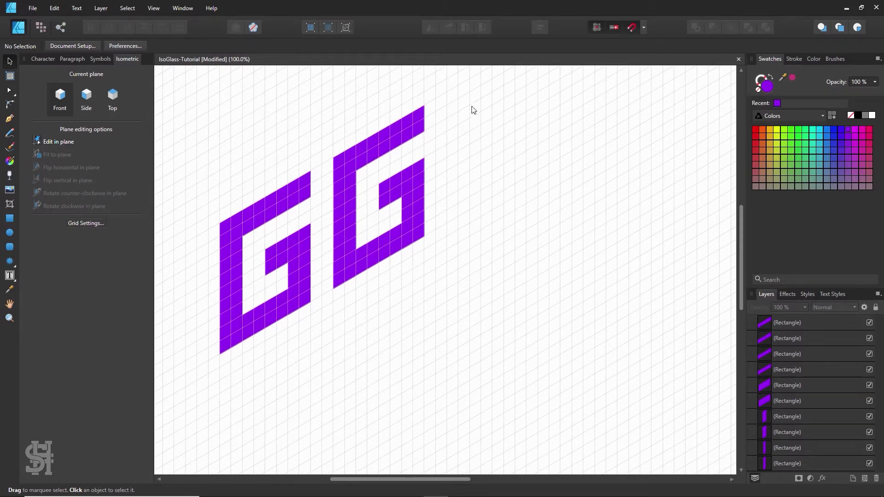
{"action": "left_click_drag", "start_coordinate": [458, 91], "coordinate": [338, 305]}
{"action": "left_click_drag", "start_coordinate": [349, 262], "coordinate": [511, 286]}
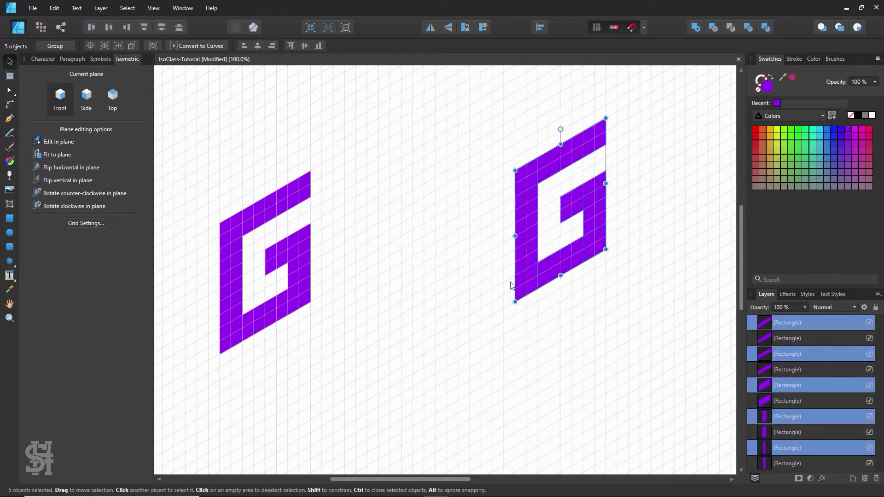
{"action": "key", "text": "ctrl+z"}
{"action": "left_click", "coordinate": [449, 332]}
Delete the inner arm, upper bar and right bar of the copied G to leave an L
{"action": "left_click", "coordinate": [410, 171]}
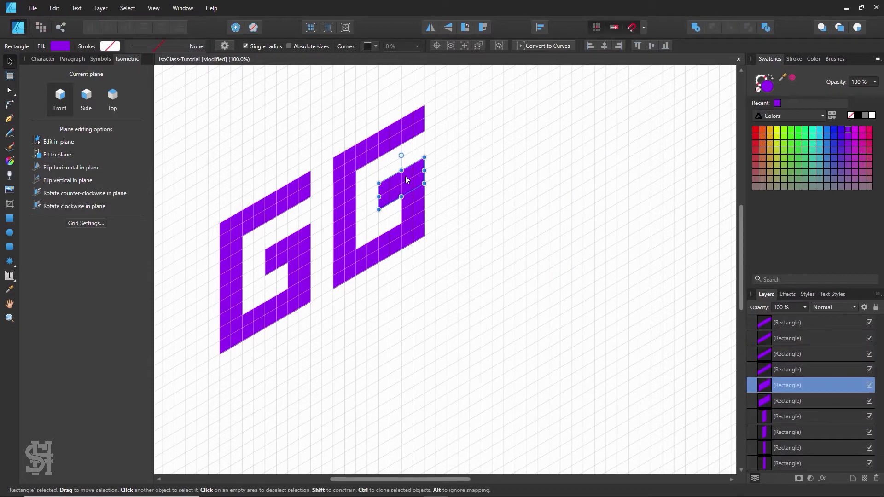
{"action": "key", "text": "Delete"}
{"action": "left_click", "coordinate": [417, 195]}
{"action": "left_click", "coordinate": [387, 146]}
{"action": "key", "text": "Delete"}
{"action": "left_click", "coordinate": [415, 192]}
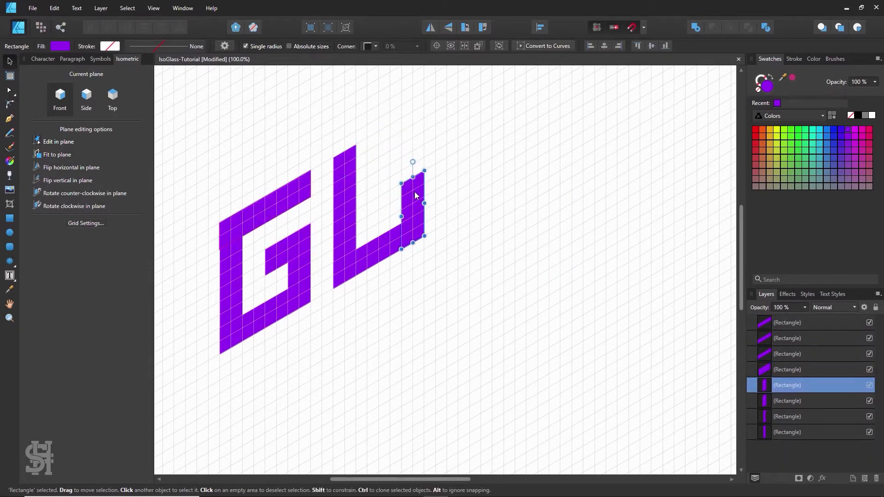
{"action": "key", "text": "Delete"}
{"action": "left_click", "coordinate": [396, 231]}
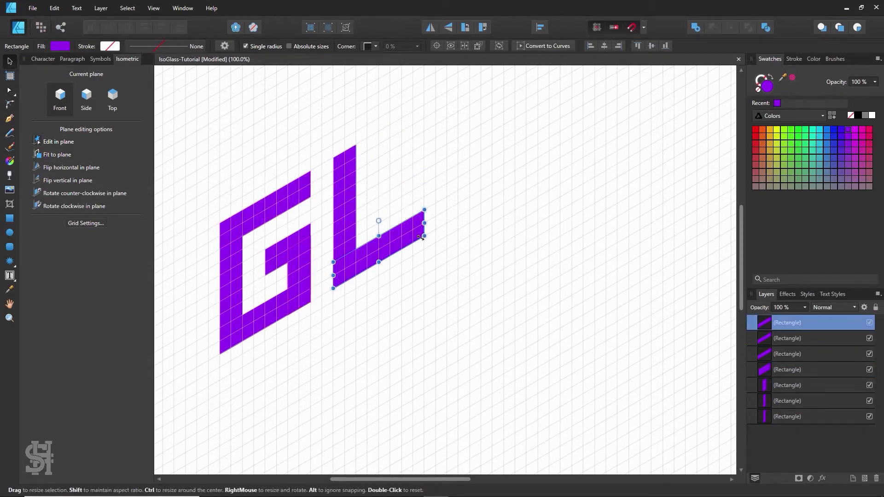
{"action": "scroll", "coordinate": [420, 238], "scroll_direction": "up", "scroll_amount": 1}
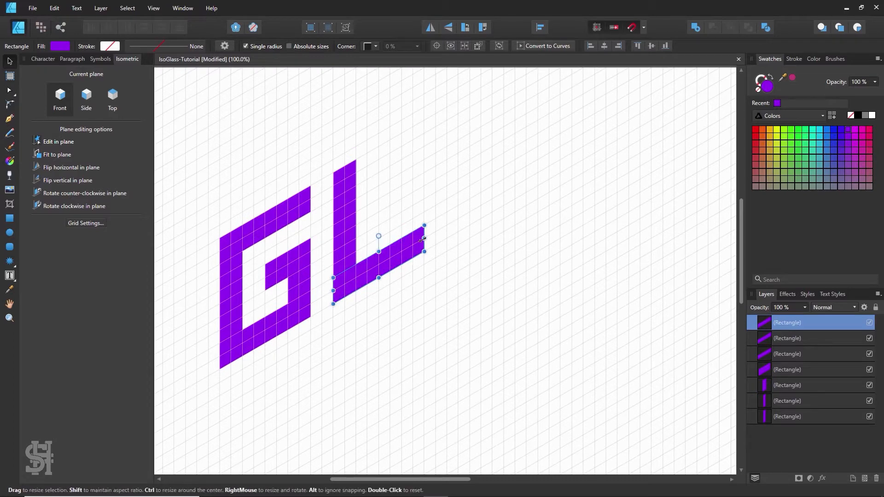
{"action": "left_click_drag", "start_coordinate": [424, 238], "coordinate": [402, 252]}
{"action": "left_click", "coordinate": [452, 249]}
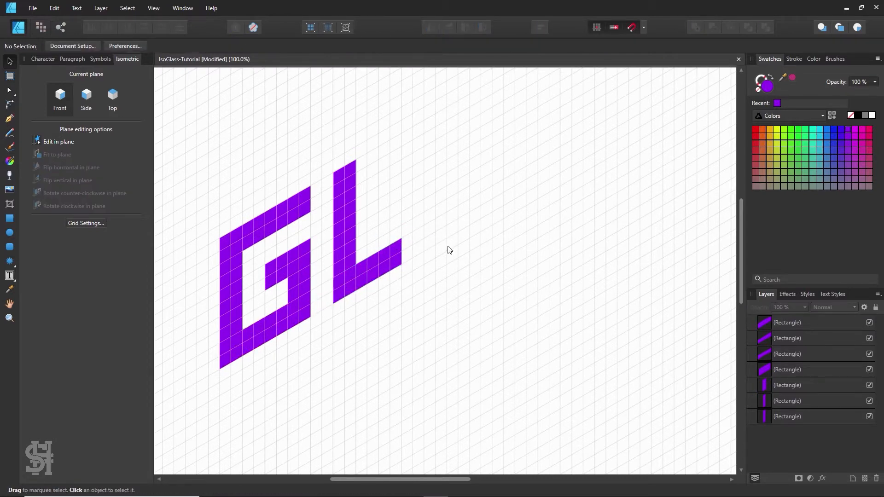
{"action": "key", "text": "ctrl+z"}
{"action": "key", "text": "ctrl+z"}
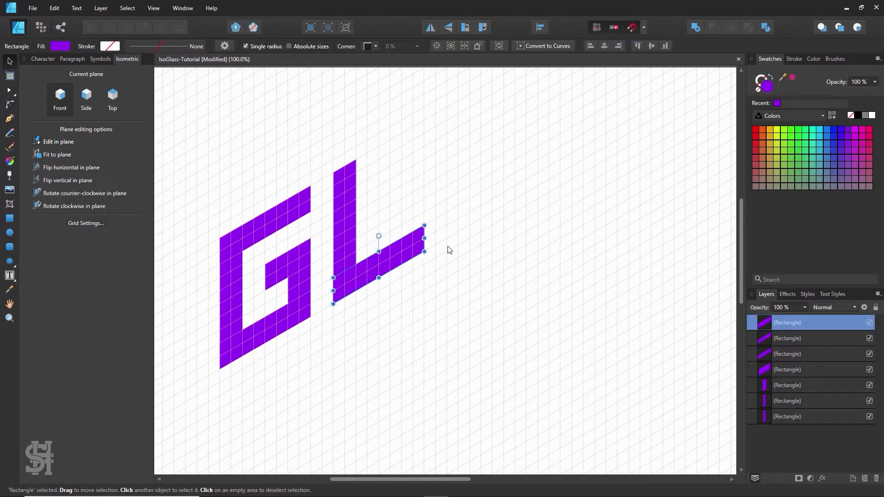
{"action": "left_click", "coordinate": [453, 251]}
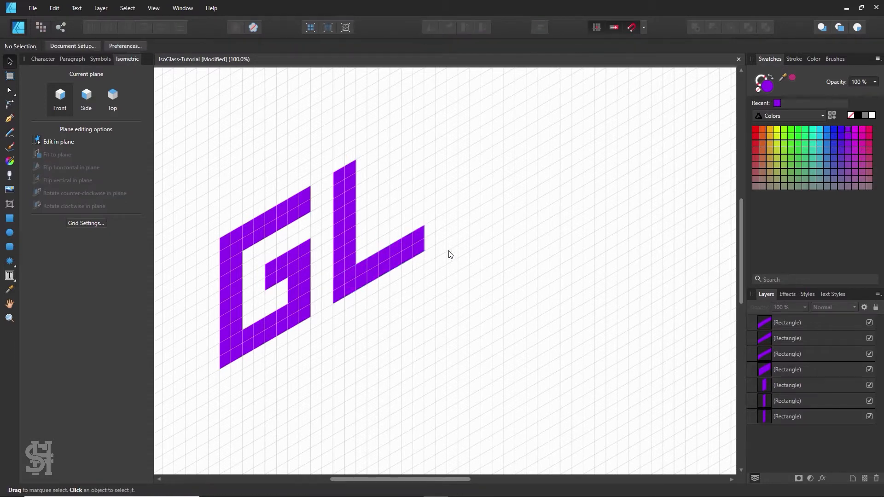
{"action": "left_click", "coordinate": [404, 252]}
{"action": "left_click_drag", "start_coordinate": [423, 238], "coordinate": [402, 251]}
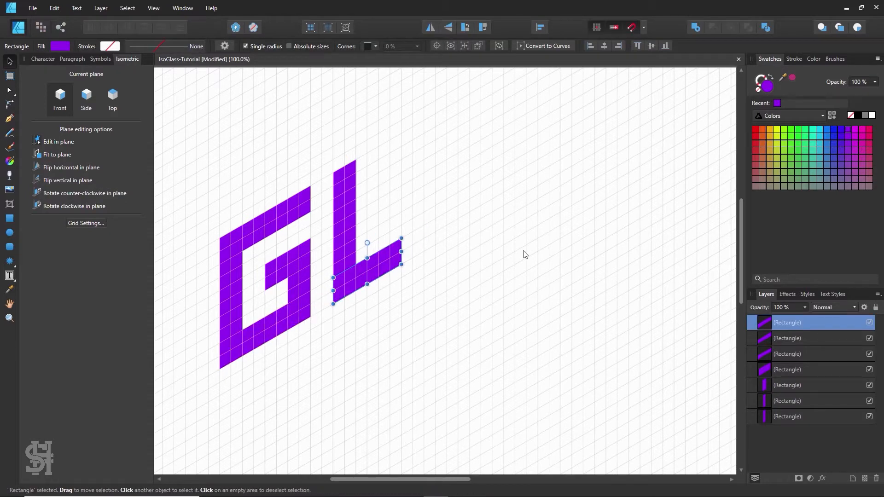
{"action": "left_click", "coordinate": [525, 253]}
{"action": "key", "text": "ctrl+z"}
{"action": "key", "text": "ctrl+z"}
{"action": "left_click", "coordinate": [509, 256]}
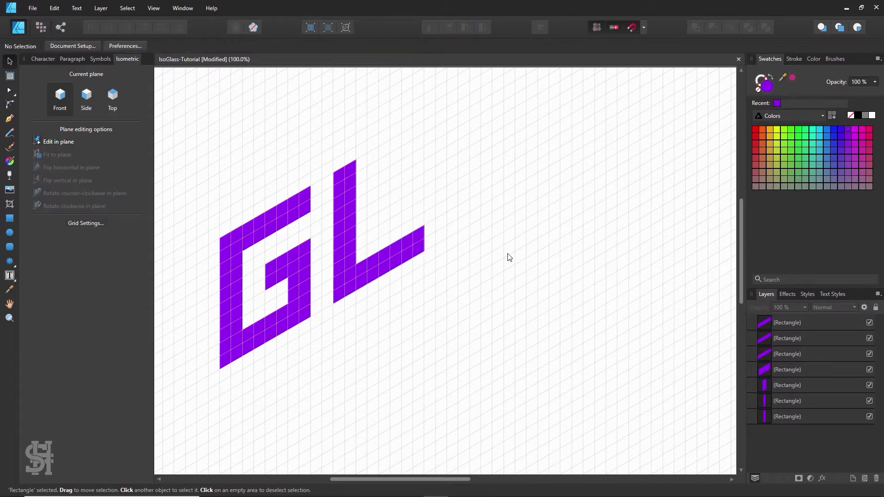
{"action": "left_click_drag", "start_coordinate": [432, 90], "coordinate": [321, 340]}
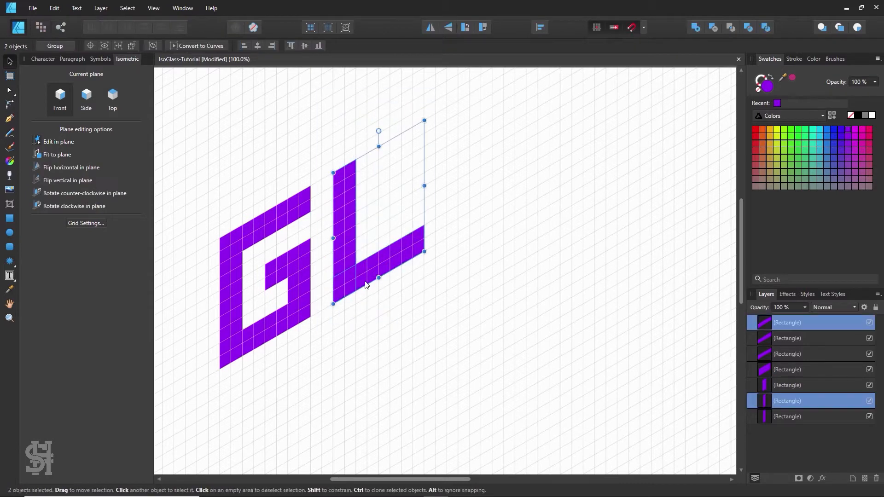
{"action": "left_click", "coordinate": [432, 272]}
Duplicate the G's upper, left and right bars to the right of the L as the start of an A
{"action": "scroll", "coordinate": [434, 265], "scroll_direction": "up", "scroll_amount": 1}
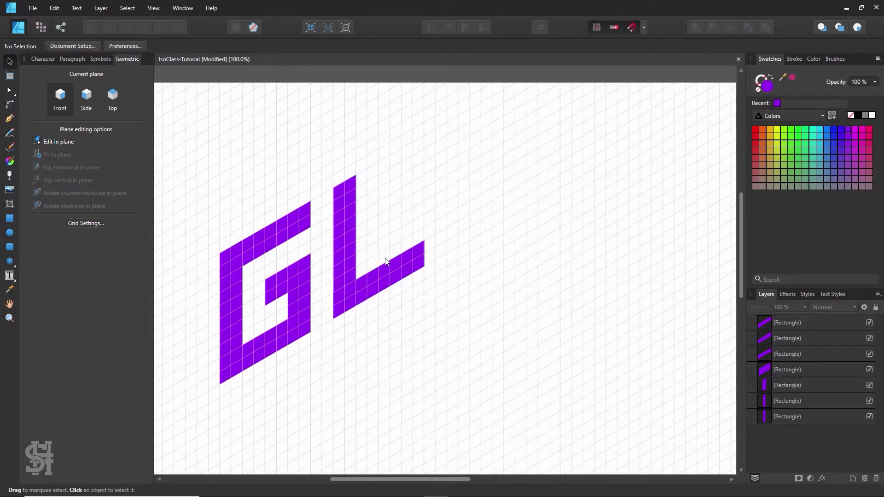
{"action": "left_click", "coordinate": [299, 228]}
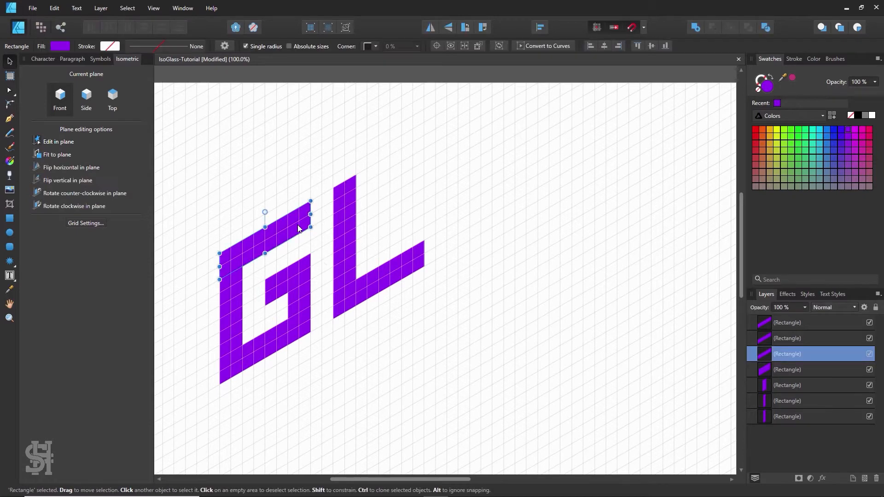
{"action": "left_click", "coordinate": [230, 295], "text": "shift"}
{"action": "mouse_move", "coordinate": [293, 299]}
{"action": "left_mouse_down", "text": "ctrl"}
{"action": "mouse_move", "coordinate": [508, 208]}
{"action": "mouse_move", "coordinate": [520, 184]}
{"action": "mouse_move", "coordinate": [515, 188]}
{"action": "left_mouse_up", "text": "ctrl"}
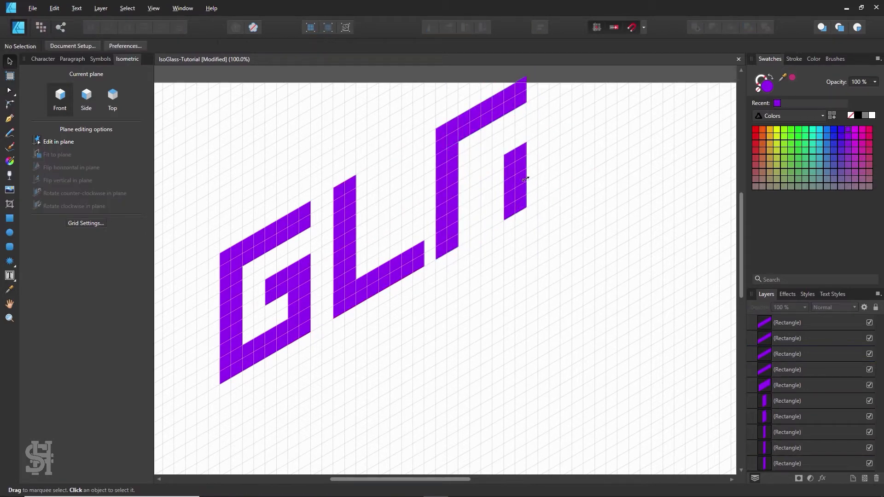
Stretch the A's right bar up to the top bar's height and duplicate the top bar four cells lower as the crossbar
{"action": "left_click", "coordinate": [515, 184]}
{"action": "mouse_move", "coordinate": [514, 148]}
{"action": "left_mouse_down"}
{"action": "mouse_move", "coordinate": [519, 83]}
{"action": "mouse_move", "coordinate": [512, 86]}
{"action": "left_mouse_up"}
{"action": "left_click", "coordinate": [565, 141]}
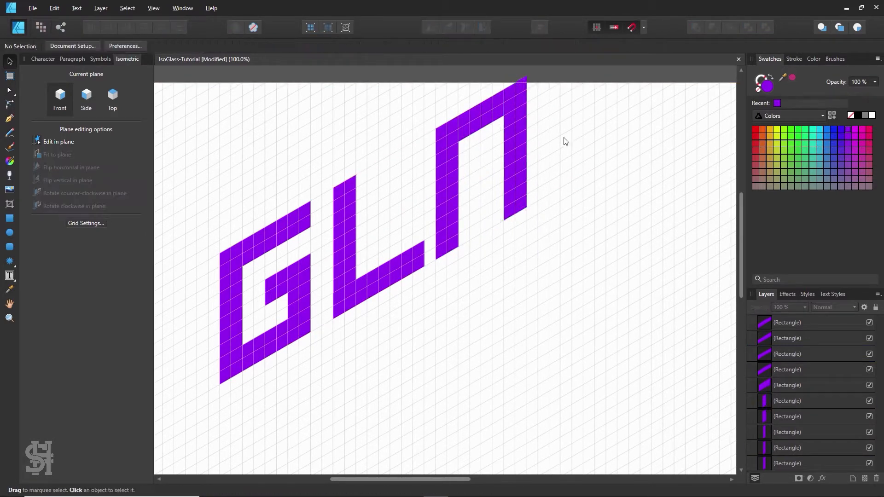
{"action": "mouse_move", "coordinate": [487, 117]}
{"action": "left_mouse_down", "text": "ctrl"}
{"action": "mouse_move", "coordinate": [487, 177]}
{"action": "mouse_move", "coordinate": [489, 152]}
{"action": "left_mouse_up", "text": "ctrl"}
{"action": "left_click", "coordinate": [537, 100]}
Move all the bars of G, L and A together down and to the left on the page
{"action": "left_click_drag", "start_coordinate": [539, 78], "coordinate": [192, 428]}
{"action": "key", "text": "space"}
{"action": "left_click_drag", "start_coordinate": [396, 365], "coordinate": [491, 282]}
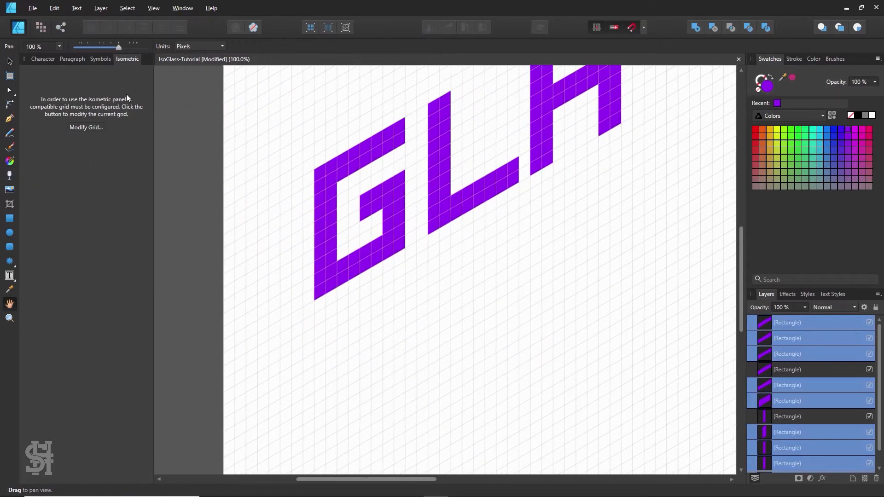
{"action": "left_click", "coordinate": [10, 61]}
{"action": "left_click_drag", "start_coordinate": [340, 197], "coordinate": [282, 321]}
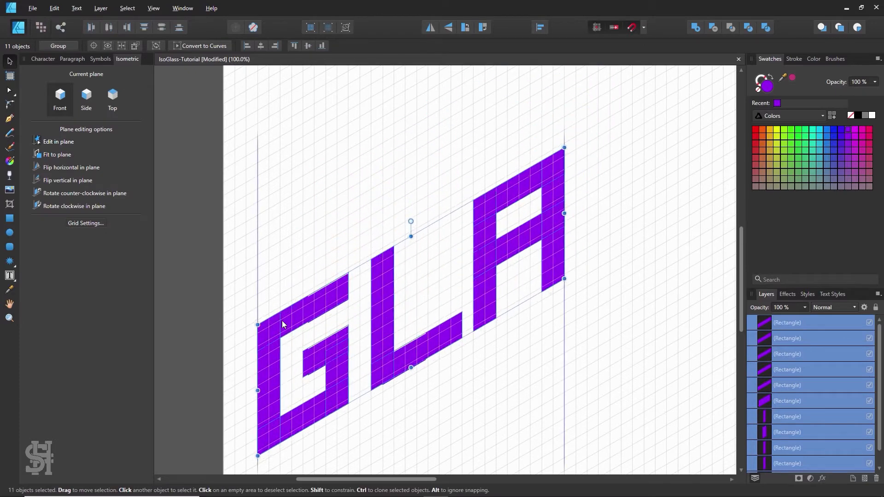
{"action": "left_click", "coordinate": [599, 269]}
Duplicate the A up and to the right along the grid, leaving a two-cell gap
{"action": "key", "text": "space"}
{"action": "left_click_drag", "start_coordinate": [604, 266], "coordinate": [488, 257]}
{"action": "scroll", "coordinate": [581, 190], "scroll_direction": "down", "scroll_amount": 1}
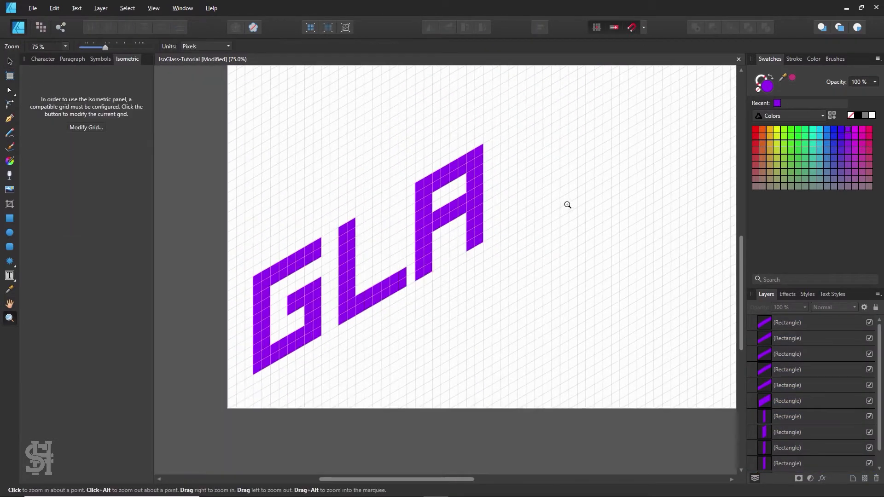
{"action": "left_click_drag", "start_coordinate": [544, 215], "coordinate": [481, 249]}
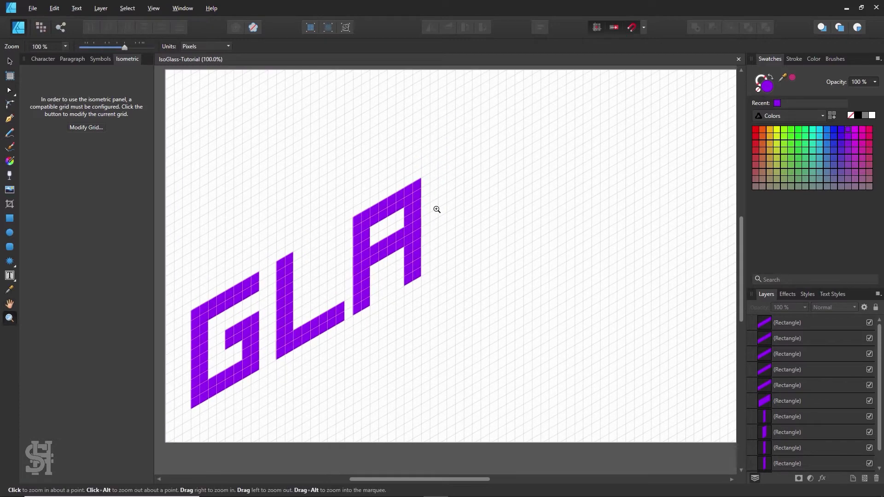
{"action": "scroll", "coordinate": [436, 207], "scroll_direction": "up", "scroll_amount": 1}
{"action": "left_click_drag", "start_coordinate": [446, 145], "coordinate": [464, 269]}
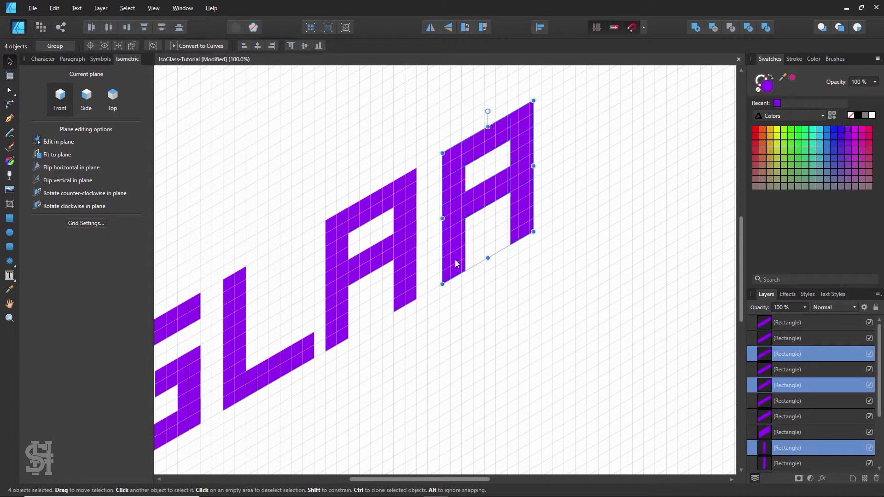
{"action": "left_click", "coordinate": [497, 178]}
{"action": "left_click", "coordinate": [497, 179]}
{"action": "key", "text": "Delete"}
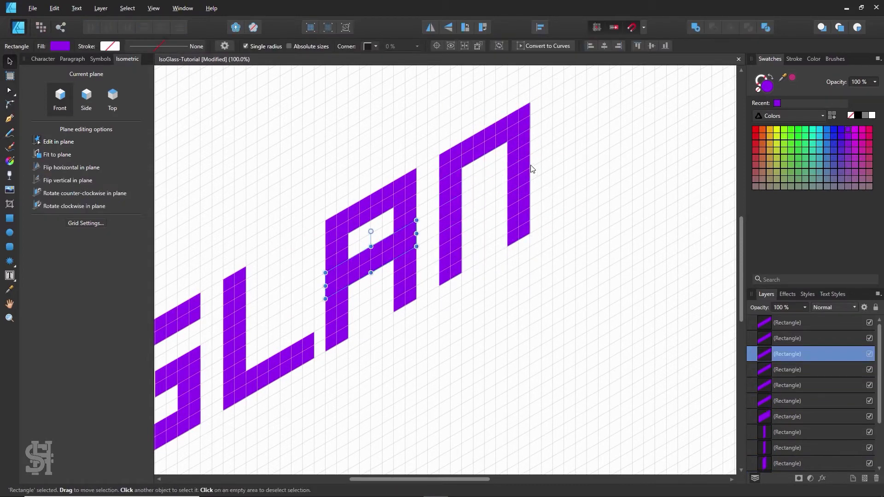
{"action": "left_click", "coordinate": [522, 122]}
{"action": "key", "text": "ctrl+z"}
{"action": "key", "text": "ctrl+z"}
{"action": "key", "text": "ctrl+z"}
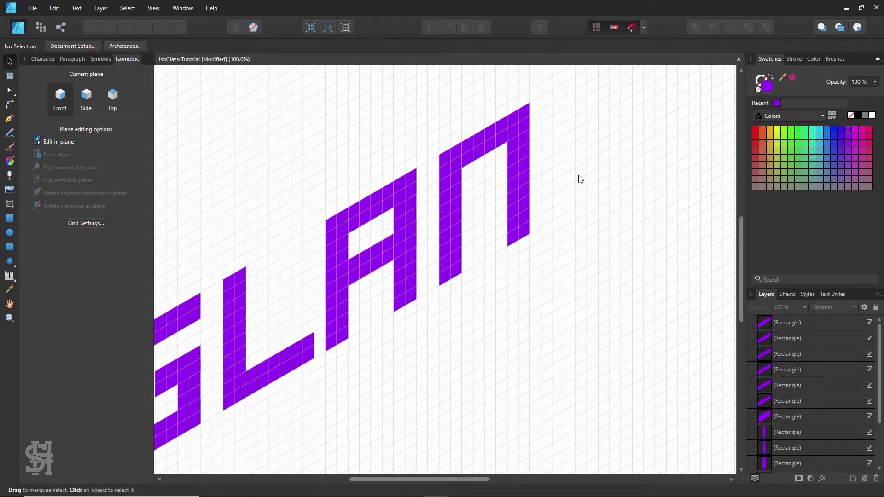
Delete the right bar of the copied A and shorten its left bar to end at the crossbar's lower edge
{"action": "left_click", "coordinate": [517, 220]}
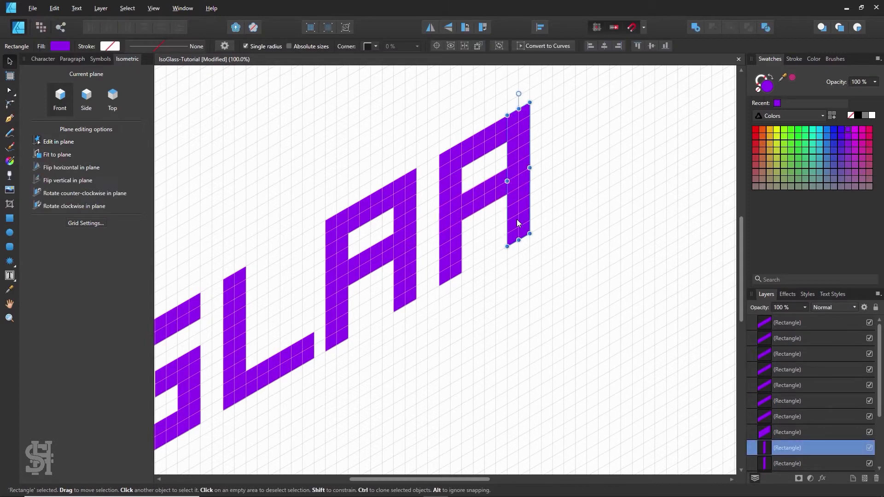
{"action": "key", "text": "Delete"}
{"action": "left_click", "coordinate": [457, 232]}
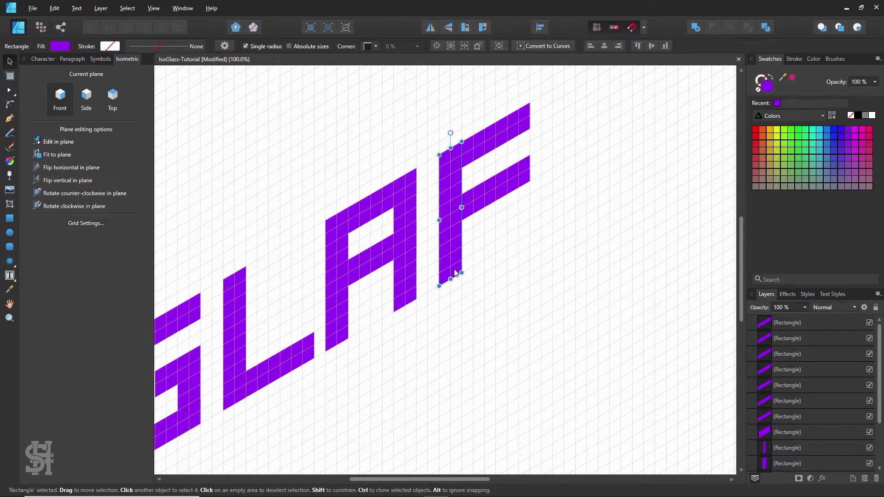
{"action": "left_click_drag", "start_coordinate": [450, 279], "coordinate": [455, 227]}
{"action": "key", "text": "ctrl+d"}
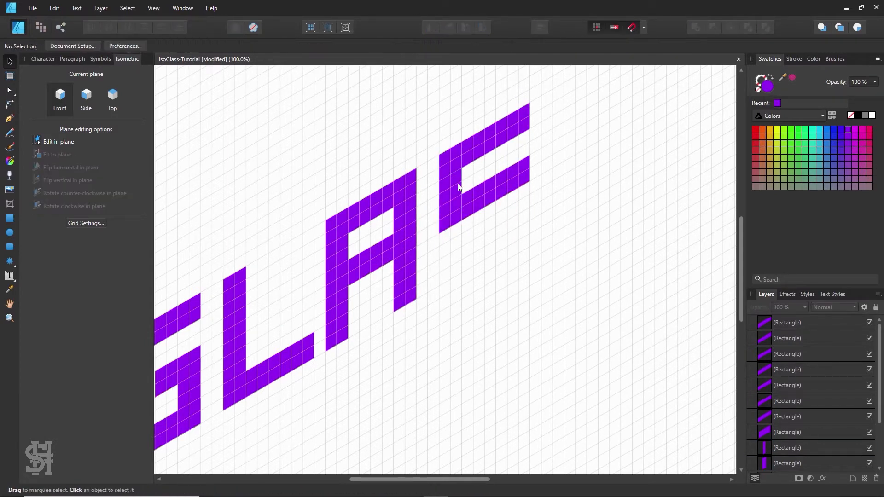
Duplicate the shortened bar to the lower right and the top bar to the base to form an S
{"action": "left_click_drag", "start_coordinate": [458, 183], "coordinate": [525, 207]}
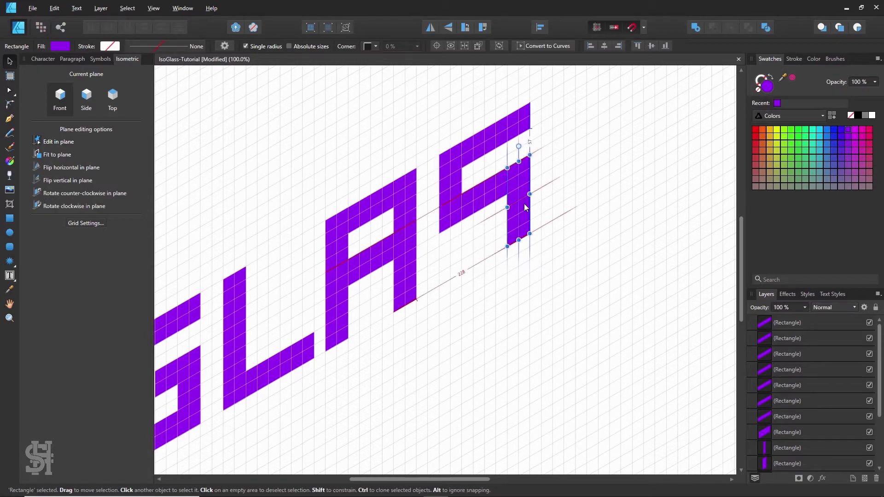
{"action": "left_click", "coordinate": [499, 236]}
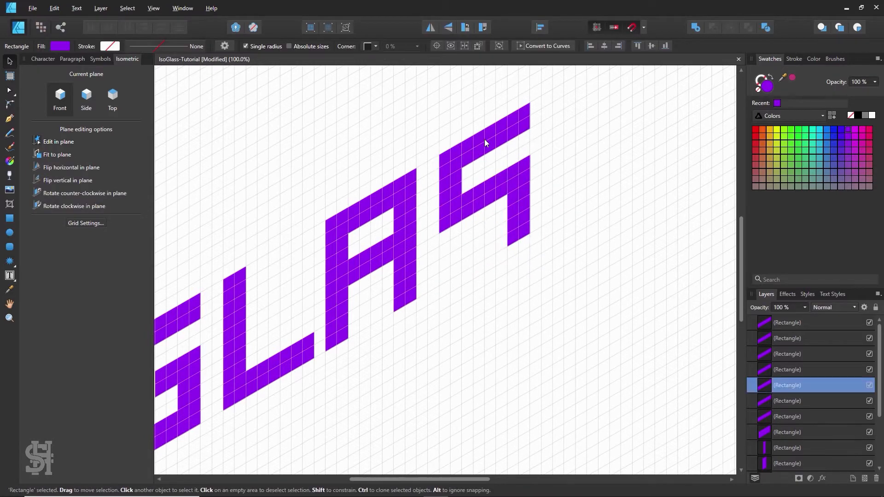
{"action": "mouse_move", "coordinate": [484, 142]}
{"action": "left_mouse_down"}
{"action": "mouse_move", "coordinate": [490, 261]}
{"action": "mouse_move", "coordinate": [493, 236]}
{"action": "left_mouse_up"}
{"action": "key", "text": "ctrl+d"}
Duplicate the whole S up and to the right along the grid, two cells from the first S
{"action": "key", "text": "h"}
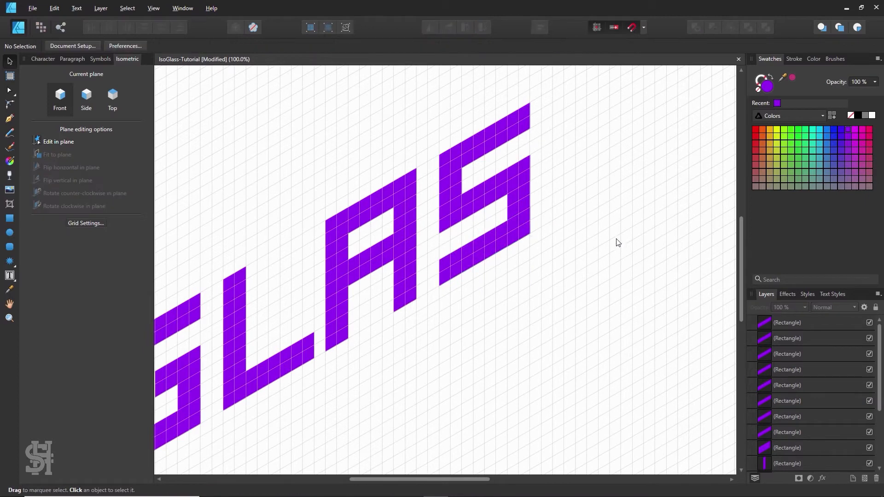
{"action": "left_click_drag", "start_coordinate": [613, 206], "coordinate": [564, 241]}
{"action": "key", "text": "v"}
{"action": "left_click_drag", "start_coordinate": [525, 108], "coordinate": [386, 357]}
{"action": "left_click_drag", "start_coordinate": [403, 247], "coordinate": [525, 175]}
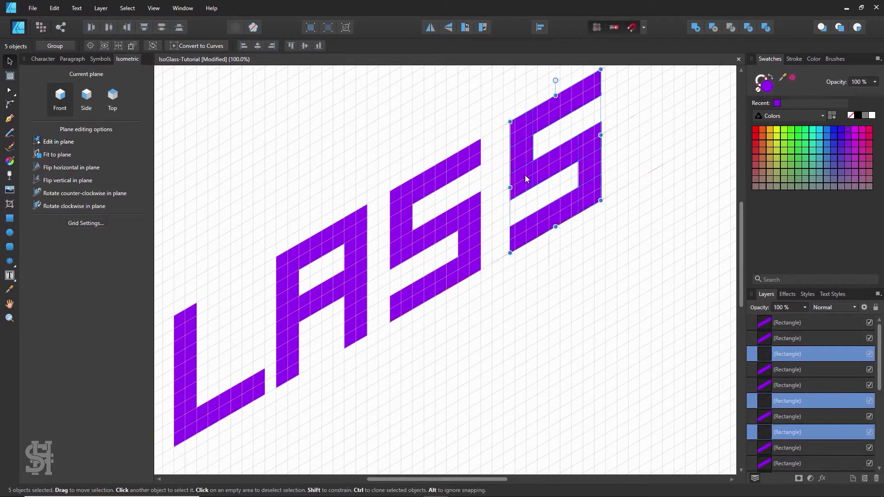
{"action": "key", "text": "ctrl+d"}
Move the whole GLASS lettering to the centre of the page, keeping it aligned to the isometric grid
{"action": "key", "text": "z"}
{"action": "left_click", "coordinate": [401, 291], "text": "alt"}
{"action": "left_click", "coordinate": [401, 292], "text": "alt"}
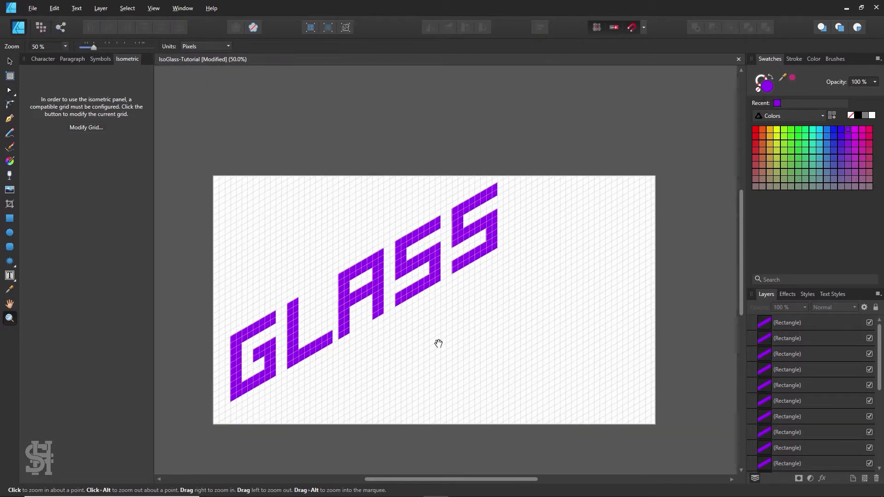
{"action": "left_click_drag", "start_coordinate": [438, 343], "coordinate": [483, 265]}
{"action": "left_click", "coordinate": [10, 62]}
{"action": "key", "text": "ctrl+a"}
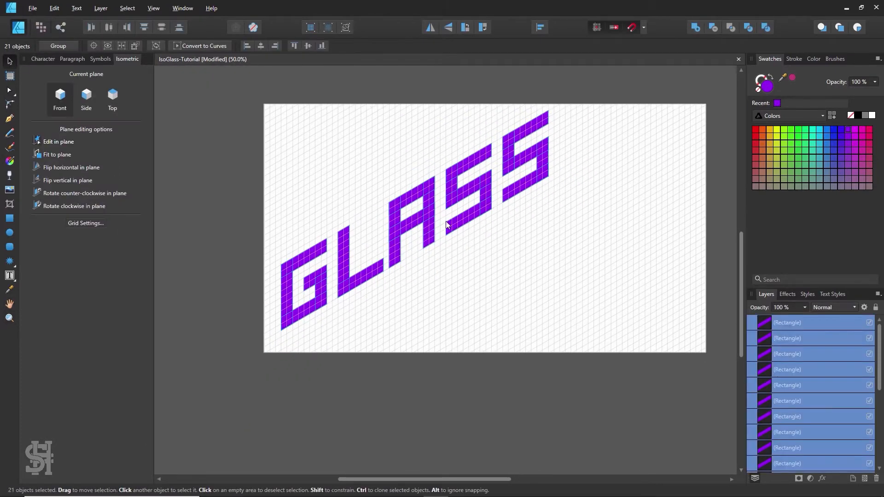
{"action": "left_click_drag", "start_coordinate": [446, 221], "coordinate": [492, 215]}
{"action": "left_click", "coordinate": [474, 329]}
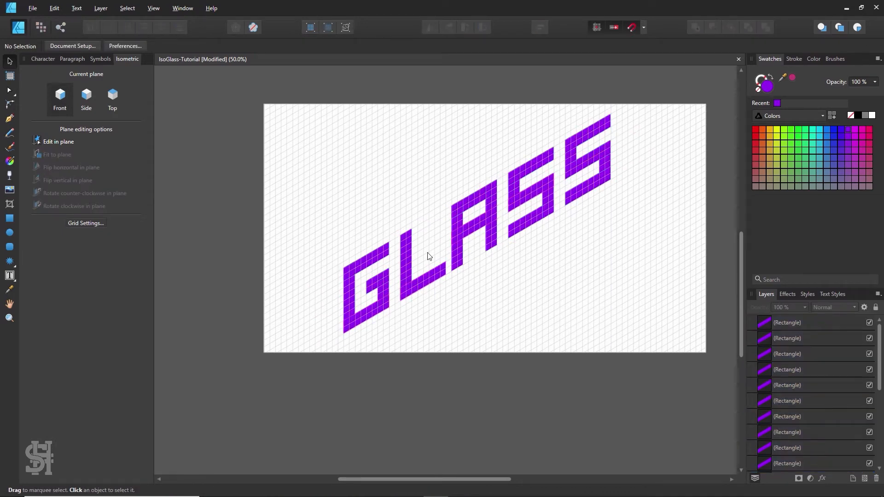
{"action": "left_click_drag", "start_coordinate": [649, 120], "coordinate": [267, 394]}
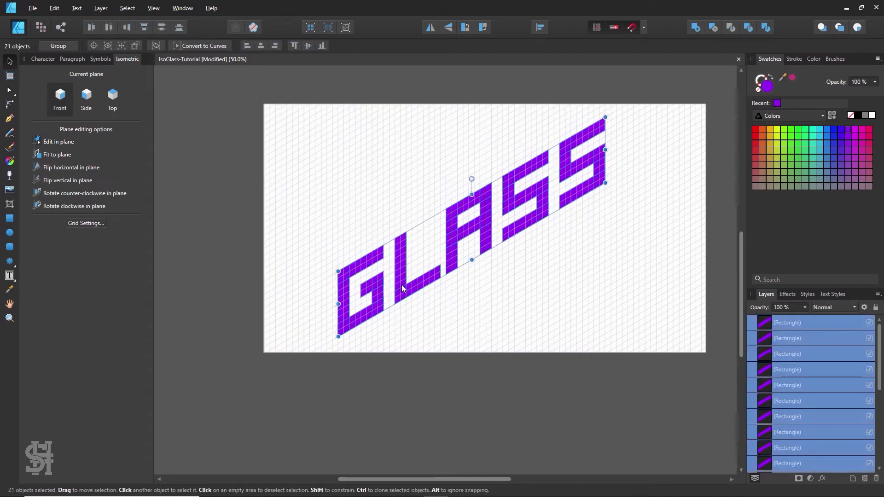
{"action": "left_click_drag", "start_coordinate": [406, 279], "coordinate": [401, 285]}
{"action": "left_click", "coordinate": [483, 315]}
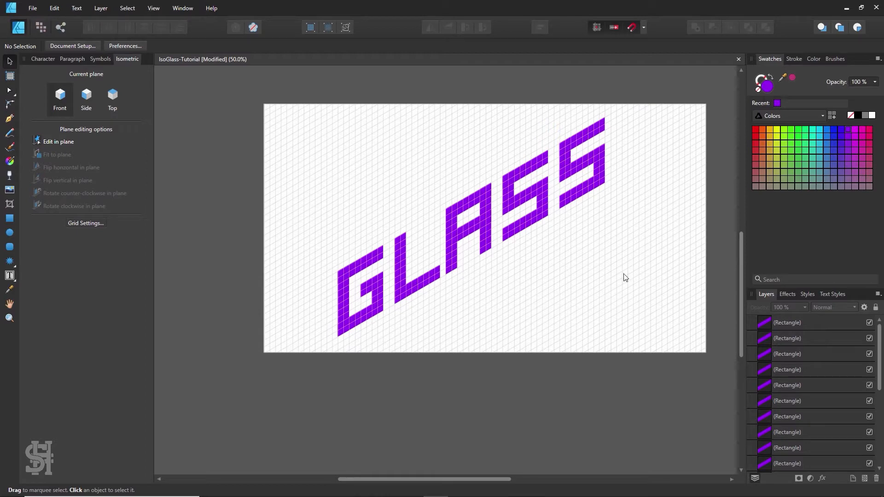
Examine the lettering from the G through the last S, up close and as a whole word on the page
{"action": "left_click_drag", "start_coordinate": [621, 98], "coordinate": [539, 176]}
{"action": "key", "text": "z"}
{"action": "left_click_drag", "start_coordinate": [360, 268], "coordinate": [497, 237]}
{"action": "key", "text": "space"}
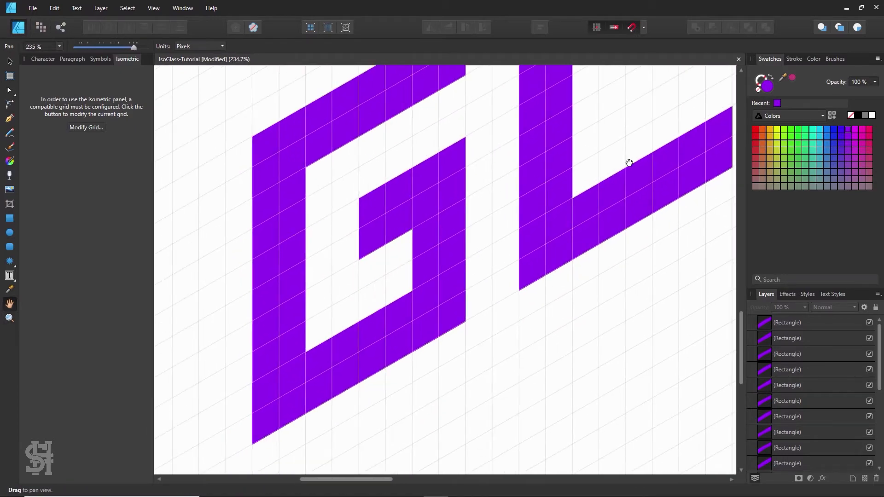
{"action": "mouse_move", "coordinate": [629, 164]}
{"action": "left_mouse_down"}
{"action": "mouse_move", "coordinate": [458, 180]}
{"action": "mouse_move", "coordinate": [444, 170]}
{"action": "mouse_move", "coordinate": [365, 260]}
{"action": "mouse_move", "coordinate": [302, 377]}
{"action": "mouse_move", "coordinate": [491, 245]}
{"action": "mouse_move", "coordinate": [346, 318]}
{"action": "mouse_move", "coordinate": [402, 237]}
{"action": "mouse_move", "coordinate": [533, 217]}
{"action": "mouse_move", "coordinate": [529, 227]}
{"action": "mouse_move", "coordinate": [466, 199]}
{"action": "left_mouse_up"}
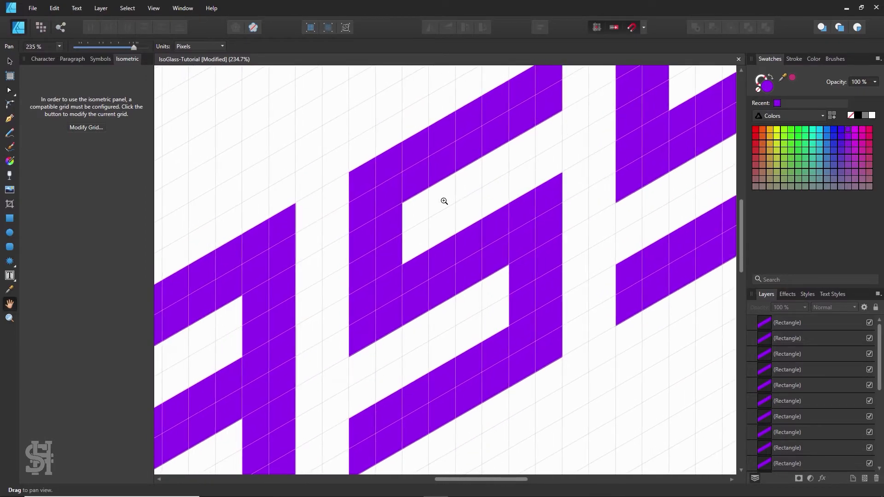
{"action": "left_click_drag", "start_coordinate": [393, 198], "coordinate": [699, 293]}
{"action": "mouse_move", "coordinate": [476, 252]}
{"action": "left_mouse_down"}
{"action": "mouse_move", "coordinate": [584, 310]}
{"action": "mouse_move", "coordinate": [570, 282]}
{"action": "mouse_move", "coordinate": [504, 256]}
{"action": "mouse_move", "coordinate": [474, 265]}
{"action": "left_mouse_up"}
{"action": "key", "text": "h"}
{"action": "left_click_drag", "start_coordinate": [530, 283], "coordinate": [504, 220]}
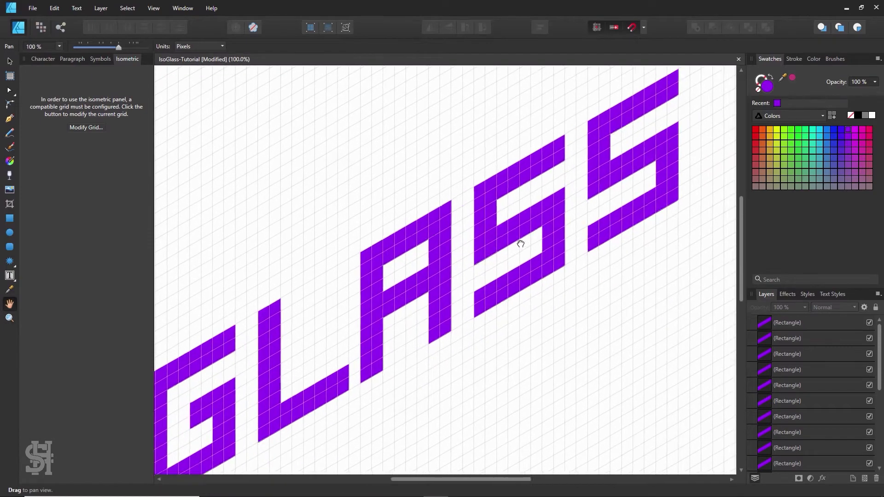
{"action": "key", "text": "z"}
{"action": "left_click_drag", "start_coordinate": [417, 251], "coordinate": [458, 178]}
{"action": "key", "text": "h"}
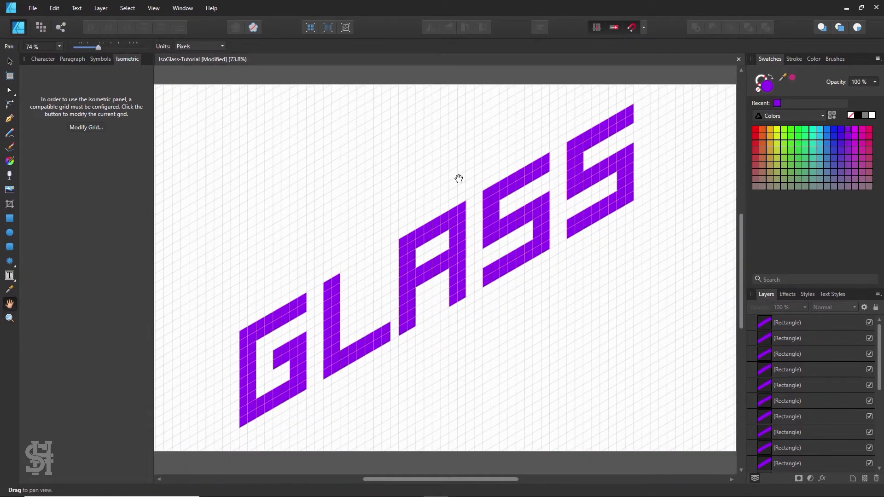
{"action": "key", "text": "ctrl+0"}
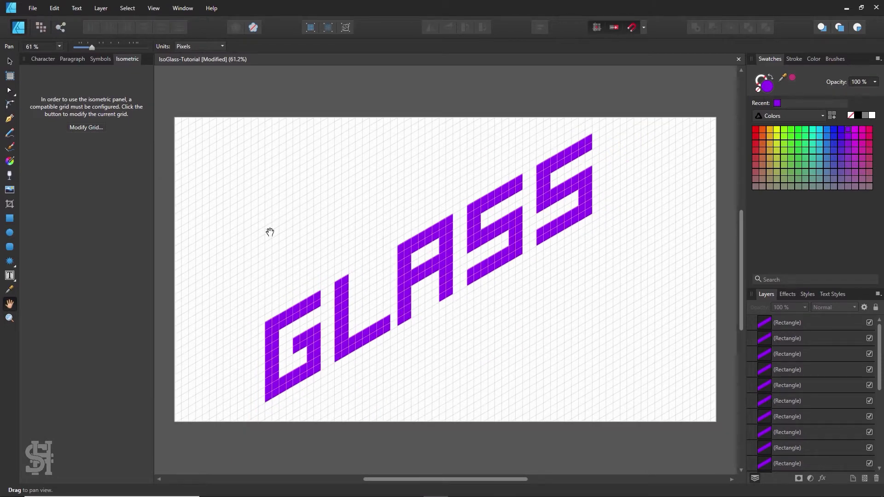
{"action": "left_click", "coordinate": [9, 61]}
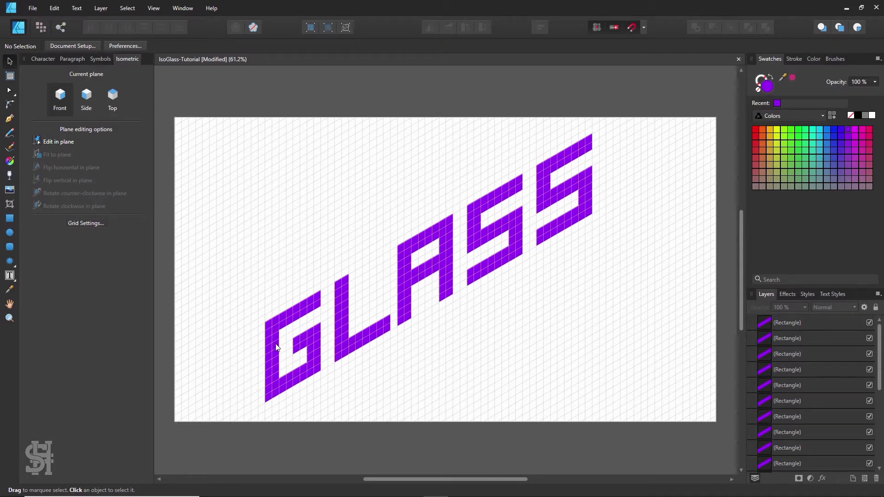
{"action": "left_click", "coordinate": [9, 318]}
{"action": "left_click", "coordinate": [241, 367]}
{"action": "scroll", "coordinate": [262, 322], "scroll_direction": "down", "scroll_amount": 2}
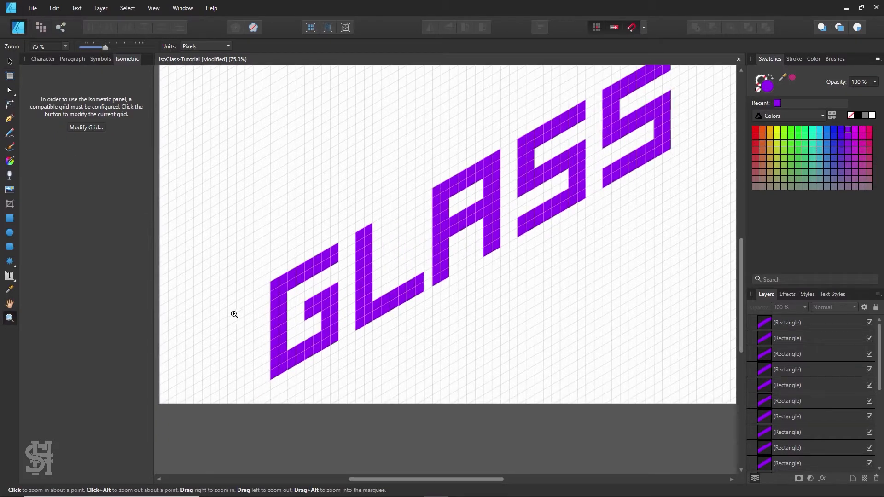
Merge the five rectangles of the G into one shape with the Add operation
{"action": "left_click", "coordinate": [9, 62]}
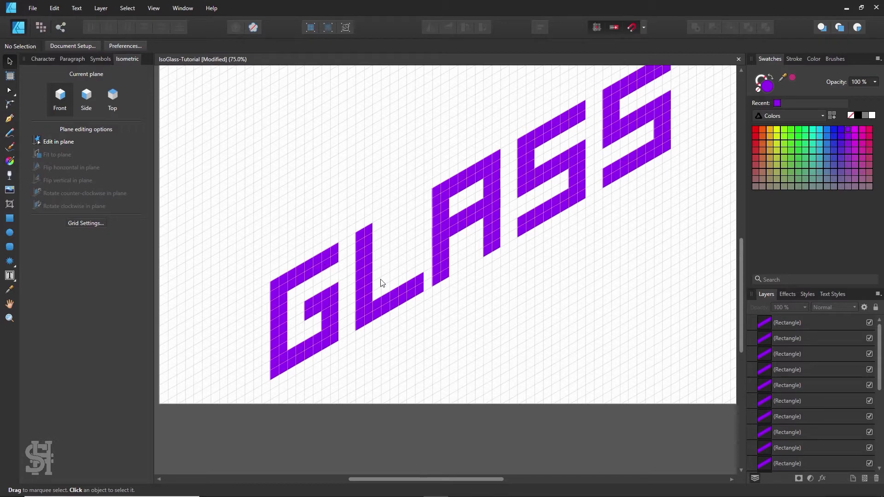
{"action": "left_click", "coordinate": [329, 329]}
{"action": "left_click_drag", "start_coordinate": [348, 225], "coordinate": [271, 399]}
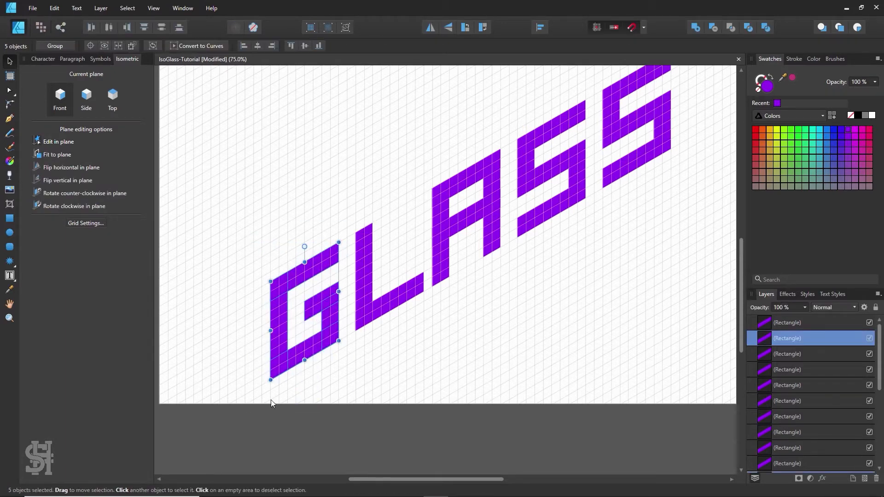
{"action": "left_click", "coordinate": [329, 400]}
{"action": "scroll", "coordinate": [330, 400], "scroll_direction": "up", "scroll_amount": 1}
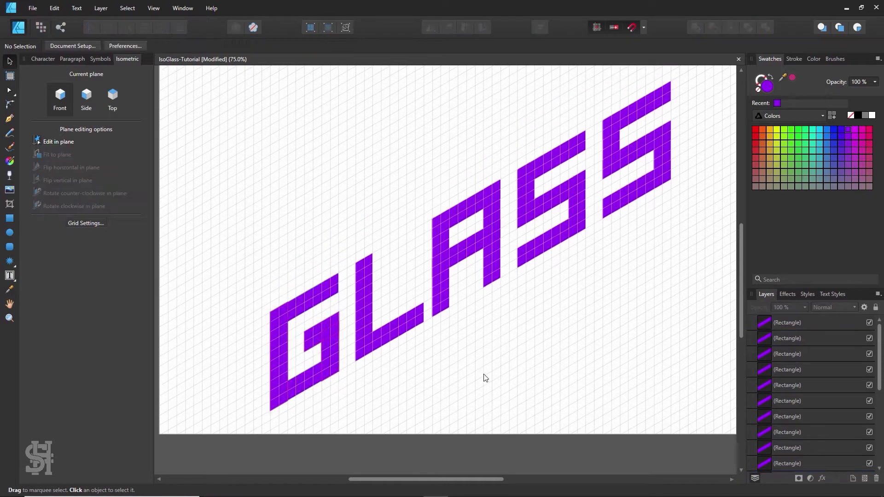
{"action": "key", "text": "h"}
{"action": "left_click_drag", "start_coordinate": [480, 332], "coordinate": [461, 338]}
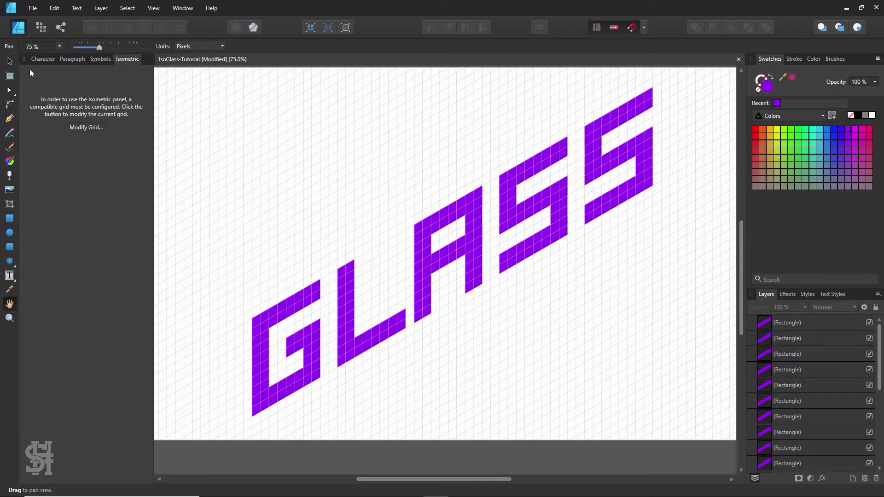
{"action": "left_click", "coordinate": [9, 61]}
{"action": "left_click_drag", "start_coordinate": [330, 275], "coordinate": [217, 441]}
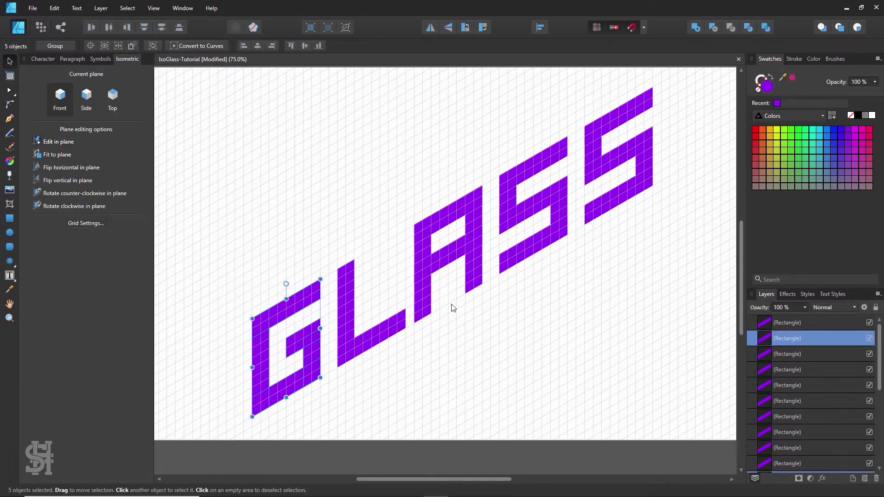
{"action": "left_click", "coordinate": [696, 27]}
{"action": "scroll", "coordinate": [330, 249], "scroll_direction": "up", "scroll_amount": 1}
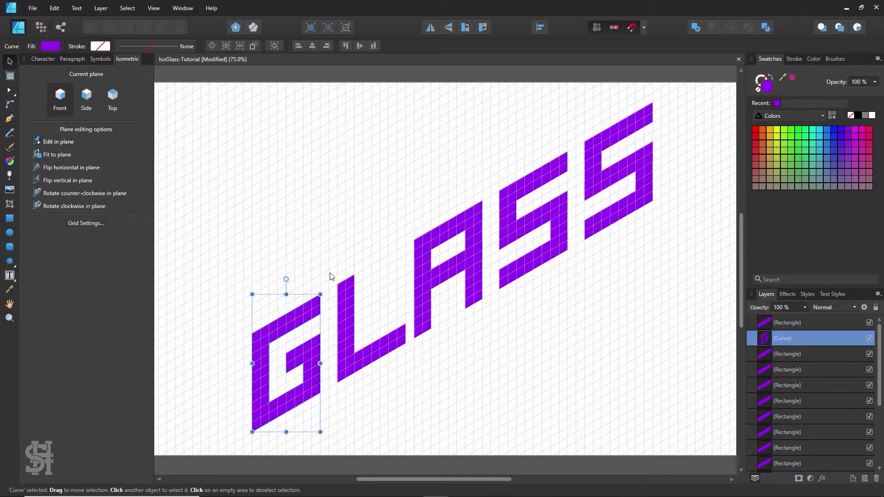
Merge the two rectangles of the L into one shape with the Add operation
{"action": "left_click_drag", "start_coordinate": [331, 265], "coordinate": [411, 406]}
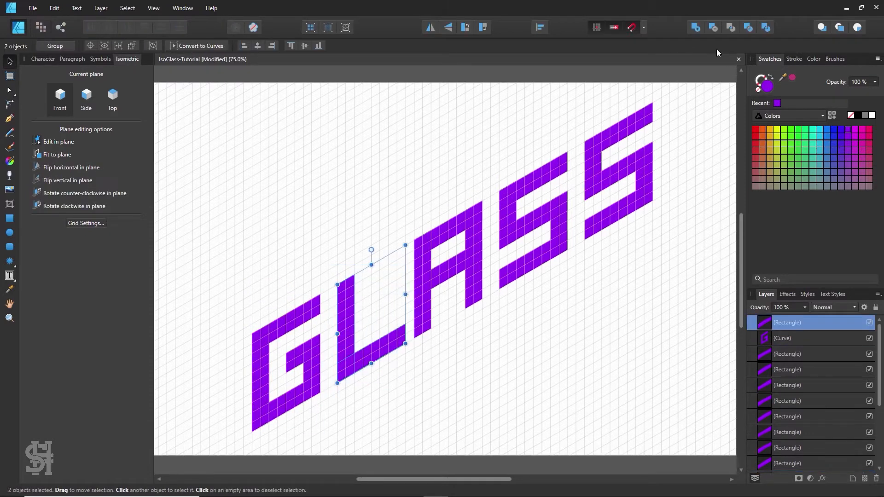
{"action": "left_click", "coordinate": [696, 27]}
{"action": "scroll", "coordinate": [513, 326], "scroll_direction": "up", "scroll_amount": 1}
{"action": "scroll", "coordinate": [513, 325], "scroll_direction": "right", "scroll_amount": 1}
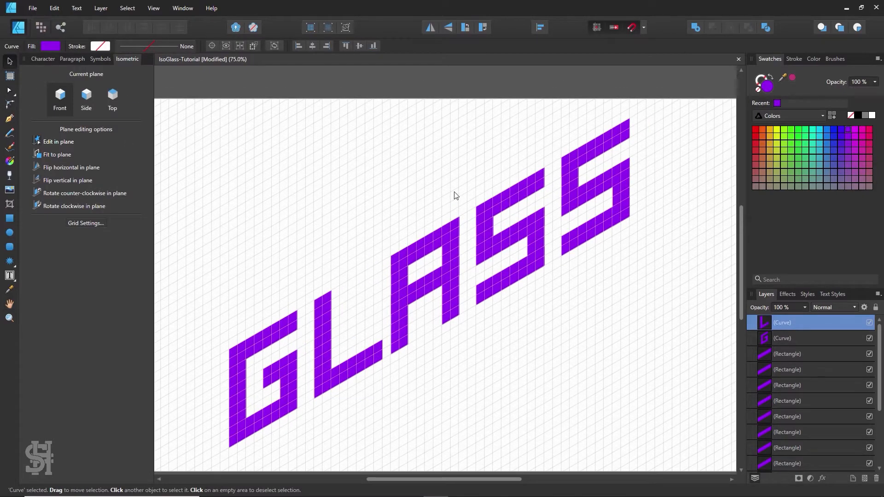
Merge all rectangles of the A into a single shape with the Add operation
{"action": "left_click_drag", "start_coordinate": [463, 188], "coordinate": [456, 340]}
{"action": "key", "text": "z"}
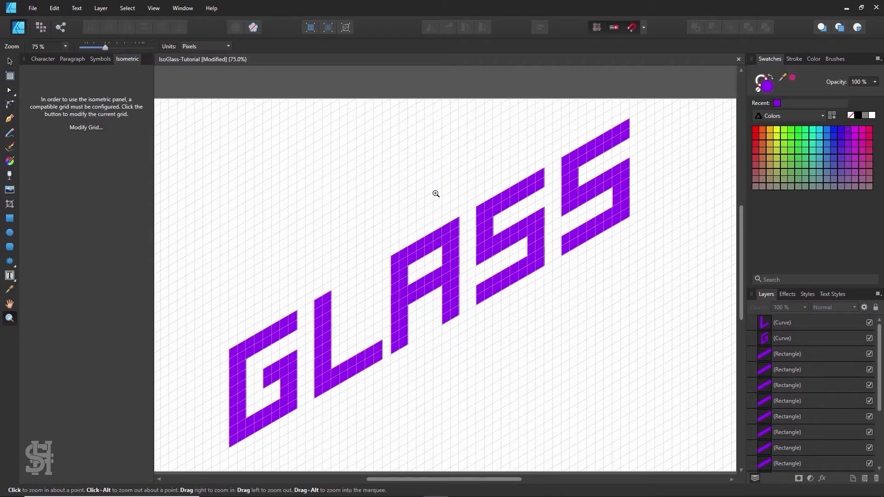
{"action": "left_click_drag", "start_coordinate": [436, 194], "coordinate": [427, 284]}
{"action": "key", "text": "space"}
{"action": "left_click_drag", "start_coordinate": [530, 366], "coordinate": [394, 239]}
{"action": "left_click_drag", "start_coordinate": [344, 151], "coordinate": [343, 185]}
{"action": "key", "text": "v"}
{"action": "left_click_drag", "start_coordinate": [395, 194], "coordinate": [297, 395]}
{"action": "left_click", "coordinate": [696, 28]}
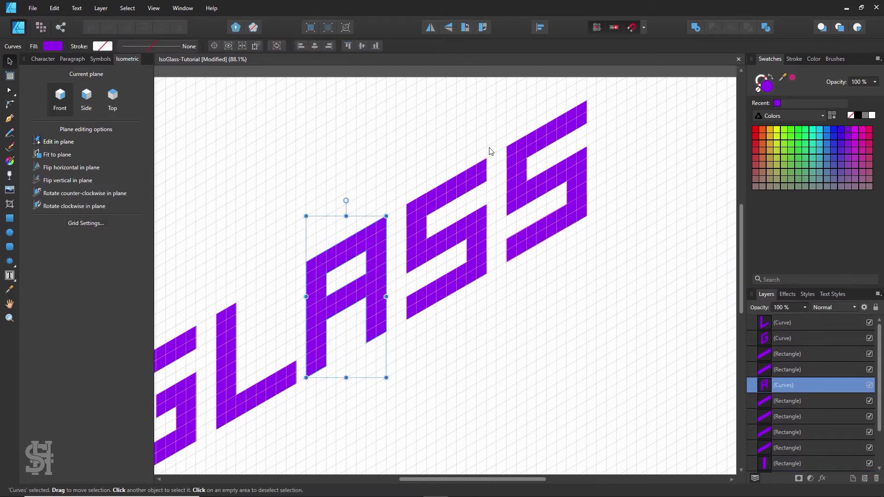
Merge the rectangles of the first S into one shape, and those of the second S into another
{"action": "left_click_drag", "start_coordinate": [490, 146], "coordinate": [398, 385]}
{"action": "left_click", "coordinate": [696, 28]}
{"action": "left_click_drag", "start_coordinate": [602, 87], "coordinate": [490, 303]}
{"action": "left_click", "coordinate": [694, 29]}
{"action": "left_click", "coordinate": [639, 212]}
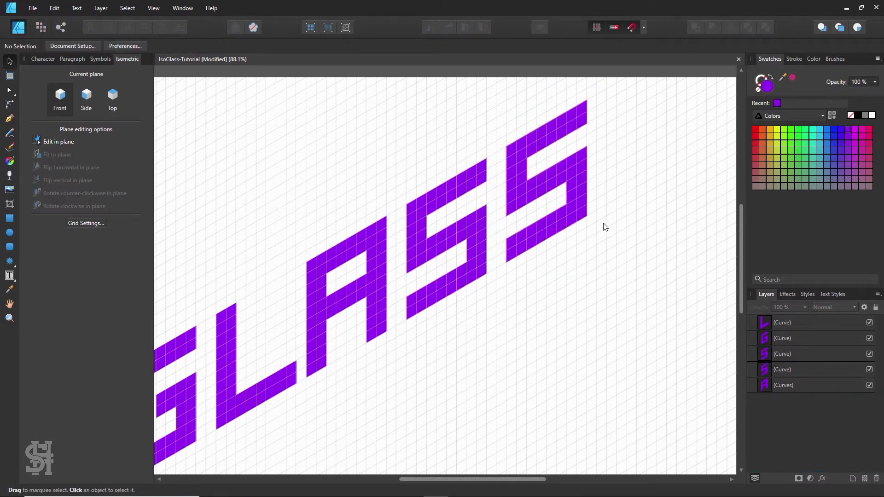
Save the document and make Top the current isometric plane
{"action": "key", "text": "h"}
{"action": "left_click_drag", "start_coordinate": [341, 314], "coordinate": [533, 226]}
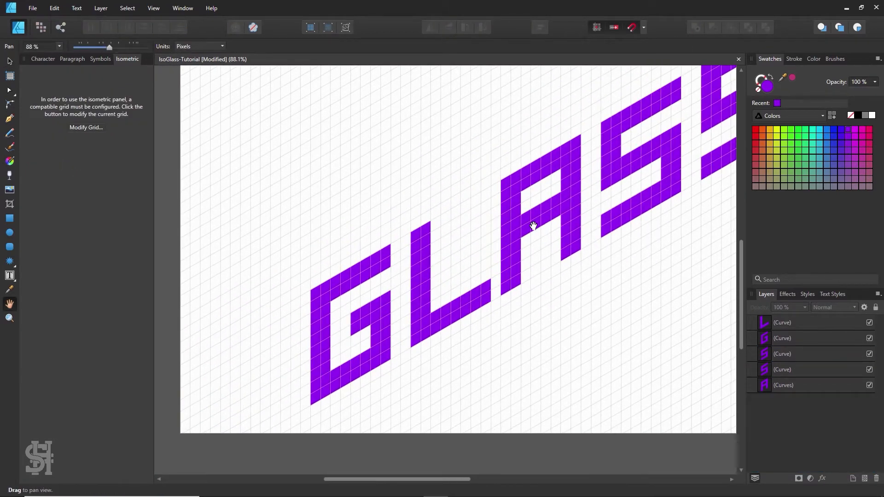
{"action": "left_click", "coordinate": [10, 62]}
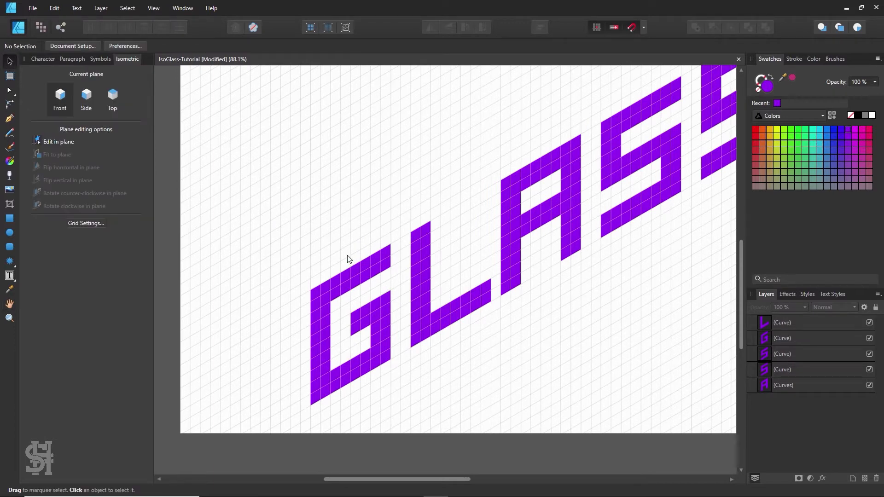
{"action": "key", "text": "ctrl+s"}
{"action": "left_click", "coordinate": [114, 97]}
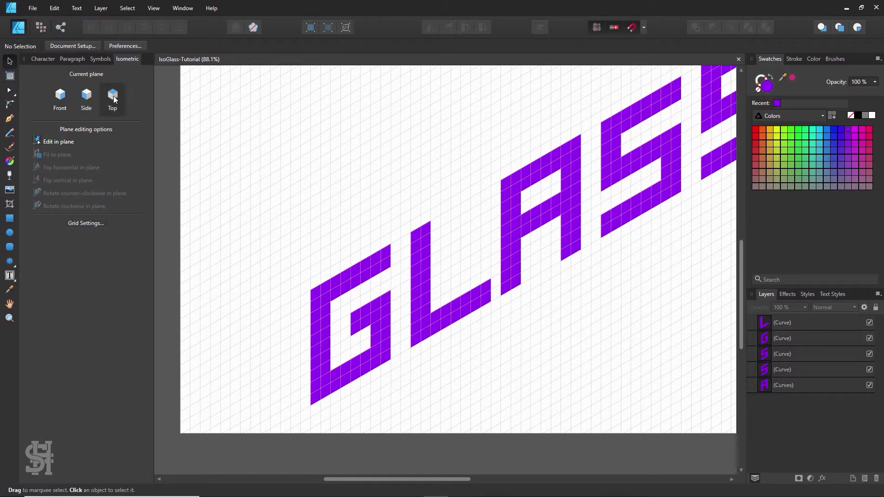
Draw a top-plane rectangle extending back from the G's base, reaching the L's lower corner, and fill it black
{"action": "left_click", "coordinate": [10, 218]}
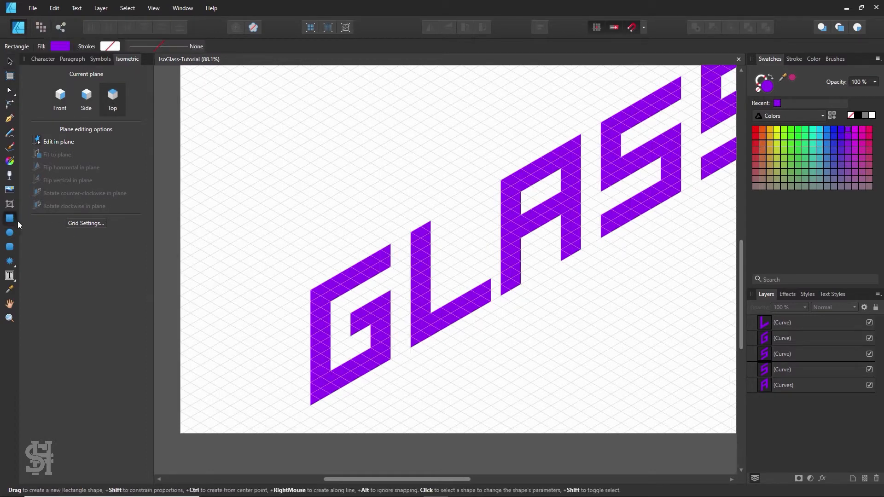
{"action": "left_click_drag", "start_coordinate": [312, 406], "coordinate": [300, 284]}
{"action": "left_click", "coordinate": [857, 115]}
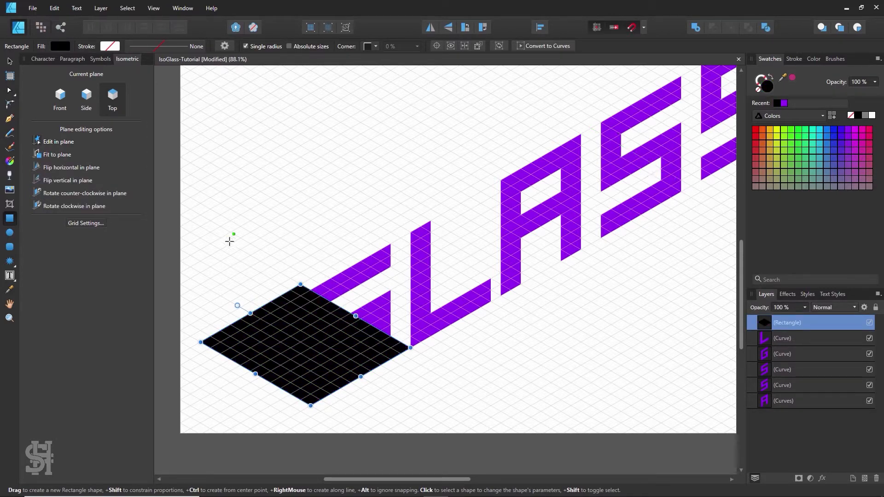
Send the black rectangle behind all the letters and shorten it to the G's width
{"action": "left_click", "coordinate": [11, 64]}
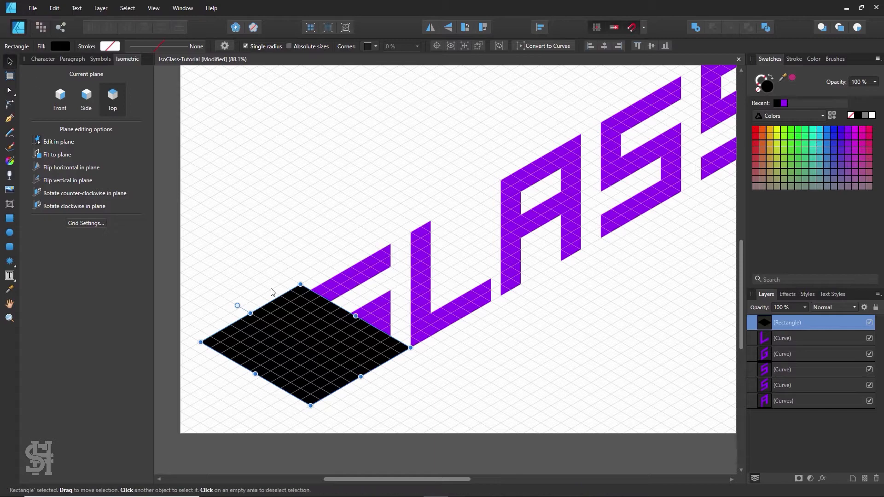
{"action": "right_click", "coordinate": [322, 333]}
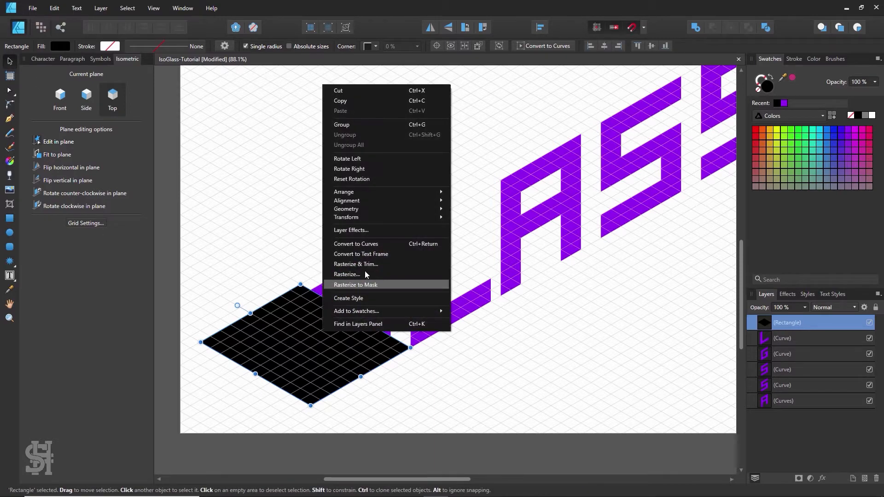
{"action": "mouse_move", "coordinate": [355, 192]}
{"action": "left_click", "coordinate": [479, 224]}
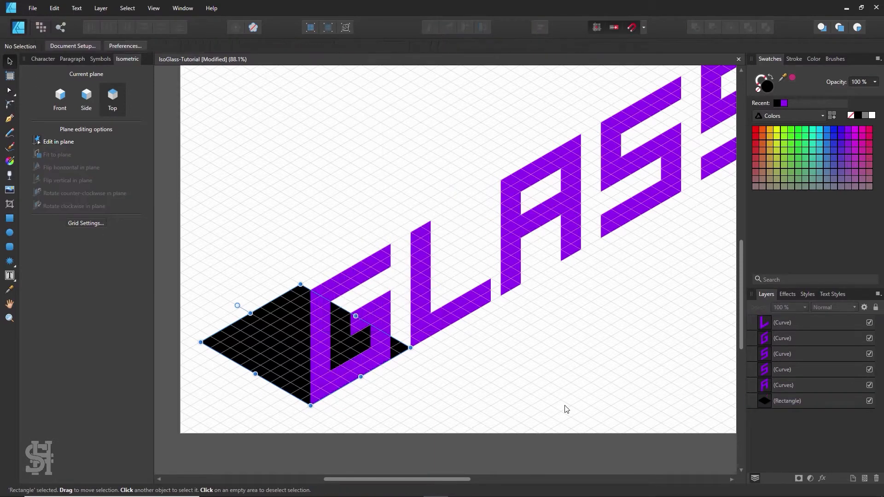
{"action": "left_click", "coordinate": [341, 343]}
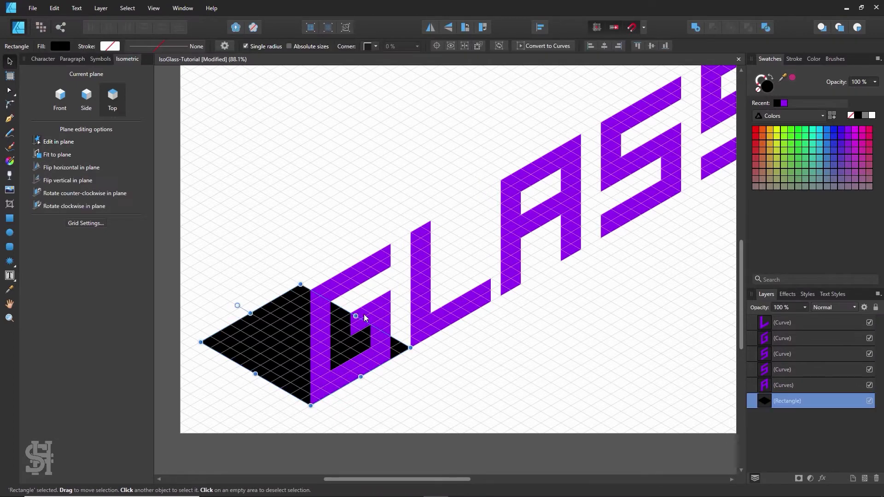
{"action": "left_click", "coordinate": [516, 384]}
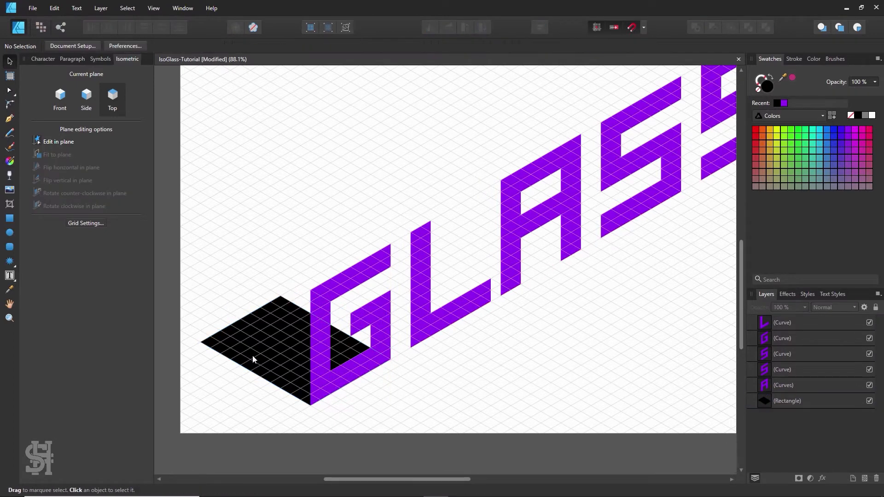
Drag the black rectangle clear of the G and delete it
{"action": "left_click_drag", "start_coordinate": [264, 355], "coordinate": [414, 138]}
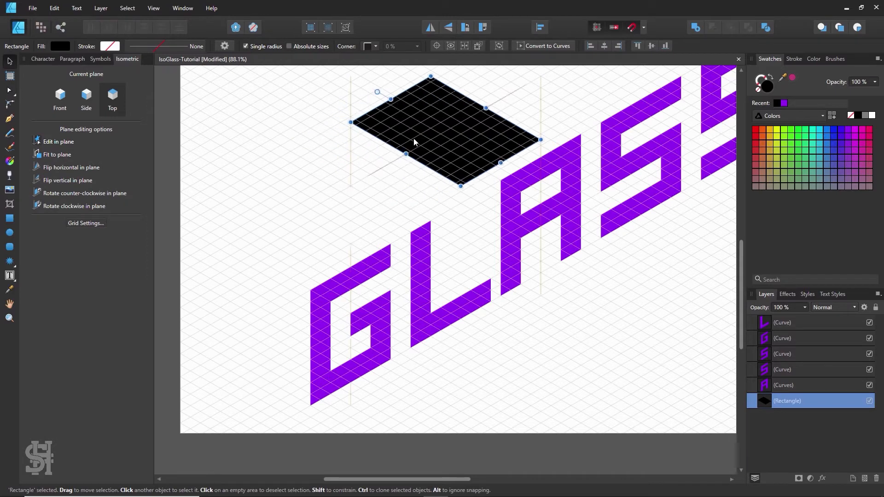
{"action": "key", "text": "Delete"}
Draw a long, narrow black top-plane bar in the empty area above the G
{"action": "left_click", "coordinate": [386, 354]}
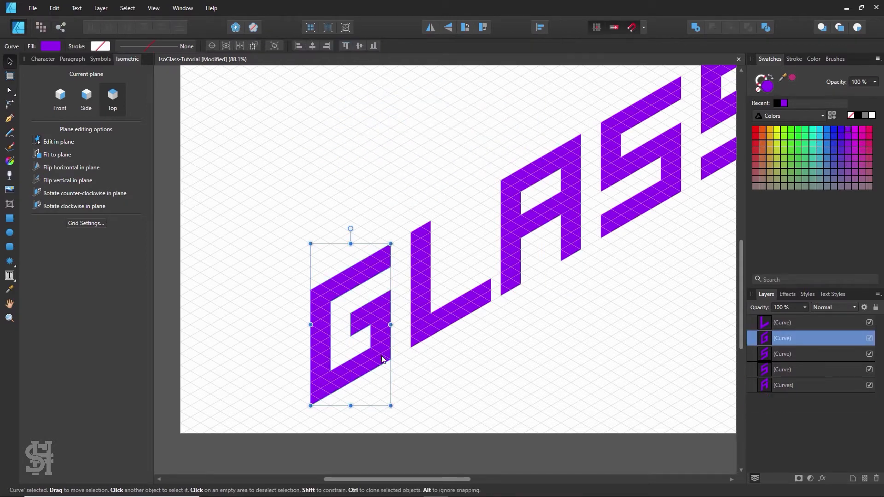
{"action": "left_click", "coordinate": [425, 387]}
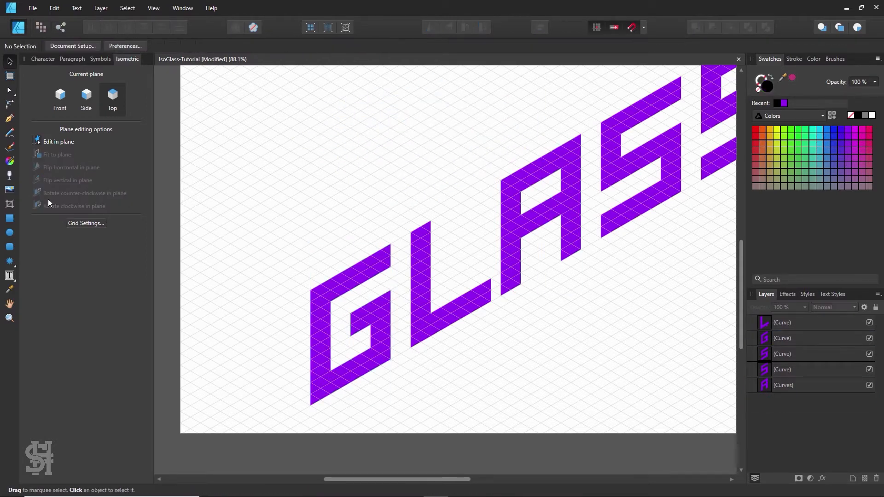
{"action": "left_click", "coordinate": [9, 219]}
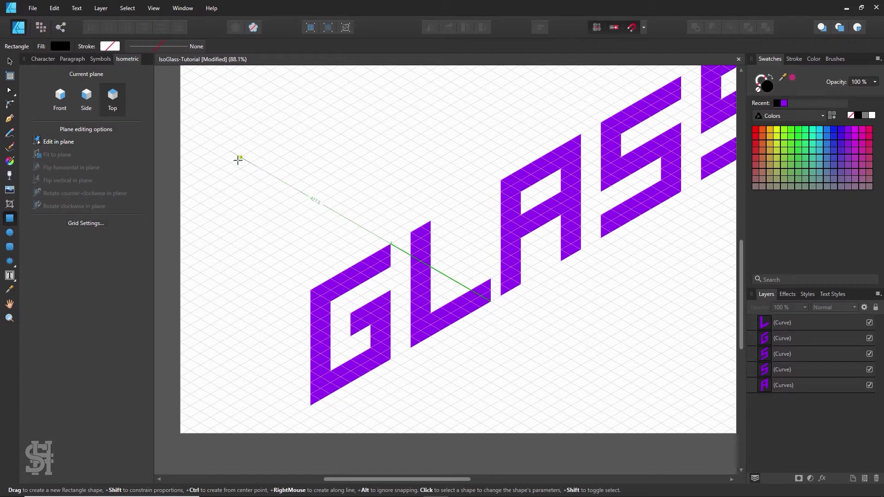
{"action": "left_click_drag", "start_coordinate": [231, 162], "coordinate": [338, 214]}
{"action": "key", "text": "v"}
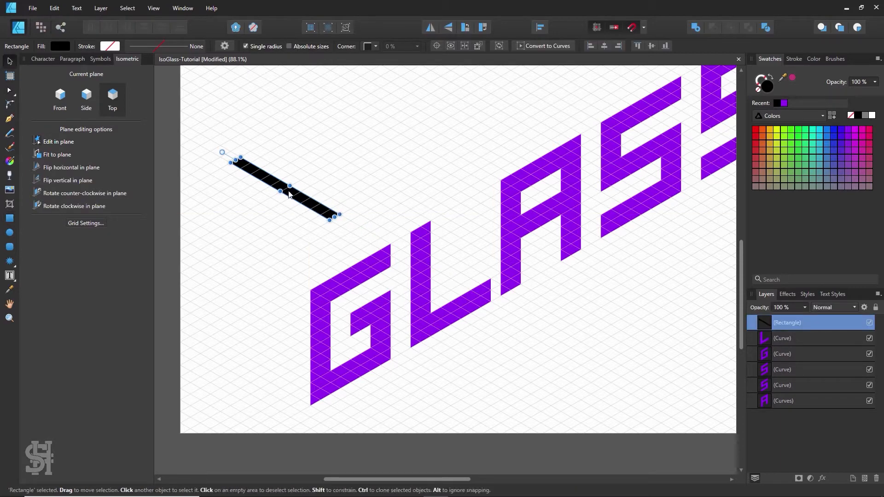
Widen the black bar to two grid cells and place a parallel copy behind it
{"action": "left_click_drag", "start_coordinate": [291, 184], "coordinate": [388, 165]}
{"action": "left_click", "coordinate": [361, 142]}
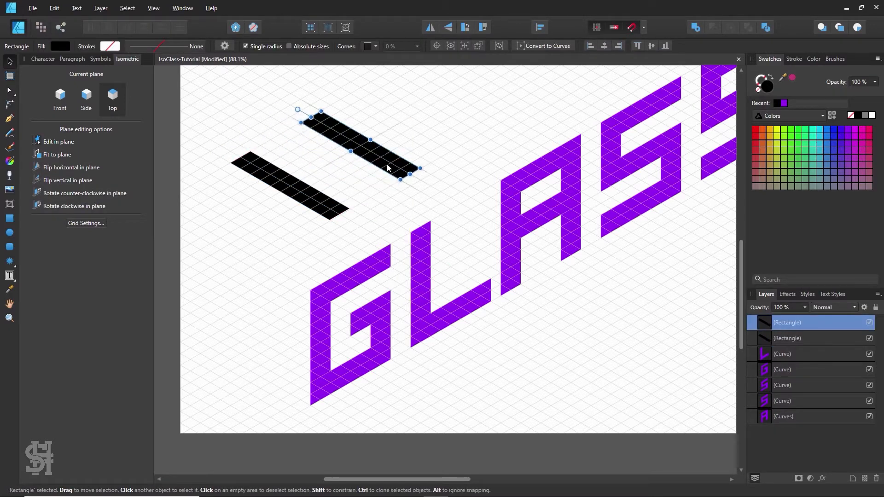
{"action": "left_click", "coordinate": [303, 158]}
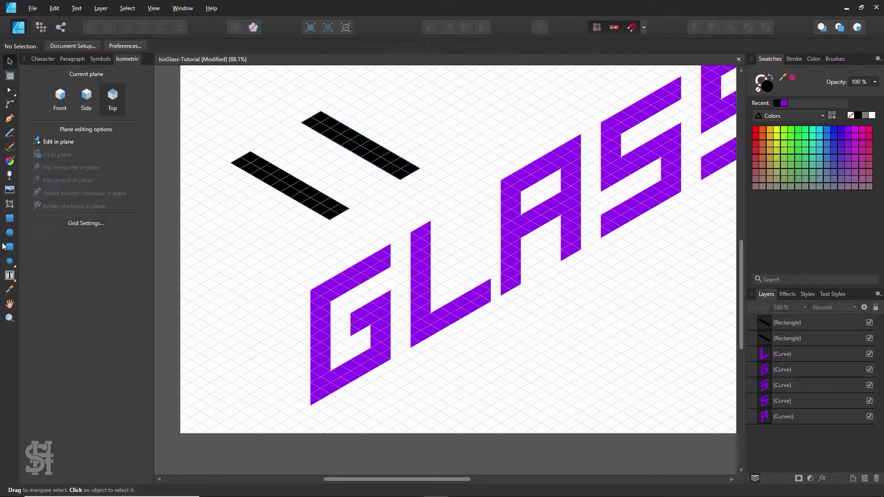
Draw a two-cell-wide connecting bar between the left ends of the two parallel black bars
{"action": "left_click", "coordinate": [11, 219]}
{"action": "mouse_move", "coordinate": [233, 162]}
{"action": "left_mouse_down"}
{"action": "mouse_move", "coordinate": [272, 160]}
{"action": "mouse_move", "coordinate": [319, 126]}
{"action": "left_mouse_up"}
{"action": "left_click", "coordinate": [4, 61]}
Shift the back bar one grid cell inward, toward the front bar, so it meets the connecting bar
{"action": "left_click", "coordinate": [392, 167]}
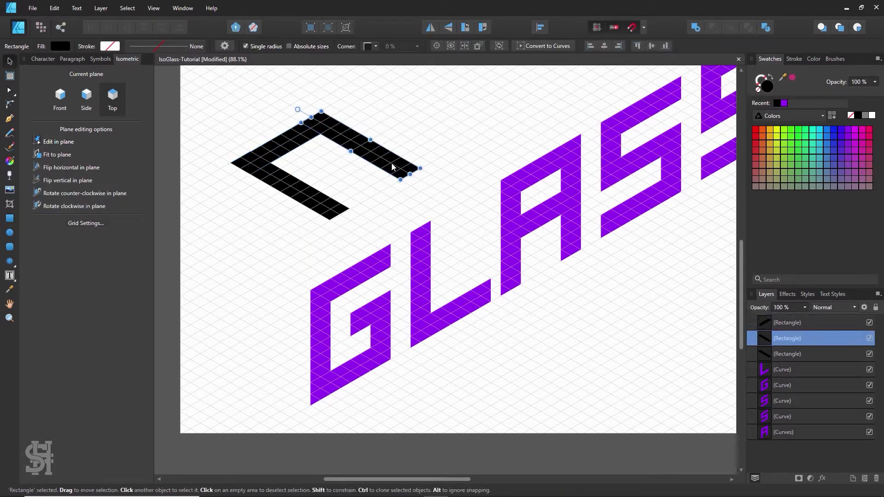
{"action": "left_click_drag", "start_coordinate": [381, 166], "coordinate": [366, 178]}
{"action": "left_click_drag", "start_coordinate": [367, 176], "coordinate": [375, 173]}
{"action": "left_click", "coordinate": [454, 148]}
Align the connecting bar exactly with the grid lines and the front bar at their shared corner
{"action": "key", "text": "z"}
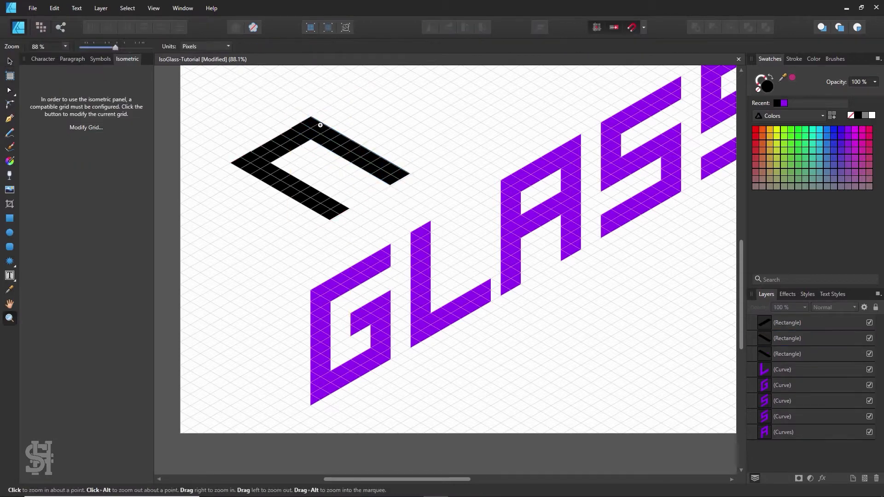
{"action": "left_click_drag", "start_coordinate": [312, 112], "coordinate": [649, 282]}
{"action": "left_click_drag", "start_coordinate": [284, 184], "coordinate": [428, 244]}
{"action": "left_click_drag", "start_coordinate": [364, 248], "coordinate": [232, 230]}
{"action": "key", "text": "space"}
{"action": "left_click_drag", "start_coordinate": [222, 263], "coordinate": [612, 134]}
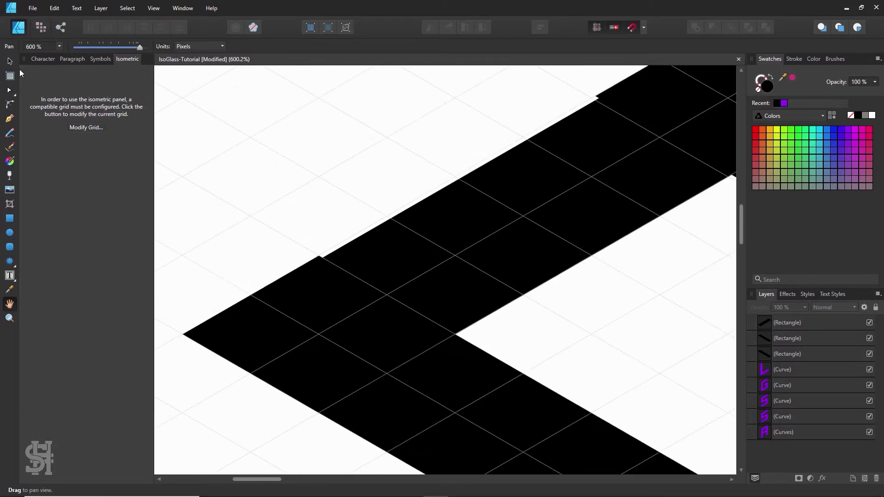
{"action": "left_click", "coordinate": [10, 61]}
{"action": "left_click", "coordinate": [410, 217]}
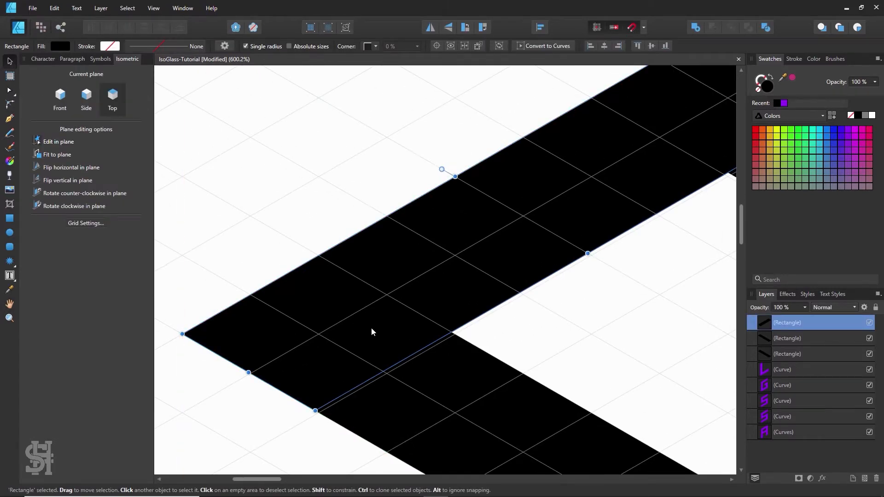
{"action": "left_click", "coordinate": [617, 280]}
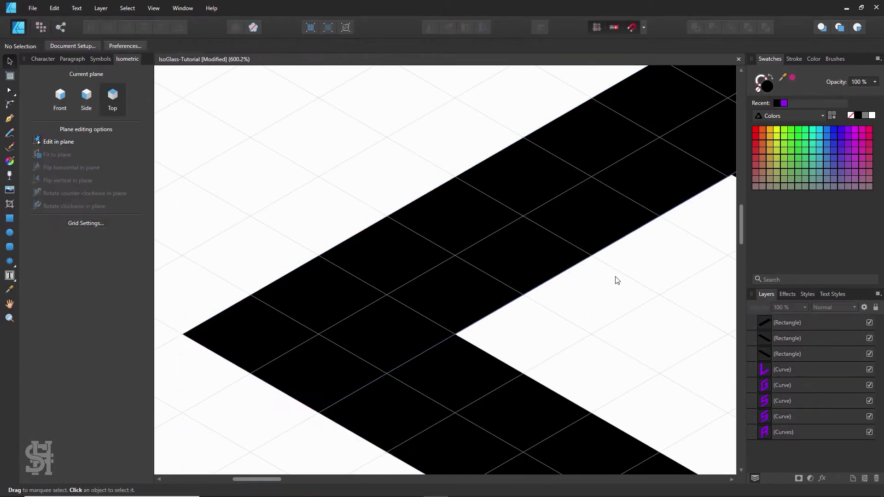
Align the back bar flush with the connecting bar's outer corner and the grid lines
{"action": "key", "text": "h"}
{"action": "left_click_drag", "start_coordinate": [657, 254], "coordinate": [339, 354]}
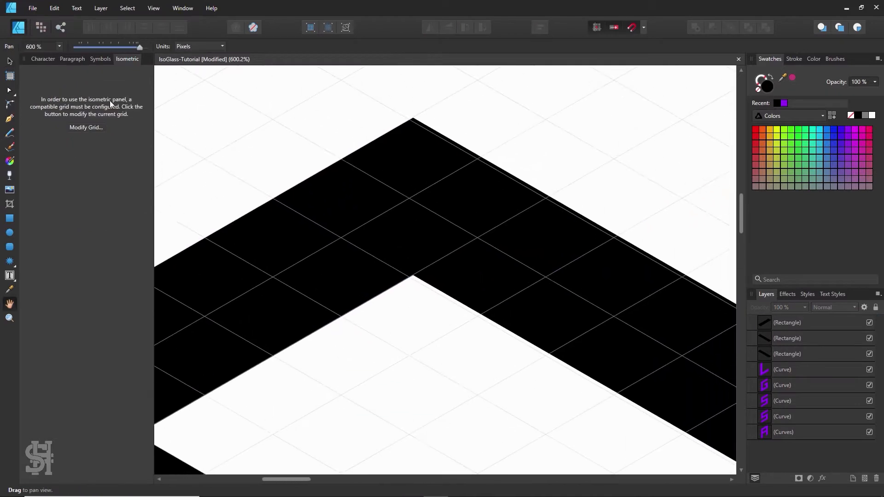
{"action": "left_click", "coordinate": [10, 60]}
{"action": "left_click", "coordinate": [522, 269]}
{"action": "mouse_move", "coordinate": [522, 269]}
{"action": "left_mouse_down"}
{"action": "mouse_move", "coordinate": [510, 289]}
{"action": "mouse_move", "coordinate": [518, 263]}
{"action": "mouse_move", "coordinate": [516, 280]}
{"action": "mouse_move", "coordinate": [524, 267]}
{"action": "left_mouse_up"}
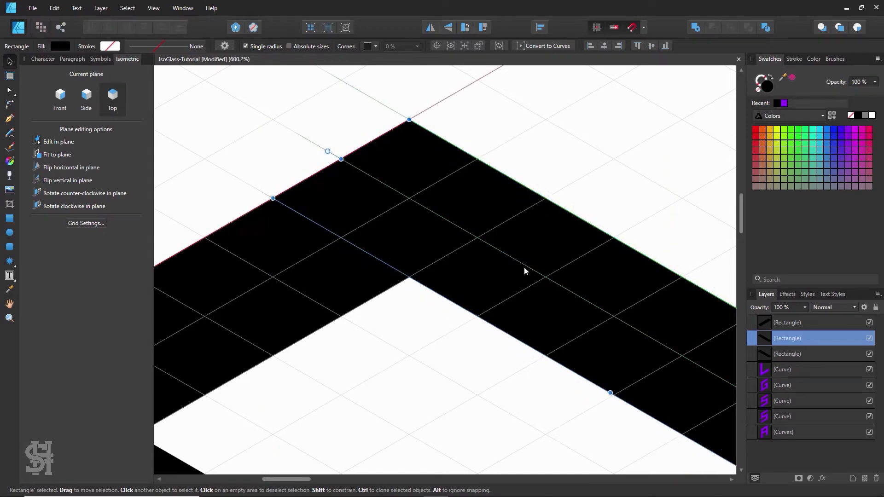
Move the back bar up and away from the connecting bar, leaving that side of the shape open
{"action": "key", "text": "z"}
{"action": "left_click", "coordinate": [533, 357], "text": "alt"}
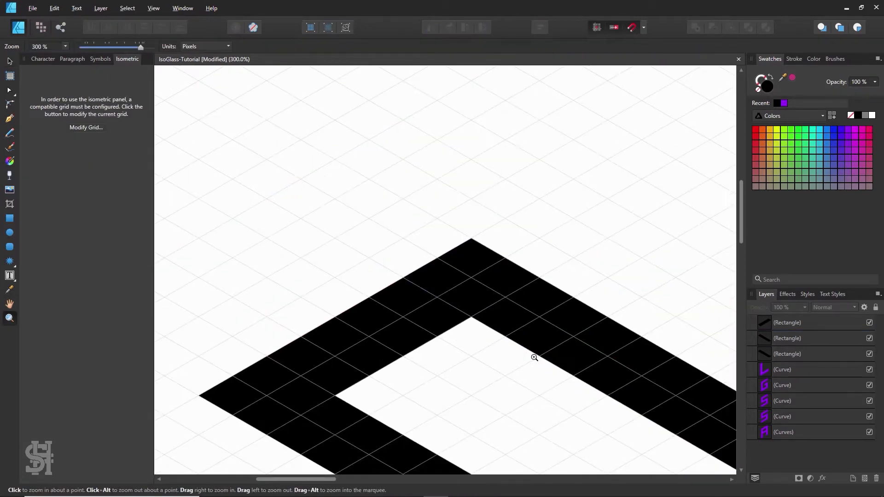
{"action": "key", "text": "space"}
{"action": "left_click_drag", "start_coordinate": [534, 357], "coordinate": [445, 212]}
{"action": "left_click", "coordinate": [545, 325], "text": "alt"}
{"action": "key", "text": "space"}
{"action": "left_click_drag", "start_coordinate": [544, 325], "coordinate": [476, 277]}
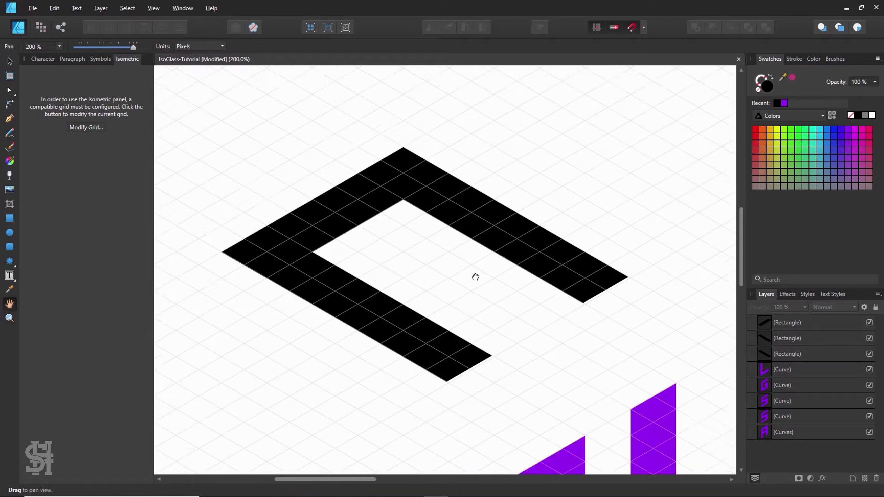
{"action": "left_click", "coordinate": [519, 333], "text": "alt"}
{"action": "key", "text": "space"}
{"action": "left_click_drag", "start_coordinate": [523, 335], "coordinate": [439, 289]}
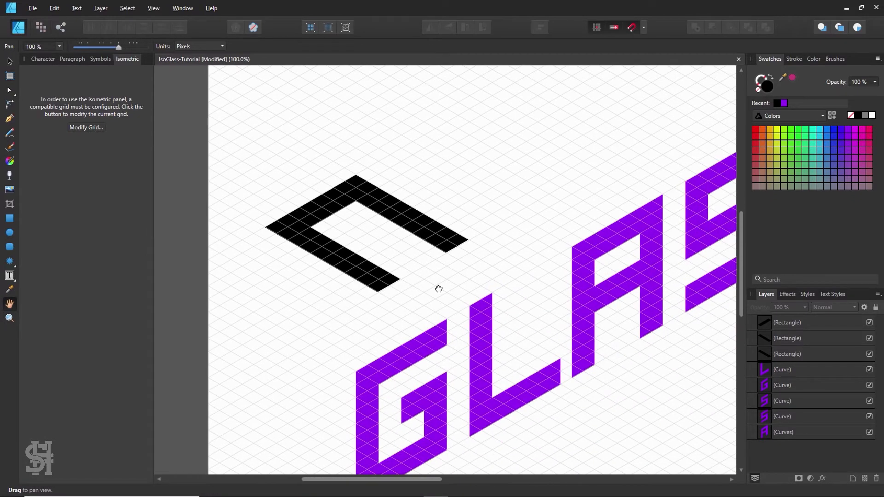
{"action": "left_click", "coordinate": [9, 61]}
{"action": "scroll", "coordinate": [414, 216], "scroll_direction": "down", "scroll_amount": 1}
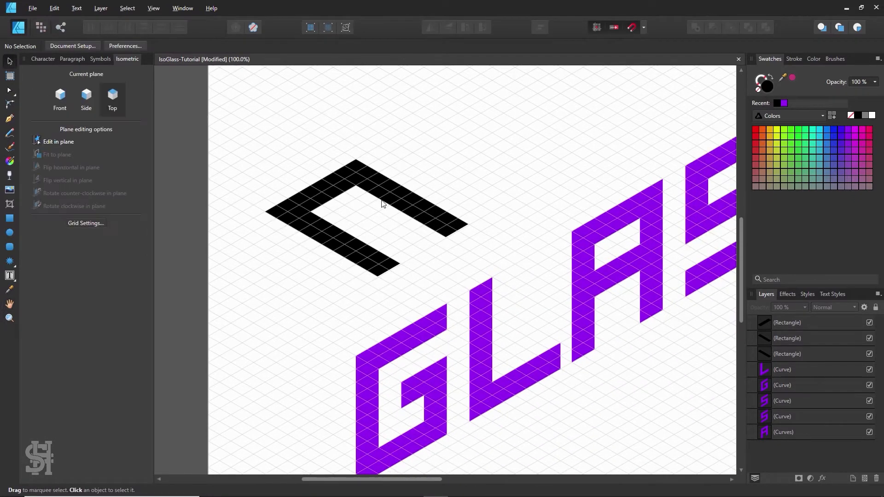
{"action": "left_click_drag", "start_coordinate": [386, 191], "coordinate": [430, 135]}
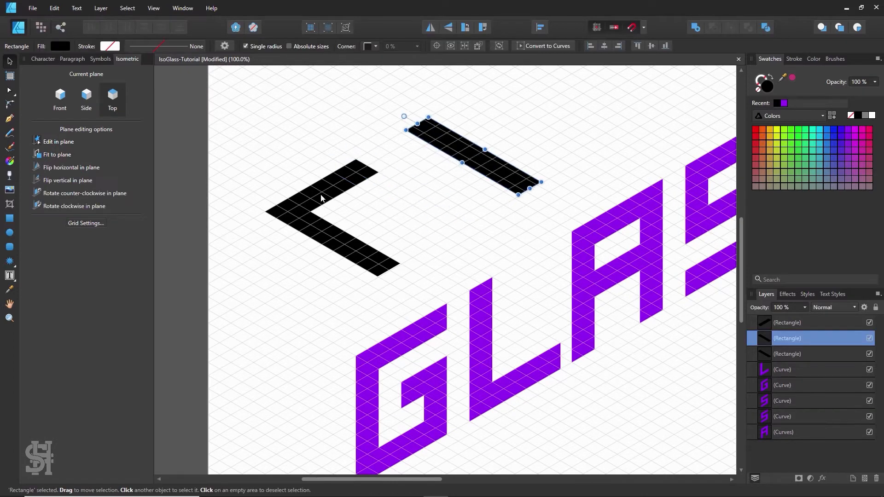
Duplicate the connecting bar and place the copy at the opposite end of the front bar
{"action": "left_click", "coordinate": [322, 197]}
{"action": "left_click_drag", "start_coordinate": [327, 204], "coordinate": [416, 253]}
{"action": "key", "text": "Escape"}
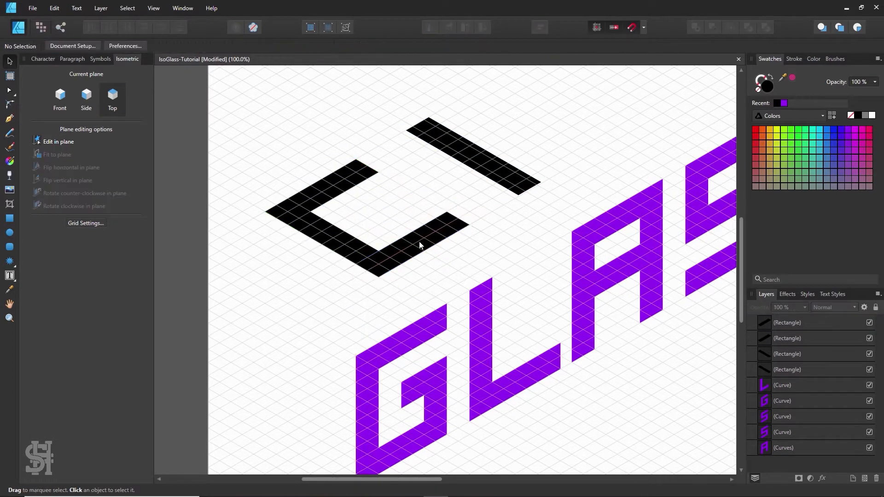
Close the frame's open back side with the detached bar, leaving no spare bar behind
{"action": "left_click_drag", "start_coordinate": [473, 167], "coordinate": [420, 206]}
{"action": "left_click", "coordinate": [469, 158]}
{"action": "key", "text": "Delete"}
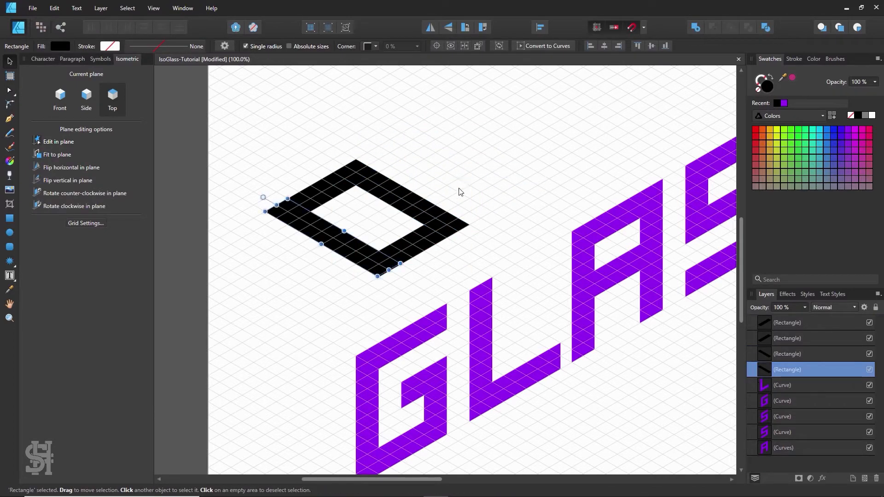
Shorten the back bar from its left end to open a gap in the black frame for the G
{"action": "left_click", "coordinate": [460, 191]}
{"action": "key", "text": "z"}
{"action": "left_click", "coordinate": [413, 210]}
{"action": "left_click", "coordinate": [10, 61]}
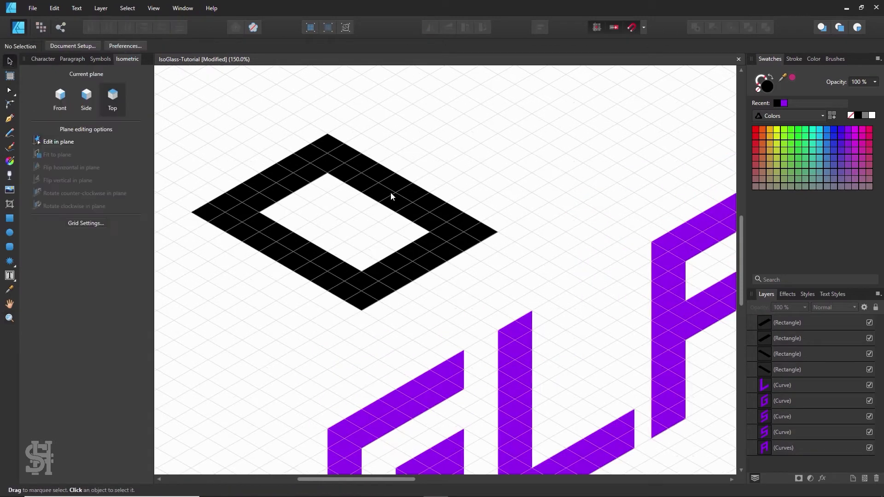
{"action": "left_click", "coordinate": [390, 192]}
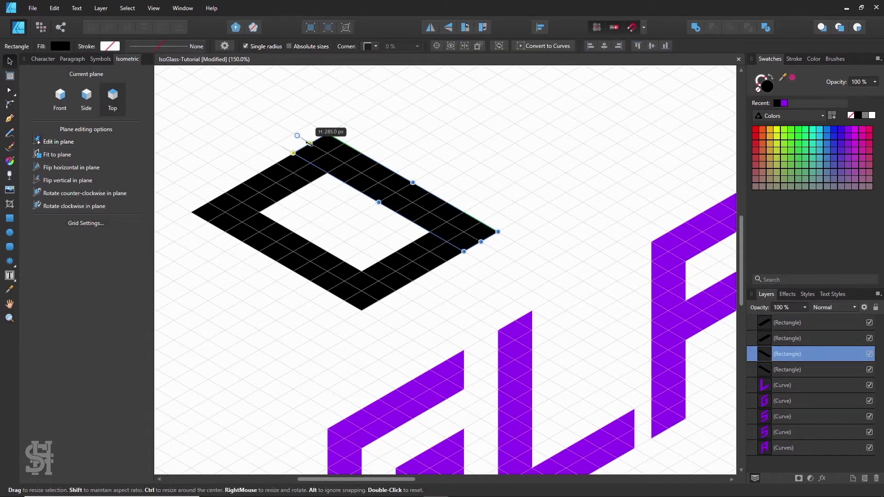
{"action": "left_click_drag", "start_coordinate": [308, 143], "coordinate": [400, 192]}
Extend the shortened back bar by one grid cell toward the gap
{"action": "scroll", "coordinate": [450, 239], "scroll_direction": "down", "scroll_amount": 3}
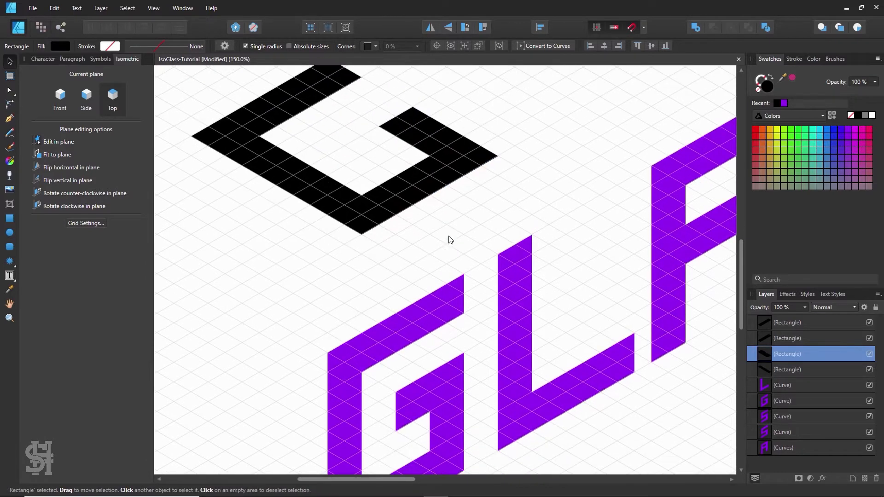
{"action": "scroll", "coordinate": [463, 355], "scroll_direction": "up", "scroll_amount": 2}
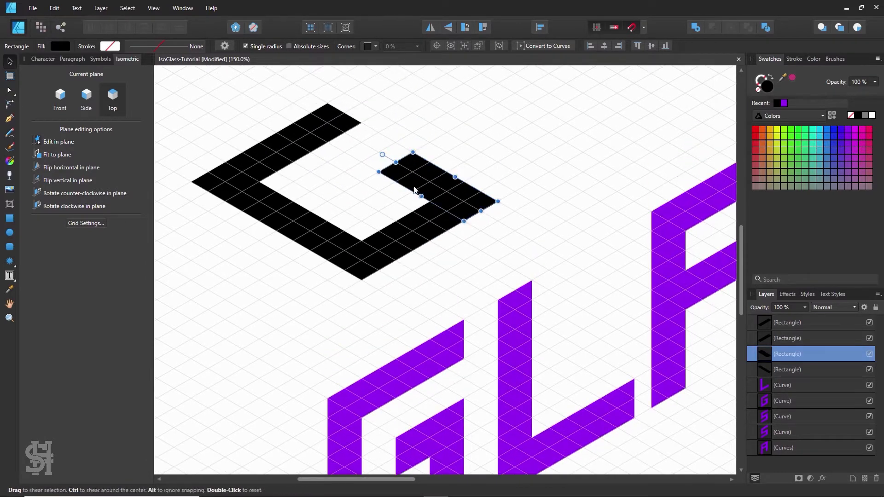
{"action": "left_click_drag", "start_coordinate": [396, 161], "coordinate": [379, 152]}
{"action": "left_click", "coordinate": [536, 157]}
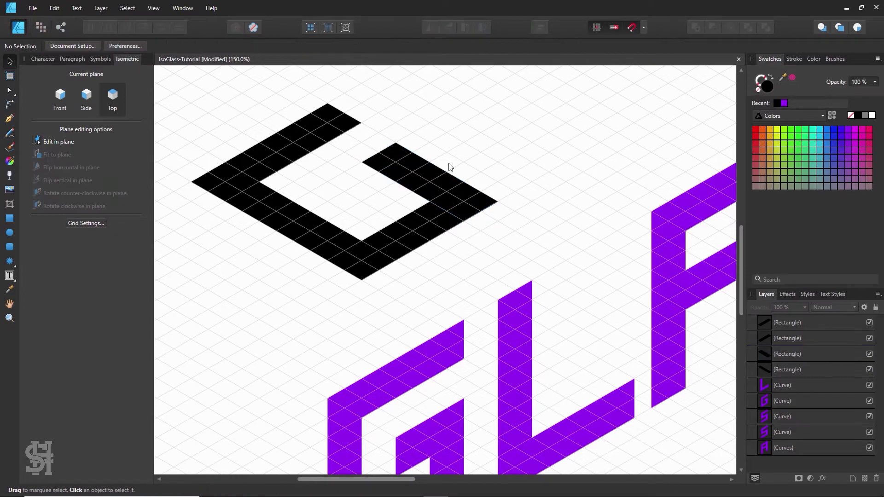
Examine the black G's corners and bar ends up close for alignment with the isometric grid
{"action": "key", "text": "z"}
{"action": "left_click_drag", "start_coordinate": [460, 176], "coordinate": [547, 312]}
{"action": "key", "text": "h"}
{"action": "left_click_drag", "start_coordinate": [356, 269], "coordinate": [569, 117]}
{"action": "left_click_drag", "start_coordinate": [391, 115], "coordinate": [596, 369]}
{"action": "key", "text": "z"}
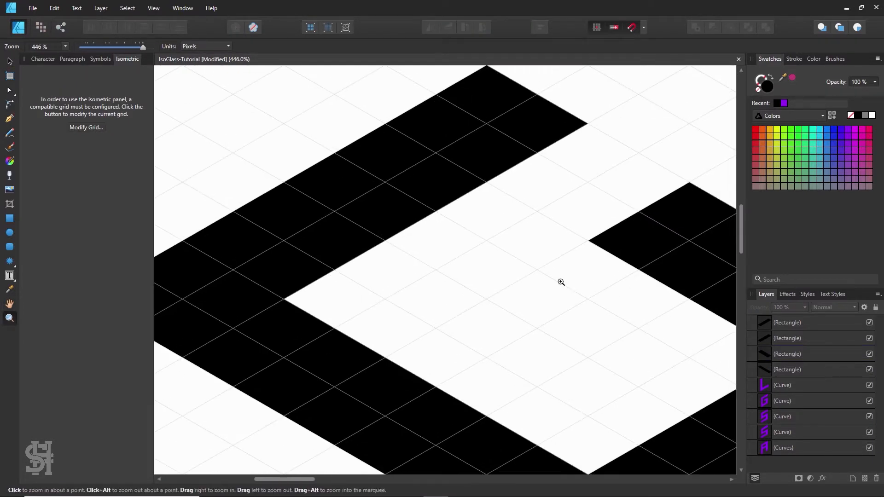
{"action": "left_click", "coordinate": [606, 296], "text": "alt"}
{"action": "left_click", "coordinate": [606, 296], "text": "alt"}
{"action": "left_click", "coordinate": [606, 296], "text": "alt"}
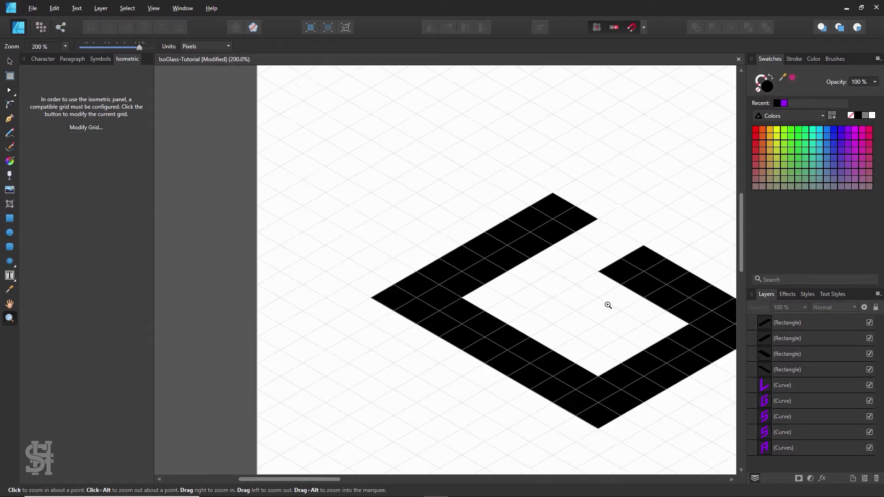
{"action": "left_click", "coordinate": [599, 319], "text": "alt"}
{"action": "left_click", "coordinate": [598, 314], "text": "alt"}
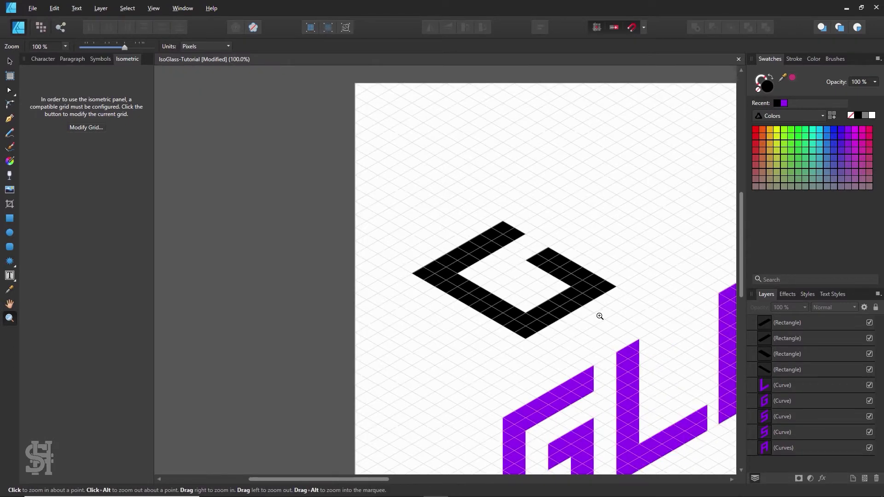
{"action": "key", "text": "h"}
{"action": "left_click_drag", "start_coordinate": [612, 332], "coordinate": [328, 170]}
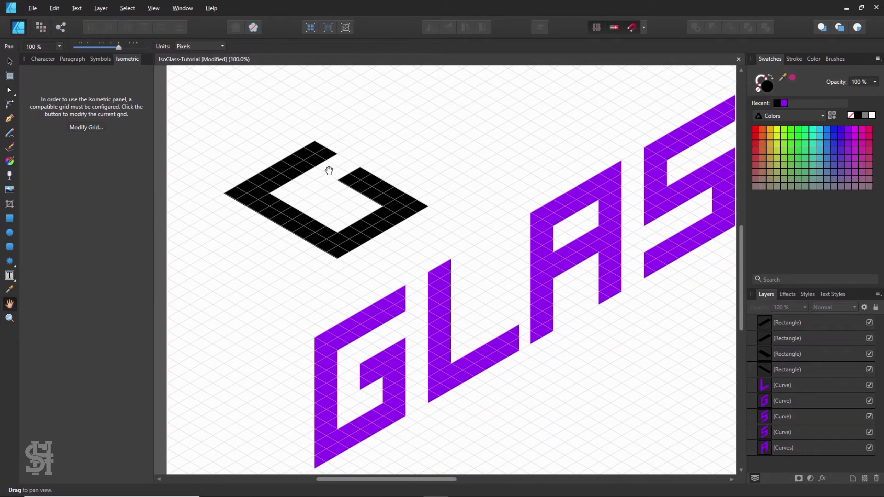
Extend the front bar's end flush with the outer edge of the adjoining bar at the G's lowest corner
{"action": "left_click", "coordinate": [9, 61]}
{"action": "left_click_drag", "start_coordinate": [189, 100], "coordinate": [455, 274]}
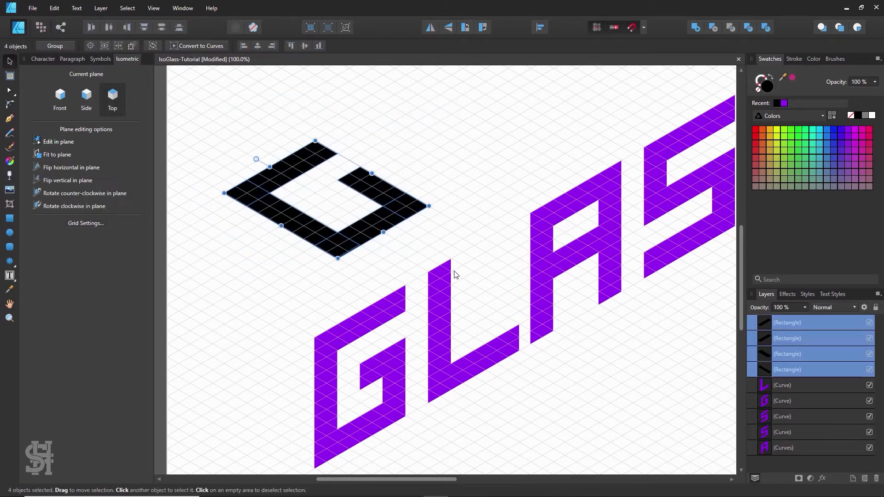
{"action": "left_click", "coordinate": [454, 248]}
{"action": "key", "text": "z"}
{"action": "left_click_drag", "start_coordinate": [347, 244], "coordinate": [411, 241]}
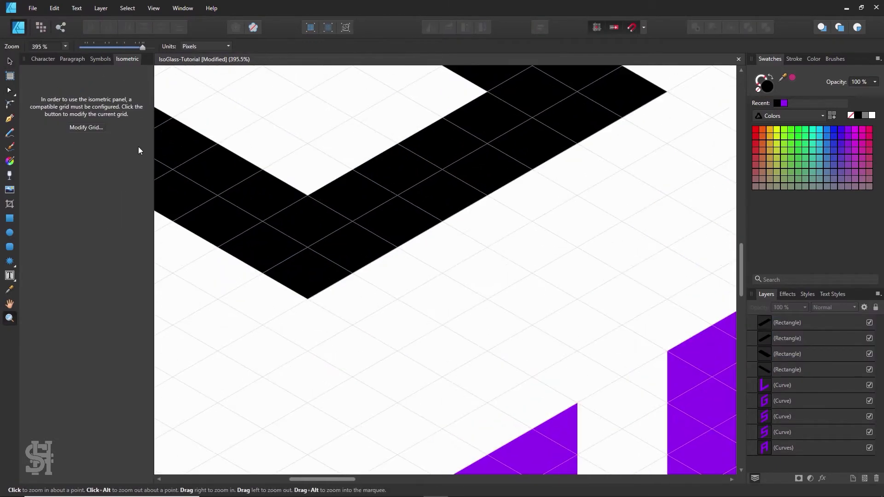
{"action": "left_click", "coordinate": [10, 62]}
{"action": "left_click", "coordinate": [235, 180]}
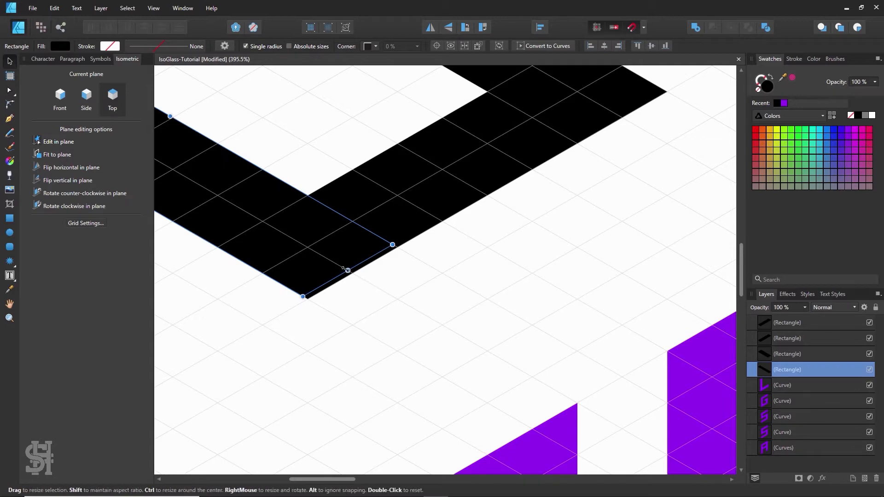
{"action": "left_click_drag", "start_coordinate": [355, 272], "coordinate": [354, 271]}
{"action": "left_click", "coordinate": [677, 240]}
Select all four bars of the black G, duplicate them, and set the two black Gs side by side above the purple letters
{"action": "key", "text": "z"}
{"action": "left_click", "coordinate": [682, 238], "text": "alt"}
{"action": "left_click", "coordinate": [682, 239], "text": "alt"}
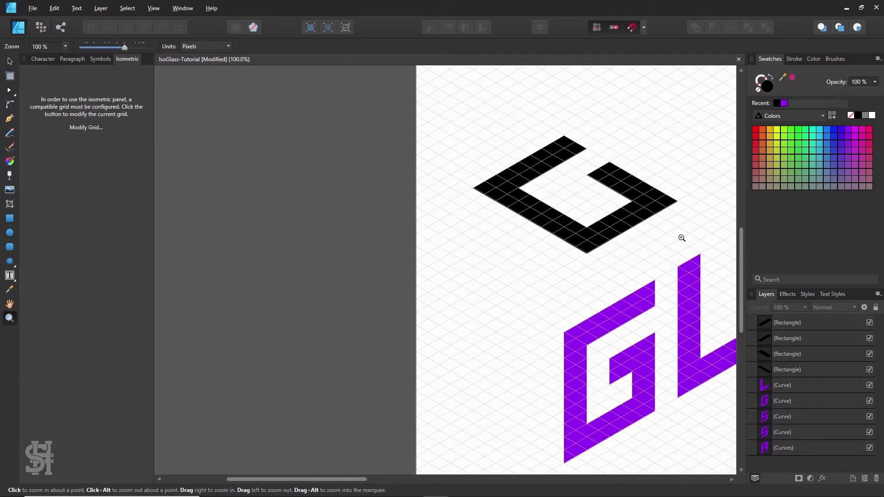
{"action": "key", "text": "space"}
{"action": "left_click_drag", "start_coordinate": [682, 239], "coordinate": [370, 277]}
{"action": "left_click", "coordinate": [10, 61]}
{"action": "left_click_drag", "start_coordinate": [201, 146], "coordinate": [425, 302]}
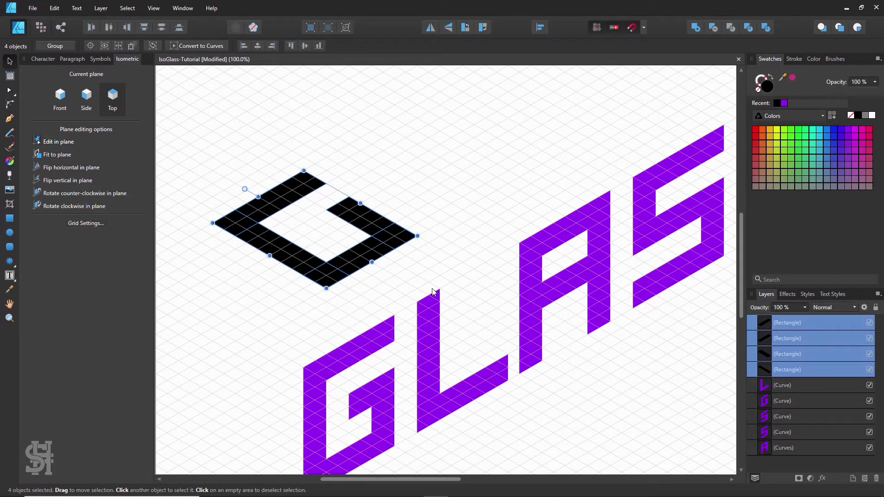
{"action": "mouse_move", "coordinate": [386, 238]}
{"action": "left_mouse_down"}
{"action": "mouse_move", "coordinate": [294, 290]}
{"action": "mouse_move", "coordinate": [339, 272]}
{"action": "mouse_move", "coordinate": [440, 191]}
{"action": "mouse_move", "coordinate": [465, 197]}
{"action": "left_mouse_up"}
{"action": "left_click", "coordinate": [441, 354]}
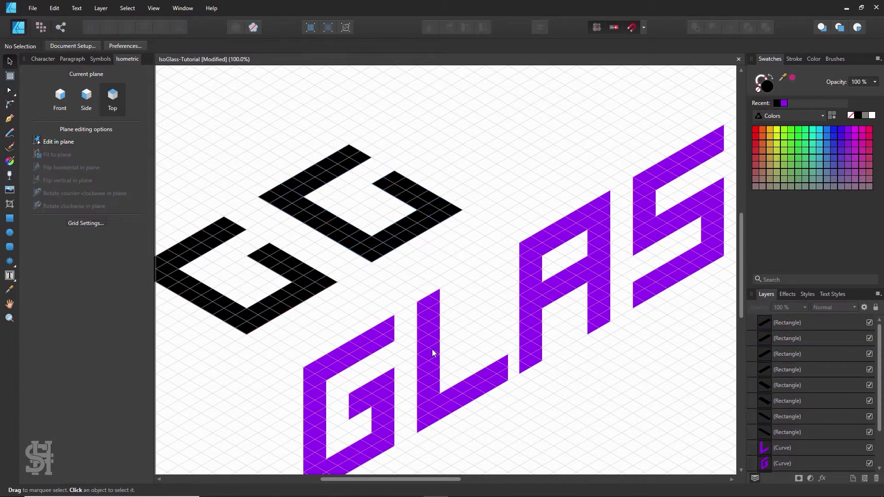
Select the four bars of the first black G and merge them into a single shape with the Add operation
{"action": "key", "text": "h"}
{"action": "left_click_drag", "start_coordinate": [410, 308], "coordinate": [457, 290]}
{"action": "left_click", "coordinate": [11, 60]}
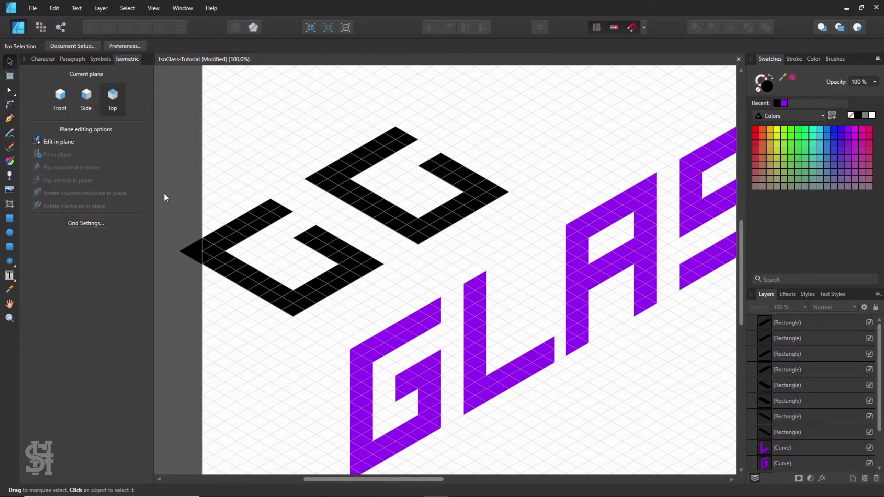
{"action": "left_click_drag", "start_coordinate": [164, 193], "coordinate": [389, 334]}
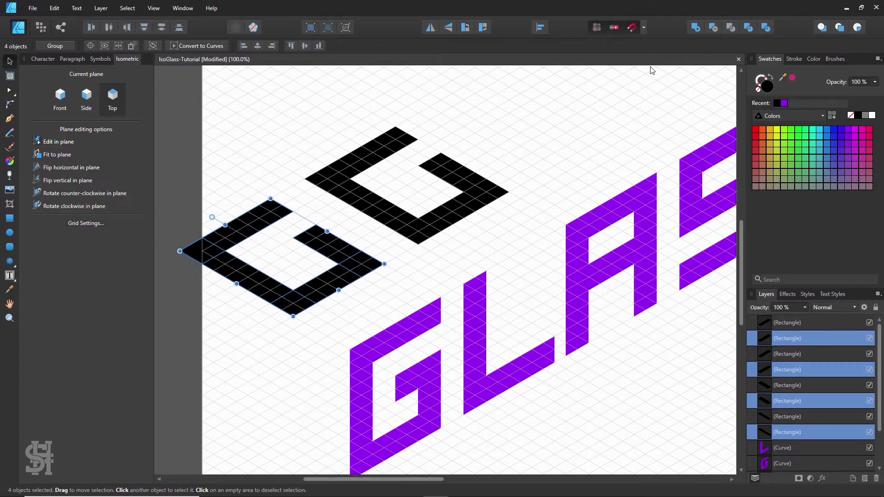
{"action": "left_click", "coordinate": [697, 28]}
{"action": "left_click", "coordinate": [345, 231]}
{"action": "scroll", "coordinate": [339, 266], "scroll_direction": "down", "scroll_amount": 3}
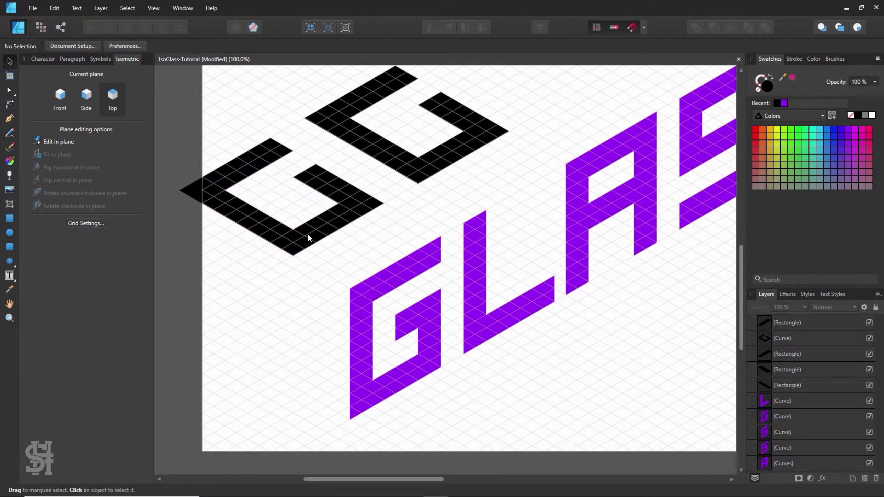
Align the merged black G with the purple G's lower edge, send it to the back, and slide it away behind the purple G
{"action": "left_click_drag", "start_coordinate": [308, 237], "coordinate": [362, 401]}
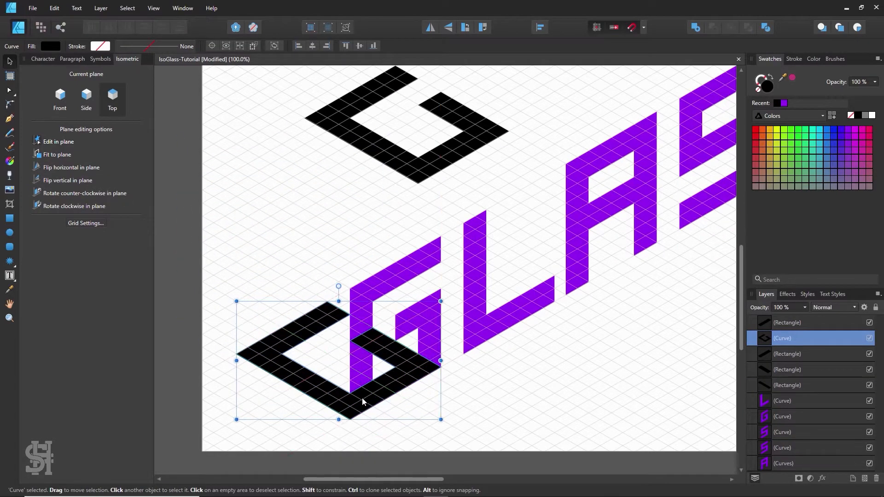
{"action": "right_click", "coordinate": [362, 402]}
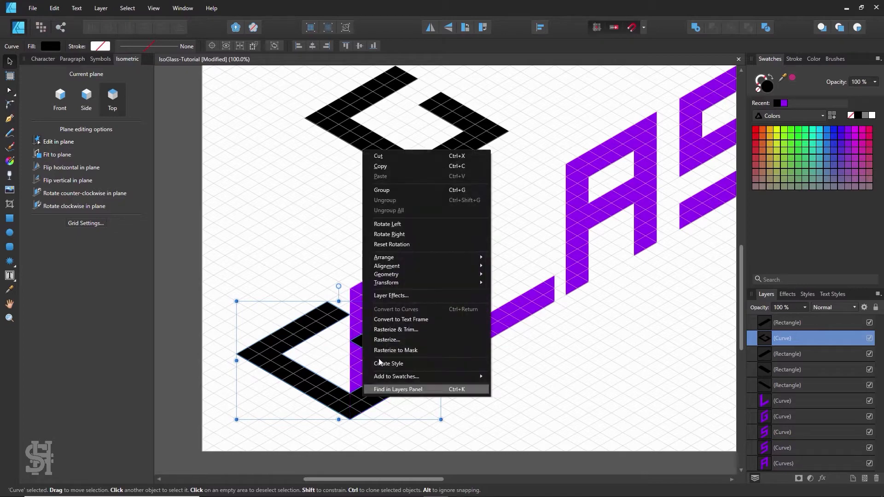
{"action": "mouse_move", "coordinate": [409, 257]}
{"action": "left_click", "coordinate": [503, 290]}
{"action": "left_click", "coordinate": [588, 378]}
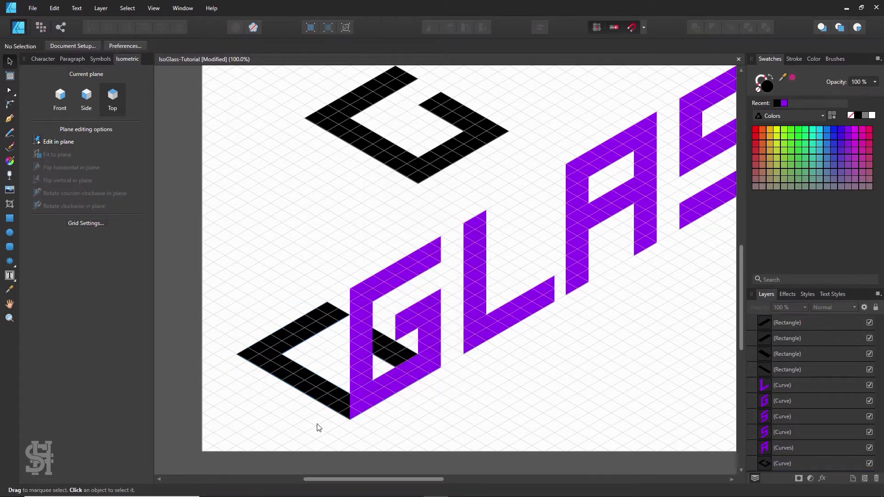
{"action": "left_click_drag", "start_coordinate": [323, 390], "coordinate": [256, 350]}
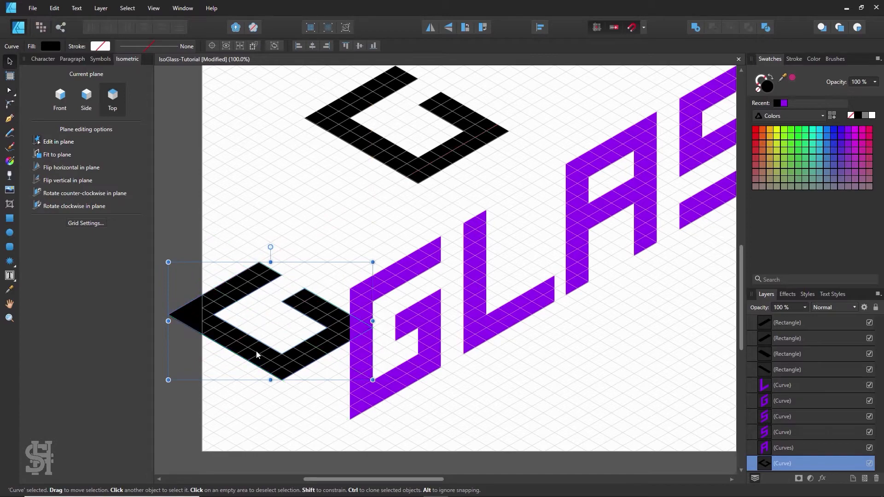
{"action": "left_click", "coordinate": [521, 231]}
Delete the back bar and the inner end bar of the second black G, leaving two bars that form an L
{"action": "scroll", "coordinate": [461, 247], "scroll_direction": "right", "scroll_amount": 3}
{"action": "scroll", "coordinate": [461, 246], "scroll_direction": "up", "scroll_amount": 2}
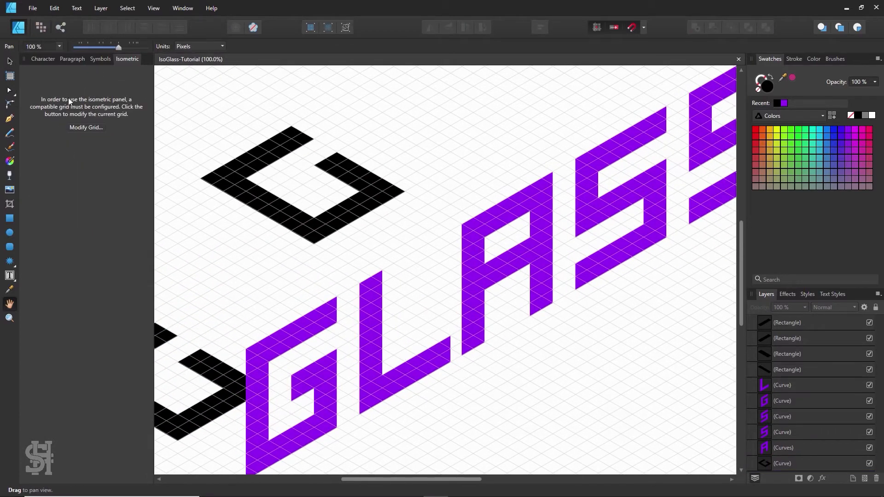
{"action": "left_click", "coordinate": [277, 159]}
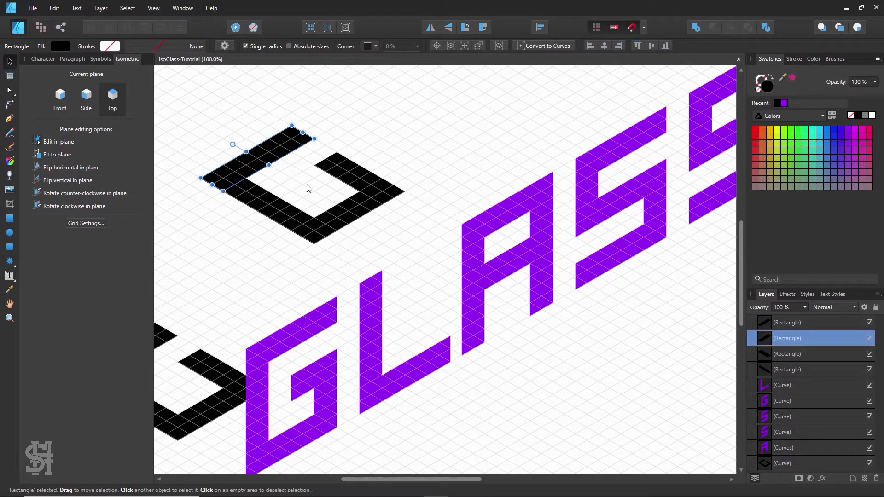
{"action": "key", "text": "Delete"}
{"action": "key", "text": "Delete"}
{"action": "left_click", "coordinate": [424, 183]}
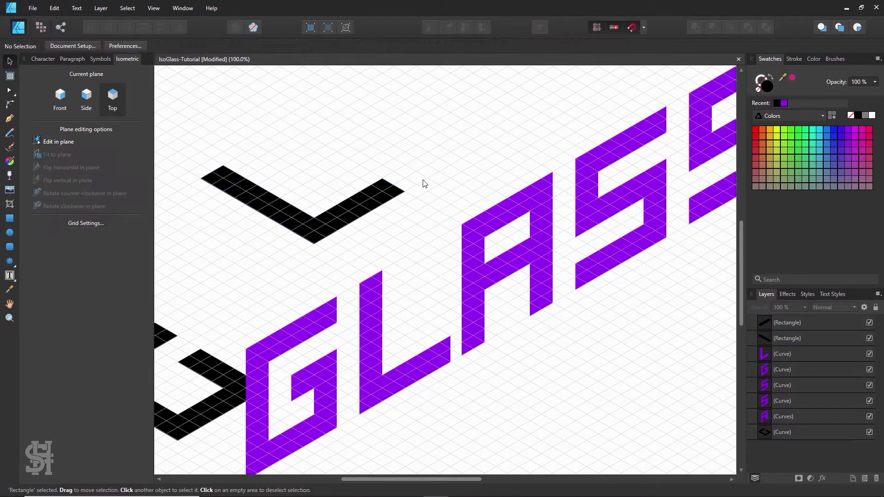
Select both bars of the black L and place a duplicate of them further along the isometric row
{"action": "scroll", "coordinate": [424, 184], "scroll_direction": "up", "scroll_amount": 2}
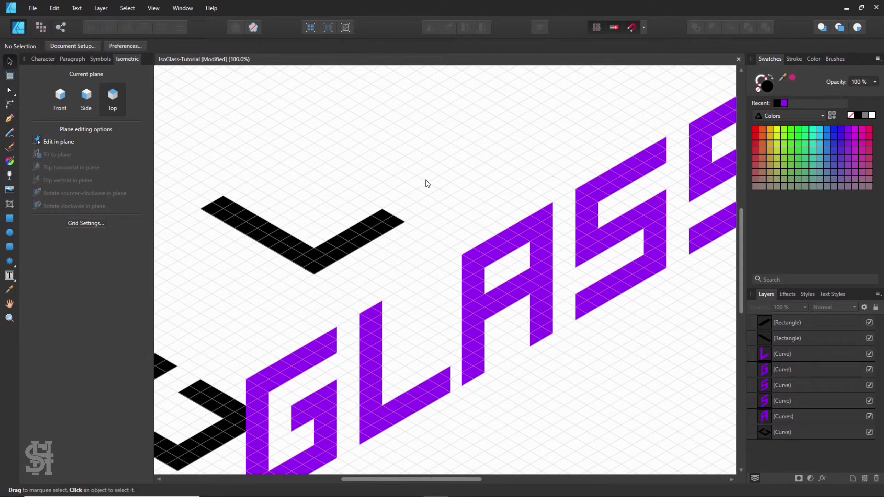
{"action": "left_click_drag", "start_coordinate": [422, 114], "coordinate": [198, 295]}
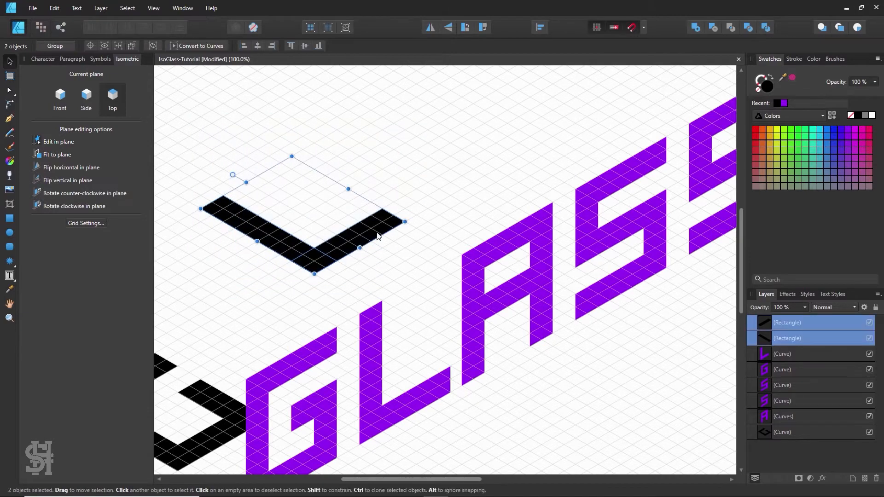
{"action": "scroll", "coordinate": [463, 192], "scroll_direction": "up", "scroll_amount": 2}
{"action": "scroll", "coordinate": [463, 192], "scroll_direction": "up", "scroll_amount": 1}
{"action": "left_click_drag", "start_coordinate": [358, 269], "coordinate": [450, 221]}
Select the two bars of the original black L and move them along the grid next to the black G
{"action": "left_click", "coordinate": [382, 257]}
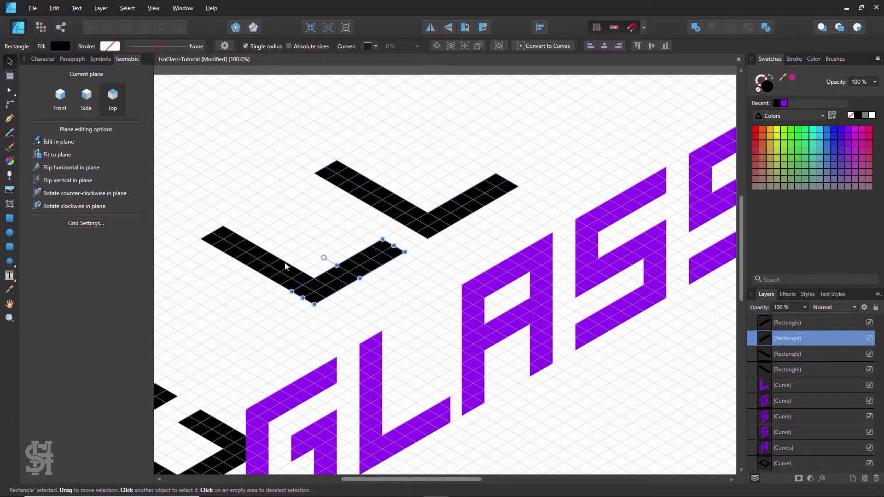
{"action": "left_click", "coordinate": [279, 273], "text": "shift"}
{"action": "left_click_drag", "start_coordinate": [331, 278], "coordinate": [276, 338]}
{"action": "left_click", "coordinate": [548, 141]}
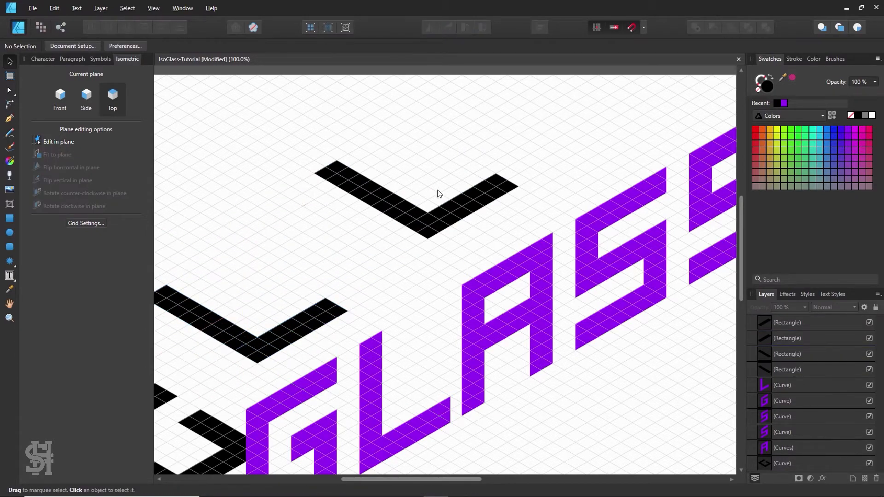
Build a black A from the duplicated L by copying the long bar as a parallel leg and using short bars for the top and crossbar
{"action": "left_click", "coordinate": [401, 207]}
{"action": "left_click_drag", "start_coordinate": [401, 207], "coordinate": [469, 163]}
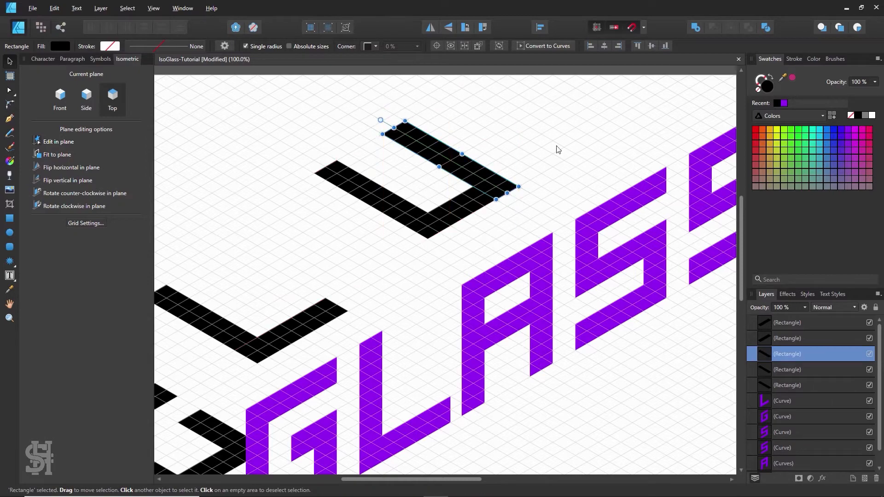
{"action": "left_click_drag", "start_coordinate": [454, 203], "coordinate": [426, 180]}
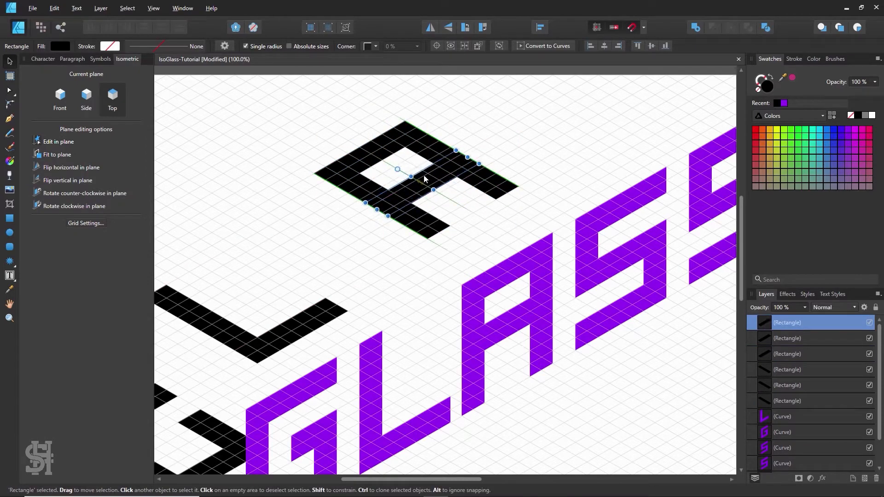
Select the four bars of the black A, set them beside the L, and place a duplicate A further along the row
{"action": "left_click_drag", "start_coordinate": [524, 85], "coordinate": [285, 265]}
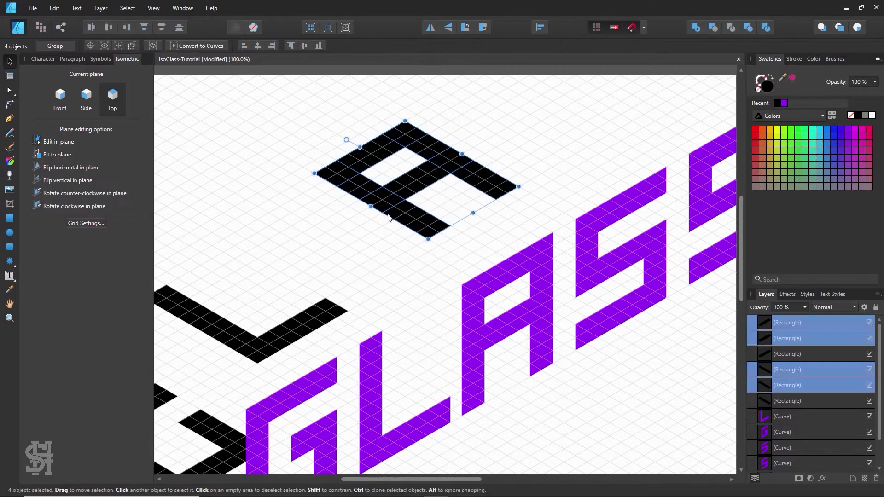
{"action": "left_click_drag", "start_coordinate": [388, 217], "coordinate": [337, 277]}
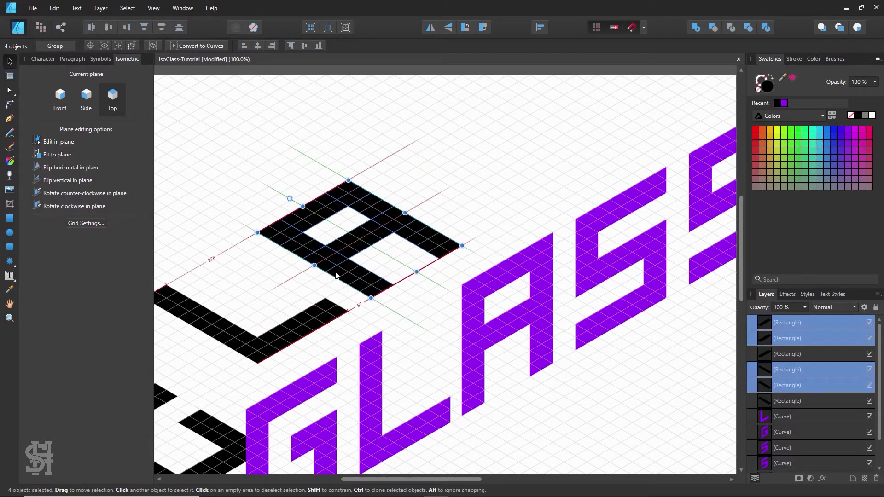
{"action": "mouse_move", "coordinate": [419, 235]}
{"action": "left_mouse_down"}
{"action": "mouse_move", "coordinate": [460, 174]}
{"action": "mouse_move", "coordinate": [528, 128]}
{"action": "mouse_move", "coordinate": [437, 204]}
{"action": "left_mouse_up"}
{"action": "left_click", "coordinate": [601, 138]}
{"action": "left_click", "coordinate": [10, 62]}
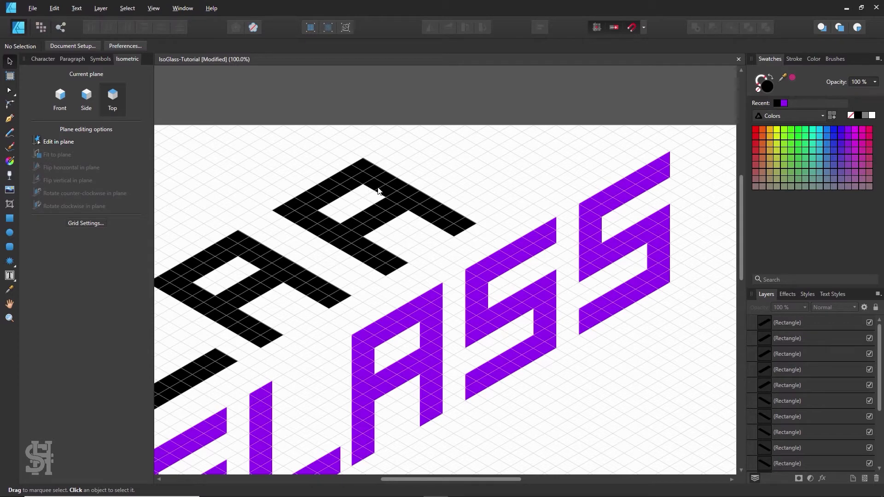
Turn the duplicate A into an S by deleting its far leg, shortening the near leg, and adding copied bars for the lower half
{"action": "left_click_drag", "start_coordinate": [378, 190], "coordinate": [426, 183]}
{"action": "key", "text": "Delete"}
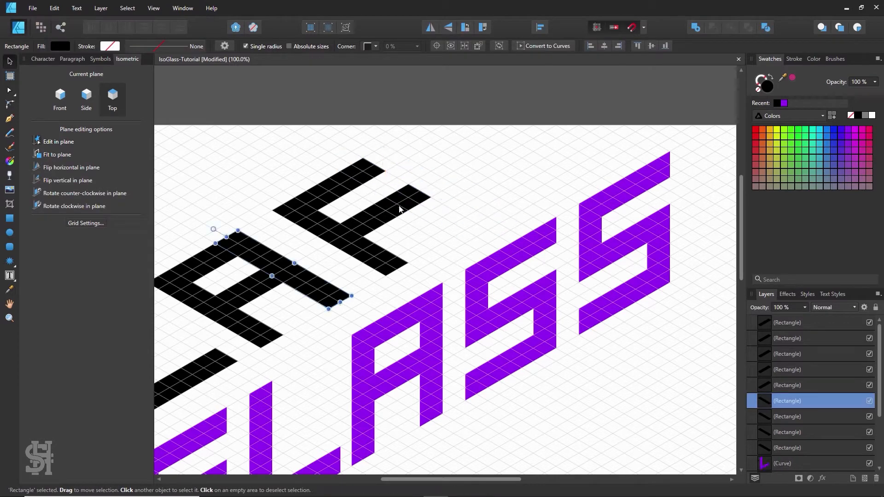
{"action": "left_click", "coordinate": [400, 208]}
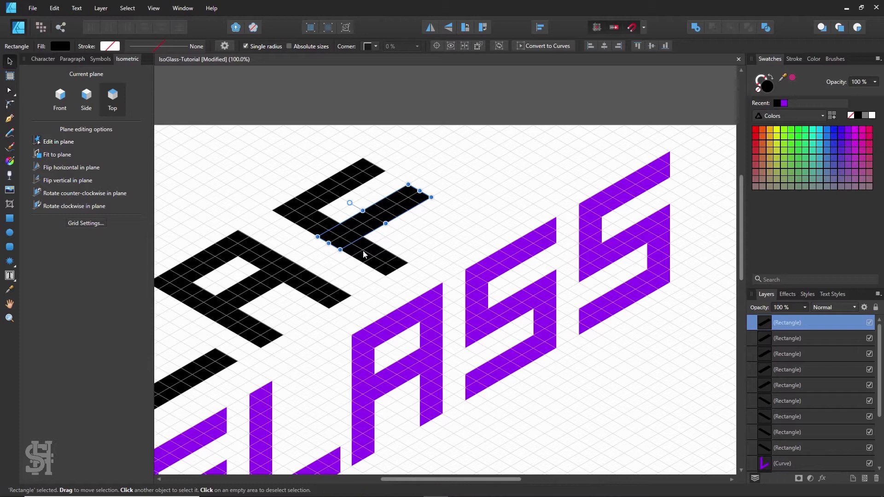
{"action": "left_click_drag", "start_coordinate": [363, 255], "coordinate": [447, 210]}
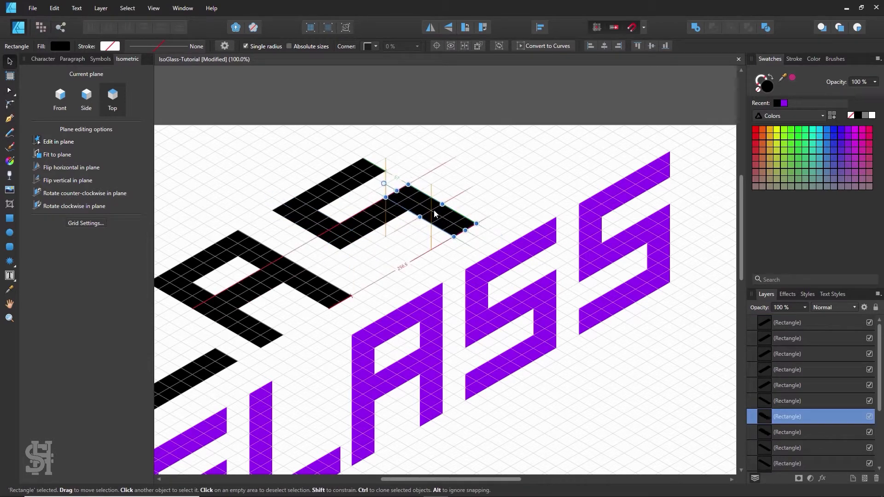
{"action": "left_click", "coordinate": [474, 191]}
{"action": "left_click_drag", "start_coordinate": [387, 213], "coordinate": [424, 240]}
{"action": "left_click", "coordinate": [529, 194]}
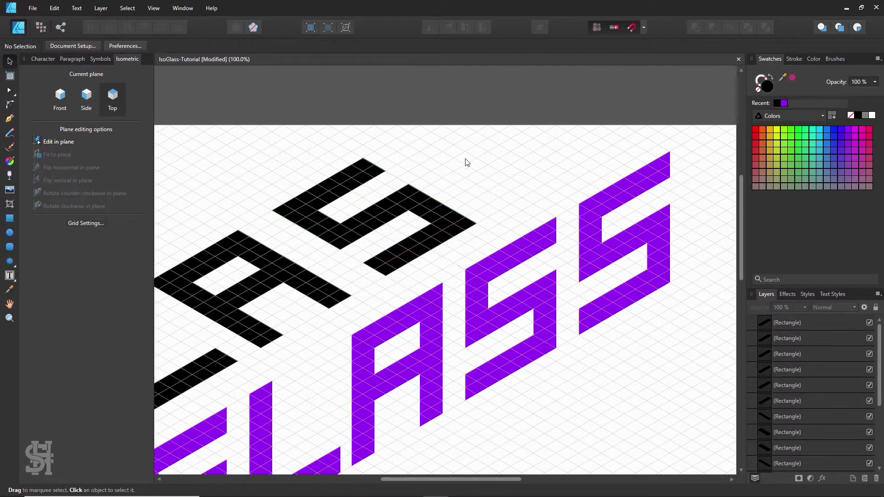
Select all five bars of the black S and place a duplicate S further up the isometric row
{"action": "left_click_drag", "start_coordinate": [466, 129], "coordinate": [263, 283]}
{"action": "mouse_move", "coordinate": [501, 118]}
{"action": "left_mouse_down"}
{"action": "mouse_move", "coordinate": [290, 292]}
{"action": "mouse_move", "coordinate": [263, 293]}
{"action": "left_mouse_up"}
{"action": "left_click_drag", "start_coordinate": [382, 214], "coordinate": [491, 153]}
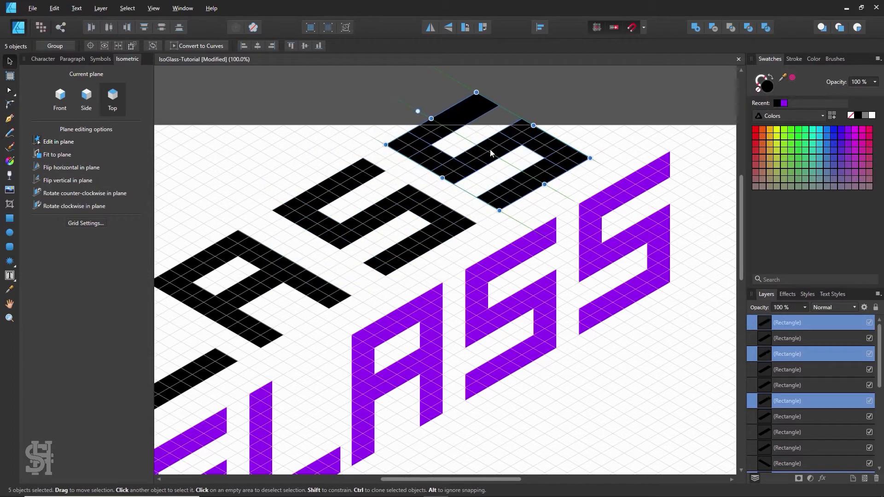
{"action": "left_click", "coordinate": [611, 96]}
Merge the bars of each black S into a single shape with the Add operation
{"action": "left_click_drag", "start_coordinate": [243, 147], "coordinate": [491, 292]}
{"action": "left_click", "coordinate": [698, 30]}
{"action": "left_click", "coordinate": [651, 108]}
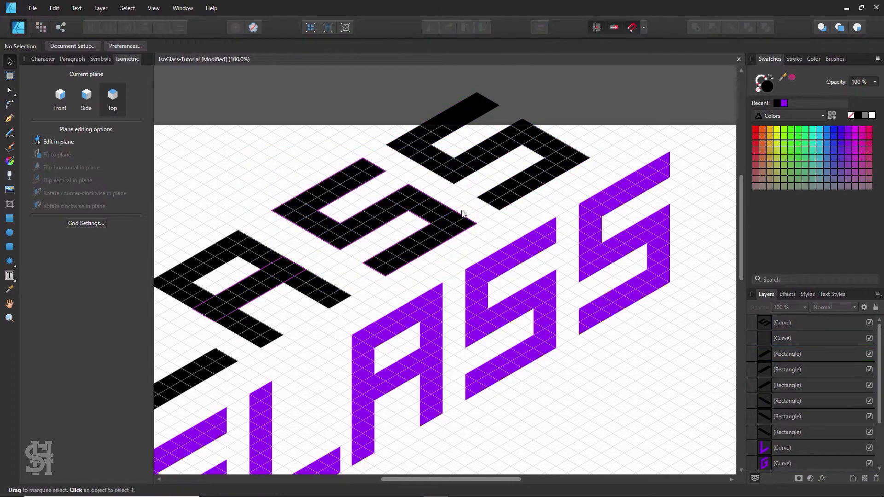
Merge the four bars of the black A into one shape and the two bars of the black L into another
{"action": "key", "text": "h"}
{"action": "left_click_drag", "start_coordinate": [448, 229], "coordinate": [611, 170]}
{"action": "key", "text": "v"}
{"action": "left_click_drag", "start_coordinate": [290, 154], "coordinate": [528, 304]}
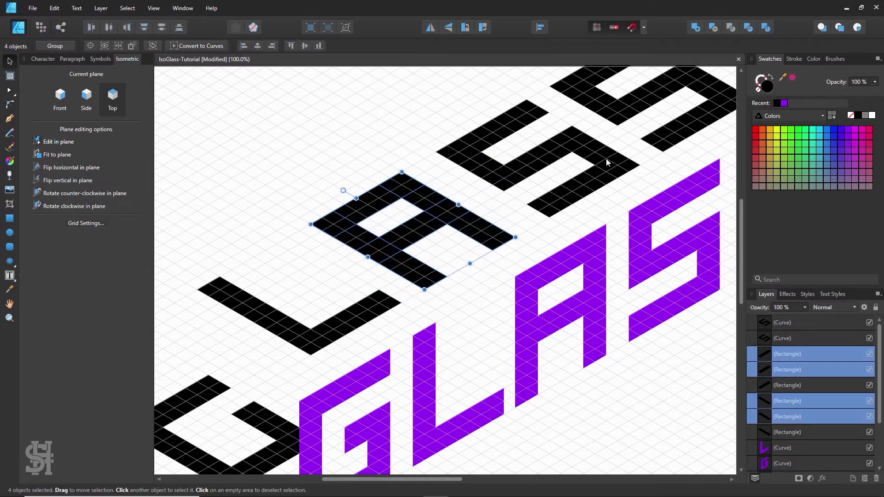
{"action": "left_click", "coordinate": [699, 30]}
{"action": "left_click", "coordinate": [340, 322]}
{"action": "left_click", "coordinate": [288, 324], "text": "shift"}
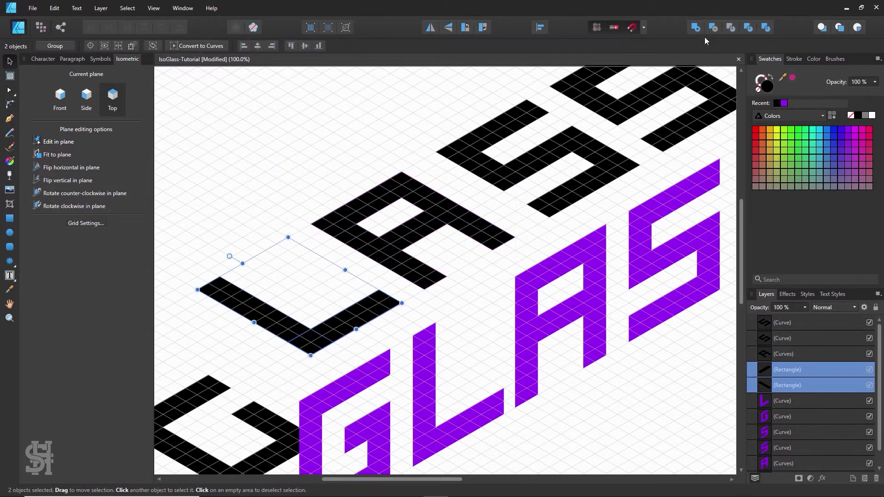
{"action": "left_click", "coordinate": [693, 29]}
{"action": "left_click", "coordinate": [343, 150]}
Move the black G, L, A, S and S up and away from the purple word, lining them up in an evenly spaced isometric row
{"action": "key", "text": "ctrl+space"}
{"action": "left_click", "coordinate": [532, 310], "text": "alt"}
{"action": "key", "text": "space"}
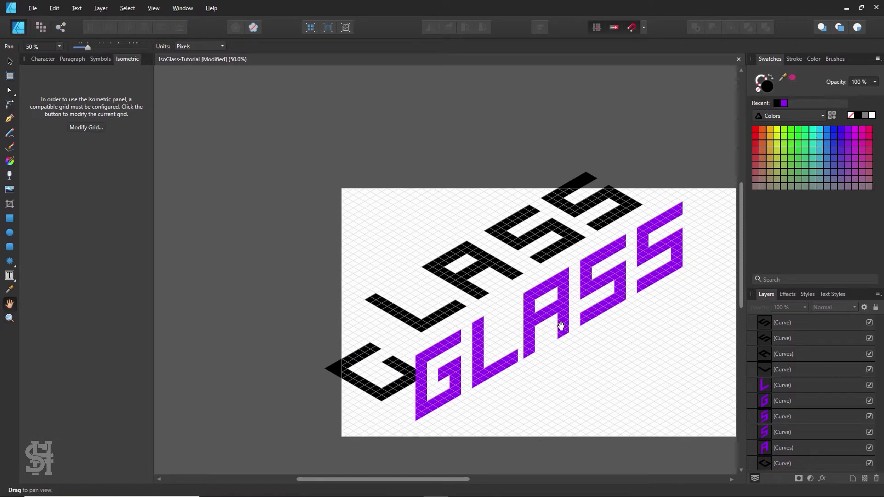
{"action": "left_click_drag", "start_coordinate": [560, 326], "coordinate": [488, 303]}
{"action": "left_click", "coordinate": [7, 61]}
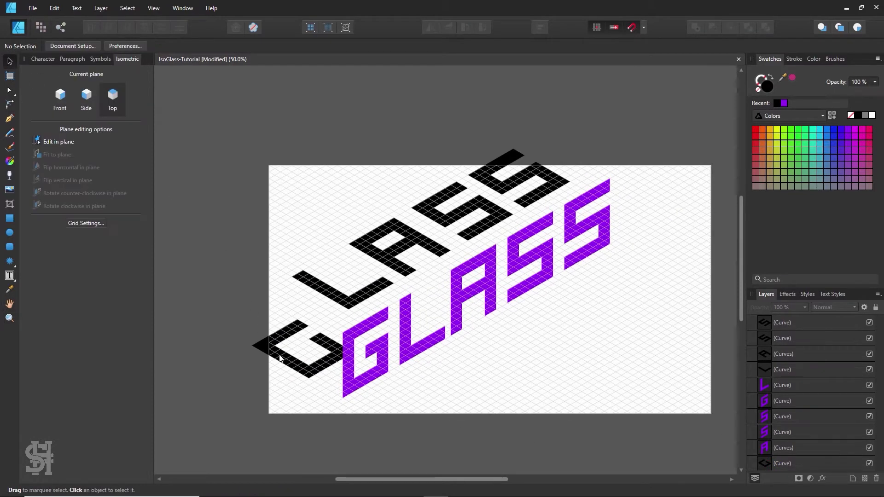
{"action": "left_click_drag", "start_coordinate": [279, 358], "coordinate": [205, 236]}
{"action": "left_click_drag", "start_coordinate": [329, 300], "coordinate": [272, 214]}
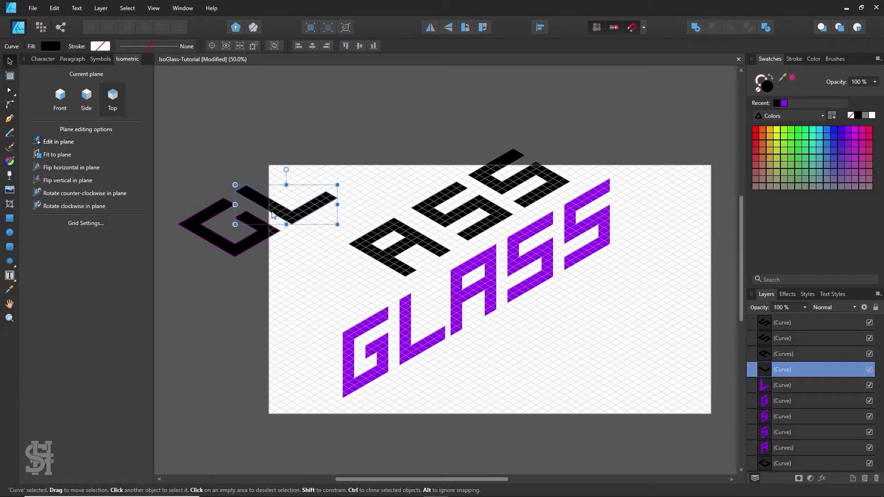
{"action": "left_click_drag", "start_coordinate": [377, 261], "coordinate": [316, 179]}
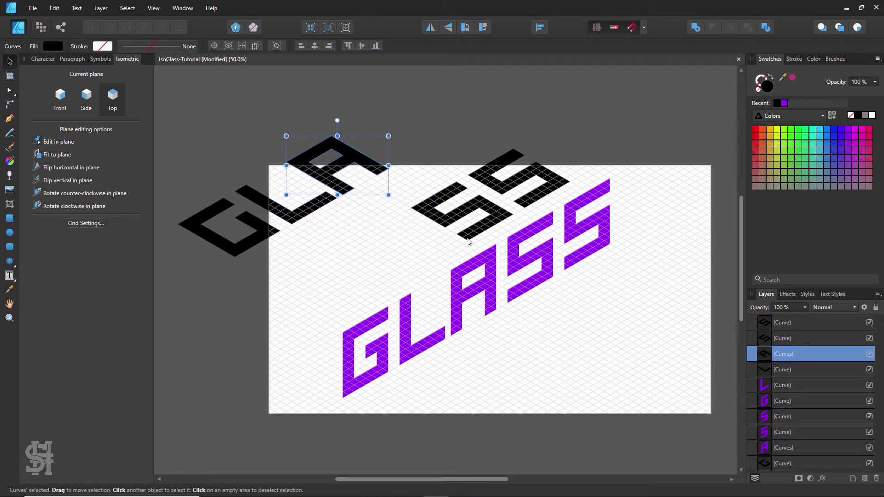
{"action": "left_click_drag", "start_coordinate": [468, 240], "coordinate": [369, 141]}
{"action": "left_click", "coordinate": [492, 167]}
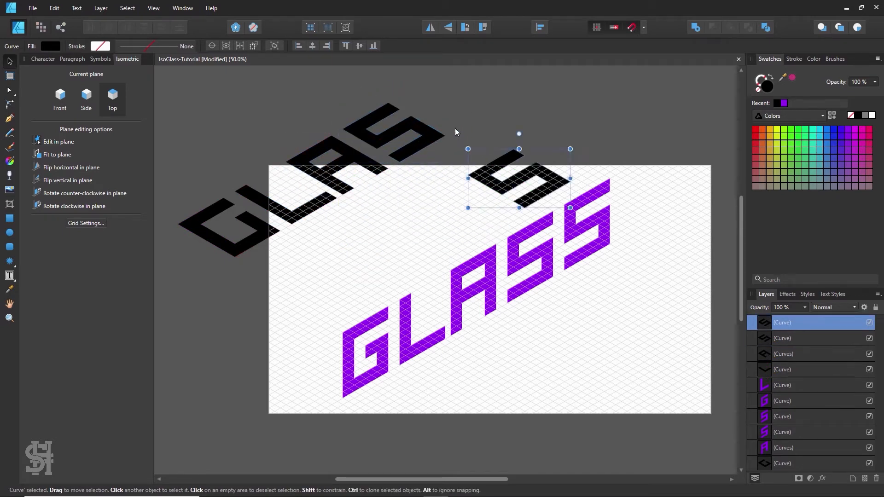
{"action": "left_click_drag", "start_coordinate": [455, 129], "coordinate": [409, 101]}
Select all five black letters and move them together off the artboard, above the purple word
{"action": "scroll", "coordinate": [479, 168], "scroll_direction": "up", "scroll_amount": 1}
{"action": "left_click_drag", "start_coordinate": [506, 95], "coordinate": [173, 296]}
{"action": "left_click_drag", "start_coordinate": [260, 258], "coordinate": [469, 151]}
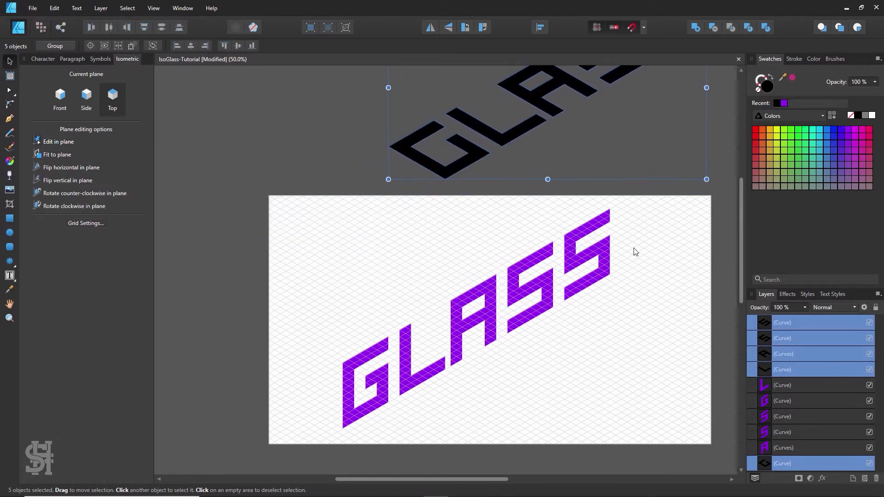
{"action": "left_click_drag", "start_coordinate": [565, 323], "coordinate": [470, 354]}
{"action": "left_click_drag", "start_coordinate": [187, 204], "coordinate": [202, 184]}
{"action": "left_click_drag", "start_coordinate": [312, 246], "coordinate": [316, 235]}
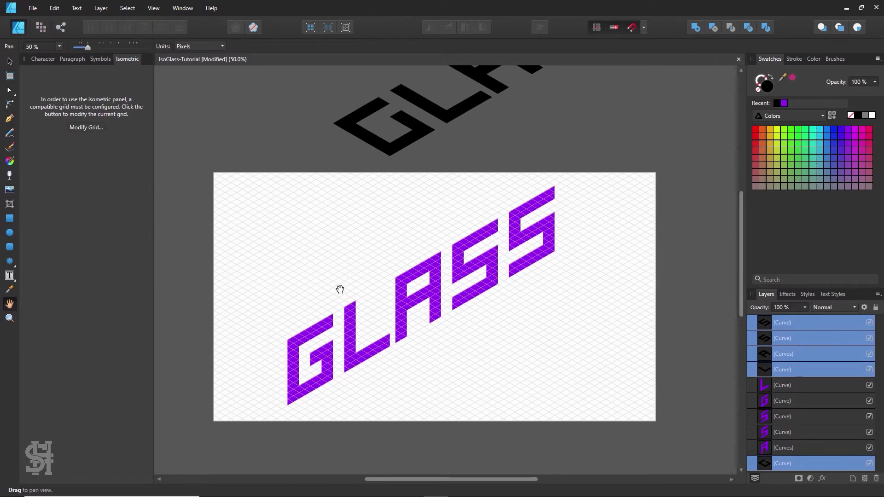
{"action": "left_click_drag", "start_coordinate": [339, 290], "coordinate": [352, 253]}
{"action": "left_click_drag", "start_coordinate": [371, 335], "coordinate": [372, 331]}
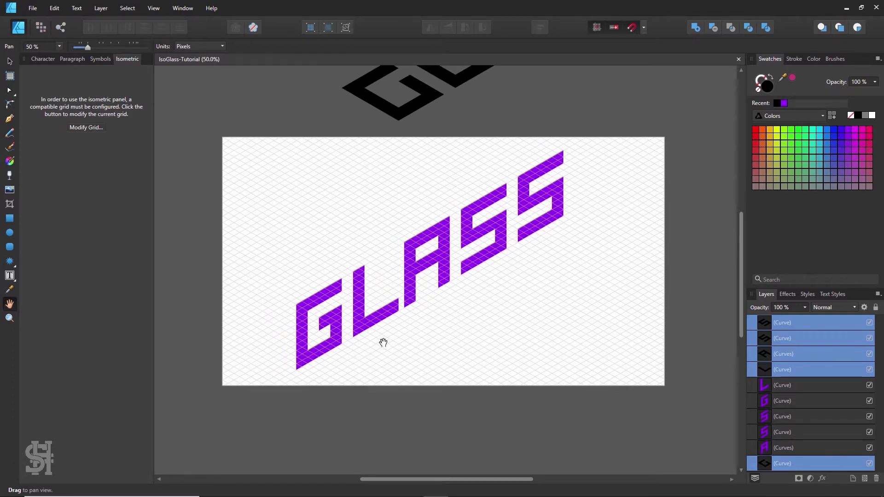
Draw a full-height rectangle in the Side isometric plane against the purple G's left edge, two grid cells deep
{"action": "left_click", "coordinate": [309, 340], "text": "ctrl"}
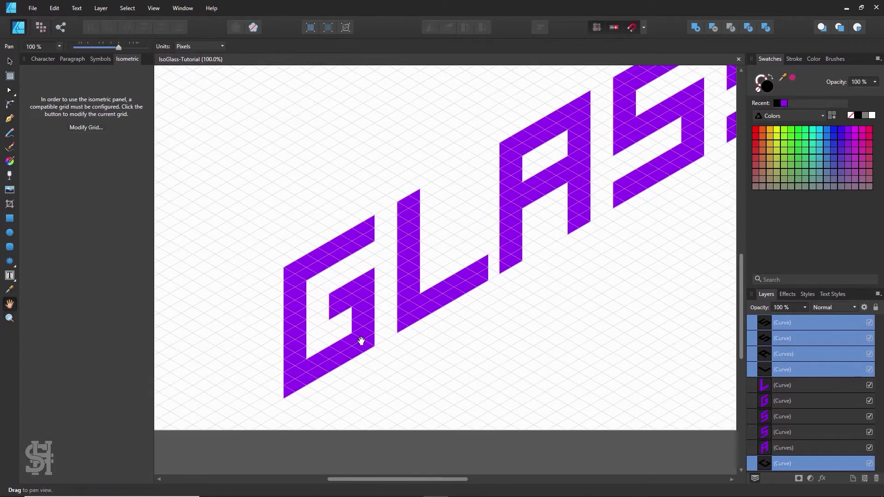
{"action": "left_click_drag", "start_coordinate": [361, 340], "coordinate": [401, 335]}
{"action": "left_click", "coordinate": [11, 63]}
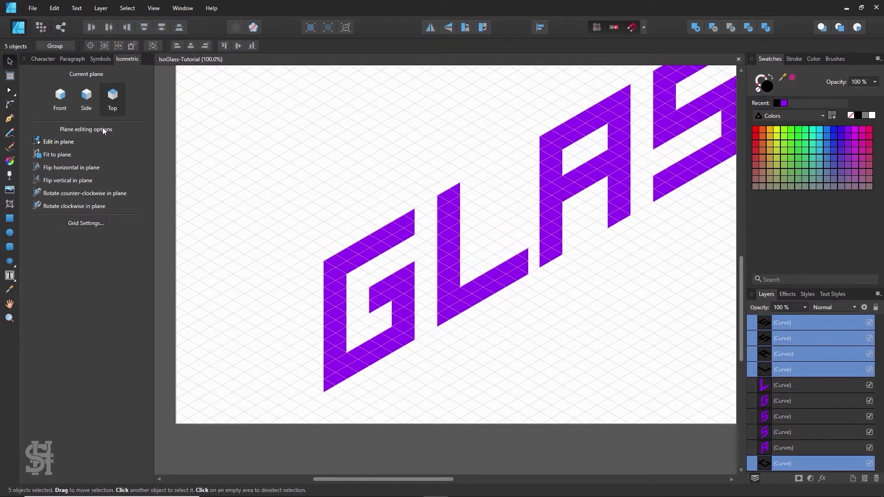
{"action": "left_click", "coordinate": [89, 98]}
{"action": "left_click", "coordinate": [261, 233]}
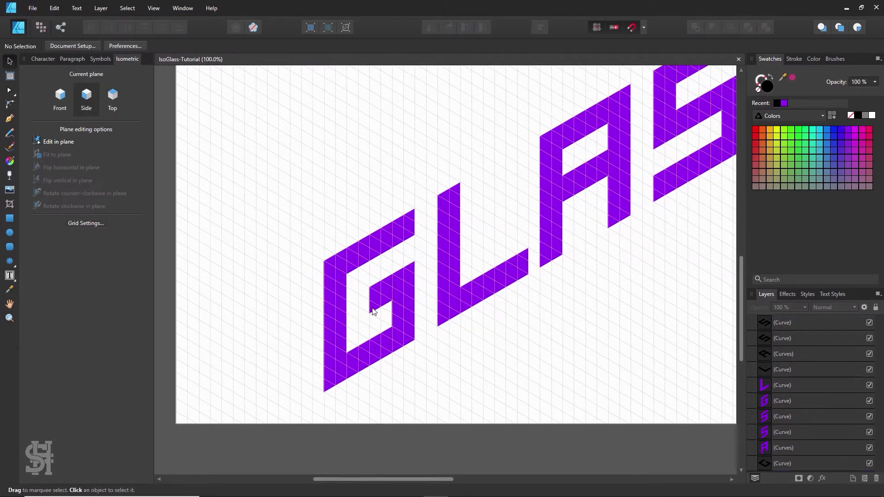
{"action": "left_click_drag", "start_coordinate": [375, 336], "coordinate": [394, 316]}
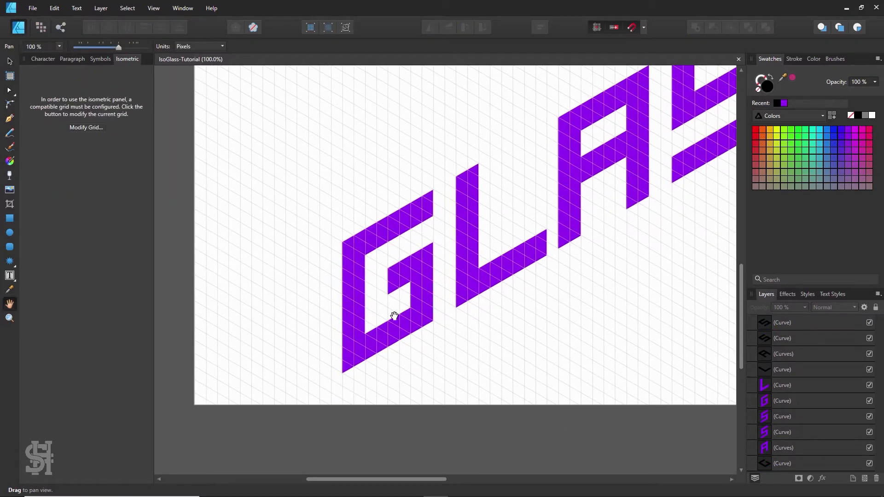
{"action": "key", "text": "z"}
{"action": "left_click", "coordinate": [364, 311]}
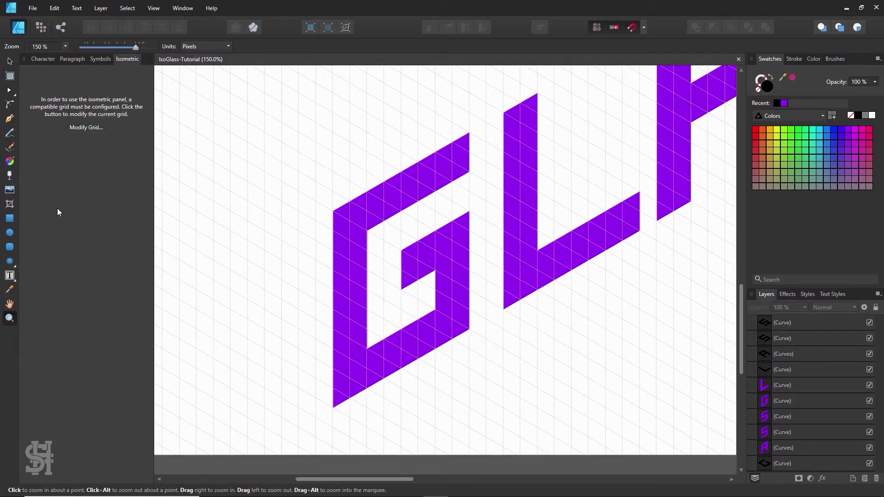
{"action": "key", "text": "m"}
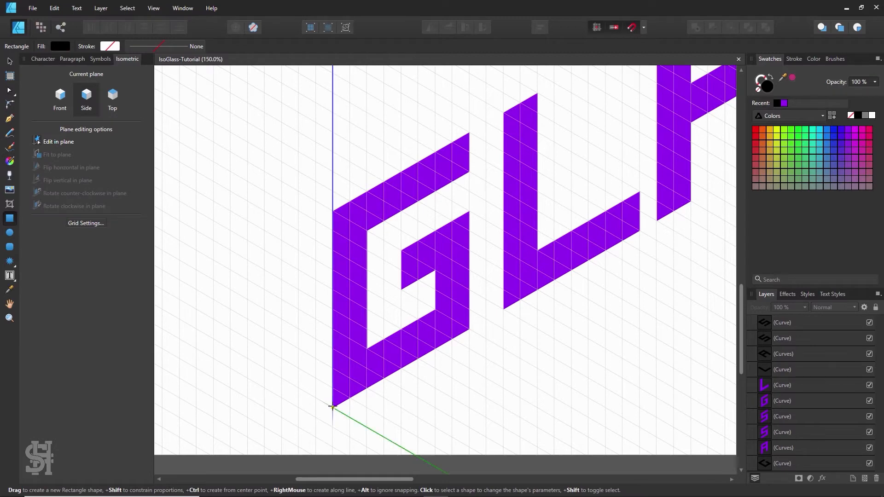
{"action": "left_click_drag", "start_coordinate": [332, 407], "coordinate": [298, 192]}
{"action": "key", "text": "v"}
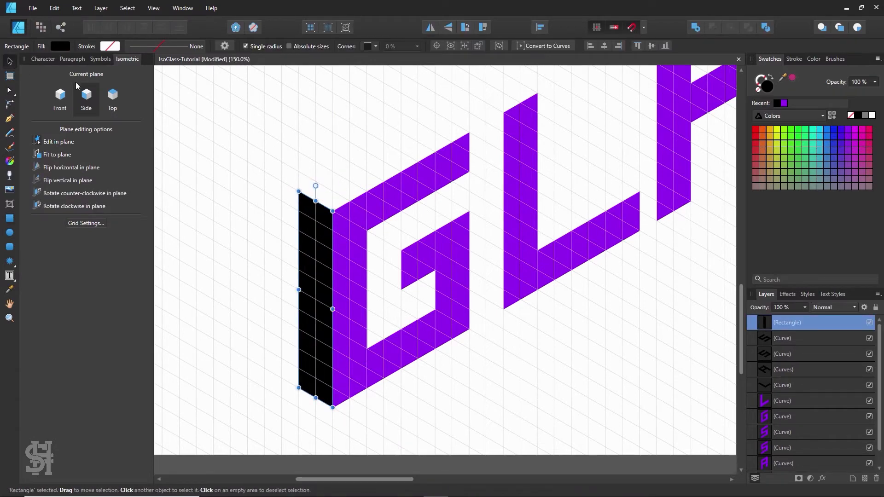
Fill the G's new side rectangle with magenta and deselect it
{"action": "left_click", "coordinate": [847, 132]}
{"action": "left_click", "coordinate": [855, 129]}
{"action": "left_click", "coordinate": [416, 130]}
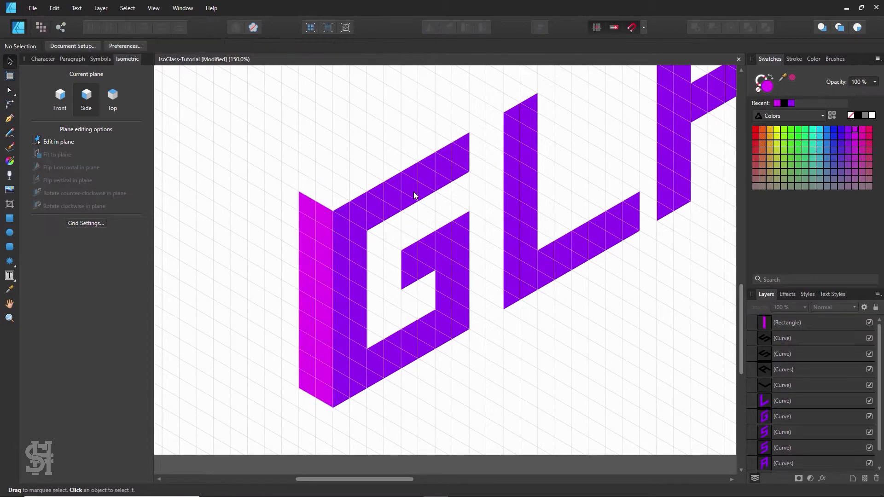
Draw a rectangle in the Top isometric plane covering the G's upper bar and fill it with crimson red
{"action": "scroll", "coordinate": [383, 211], "scroll_direction": "up", "scroll_amount": 1}
{"action": "key", "text": "m"}
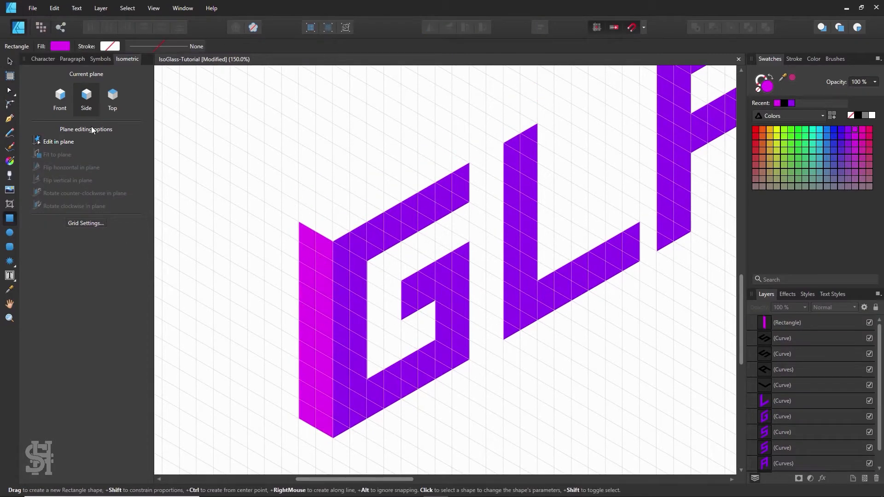
{"action": "left_click", "coordinate": [112, 96]}
{"action": "left_click_drag", "start_coordinate": [299, 222], "coordinate": [469, 163]}
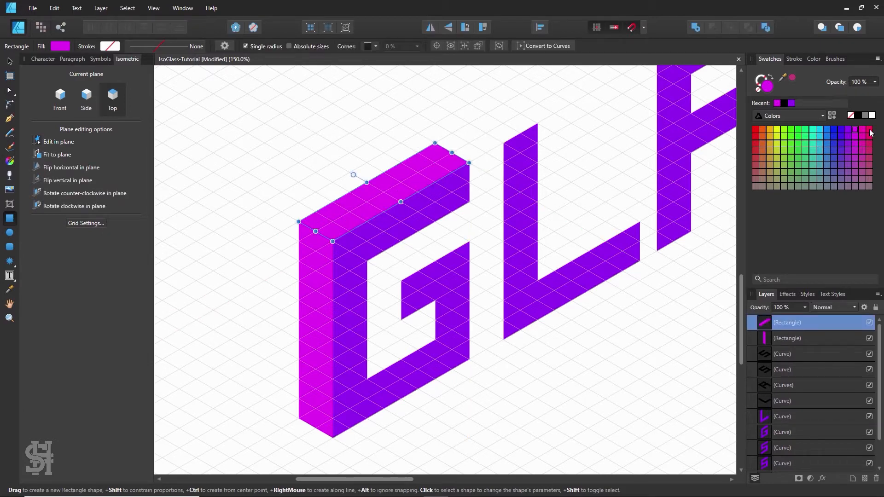
{"action": "left_click", "coordinate": [870, 131]}
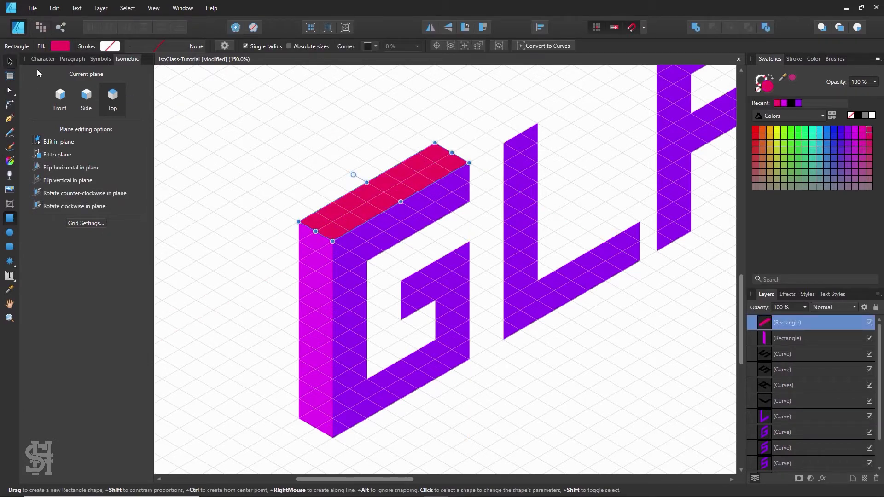
{"action": "left_click", "coordinate": [10, 61]}
{"action": "left_click", "coordinate": [233, 120]}
Duplicate the red top face straight down onto the G's middle bar and shorten it to that bar's length
{"action": "scroll", "coordinate": [386, 219], "scroll_direction": "down", "scroll_amount": 1}
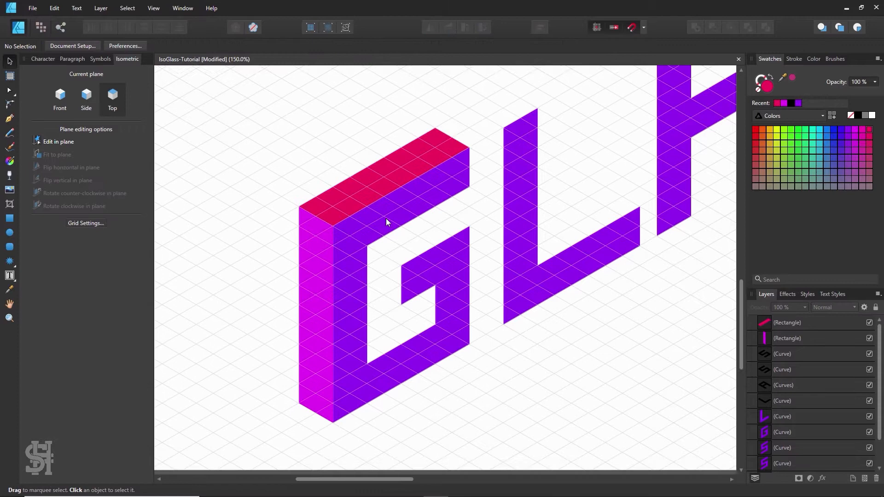
{"action": "left_click", "coordinate": [372, 187]}
{"action": "left_click_drag", "start_coordinate": [370, 182], "coordinate": [380, 254]}
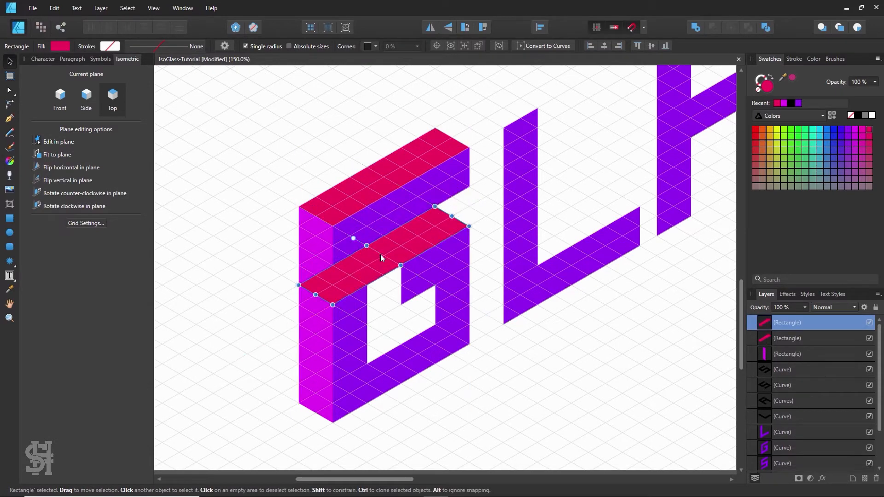
{"action": "left_click_drag", "start_coordinate": [316, 295], "coordinate": [382, 254]}
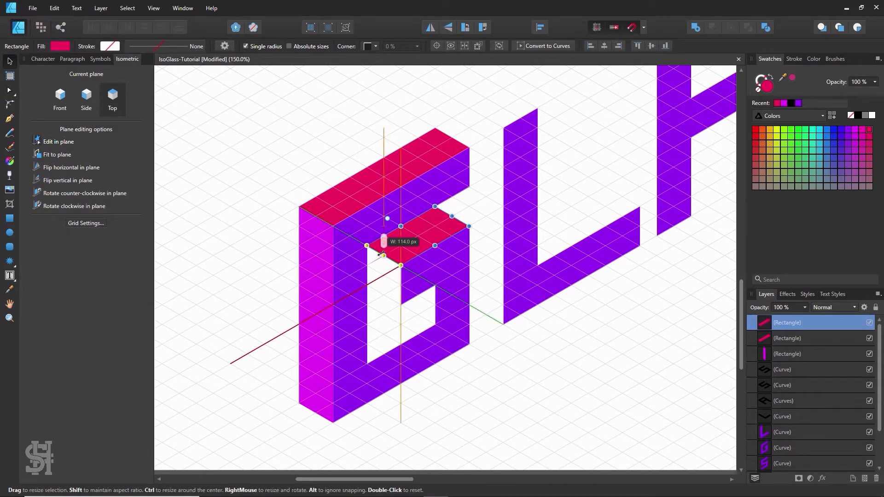
Duplicate the magenta side face onto the left end of the G's middle bar and shorten it to the bar's height
{"action": "left_click", "coordinate": [325, 318]}
{"action": "left_click_drag", "start_coordinate": [325, 319], "coordinate": [386, 225]}
{"action": "left_click_drag", "start_coordinate": [383, 98], "coordinate": [383, 243]}
{"action": "left_click", "coordinate": [415, 330]}
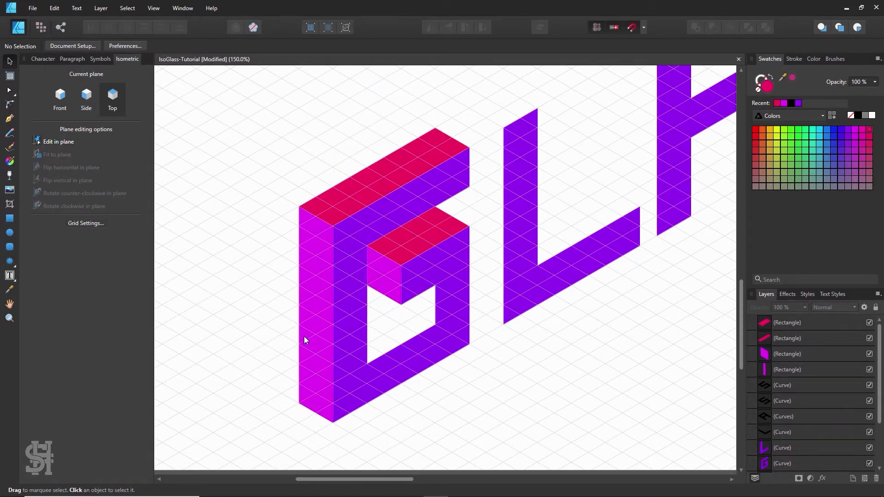
Duplicate the small magenta face onto the inner right wall of the G's opening and send the copy to the back
{"action": "scroll", "coordinate": [355, 296], "scroll_direction": "down", "scroll_amount": 1}
{"action": "left_click", "coordinate": [381, 297]}
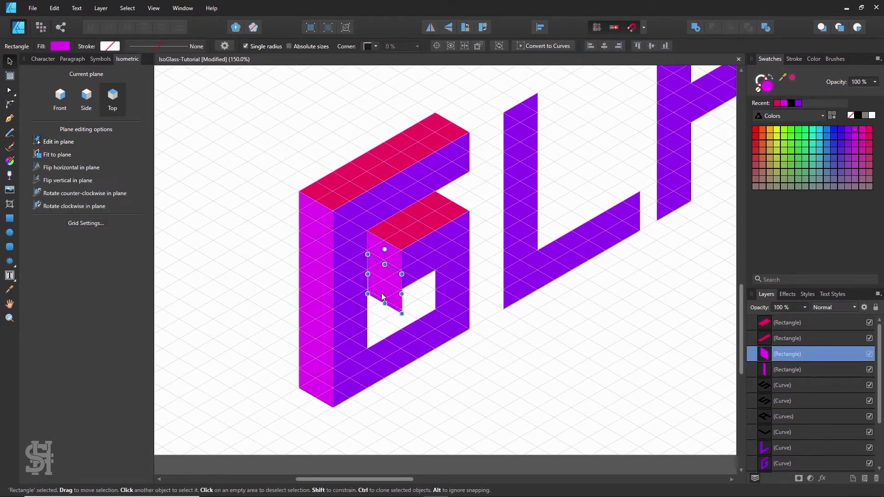
{"action": "left_click_drag", "start_coordinate": [381, 297], "coordinate": [424, 288]}
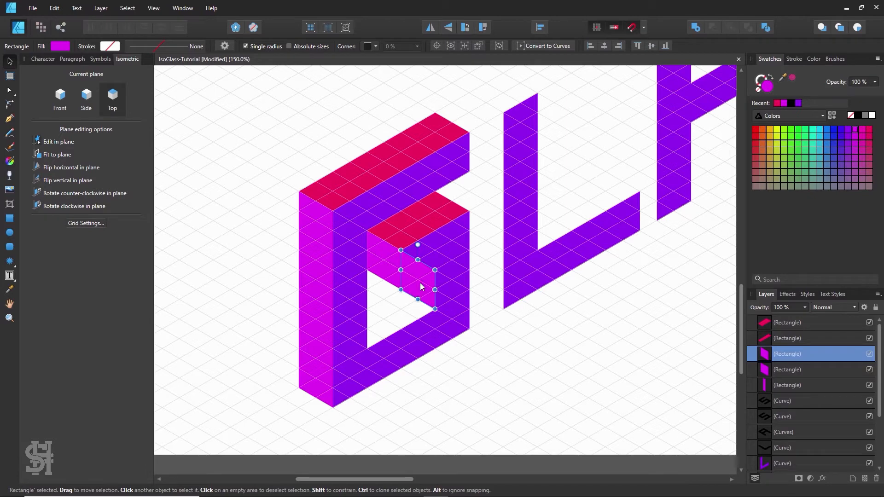
{"action": "right_click", "coordinate": [420, 286]}
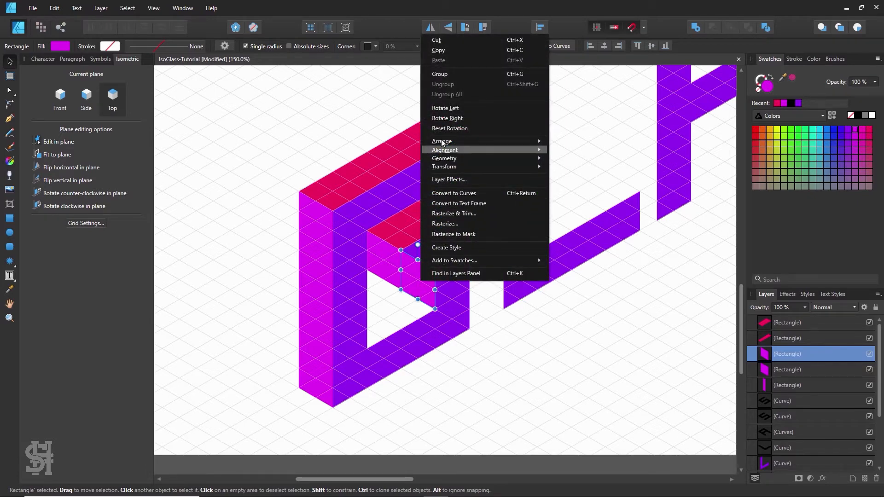
{"action": "mouse_move", "coordinate": [442, 141]}
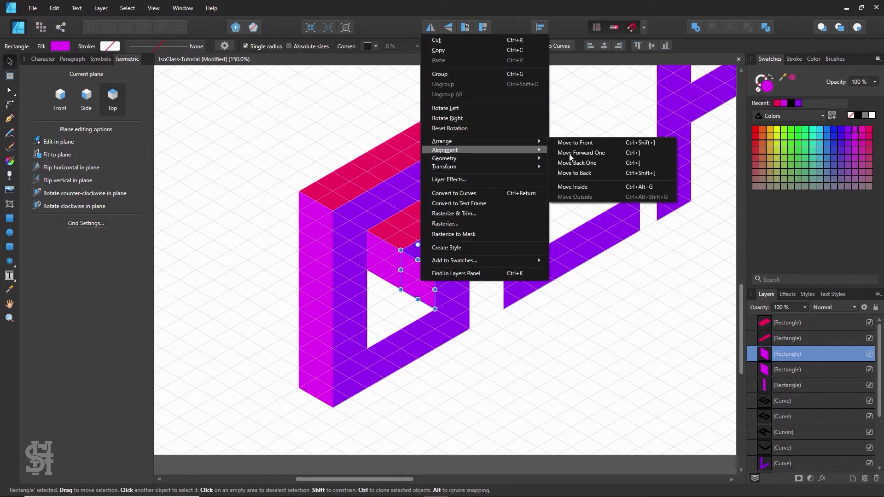
{"action": "left_click", "coordinate": [571, 173]}
{"action": "left_click", "coordinate": [554, 362]}
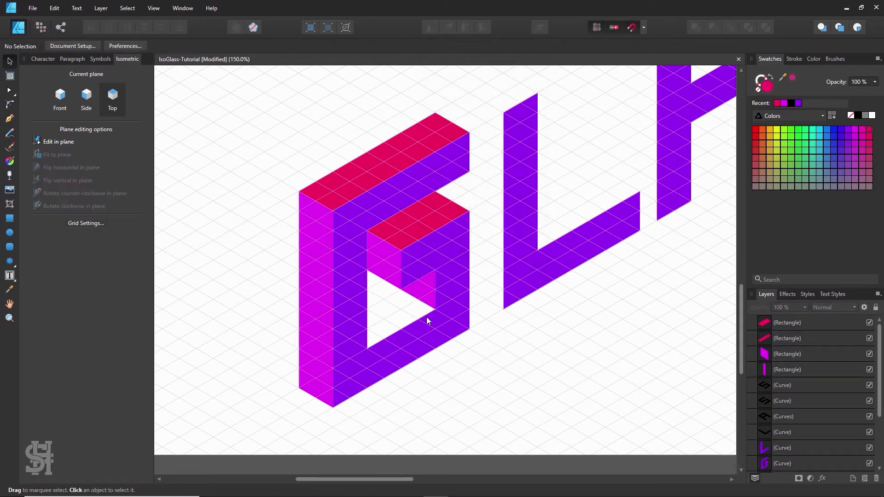
Duplicate the short red face onto the floor of the G's opening and send the copy to the back
{"action": "mouse_move", "coordinate": [408, 227]}
{"action": "left_mouse_down"}
{"action": "mouse_move", "coordinate": [400, 305]}
{"action": "mouse_move", "coordinate": [363, 324]}
{"action": "mouse_move", "coordinate": [370, 327]}
{"action": "left_mouse_up"}
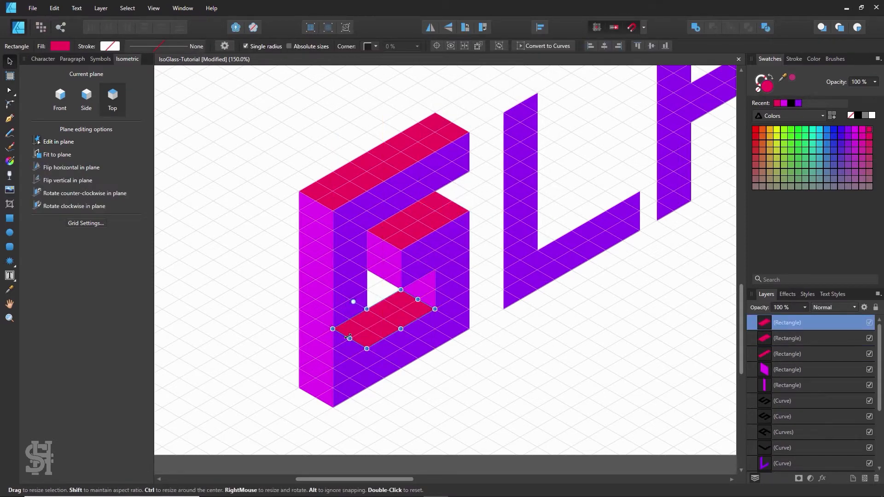
{"action": "right_click", "coordinate": [350, 332]}
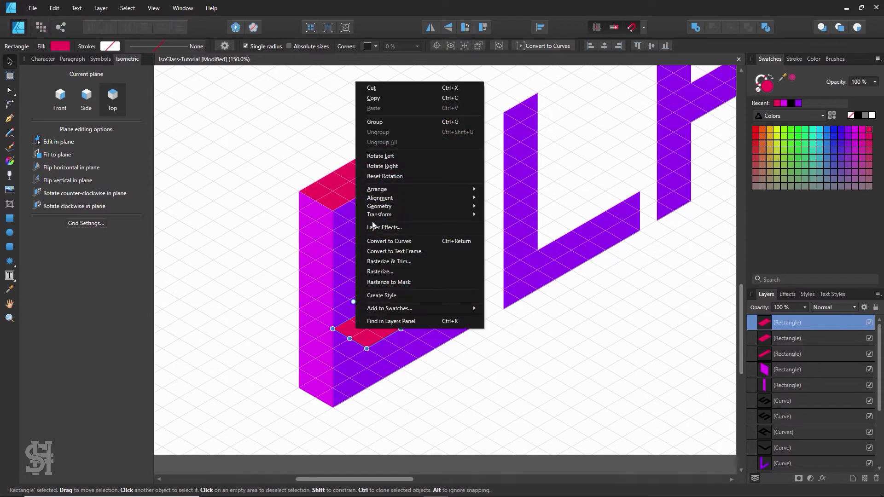
{"action": "mouse_move", "coordinate": [376, 189]}
{"action": "left_click", "coordinate": [519, 222]}
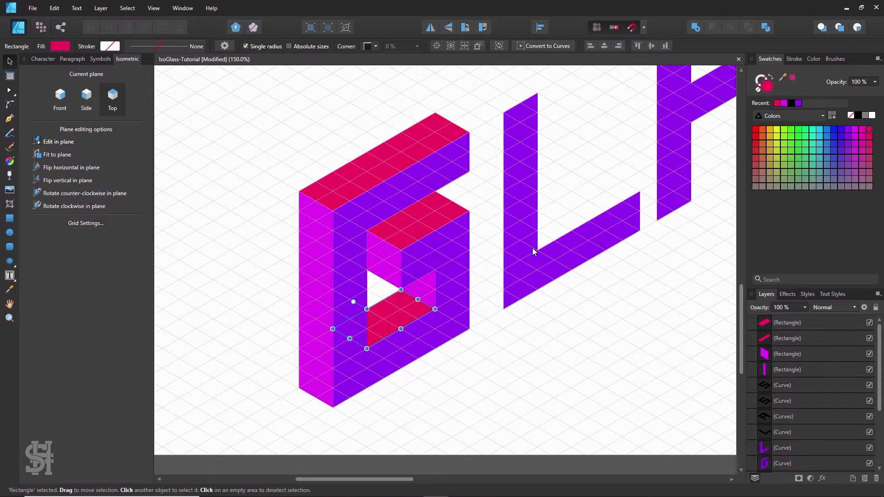
{"action": "left_click", "coordinate": [607, 401]}
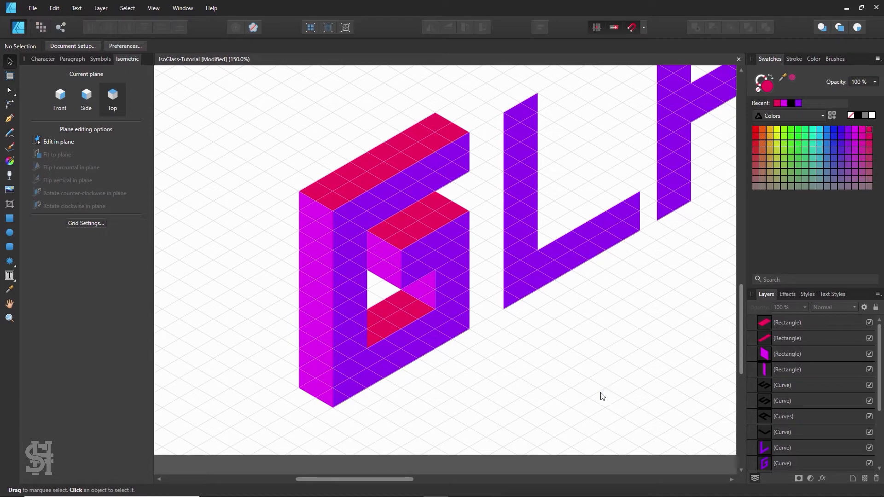
{"action": "left_click", "coordinate": [388, 315]}
{"action": "right_click", "coordinate": [376, 319]}
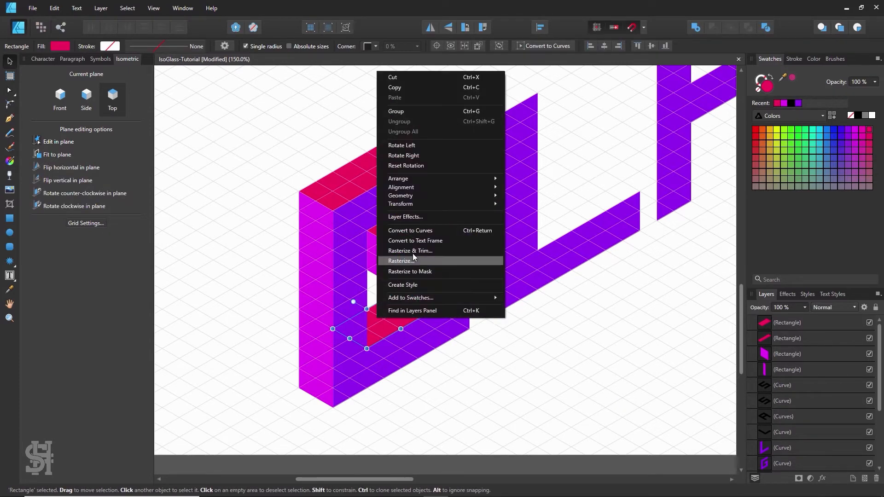
{"action": "left_click", "coordinate": [465, 375]}
{"action": "left_click", "coordinate": [382, 325]}
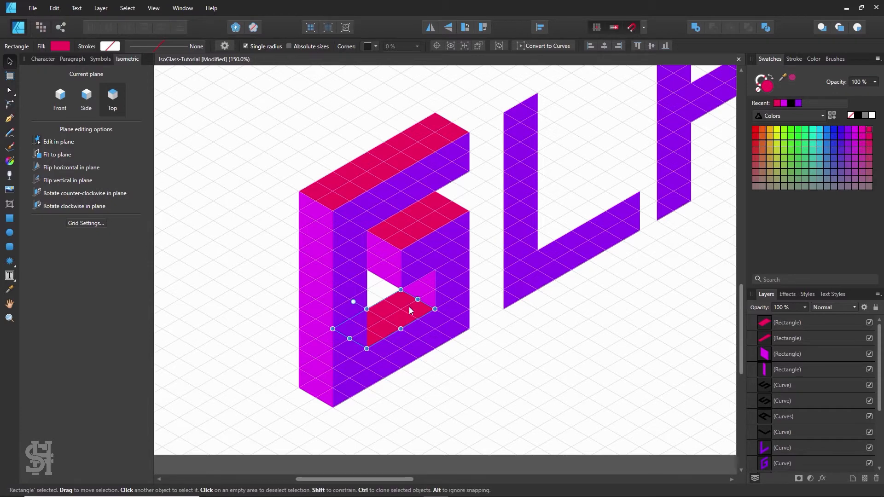
{"action": "left_click", "coordinate": [493, 262]}
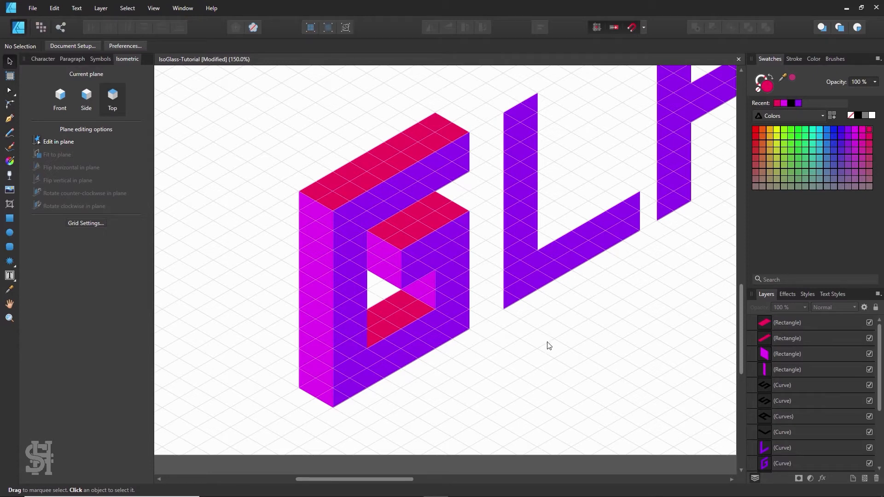
Save the document and place a duplicate of the five purple letters off the artboard, beyond its upper-left edge
{"action": "key", "text": "ctrl+s"}
{"action": "key", "text": "z"}
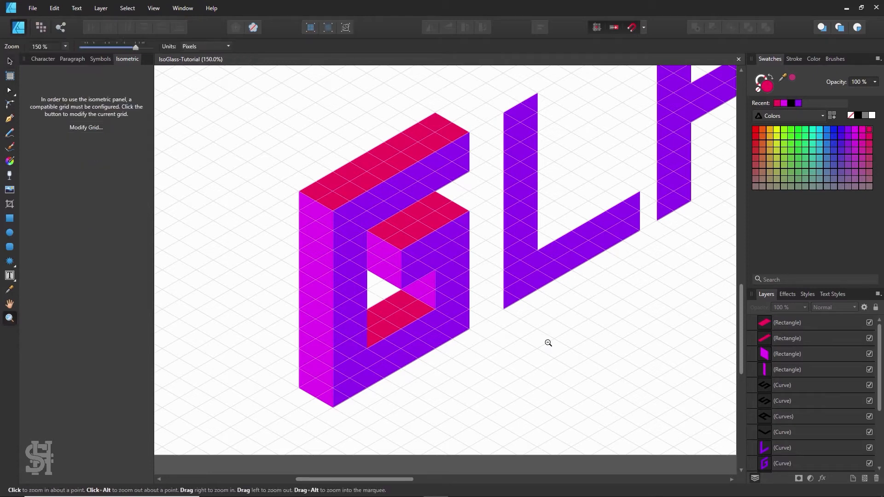
{"action": "left_click", "coordinate": [597, 275], "text": "alt"}
{"action": "left_click", "coordinate": [596, 271], "text": "alt"}
{"action": "key", "text": "h"}
{"action": "left_click_drag", "start_coordinate": [611, 243], "coordinate": [576, 284]}
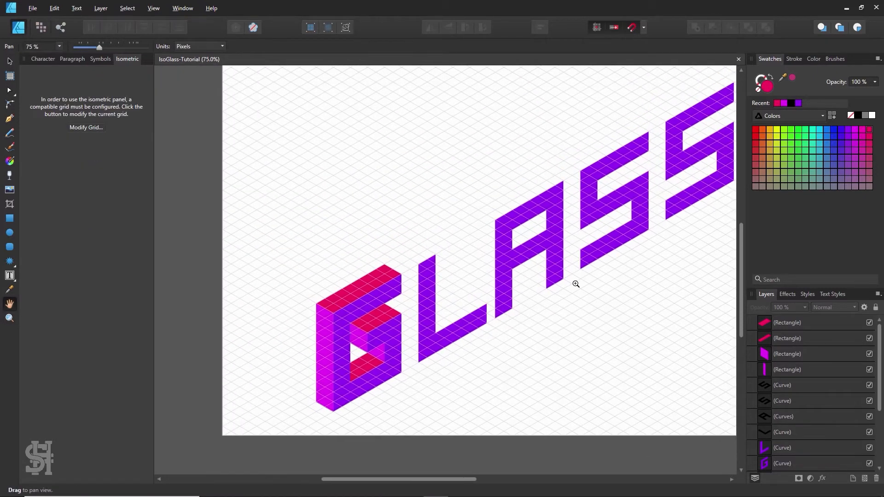
{"action": "left_click", "coordinate": [578, 282], "text": "ctrl+alt"}
{"action": "left_click", "coordinate": [588, 276], "text": "ctrl+alt"}
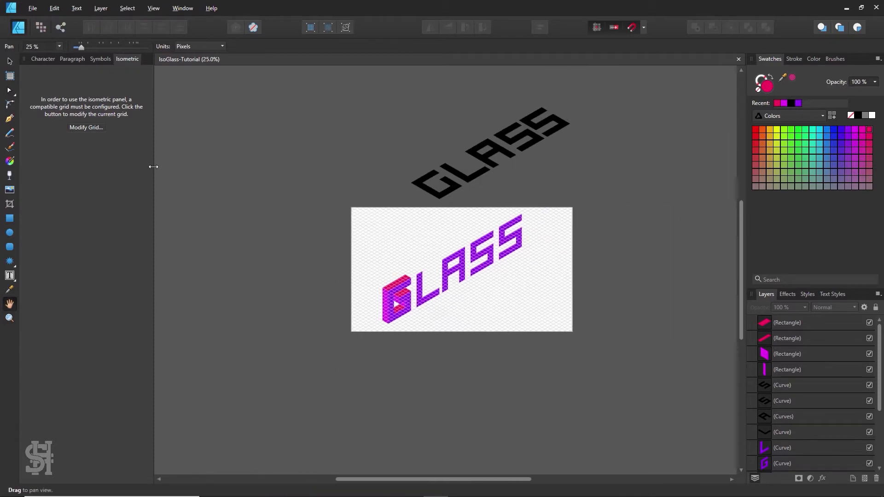
{"action": "left_click", "coordinate": [8, 60]}
{"action": "left_click", "coordinate": [418, 301]}
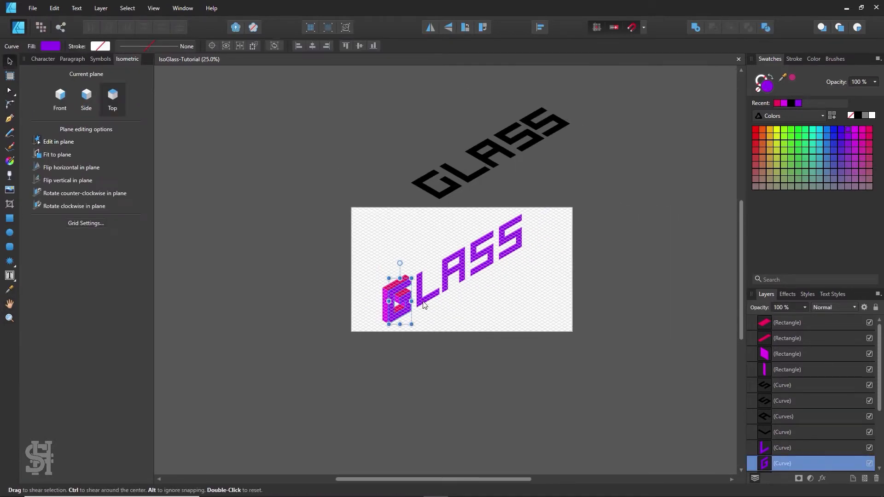
{"action": "left_click_drag", "start_coordinate": [517, 229], "coordinate": [414, 337]}
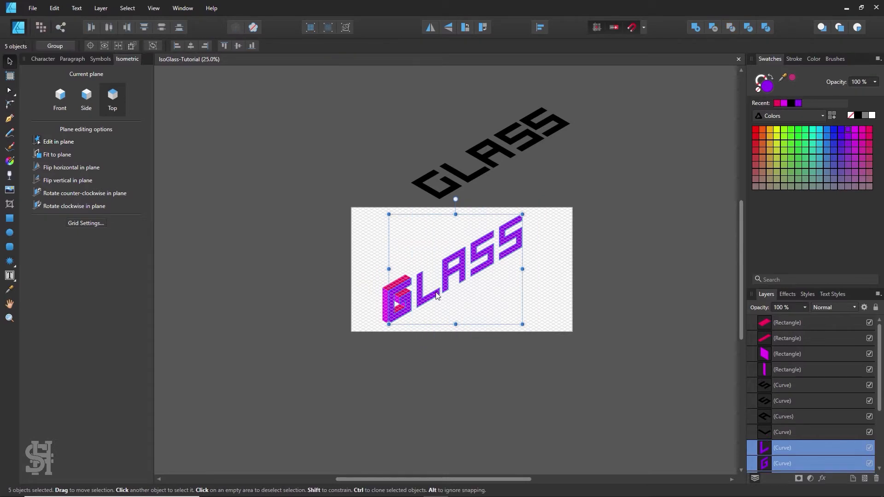
{"action": "left_click_drag", "start_coordinate": [419, 296], "coordinate": [309, 222]}
{"action": "left_click", "coordinate": [457, 327]}
Save the document again with the spare copy of the purple lettering in place
{"action": "key", "text": "z"}
{"action": "left_click", "coordinate": [436, 284]}
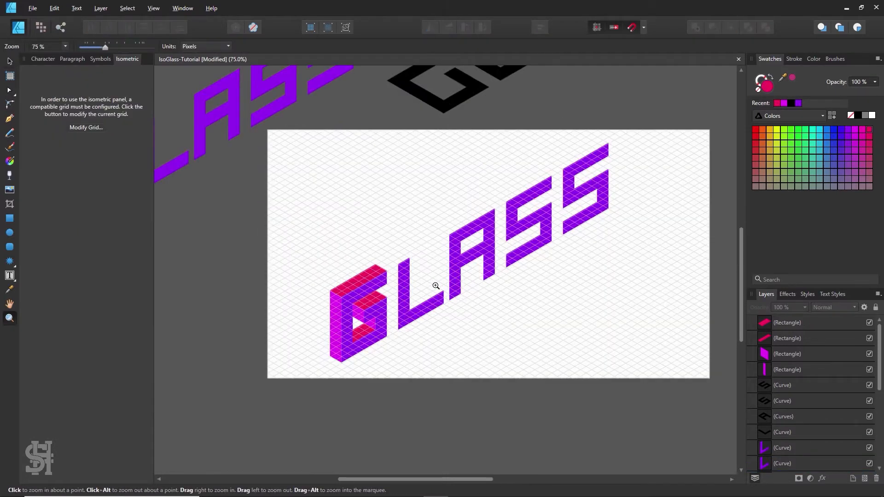
{"action": "left_click", "coordinate": [433, 285]}
{"action": "left_click", "coordinate": [386, 308]}
{"action": "key", "text": "h"}
{"action": "left_click_drag", "start_coordinate": [367, 330], "coordinate": [395, 271]}
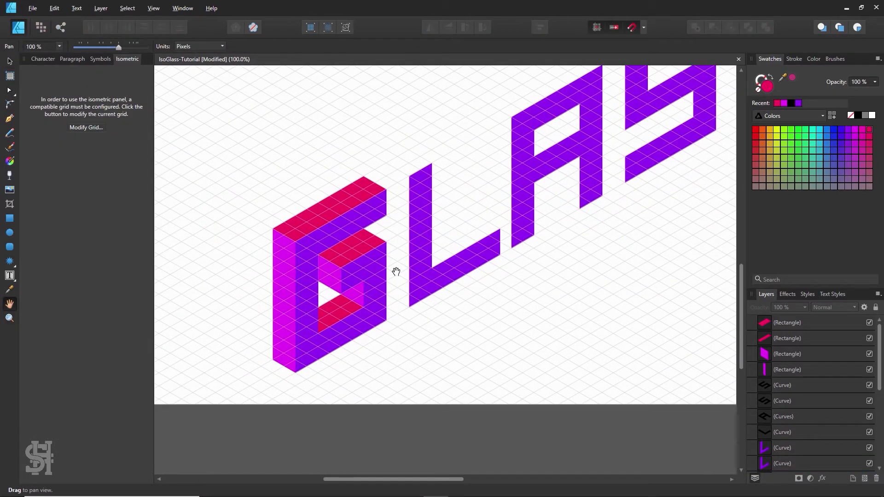
{"action": "key", "text": "ctrl+s"}
{"action": "left_click_drag", "start_coordinate": [453, 193], "coordinate": [462, 213]}
{"action": "scroll", "coordinate": [474, 150], "scroll_direction": "down", "scroll_amount": 5}
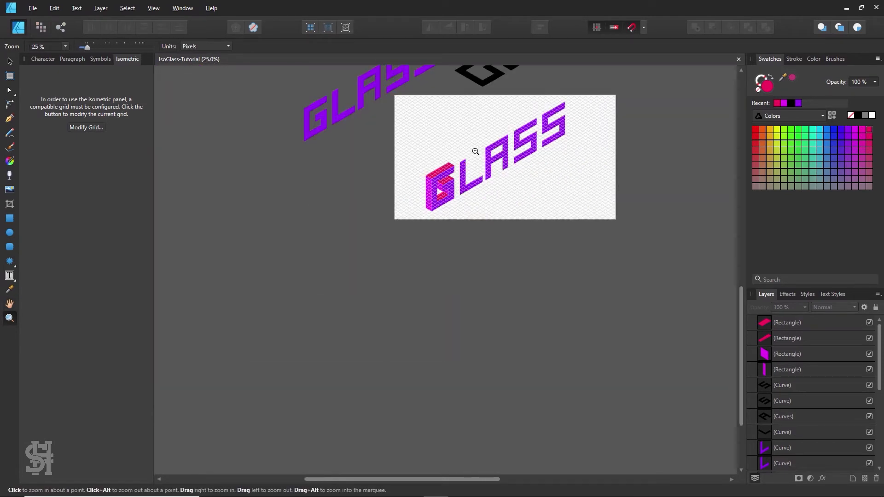
Examine the extruded G up close beside the remaining flat purple letters
{"action": "left_click_drag", "start_coordinate": [474, 150], "coordinate": [443, 263]}
{"action": "left_click_drag", "start_coordinate": [409, 303], "coordinate": [405, 285]}
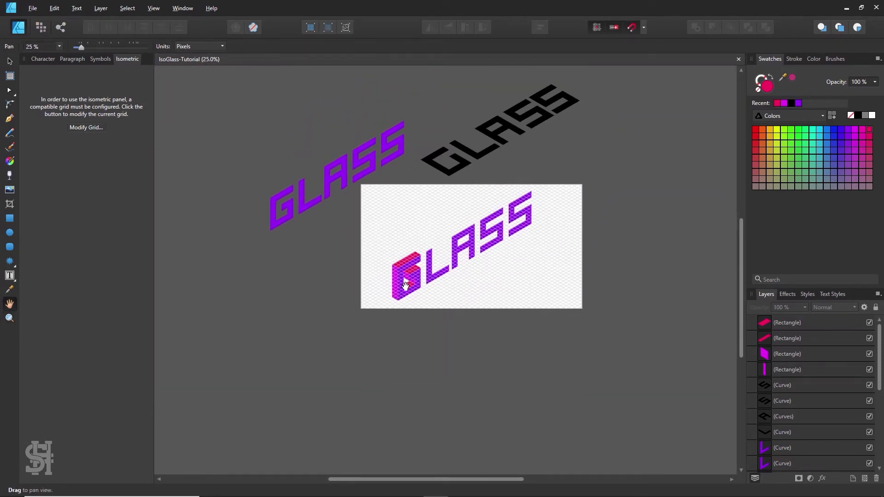
{"action": "key", "text": "z"}
{"action": "double_click", "coordinate": [426, 267]}
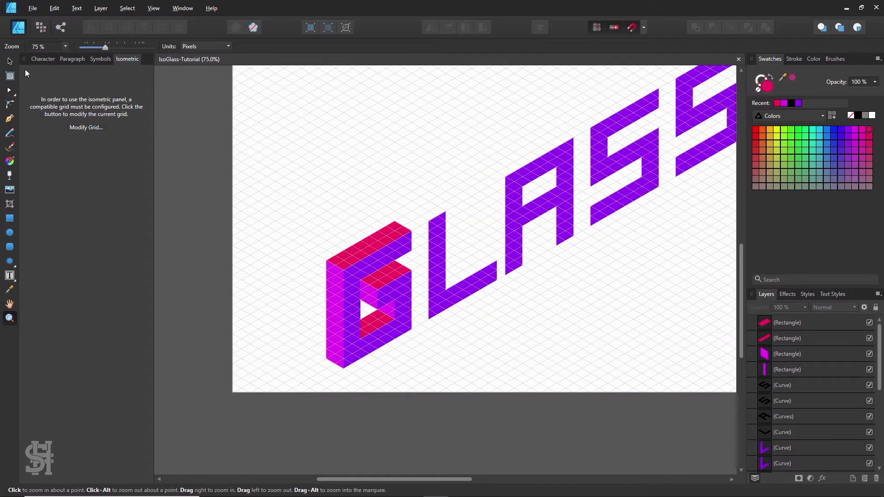
{"action": "left_click", "coordinate": [13, 62]}
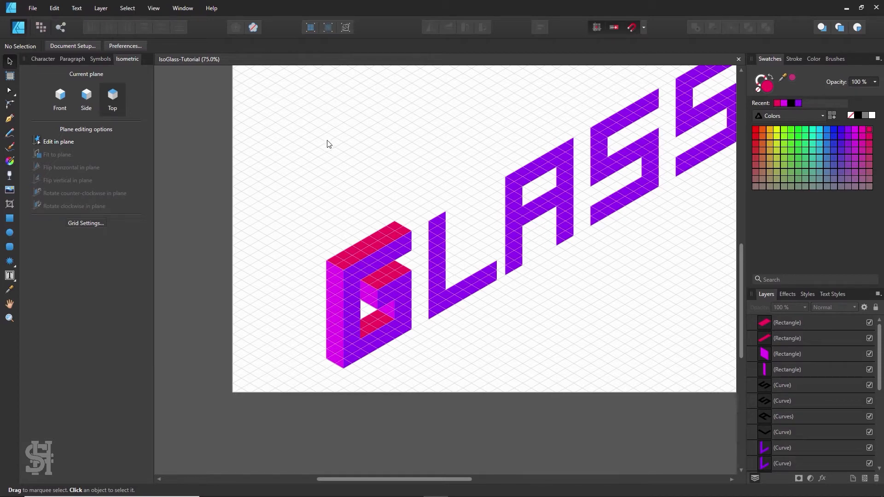
{"action": "scroll", "coordinate": [510, 315], "scroll_direction": "up", "scroll_amount": 3}
{"action": "scroll", "coordinate": [361, 211], "scroll_direction": "down", "scroll_amount": 3}
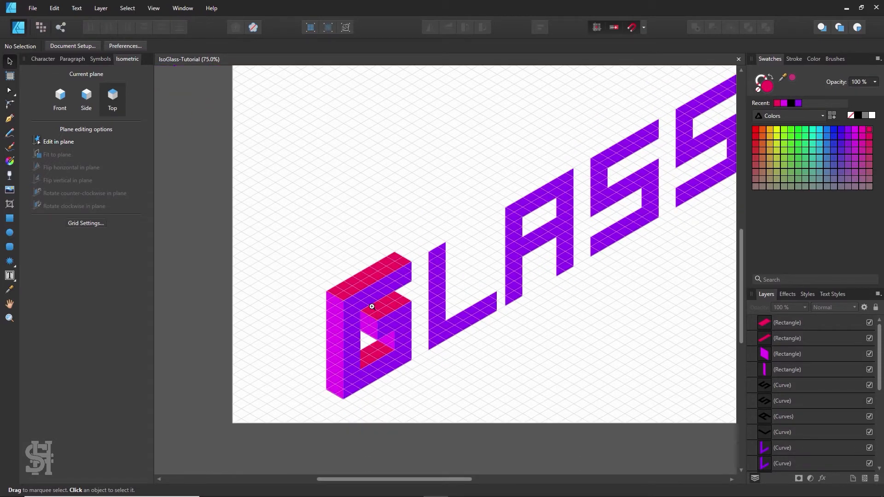
{"action": "key", "text": "z"}
{"action": "left_click", "coordinate": [350, 338]}
{"action": "key", "text": "h"}
{"action": "left_click_drag", "start_coordinate": [382, 334], "coordinate": [387, 293]}
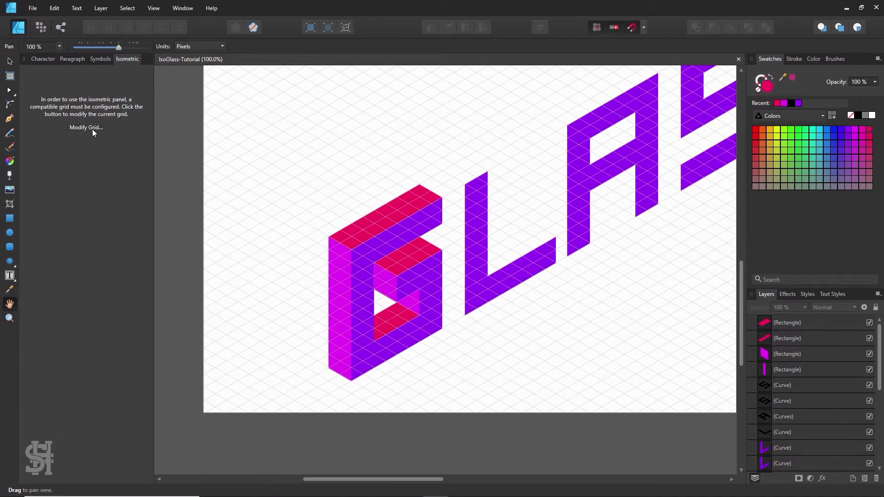
Hide the isometric grid so the artwork shows without grid lines
{"action": "left_click", "coordinate": [91, 127]}
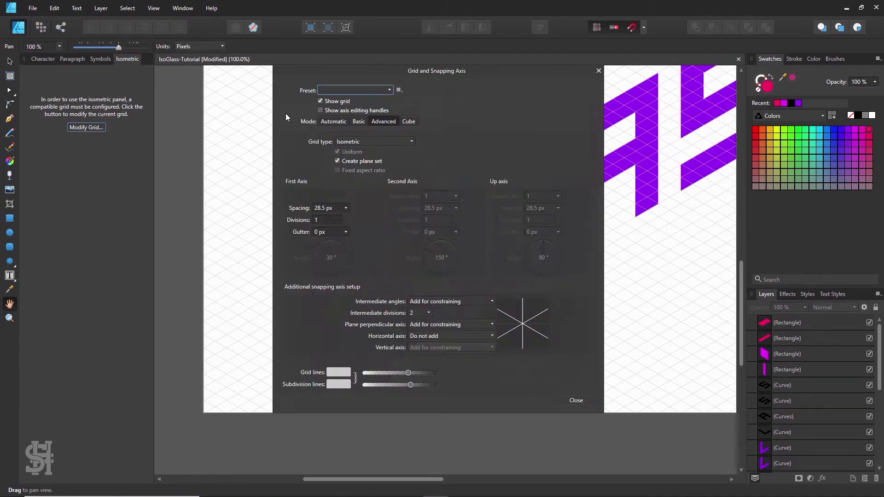
{"action": "left_click", "coordinate": [320, 100]}
{"action": "left_click", "coordinate": [576, 400]}
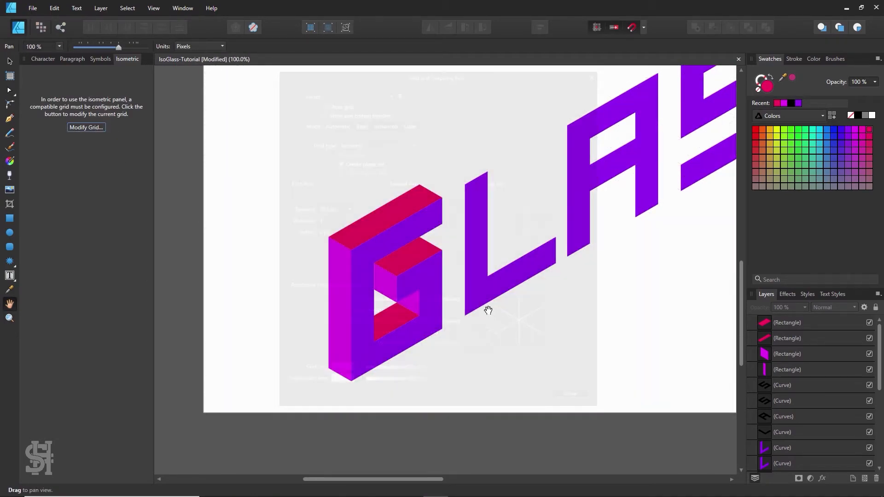
{"action": "left_click_drag", "start_coordinate": [488, 311], "coordinate": [471, 309]}
{"action": "left_click_drag", "start_coordinate": [358, 288], "coordinate": [360, 271]}
Save the document and recolor the G's tall magenta outer side face with the bright turquoise swatch
{"action": "left_click", "coordinate": [10, 62]}
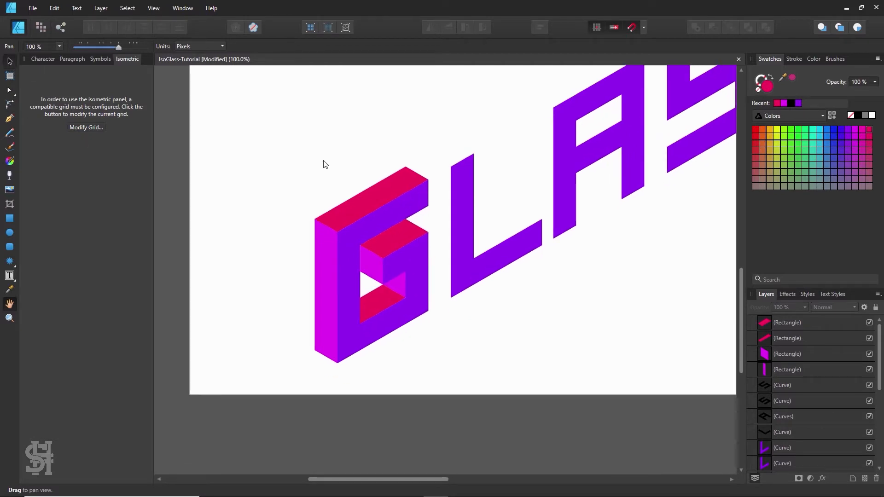
{"action": "left_click", "coordinate": [325, 282]}
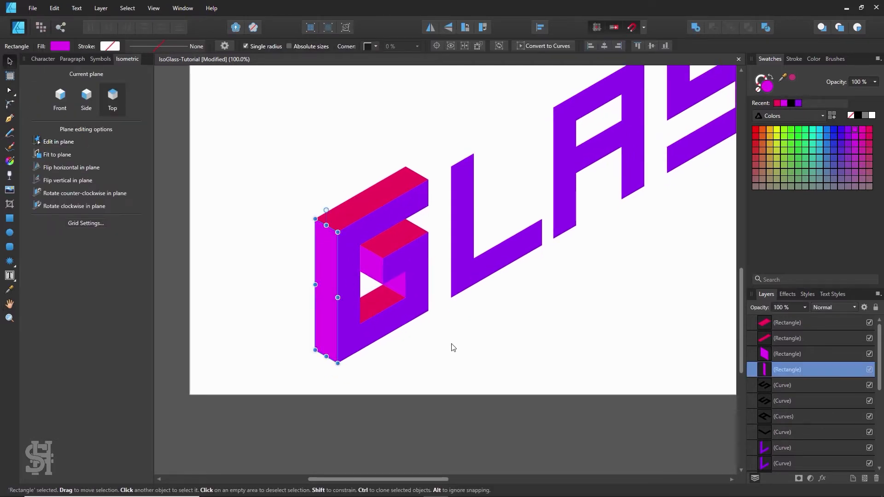
{"action": "key", "text": "ctrl+s"}
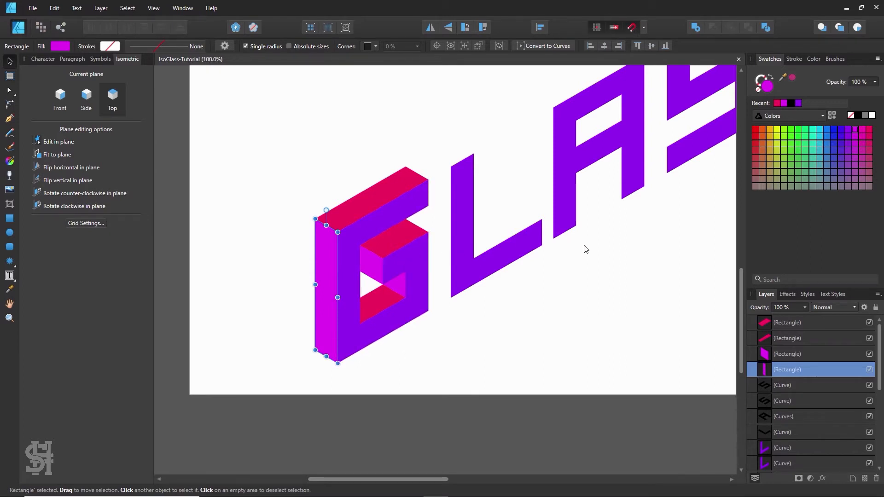
{"action": "left_click", "coordinate": [818, 131]}
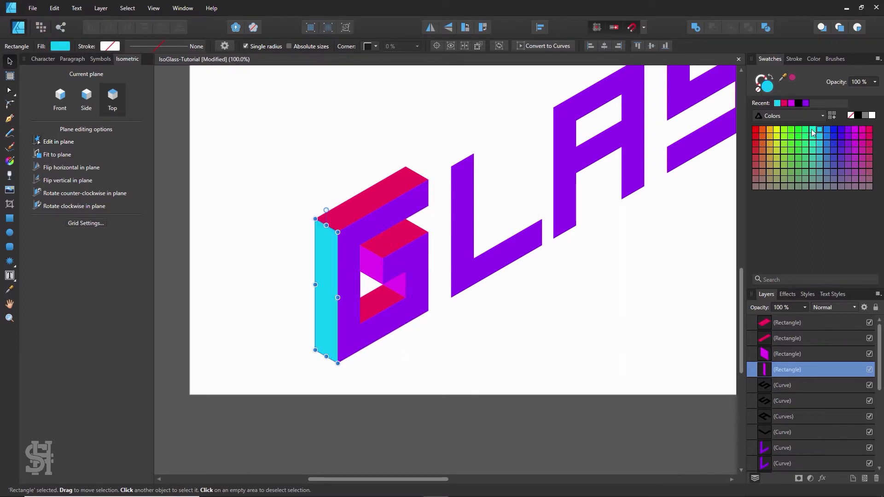
{"action": "left_click", "coordinate": [812, 131]}
{"action": "left_click", "coordinate": [820, 130]}
{"action": "left_click", "coordinate": [813, 130]}
{"action": "left_click", "coordinate": [806, 130]}
{"action": "left_click", "coordinate": [814, 130]}
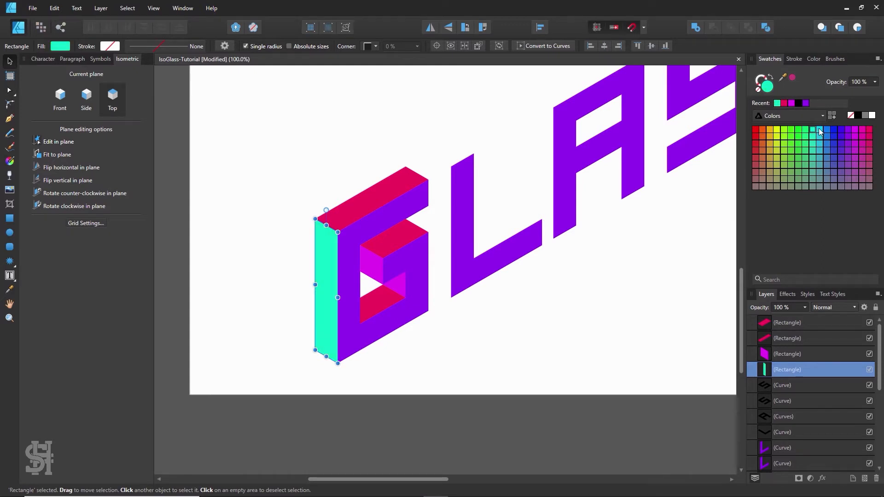
{"action": "left_click", "coordinate": [820, 130]}
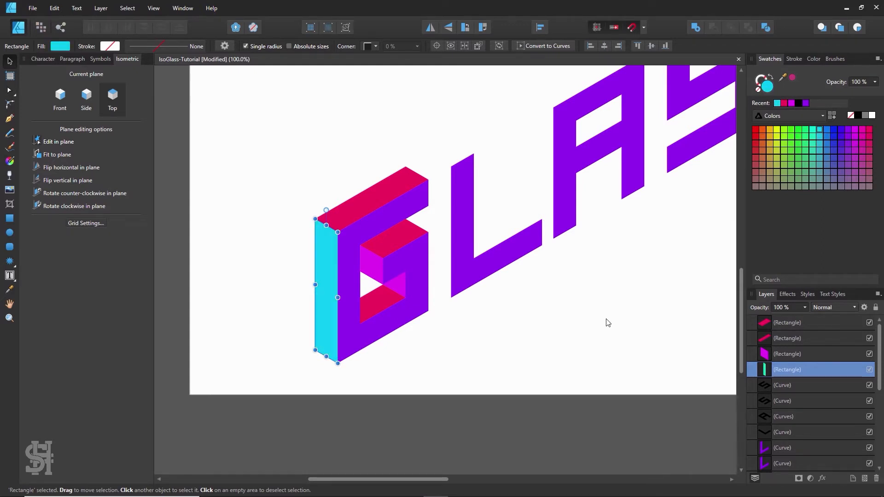
{"action": "left_click", "coordinate": [814, 130]}
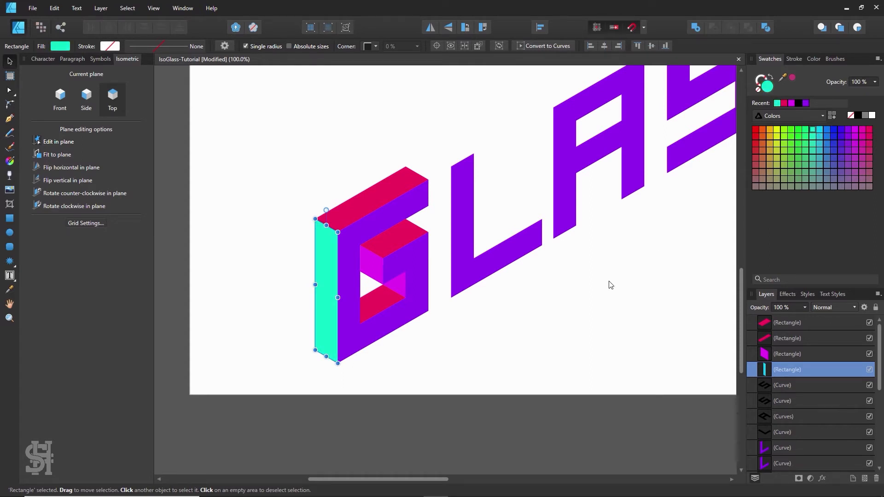
{"action": "left_click", "coordinate": [455, 105]}
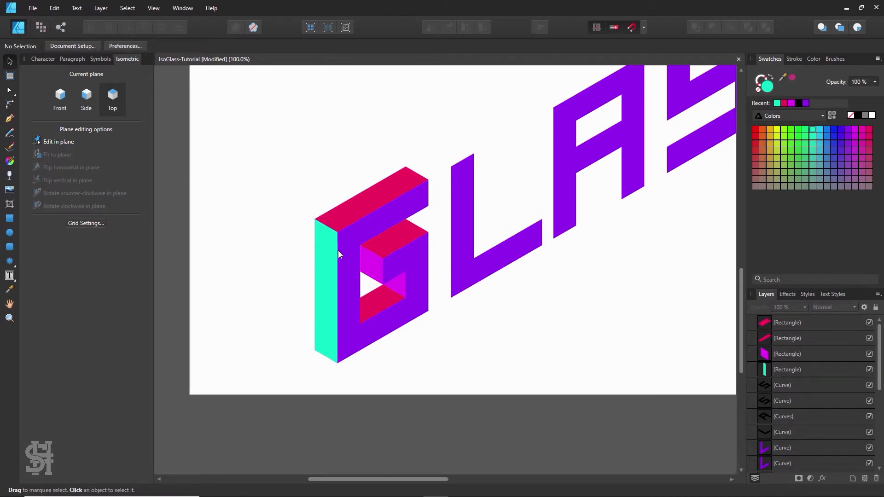
Fill the purple front face of the G with the same bright turquoise swatch
{"action": "left_click", "coordinate": [411, 310]}
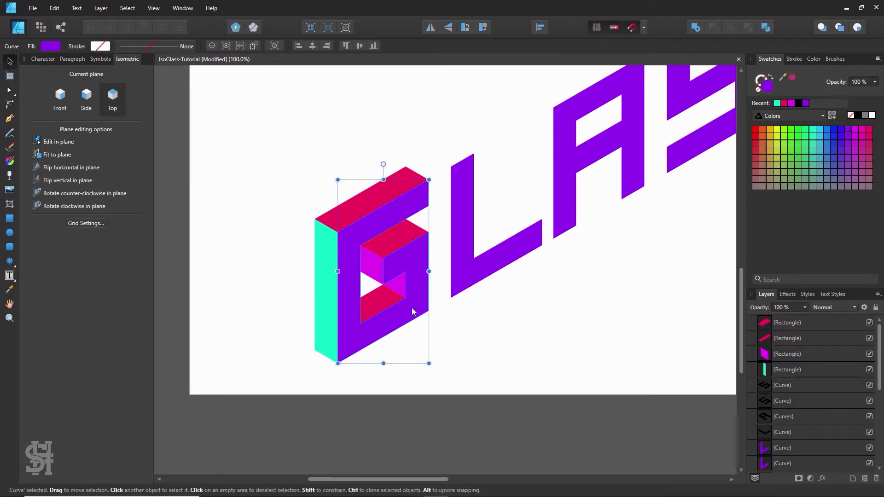
{"action": "left_click", "coordinate": [815, 134]}
{"action": "left_click", "coordinate": [527, 322]}
Darken the fill of the G's tall outer side face to the deeper turquoise 0AAE91
{"action": "left_click", "coordinate": [371, 302]}
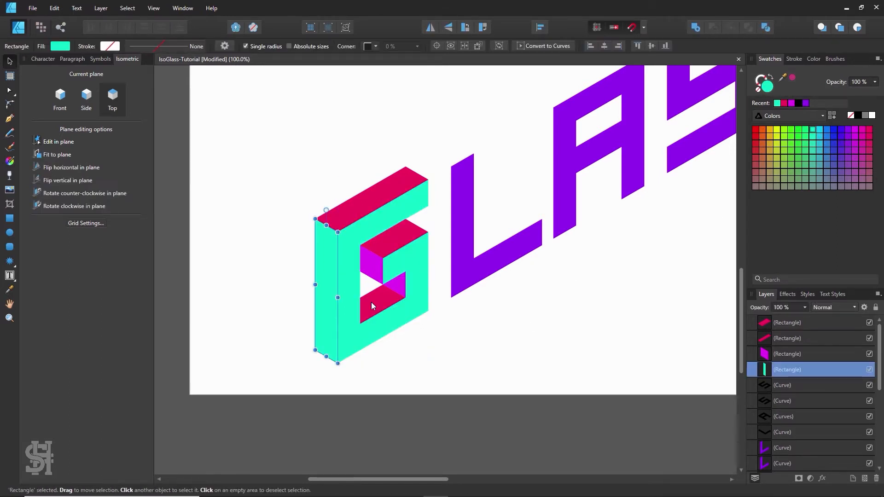
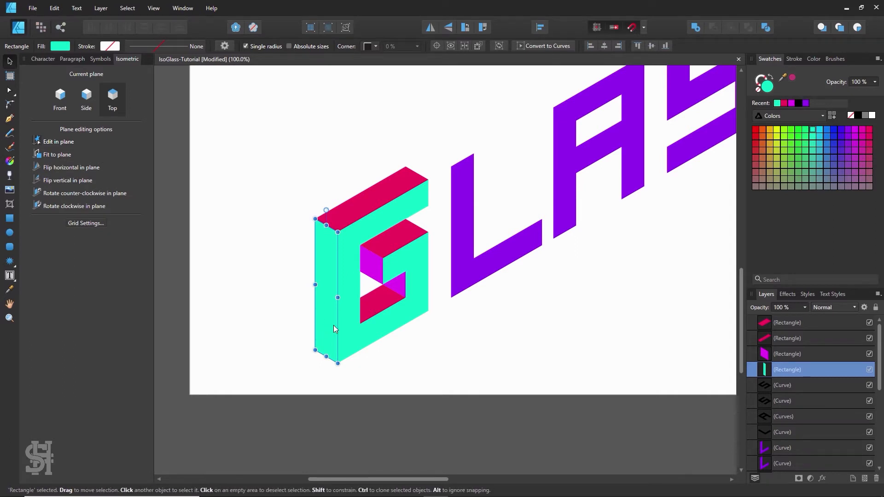
{"action": "double_click", "coordinate": [767, 87]}
{"action": "left_click_drag", "start_coordinate": [546, 132], "coordinate": [666, 125]}
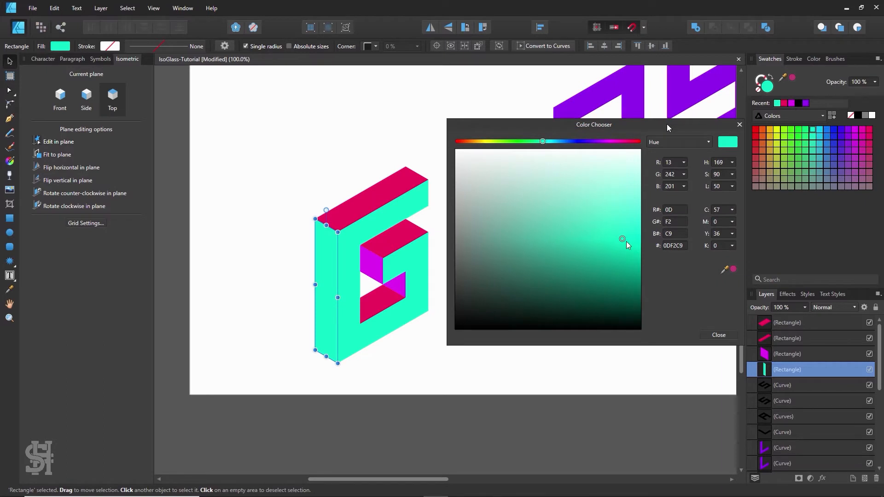
{"action": "left_click_drag", "start_coordinate": [626, 243], "coordinate": [625, 264]}
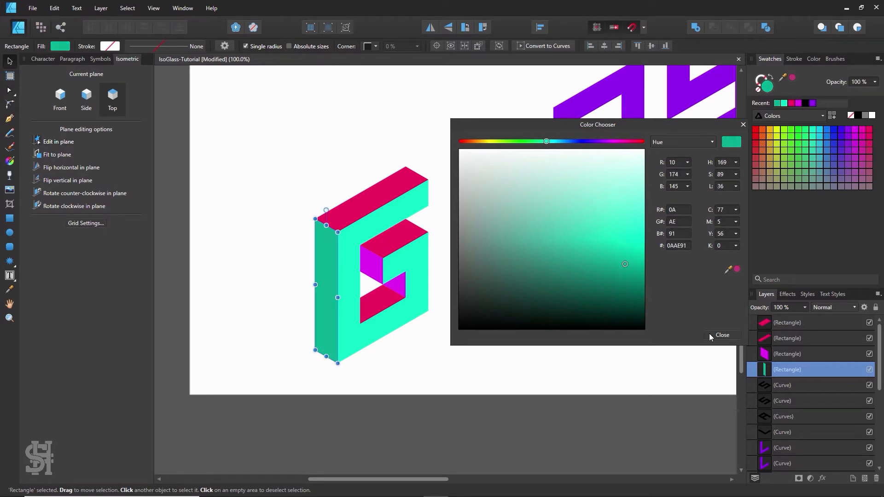
{"action": "left_click", "coordinate": [718, 335]}
Recolor the G's long red top face with the turquoise swatch and lighten it to a pale mint tint
{"action": "left_click", "coordinate": [375, 196]}
{"action": "left_click", "coordinate": [813, 130]}
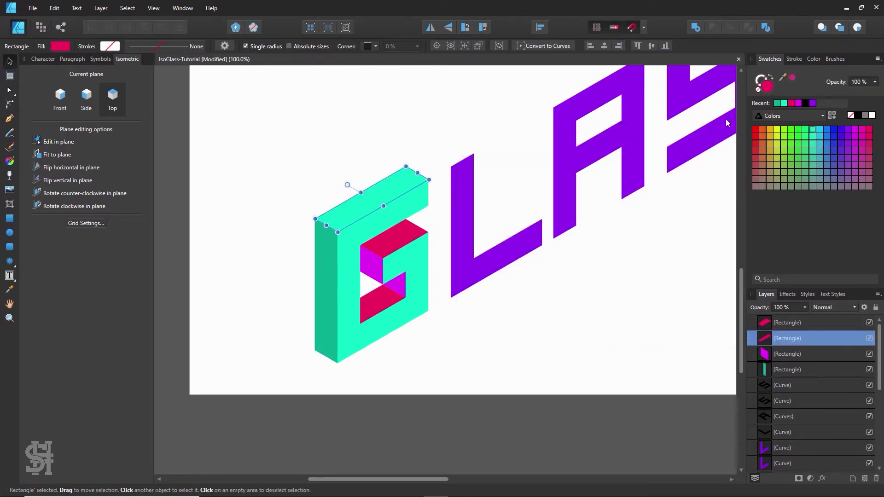
{"action": "double_click", "coordinate": [765, 88]}
{"action": "left_click_drag", "start_coordinate": [621, 131], "coordinate": [725, 122]}
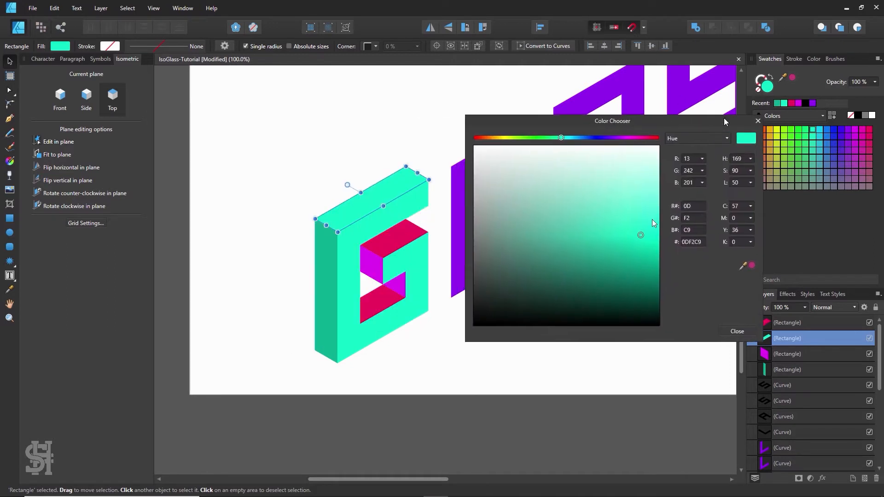
{"action": "left_click_drag", "start_coordinate": [641, 234], "coordinate": [621, 185]}
{"action": "left_click", "coordinate": [737, 331]}
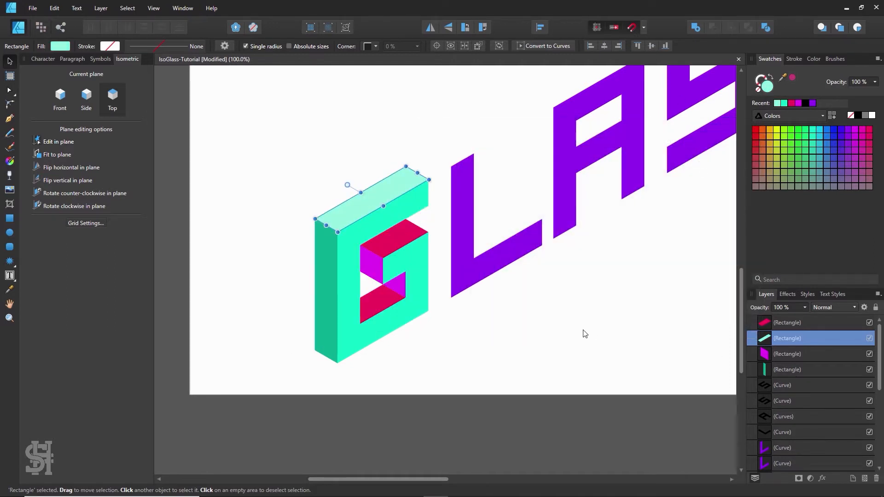
{"action": "left_click", "coordinate": [582, 331]}
Fill the red top face of the G's inner bar with the pale mint sampled from the long top face
{"action": "left_click", "coordinate": [390, 239]}
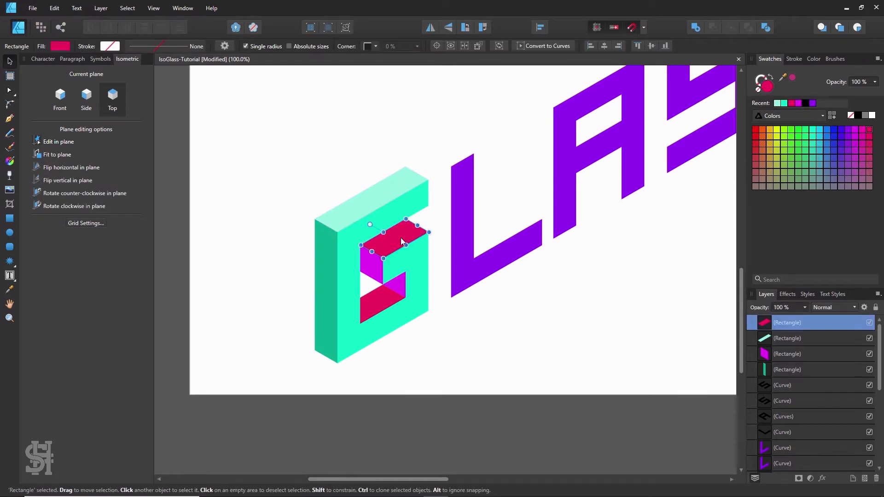
{"action": "key", "text": "i"}
{"action": "left_click", "coordinate": [365, 209]}
{"action": "left_click", "coordinate": [10, 60]}
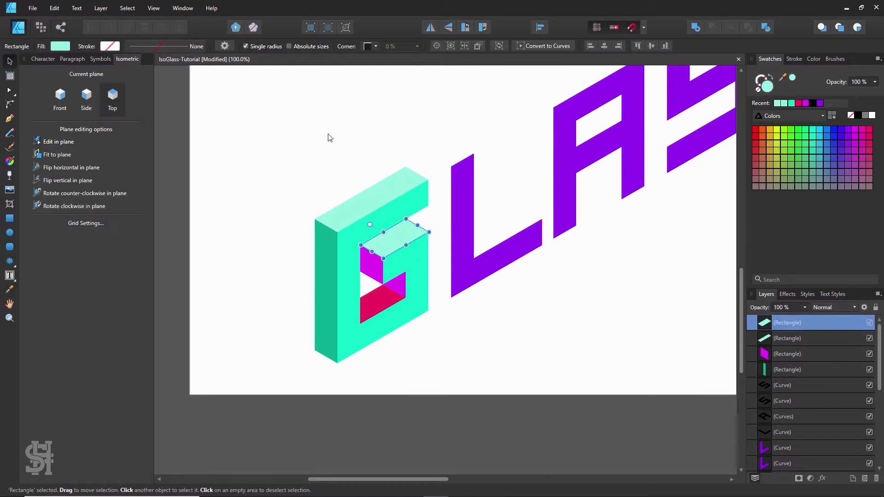
{"action": "left_click", "coordinate": [327, 136]}
Fill the red floor of the G's opening with the pale mint sampled from the long top face
{"action": "left_click", "coordinate": [383, 304]}
{"action": "key", "text": "i"}
{"action": "left_click", "coordinate": [366, 198]}
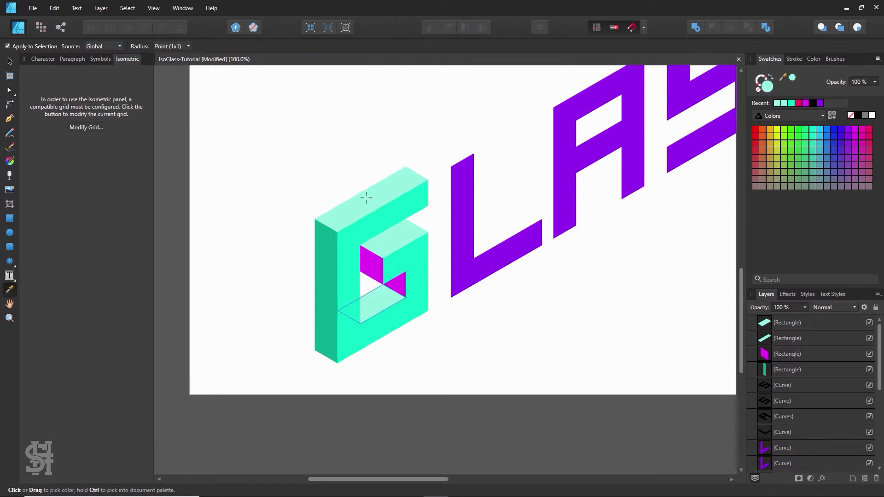
{"action": "key", "text": "v"}
Fill the magenta end face of the G's inner bar with the dark turquoise sampled from the outer side face
{"action": "left_click", "coordinate": [373, 275]}
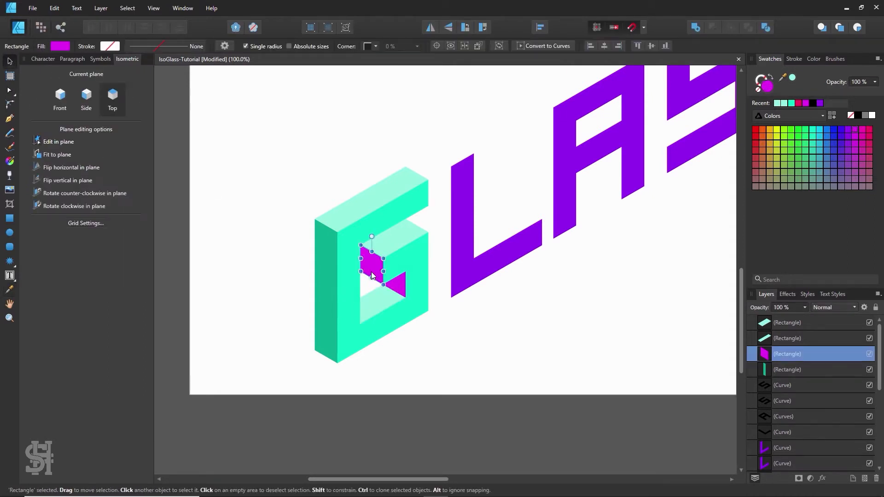
{"action": "key", "text": "i"}
{"action": "left_click", "coordinate": [326, 258]}
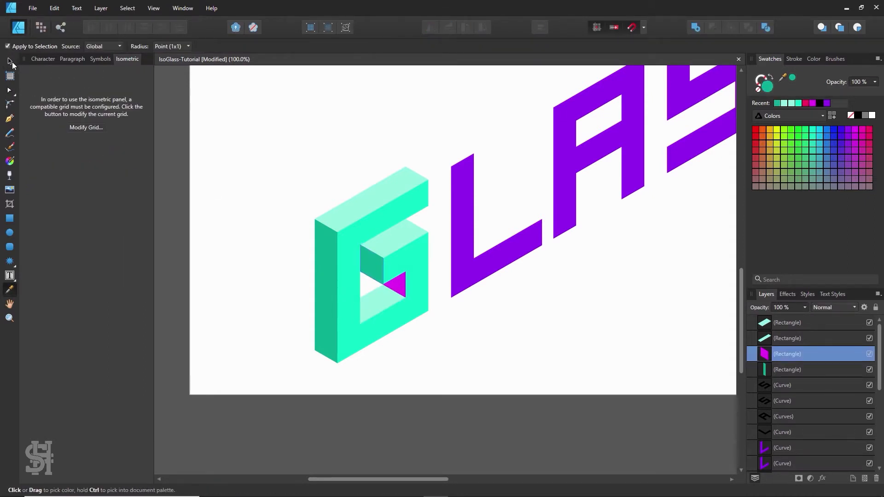
{"action": "left_click", "coordinate": [10, 61]}
{"action": "left_click", "coordinate": [357, 188]}
Fill the magenta inner right wall of the G's opening with the sampled dark turquoise and save the document
{"action": "left_click", "coordinate": [394, 287]}
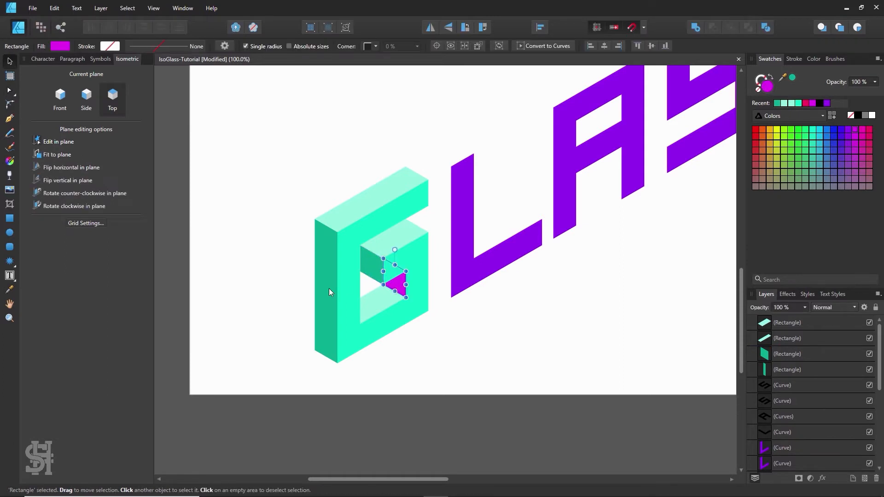
{"action": "key", "text": "i"}
{"action": "left_click", "coordinate": [329, 288]}
{"action": "left_click", "coordinate": [9, 62]}
{"action": "left_click", "coordinate": [335, 124]}
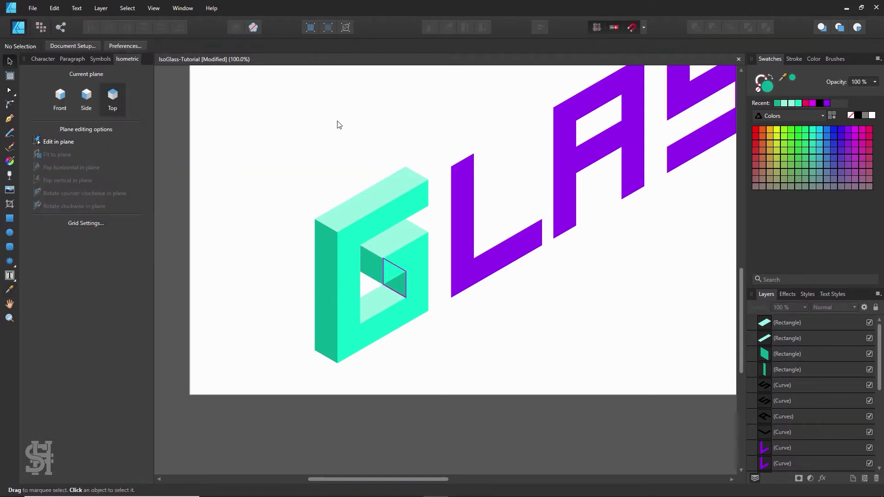
{"action": "key", "text": "ctrl+s"}
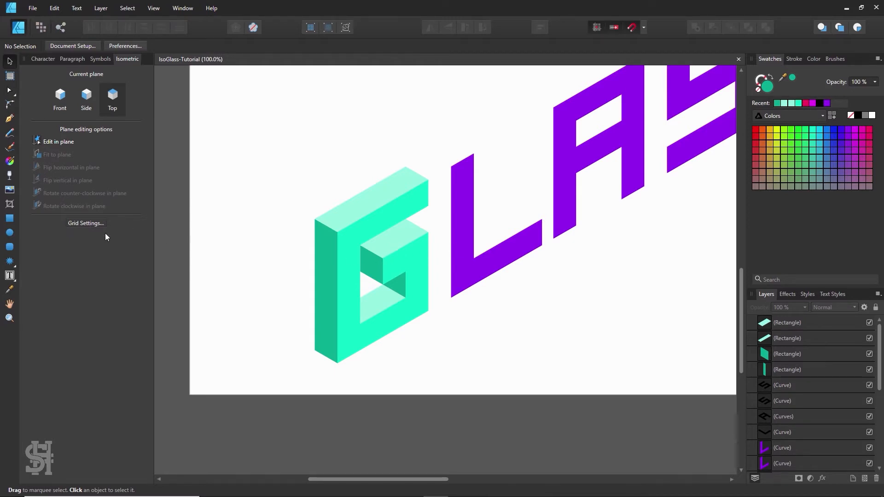
Turn the isometric grid display back on over the artboard
{"action": "left_click", "coordinate": [87, 223]}
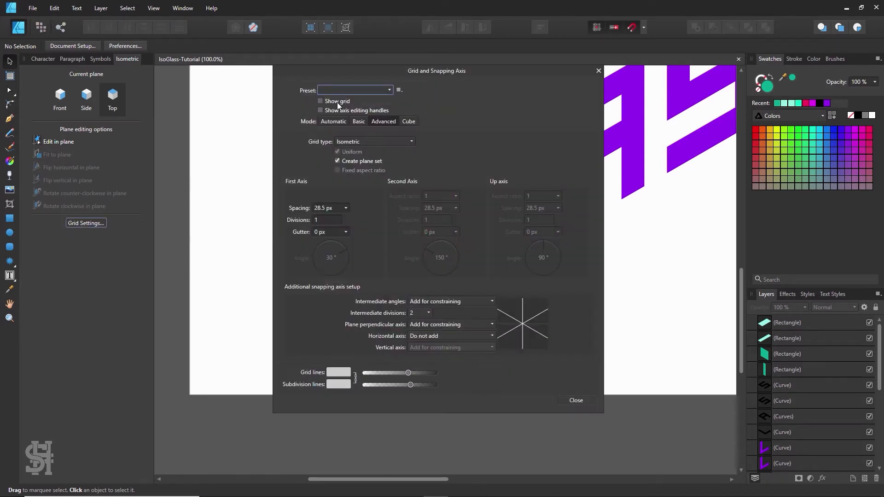
{"action": "left_click", "coordinate": [337, 102]}
{"action": "left_click", "coordinate": [570, 400]}
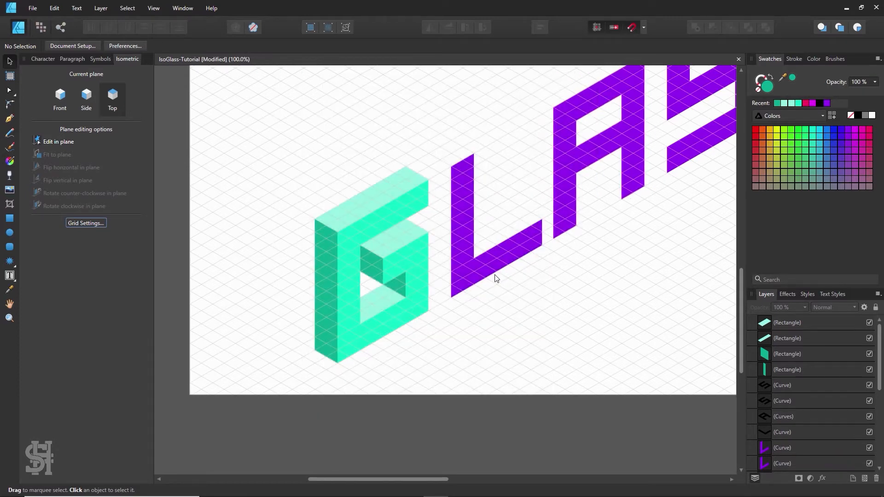
{"action": "key", "text": "z"}
{"action": "left_click", "coordinate": [565, 236], "text": "alt"}
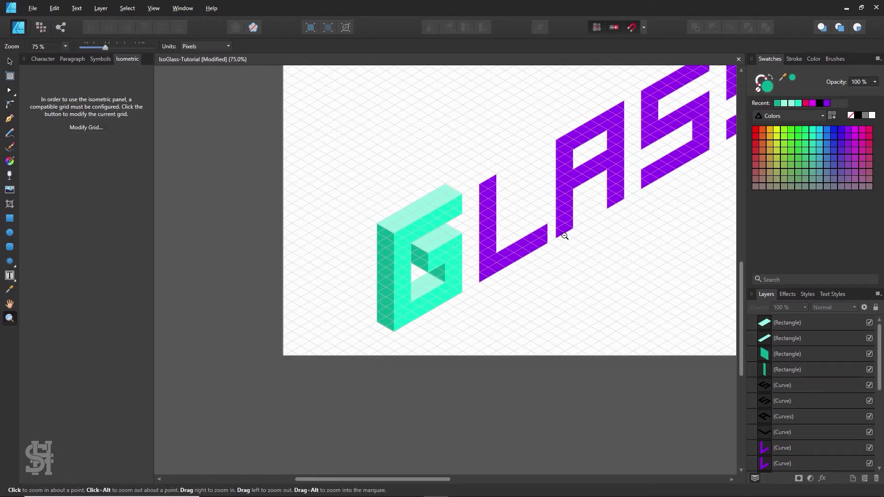
{"action": "left_click", "coordinate": [566, 236], "text": "alt"}
{"action": "key", "text": "h"}
{"action": "left_click_drag", "start_coordinate": [581, 225], "coordinate": [504, 243]}
{"action": "left_click", "coordinate": [10, 61]}
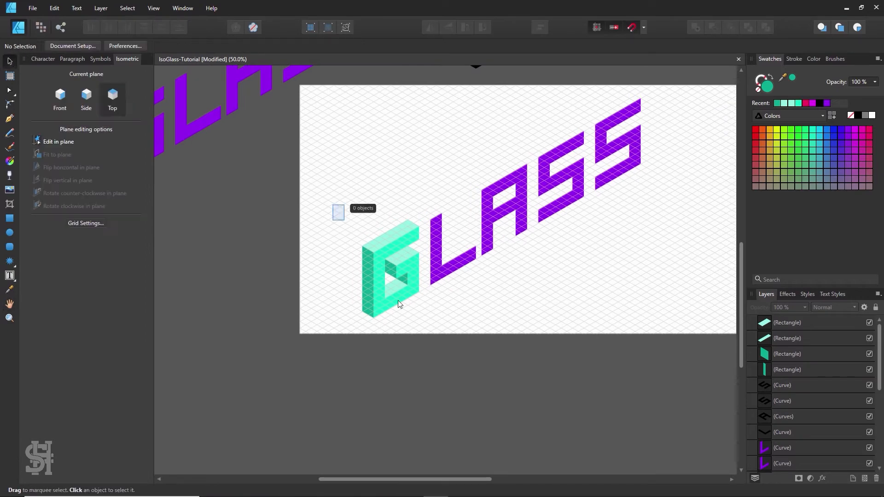
Move the entire extruded G away to the lower left, then shift the L toward it, leaving a wider gap for its depth
{"action": "left_click_drag", "start_coordinate": [331, 204], "coordinate": [421, 334]}
{"action": "left_click_drag", "start_coordinate": [404, 288], "coordinate": [368, 295]}
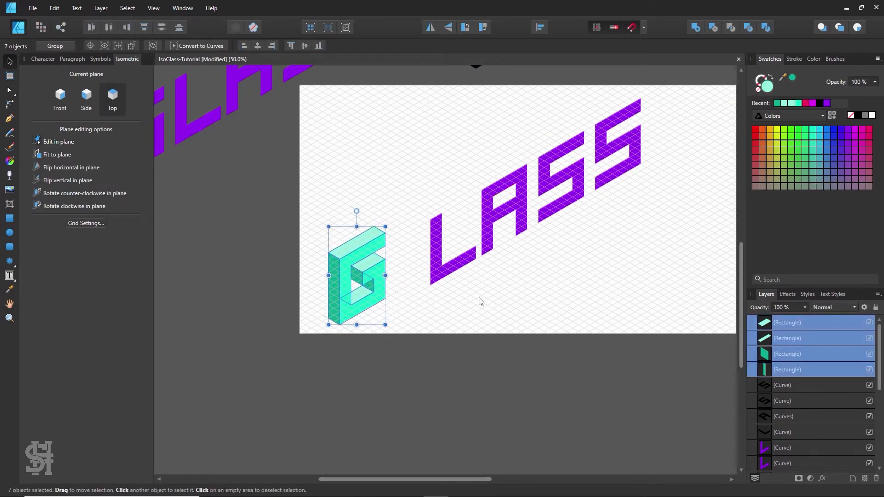
{"action": "scroll", "coordinate": [478, 299], "scroll_direction": "up", "scroll_amount": 2}
{"action": "left_click", "coordinate": [454, 298]}
{"action": "left_click_drag", "start_coordinate": [450, 301], "coordinate": [433, 311]}
Switch to the front plane and move both S letters and the A up and right along it to widen the letter spacing
{"action": "left_click", "coordinate": [72, 96]}
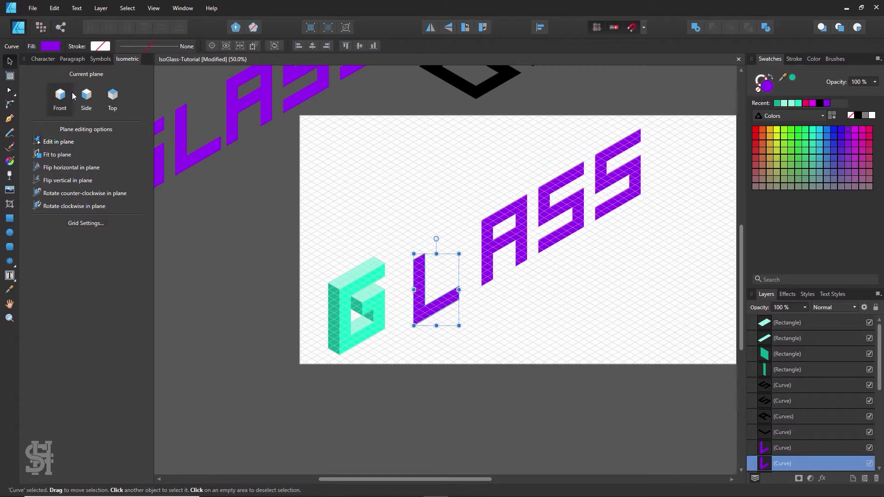
{"action": "left_click", "coordinate": [602, 212]}
{"action": "left_click", "coordinate": [572, 207], "text": "shift"}
{"action": "left_click_drag", "start_coordinate": [573, 208], "coordinate": [590, 198]}
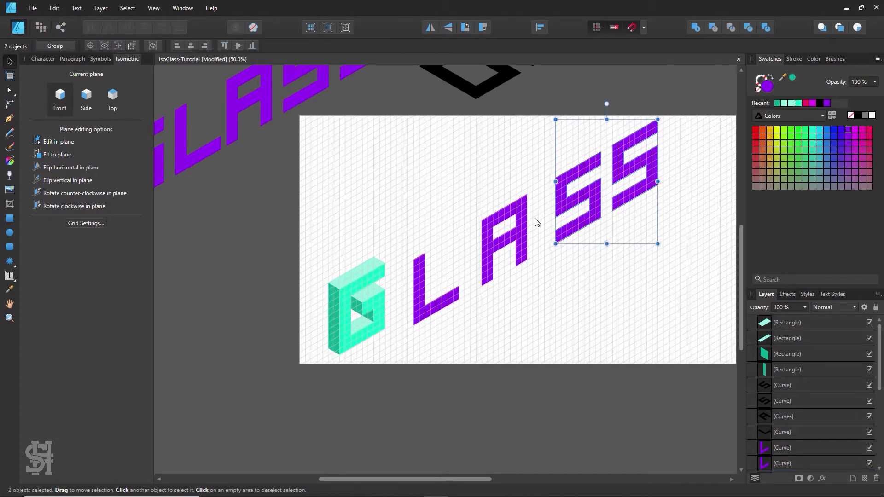
{"action": "left_click_drag", "start_coordinate": [520, 235], "coordinate": [536, 226]}
{"action": "left_click", "coordinate": [533, 334]}
Copy the G's dark turquoise outer side face onto the left edge of the L's upright
{"action": "key", "text": "z"}
{"action": "left_click", "coordinate": [433, 305]}
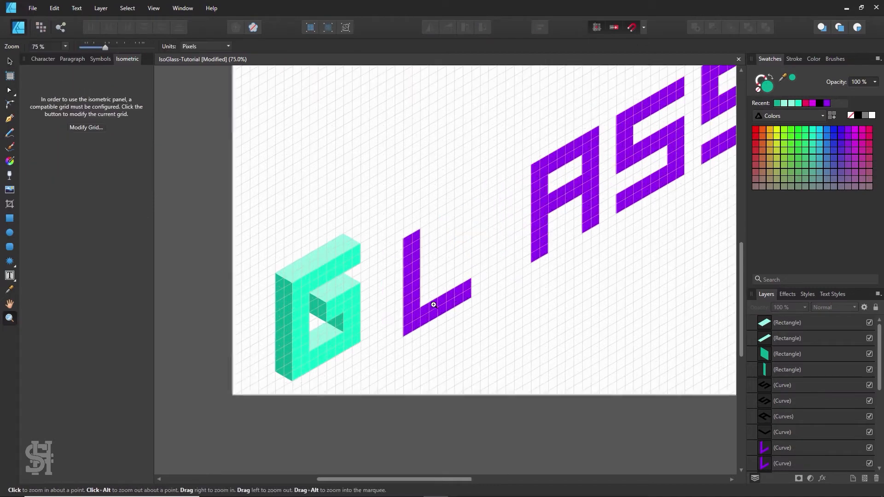
{"action": "left_click", "coordinate": [433, 304]}
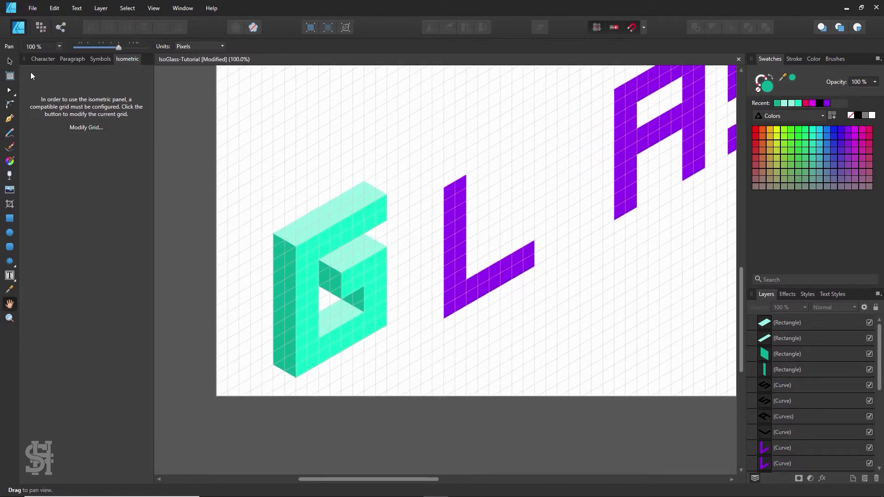
{"action": "key", "text": "v"}
{"action": "left_click", "coordinate": [297, 294]}
{"action": "left_click_drag", "start_coordinate": [282, 297], "coordinate": [428, 254]}
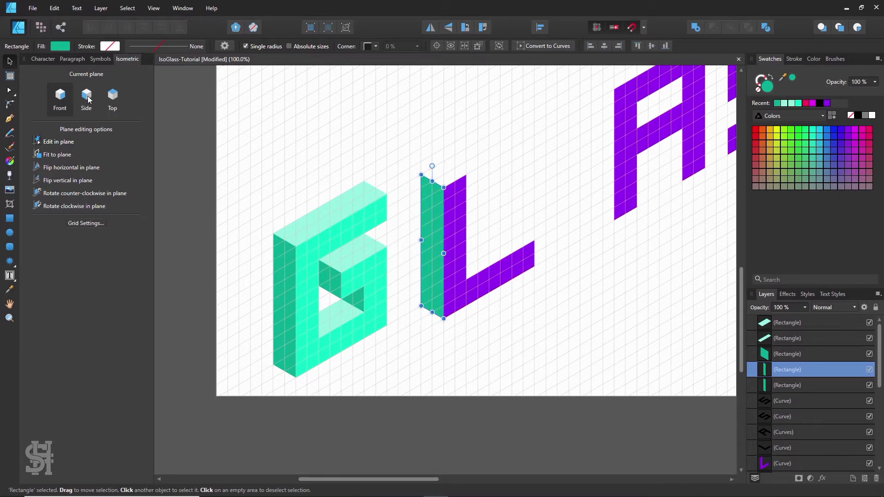
Copy the G's pale mint top face onto the L's upright and shorten it to cap the stem
{"action": "left_click", "coordinate": [462, 134]}
{"action": "left_click", "coordinate": [349, 209]}
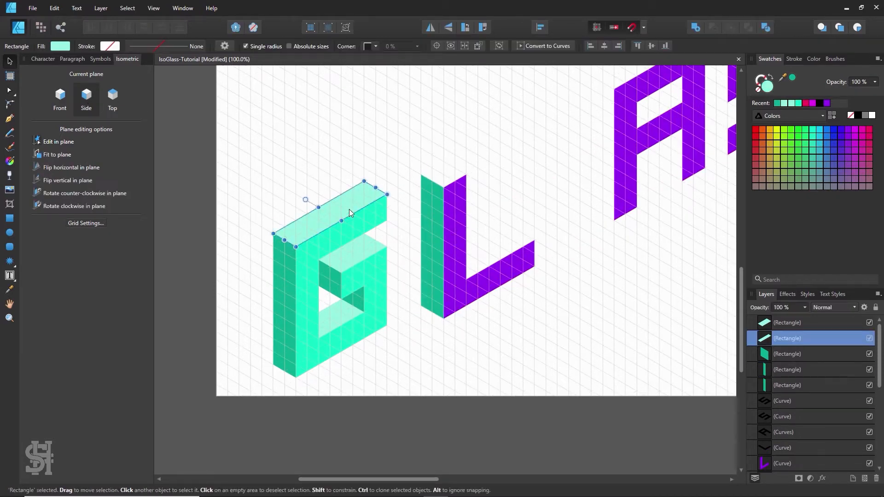
{"action": "left_click_drag", "start_coordinate": [349, 209], "coordinate": [461, 169]}
Fill the L's purple front face with the bright turquoise sampled from the G's front face
{"action": "left_click", "coordinate": [460, 211]}
{"action": "key", "text": "i"}
{"action": "left_click", "coordinate": [362, 272]}
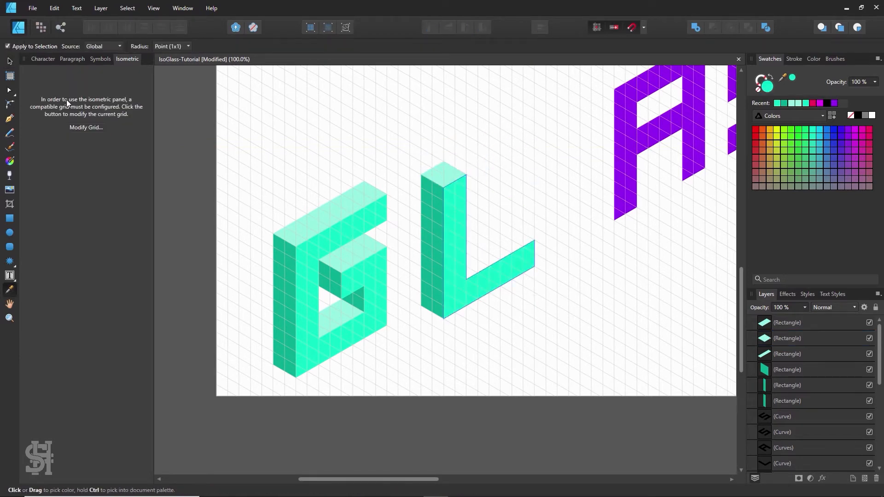
{"action": "left_click", "coordinate": [9, 61]}
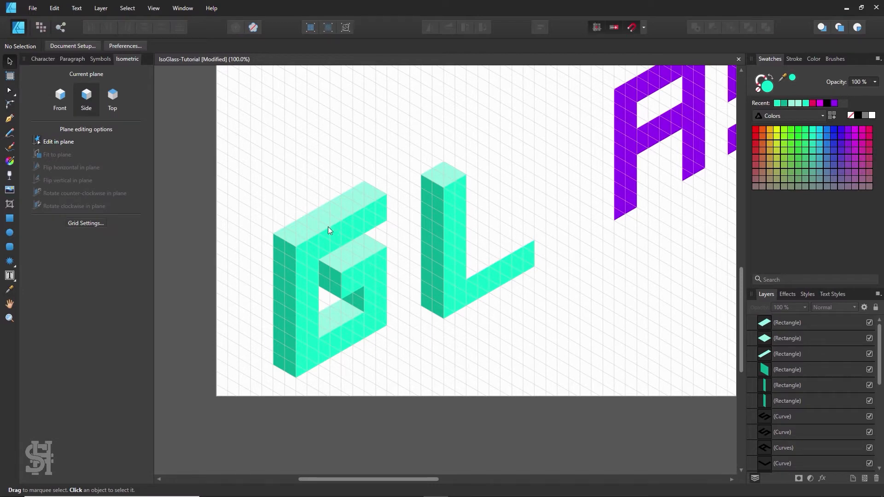
Copy the G's long mint top face onto the L's foot and send the copy to the back
{"action": "mouse_move", "coordinate": [328, 226]}
{"action": "left_mouse_down"}
{"action": "mouse_move", "coordinate": [528, 180]}
{"action": "mouse_move", "coordinate": [453, 274]}
{"action": "left_mouse_up"}
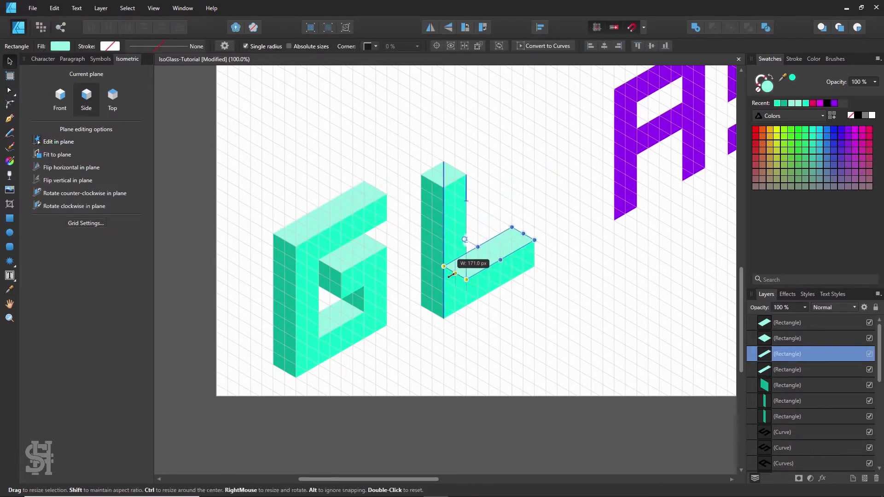
{"action": "right_click", "coordinate": [471, 271]}
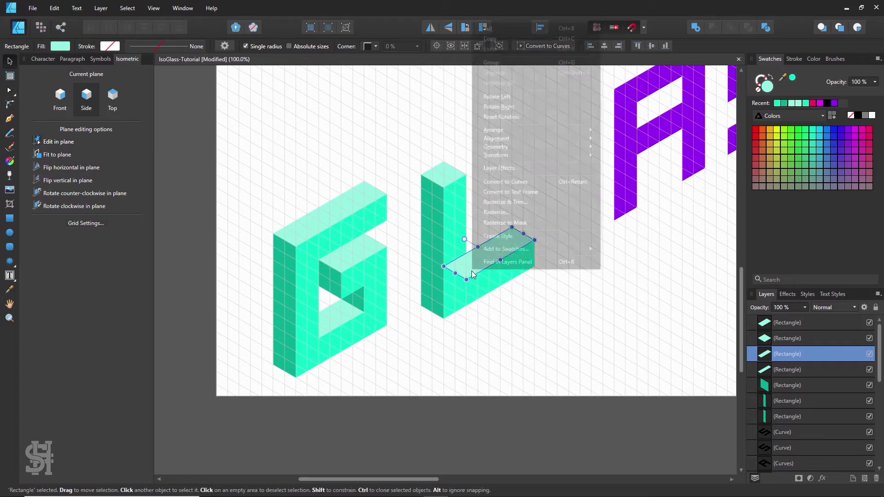
{"action": "mouse_move", "coordinate": [516, 129]}
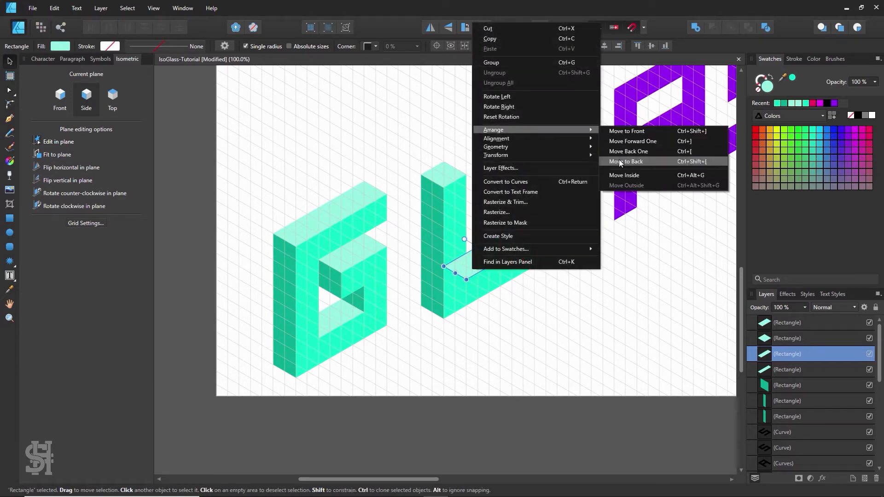
{"action": "left_click", "coordinate": [618, 160]}
{"action": "left_click", "coordinate": [611, 309]}
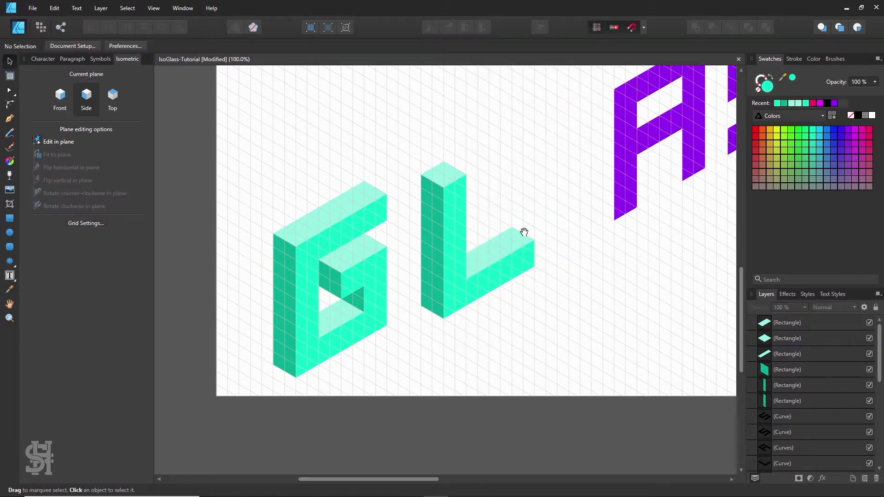
Copy the L's dark turquoise side face onto the left edge of the A
{"action": "key", "text": "z"}
{"action": "left_click_drag", "start_coordinate": [525, 231], "coordinate": [418, 260]}
{"action": "left_click_drag", "start_coordinate": [587, 320], "coordinate": [443, 263]}
{"action": "left_click_drag", "start_coordinate": [501, 236], "coordinate": [318, 222]}
{"action": "key", "text": "space"}
{"action": "left_click_drag", "start_coordinate": [566, 311], "coordinate": [433, 290]}
{"action": "left_click", "coordinate": [411, 280]}
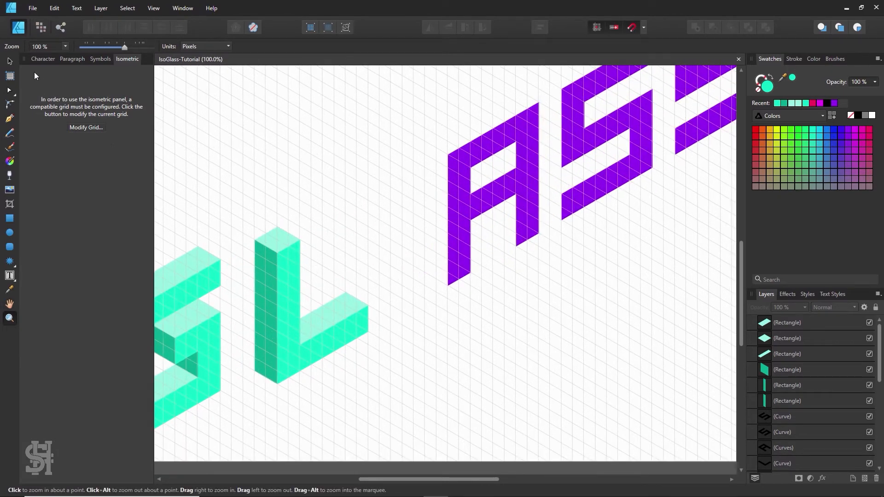
{"action": "key", "text": "v"}
{"action": "left_click_drag", "start_coordinate": [267, 339], "coordinate": [442, 266]}
{"action": "left_click", "coordinate": [513, 310]}
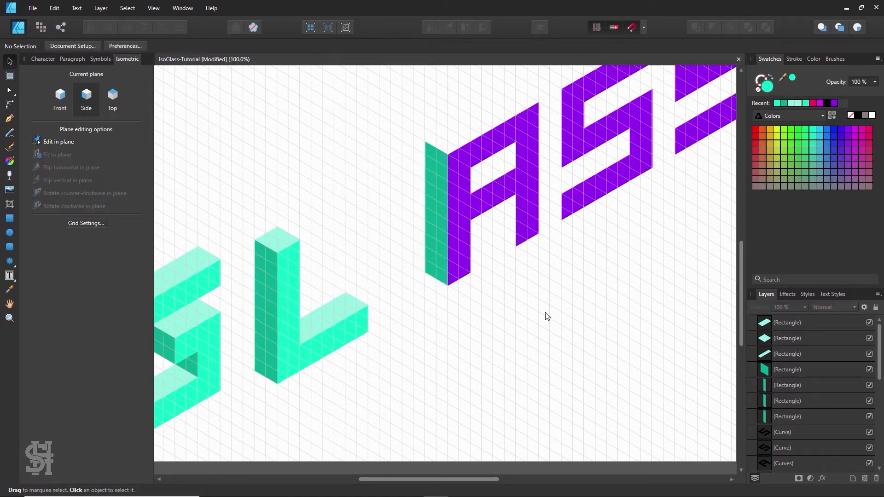
Copy the G's long mint top face onto the top of the A, working in the top plane
{"action": "key", "text": "space"}
{"action": "left_click_drag", "start_coordinate": [540, 248], "coordinate": [488, 289]}
{"action": "key", "text": "z"}
{"action": "left_click", "coordinate": [436, 264]}
{"action": "scroll", "coordinate": [287, 220], "scroll_direction": "up", "scroll_amount": 1}
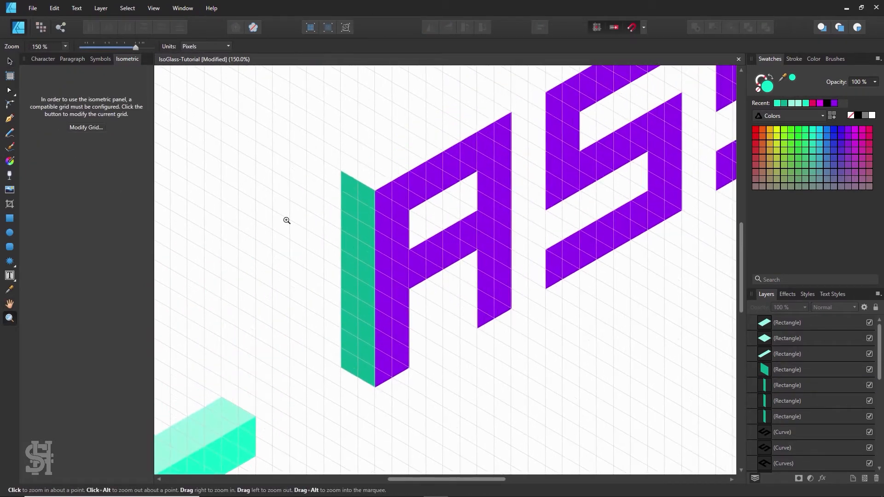
{"action": "key", "text": "space"}
{"action": "left_click", "coordinate": [405, 333], "text": "alt"}
{"action": "left_click", "coordinate": [405, 332], "text": "alt"}
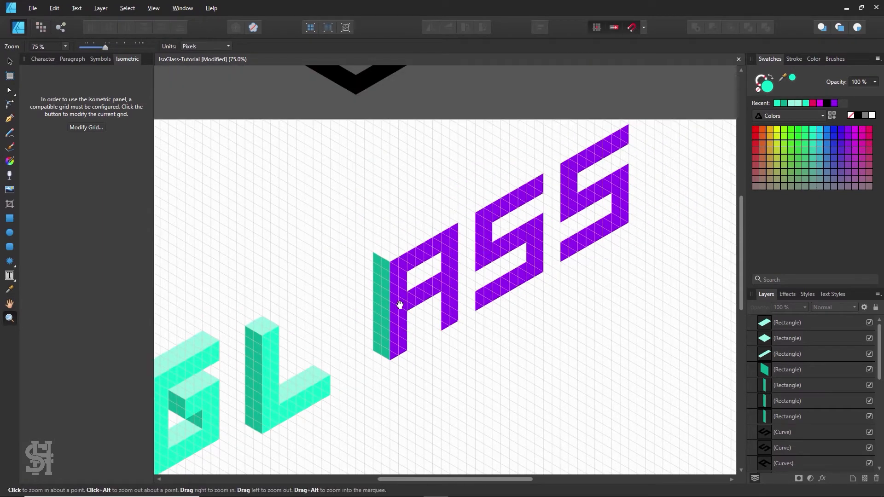
{"action": "key", "text": "h"}
{"action": "left_click_drag", "start_coordinate": [373, 341], "coordinate": [420, 308]}
{"action": "left_click", "coordinate": [10, 61]}
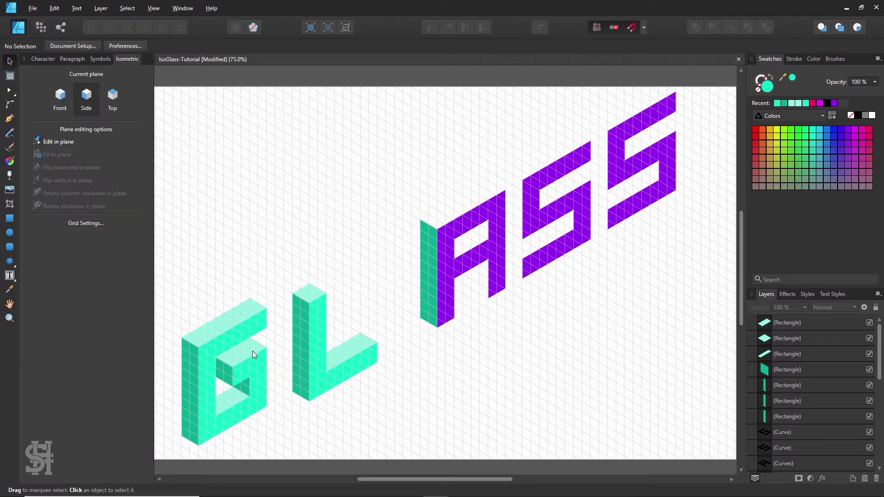
{"action": "left_click", "coordinate": [215, 333]}
{"action": "left_click_drag", "start_coordinate": [226, 324], "coordinate": [445, 221]}
{"action": "key", "text": "F11"}
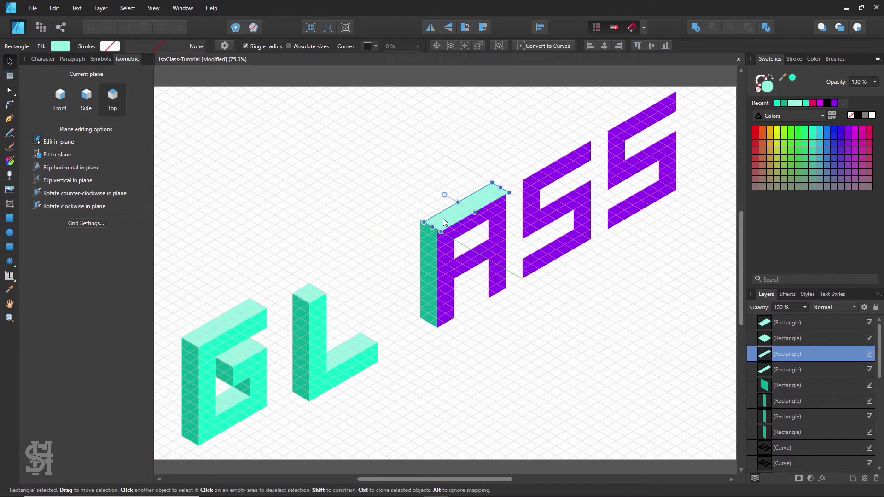
Fill the A's purple front face with the bright turquoise sampled from the L's front
{"action": "left_click", "coordinate": [467, 229]}
{"action": "key", "text": "i"}
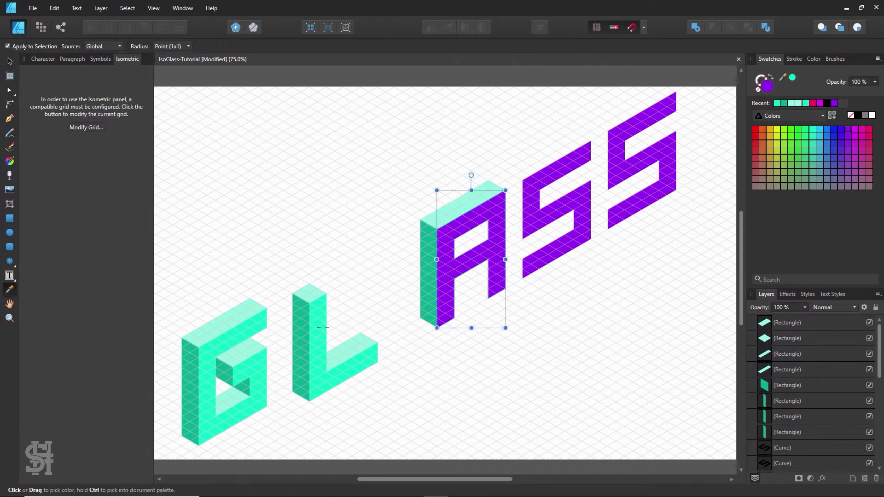
{"action": "left_click", "coordinate": [318, 329]}
{"action": "left_click", "coordinate": [10, 61]}
Fill the front faces of both purple S letters with the same sampled bright turquoise
{"action": "left_click", "coordinate": [572, 197]}
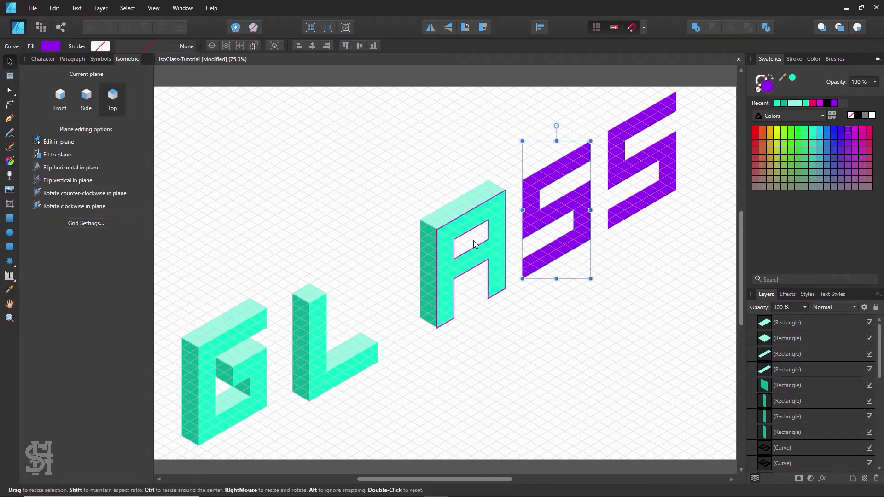
{"action": "key", "text": "i"}
{"action": "left_click", "coordinate": [422, 214]}
{"action": "left_click", "coordinate": [10, 61]}
{"action": "left_click", "coordinate": [641, 118]}
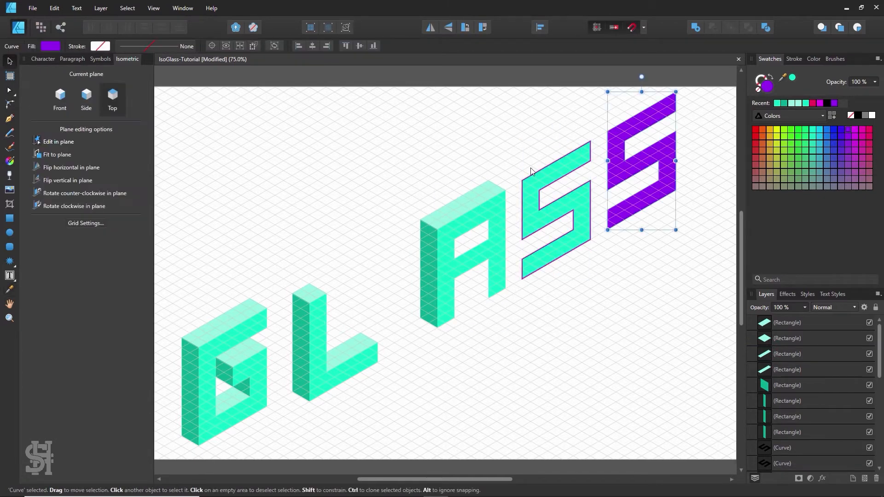
{"action": "key", "text": "i"}
{"action": "left_click", "coordinate": [469, 216]}
{"action": "left_click", "coordinate": [10, 60]}
{"action": "left_click", "coordinate": [390, 178]}
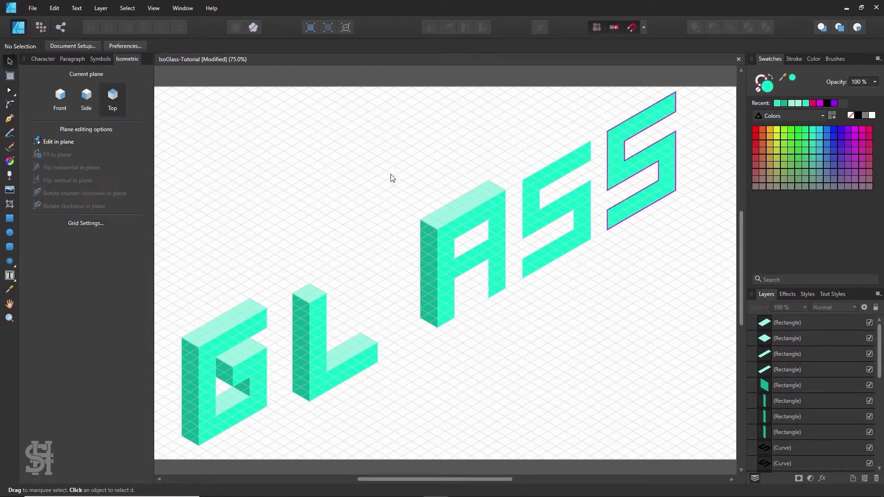
Copy the A's mint top face down onto its crossbar, shorten it to fit the opening and place it behind the front face
{"action": "key", "text": "z"}
{"action": "left_click", "coordinate": [583, 275]}
{"action": "left_click", "coordinate": [489, 244]}
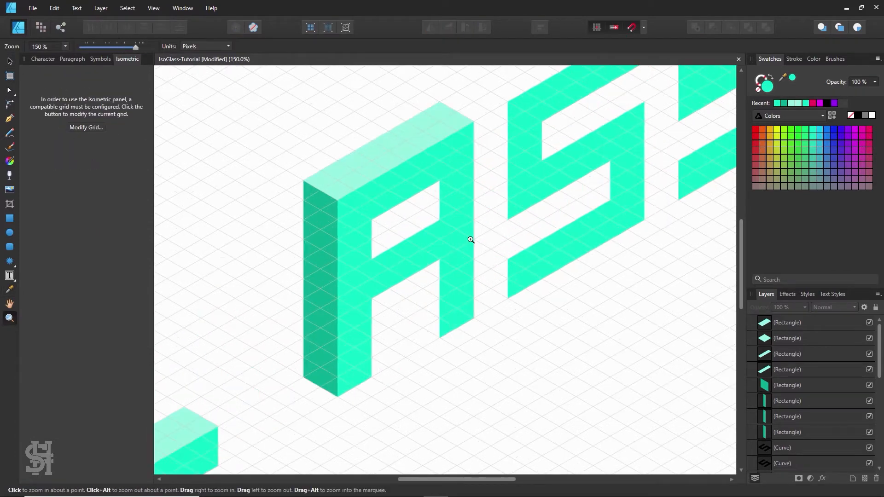
{"action": "left_click", "coordinate": [9, 61]}
{"action": "left_click_drag", "start_coordinate": [390, 150], "coordinate": [355, 252]}
{"action": "left_click_drag", "start_coordinate": [286, 288], "coordinate": [354, 249]}
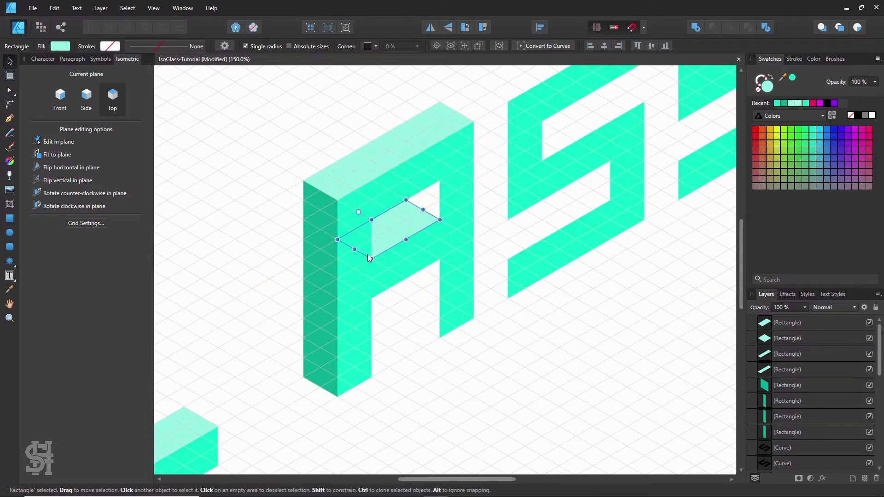
{"action": "key", "text": "ctrl+d"}
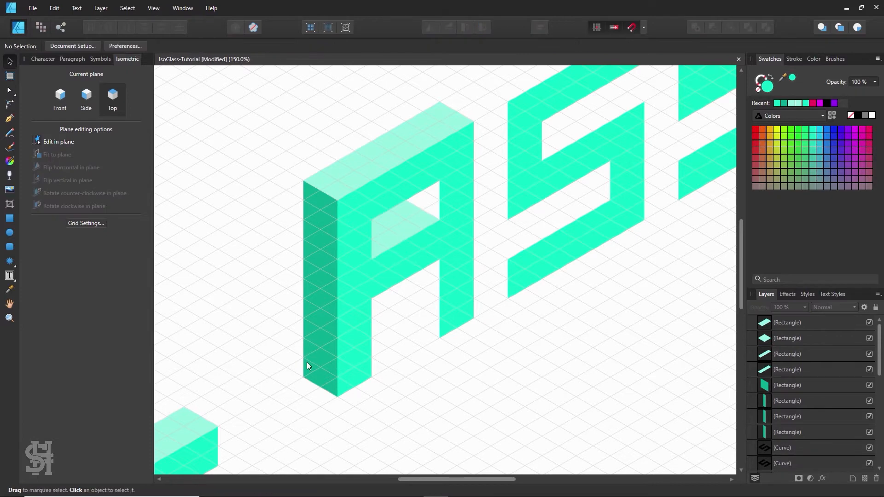
Copy the A's dark side face to the inner side of its right leg, shorten it and place it behind the front face
{"action": "key", "text": "h"}
{"action": "left_click_drag", "start_coordinate": [389, 351], "coordinate": [521, 275]}
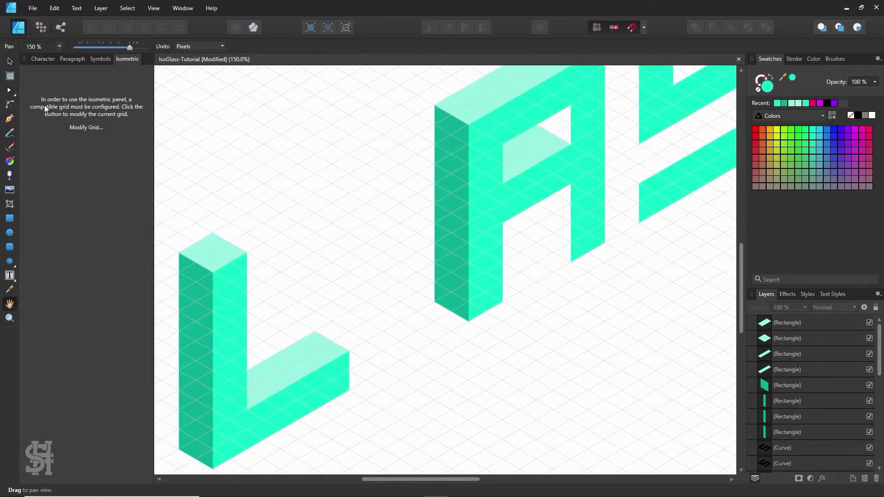
{"action": "left_click", "coordinate": [10, 60]}
{"action": "scroll", "coordinate": [367, 306], "scroll_direction": "up", "scroll_amount": 1}
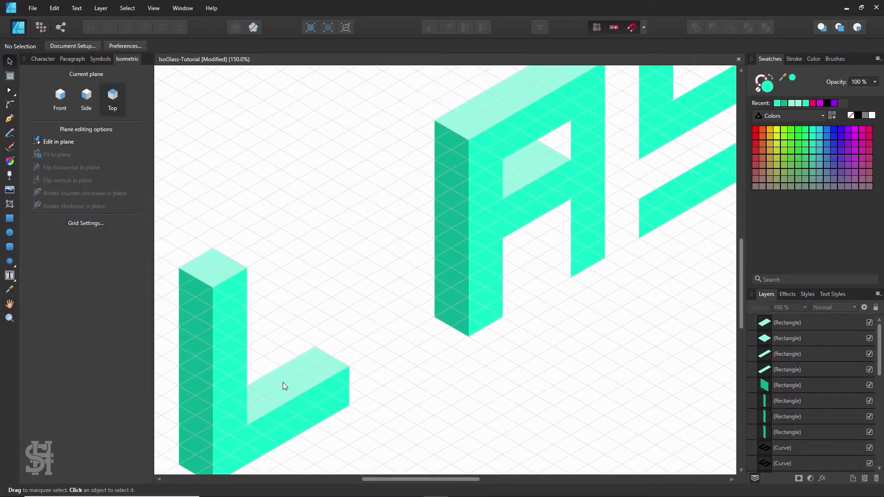
{"action": "left_click", "coordinate": [507, 295]}
{"action": "key", "text": "Delete"}
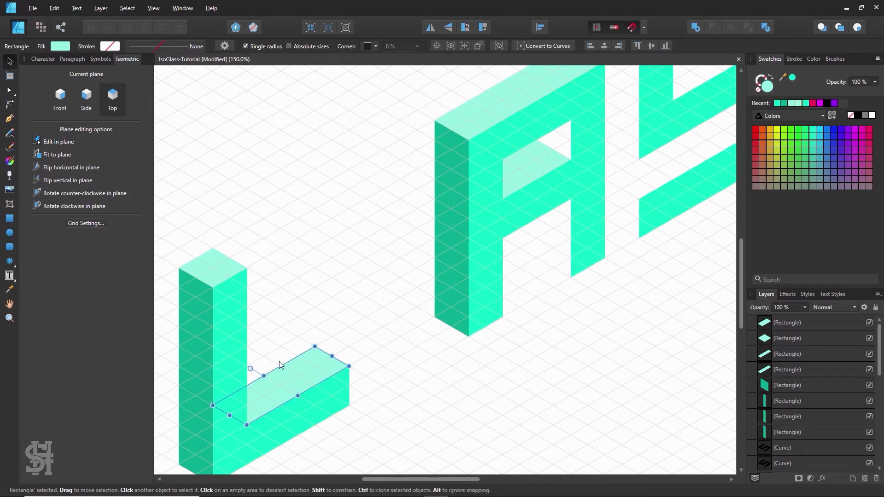
{"action": "mouse_move", "coordinate": [445, 302]}
{"action": "left_mouse_down"}
{"action": "mouse_move", "coordinate": [561, 268]}
{"action": "mouse_move", "coordinate": [549, 241]}
{"action": "left_mouse_up"}
{"action": "left_click", "coordinate": [87, 96]}
{"action": "scroll", "coordinate": [625, 294], "scroll_direction": "up", "scroll_amount": 2}
{"action": "left_click_drag", "start_coordinate": [553, 117], "coordinate": [562, 237]}
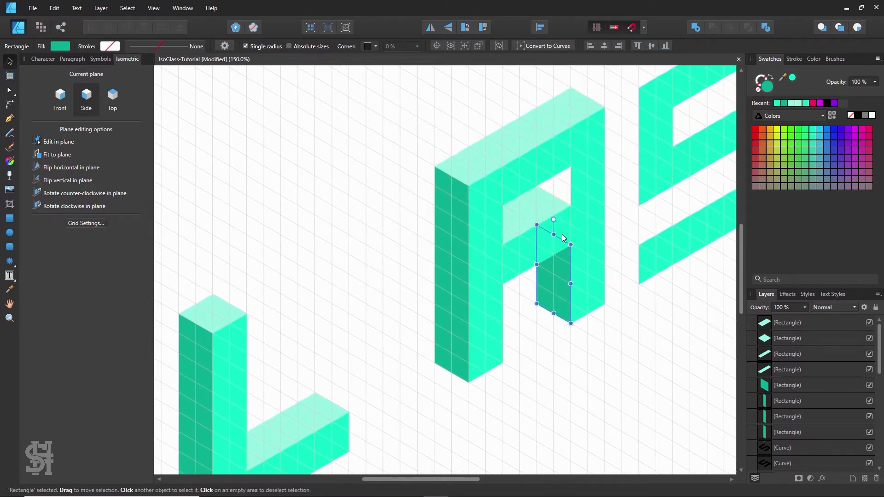
Copy the leg's dark inner face up into the A's upper opening and shorten it to fit
{"action": "left_click_drag", "start_coordinate": [560, 299], "coordinate": [558, 180]}
{"action": "left_click_drag", "start_coordinate": [553, 116], "coordinate": [554, 155]}
{"action": "key", "text": "z"}
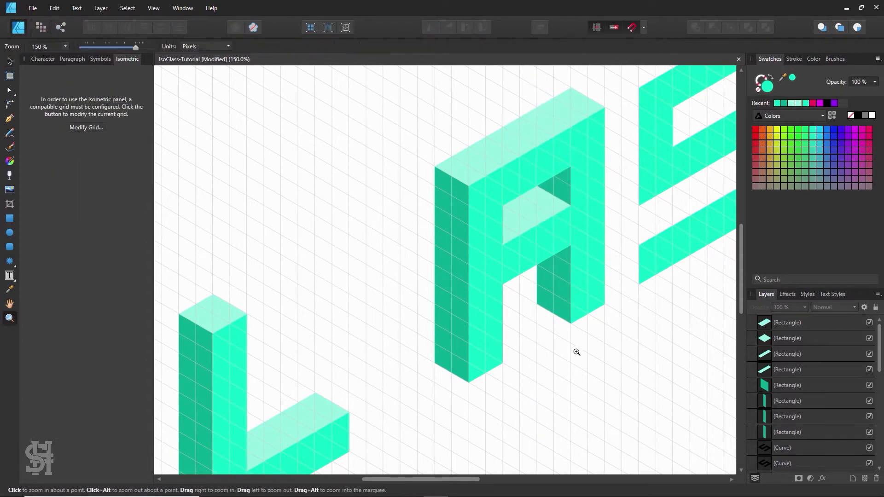
Copy the A's long mint top face and align it with the top edge of the first S in the top plane
{"action": "left_click_drag", "start_coordinate": [585, 196], "coordinate": [492, 319]}
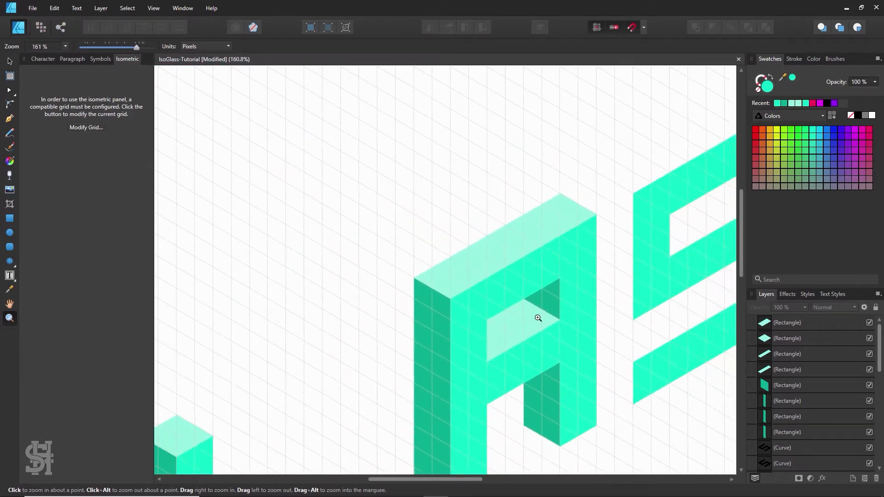
{"action": "key", "text": "h"}
{"action": "left_click_drag", "start_coordinate": [587, 327], "coordinate": [433, 258]}
{"action": "left_click_drag", "start_coordinate": [524, 252], "coordinate": [417, 270]}
{"action": "key", "text": "z"}
{"action": "left_click", "coordinate": [10, 61]}
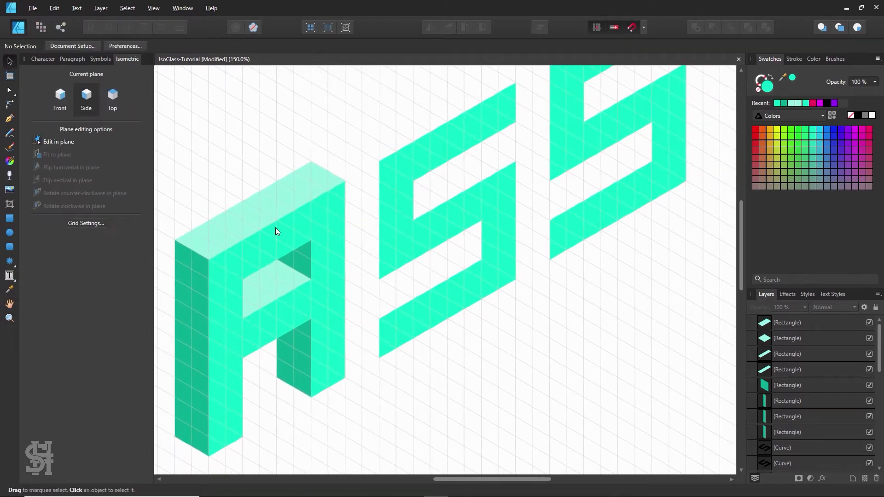
{"action": "left_click_drag", "start_coordinate": [264, 213], "coordinate": [454, 96]}
{"action": "left_click", "coordinate": [118, 109]}
{"action": "scroll", "coordinate": [419, 238], "scroll_direction": "up", "scroll_amount": 1}
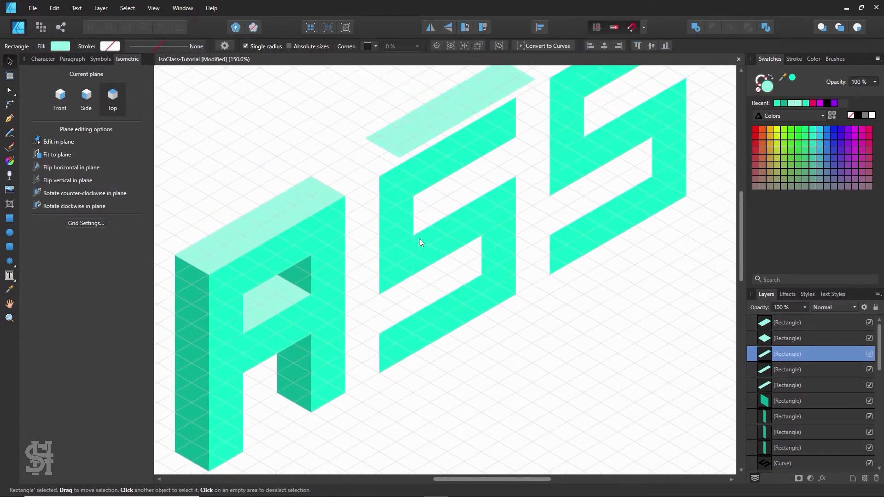
{"action": "scroll", "coordinate": [418, 239], "scroll_direction": "up", "scroll_amount": 1}
{"action": "left_click_drag", "start_coordinate": [404, 145], "coordinate": [388, 158]}
{"action": "left_click", "coordinate": [582, 175]}
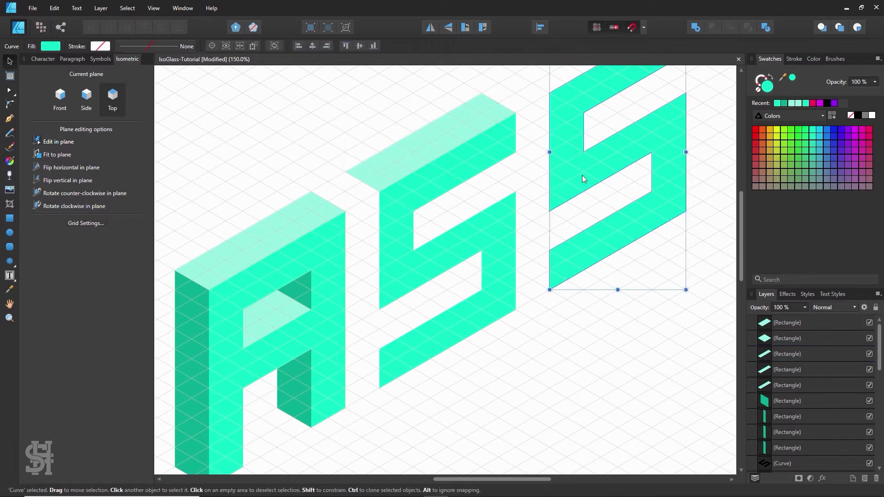
Delete the spare second S front face and move the first S with its mint top face slightly away from the A
{"action": "key", "text": "Delete"}
{"action": "left_click", "coordinate": [445, 148]}
{"action": "left_click", "coordinate": [445, 173], "text": "shift"}
{"action": "left_click_drag", "start_coordinate": [445, 173], "coordinate": [461, 163]}
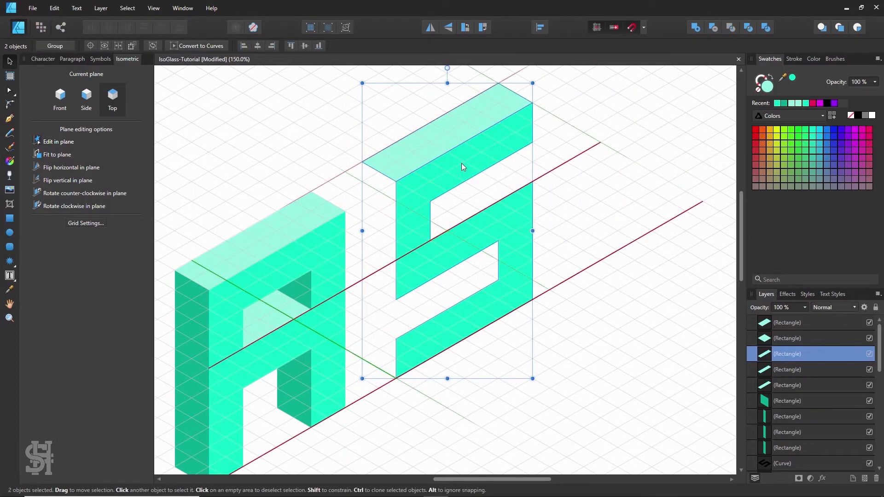
Copy the A's dark side face to the outer sides of the S's upper part and lower arm, shortening each to fit
{"action": "left_click", "coordinate": [448, 208]}
{"action": "left_click_drag", "start_coordinate": [204, 359], "coordinate": [382, 265]}
{"action": "left_click_drag", "start_coordinate": [378, 368], "coordinate": [387, 340]}
{"action": "left_click_drag", "start_coordinate": [380, 250], "coordinate": [379, 330]}
Copy the S's mint top face onto its middle and lower arms, fit the lower copy to the opening and place both behind the front face
{"action": "left_click", "coordinate": [352, 308]}
{"action": "mouse_move", "coordinate": [425, 162]}
{"action": "left_mouse_down"}
{"action": "mouse_move", "coordinate": [482, 173]}
{"action": "mouse_move", "coordinate": [423, 223]}
{"action": "left_mouse_up"}
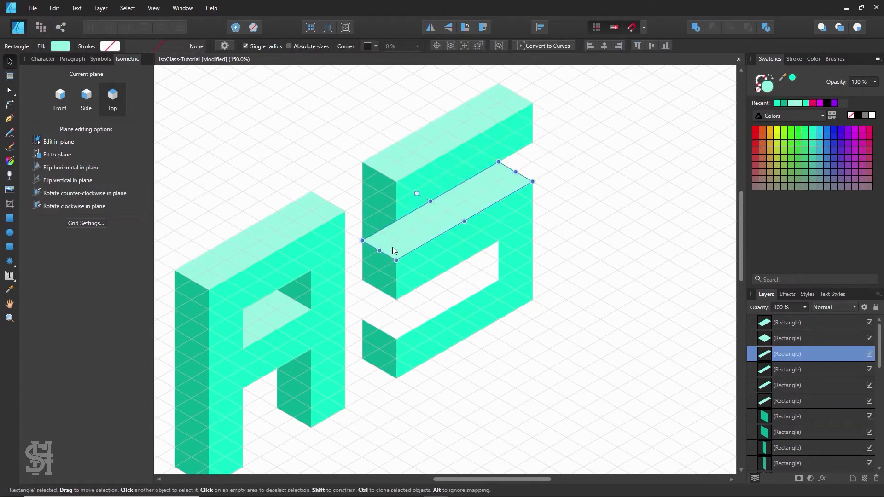
{"action": "left_click_drag", "start_coordinate": [379, 250], "coordinate": [407, 323]}
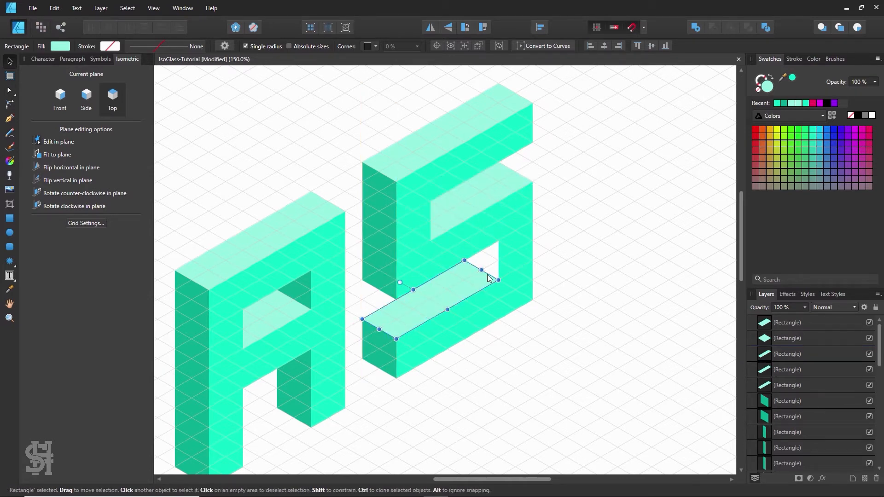
{"action": "left_click", "coordinate": [572, 330]}
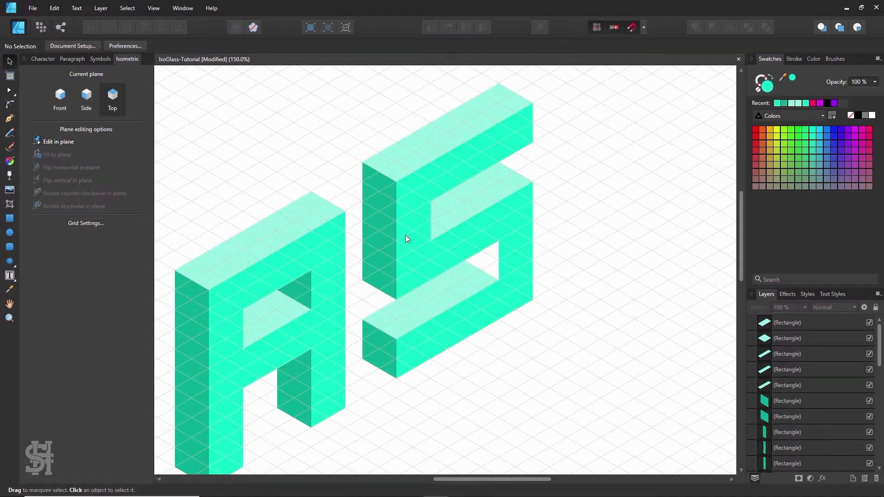
Copy the dark side face into the S's lower opening and shorten it to the opening's height
{"action": "left_click", "coordinate": [428, 233]}
{"action": "left_click_drag", "start_coordinate": [452, 232], "coordinate": [478, 207]}
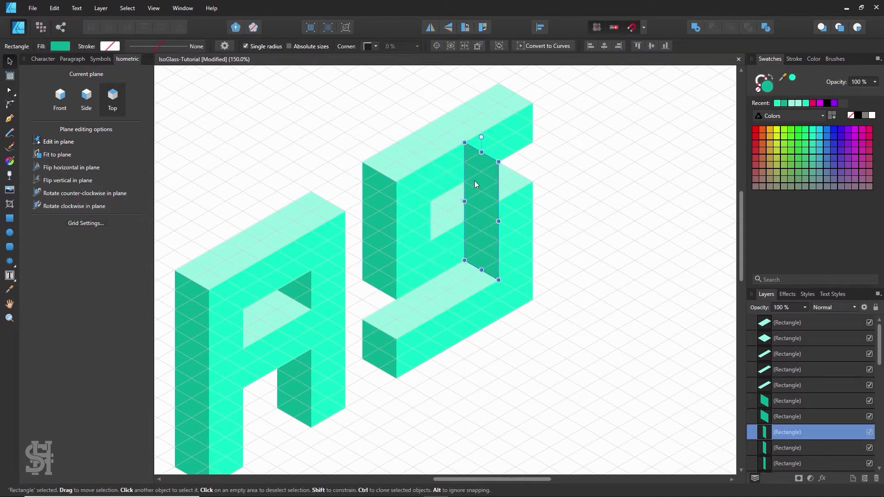
{"action": "left_click_drag", "start_coordinate": [481, 153], "coordinate": [481, 230]}
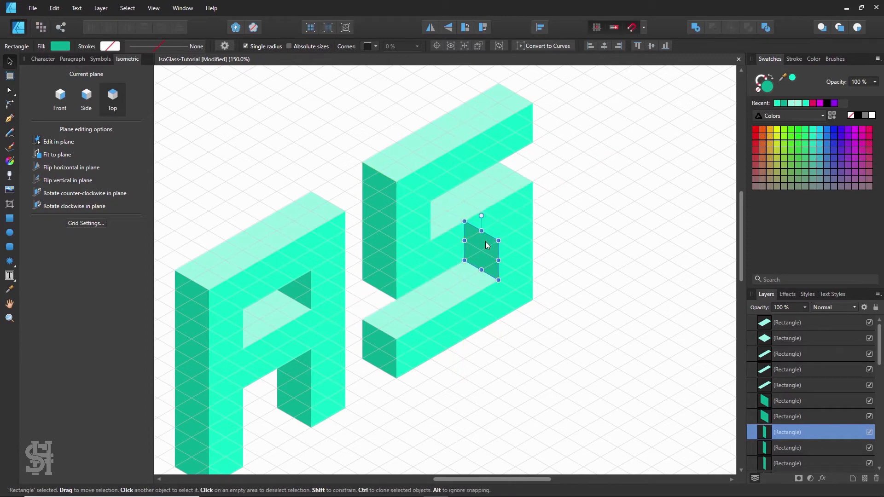
{"action": "key", "text": "ctrl+d"}
Select all six pieces of the A and move them closer to the L along the baseline
{"action": "key", "text": "z"}
{"action": "left_click", "coordinate": [581, 262], "text": "alt"}
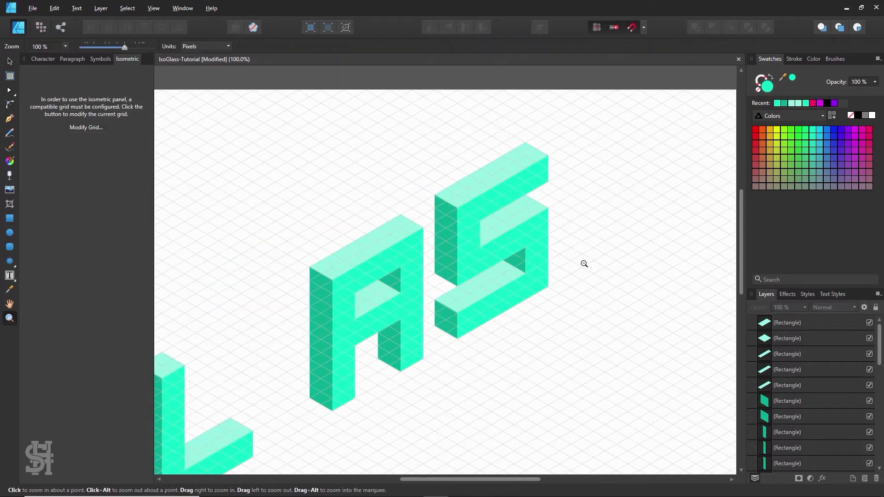
{"action": "left_click", "coordinate": [600, 283], "text": "alt"}
{"action": "key", "text": "h"}
{"action": "left_click_drag", "start_coordinate": [606, 296], "coordinate": [522, 291]}
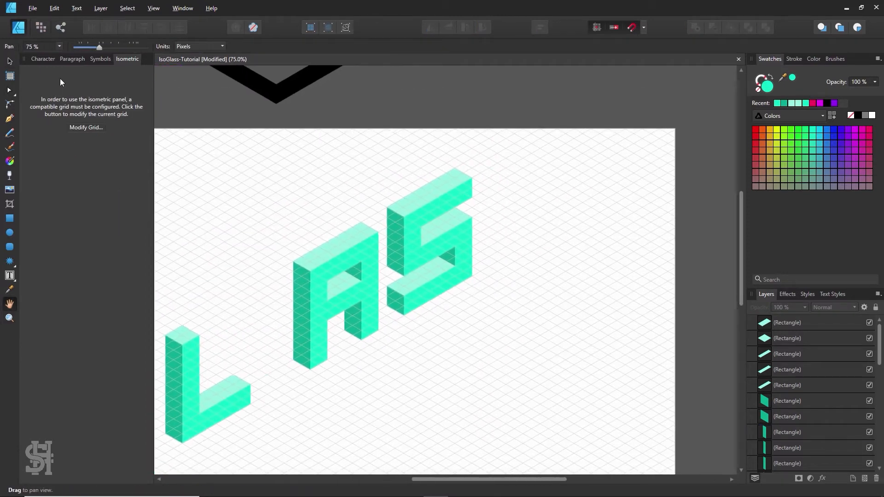
{"action": "left_click", "coordinate": [9, 62]}
{"action": "left_click_drag", "start_coordinate": [262, 193], "coordinate": [385, 424]}
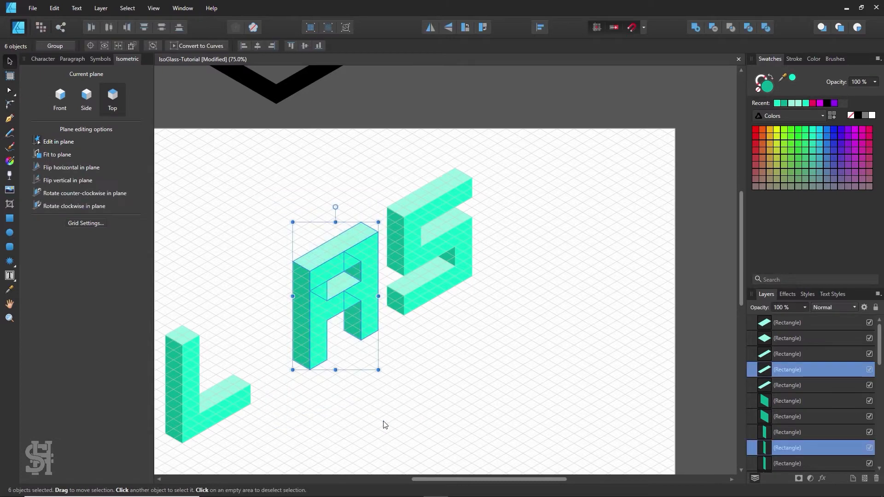
{"action": "left_click_drag", "start_coordinate": [334, 311], "coordinate": [309, 326]}
Group the finished S beside the A and add a copy of it as the word's final S
{"action": "left_click_drag", "start_coordinate": [503, 148], "coordinate": [366, 346]}
{"action": "key", "text": "ctrl+g"}
{"action": "mouse_move", "coordinate": [442, 270]}
{"action": "left_mouse_down"}
{"action": "mouse_move", "coordinate": [419, 264]}
{"action": "mouse_move", "coordinate": [519, 202]}
{"action": "mouse_move", "coordinate": [499, 210]}
{"action": "left_mouse_up"}
{"action": "left_click", "coordinate": [603, 272]}
Group all the faces of the L into one object
{"action": "key", "text": "space"}
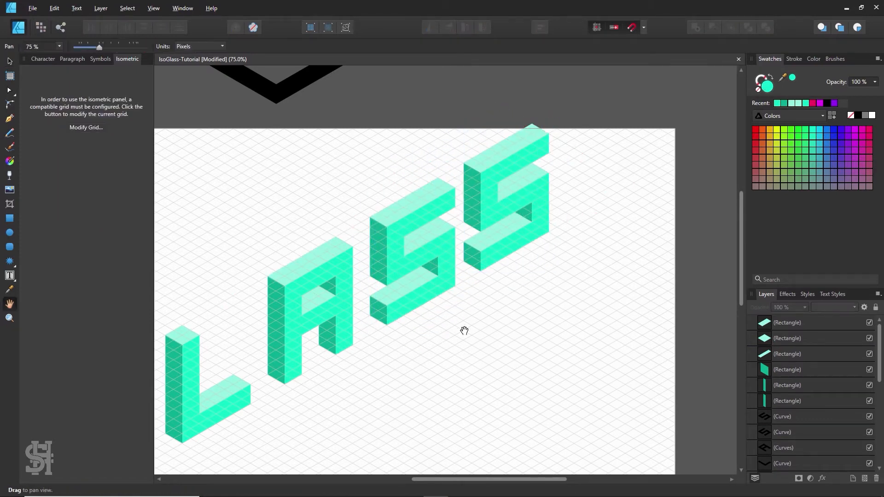
{"action": "left_click_drag", "start_coordinate": [464, 330], "coordinate": [595, 273]}
{"action": "key", "text": "ctrl+space"}
{"action": "left_click", "coordinate": [591, 273], "text": "alt"}
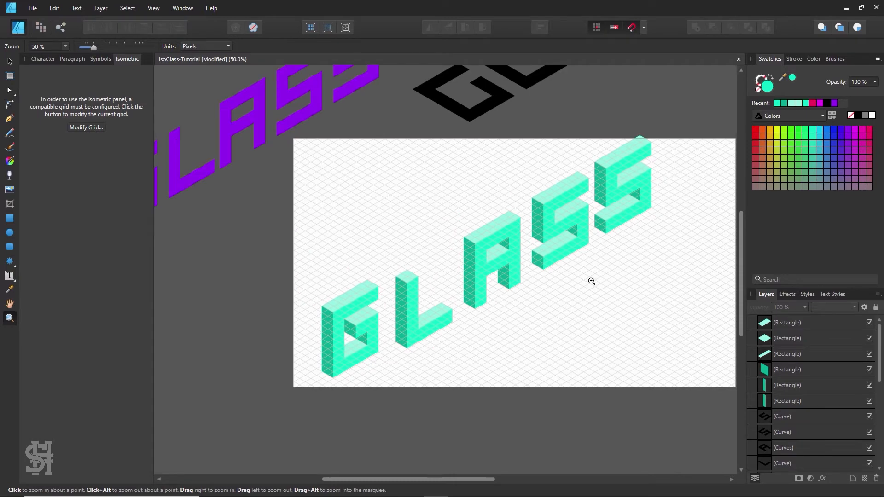
{"action": "key", "text": "space"}
{"action": "left_click_drag", "start_coordinate": [550, 291], "coordinate": [469, 296]}
{"action": "left_click", "coordinate": [10, 61]}
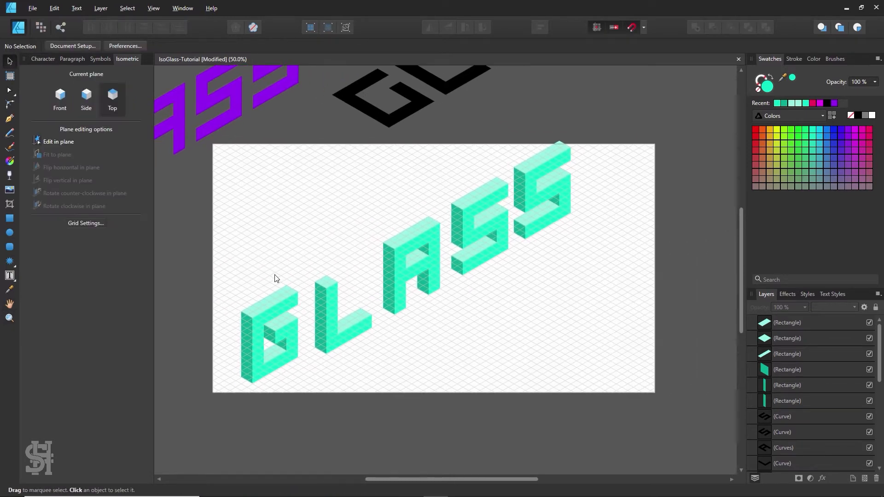
{"action": "left_click", "coordinate": [322, 322]}
{"action": "left_click", "coordinate": [366, 265]}
{"action": "left_click_drag", "start_coordinate": [375, 257], "coordinate": [304, 388]}
{"action": "key", "text": "ctrl+g"}
Group the faces of the G and the faces of the A as separate objects
{"action": "left_click", "coordinate": [305, 271]}
{"action": "left_click_drag", "start_coordinate": [305, 275], "coordinate": [237, 395]}
{"action": "key", "text": "ctrl+g"}
{"action": "left_click_drag", "start_coordinate": [447, 207], "coordinate": [381, 391]}
{"action": "key", "text": "ctrl+g"}
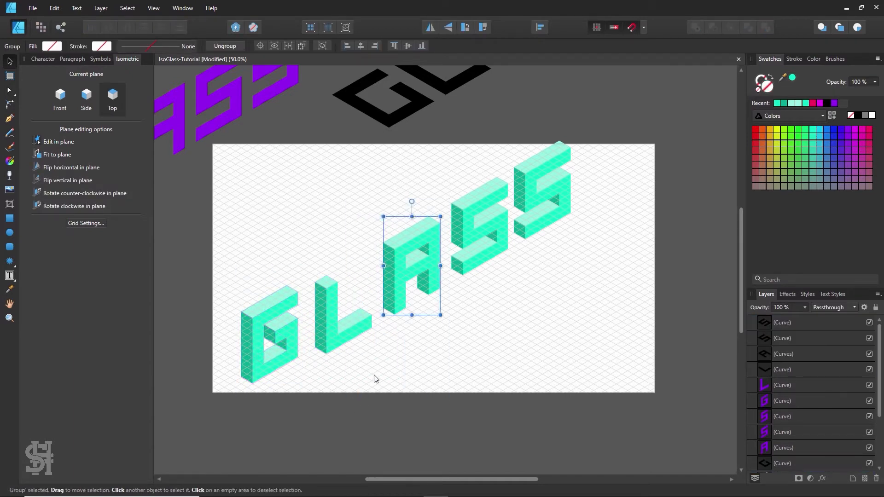
Reposition the grouped turquoise letters along the isometric baseline so that the word GLASS is evenly spaced
{"action": "left_click", "coordinate": [364, 364]}
{"action": "left_click_drag", "start_coordinate": [328, 330], "coordinate": [316, 326]}
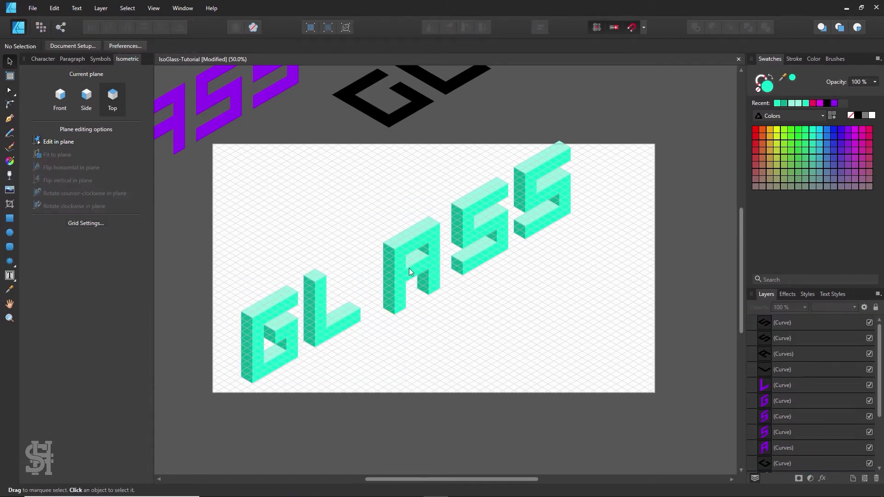
{"action": "left_click_drag", "start_coordinate": [409, 268], "coordinate": [376, 268]}
{"action": "left_click", "coordinate": [485, 316]}
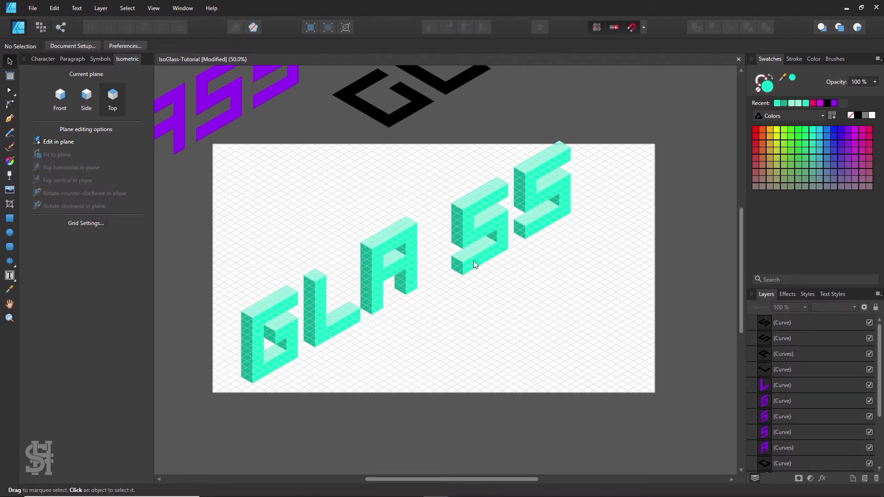
{"action": "left_click_drag", "start_coordinate": [473, 261], "coordinate": [447, 264]}
{"action": "left_click", "coordinate": [507, 263]}
{"action": "left_click_drag", "start_coordinate": [540, 224], "coordinate": [510, 226]}
{"action": "left_click_drag", "start_coordinate": [582, 129], "coordinate": [296, 356]}
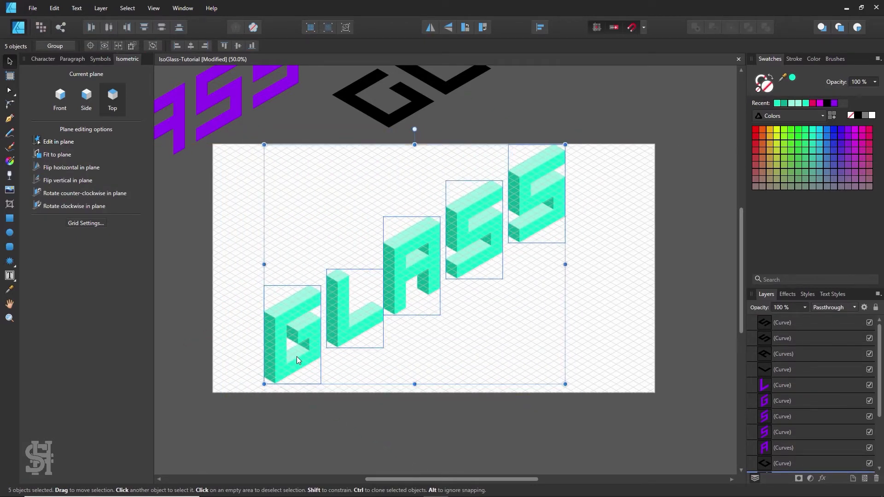
{"action": "left_click", "coordinate": [605, 344]}
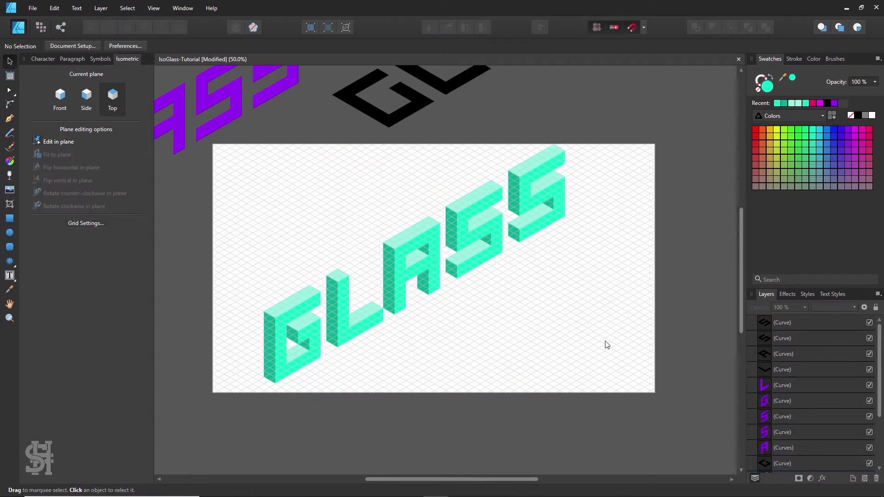
Select the five flat black GLASS letters above the artboard and move them onto it, against the turquoise word's upper edge
{"action": "scroll", "coordinate": [584, 345], "scroll_direction": "up", "scroll_amount": 5}
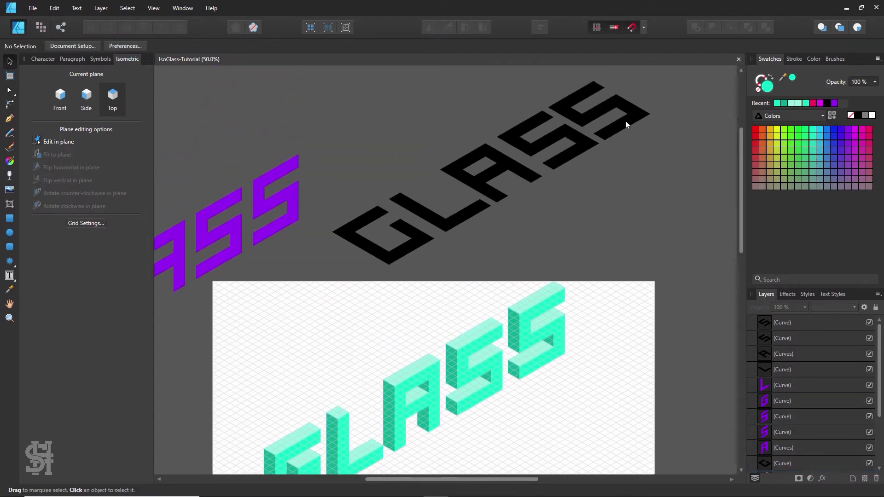
{"action": "left_click", "coordinate": [625, 121]}
{"action": "left_click", "coordinate": [530, 146], "text": "shift"}
{"action": "left_click", "coordinate": [464, 194], "text": "shift"}
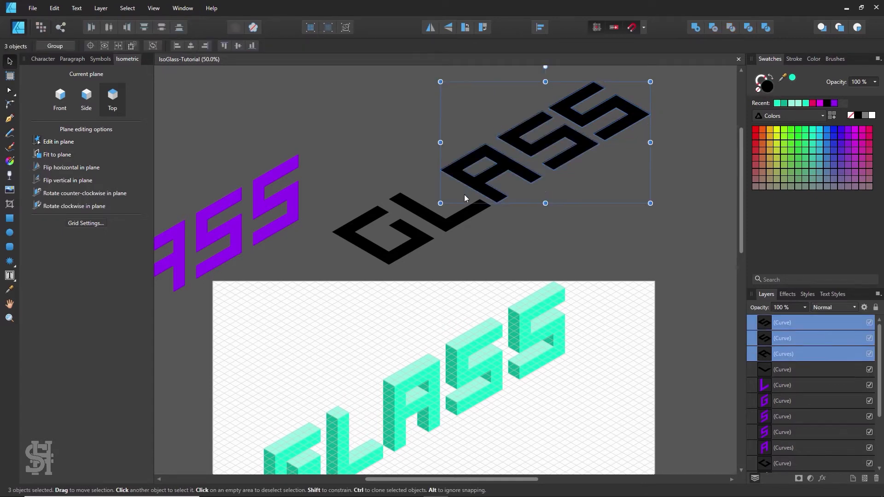
{"action": "left_click", "coordinate": [460, 213], "text": "shift"}
{"action": "left_click", "coordinate": [406, 247], "text": "shift"}
{"action": "left_click_drag", "start_coordinate": [407, 248], "coordinate": [313, 387]}
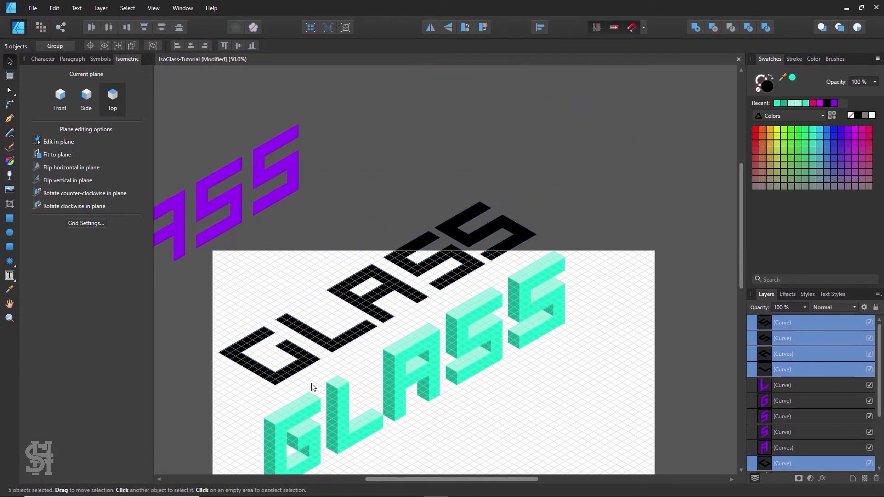
{"action": "scroll", "coordinate": [312, 387], "scroll_direction": "down", "scroll_amount": 2}
{"action": "left_click_drag", "start_coordinate": [290, 315], "coordinate": [272, 358]}
Select all five black letters and send them to the back, behind the turquoise letters
{"action": "key", "text": "z"}
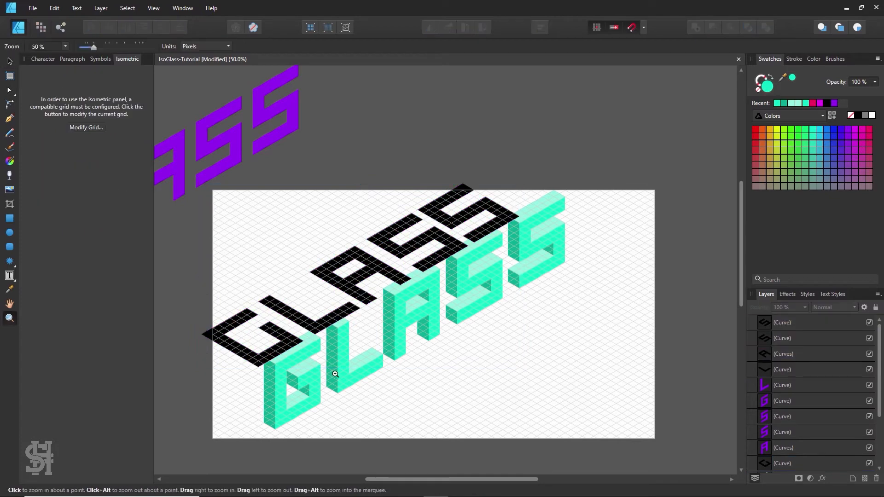
{"action": "left_click", "coordinate": [335, 373]}
{"action": "key", "text": "v"}
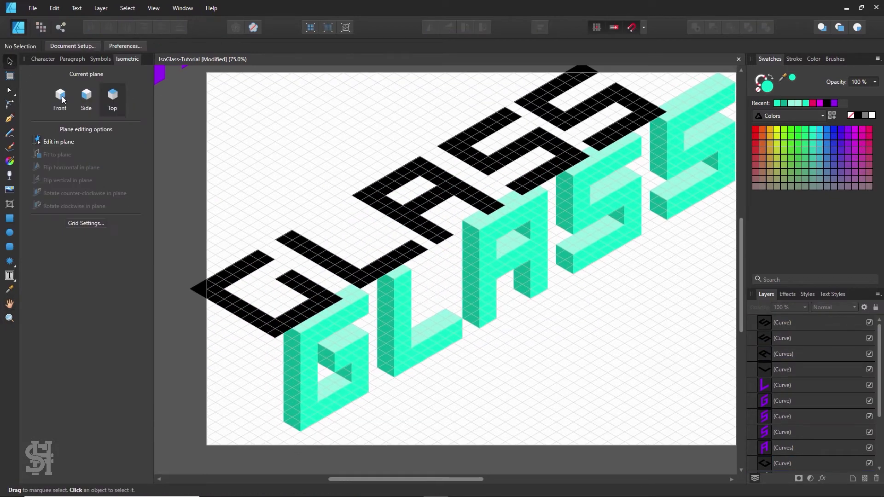
{"action": "left_click", "coordinate": [247, 261]}
{"action": "left_click", "coordinate": [295, 253], "text": "shift"}
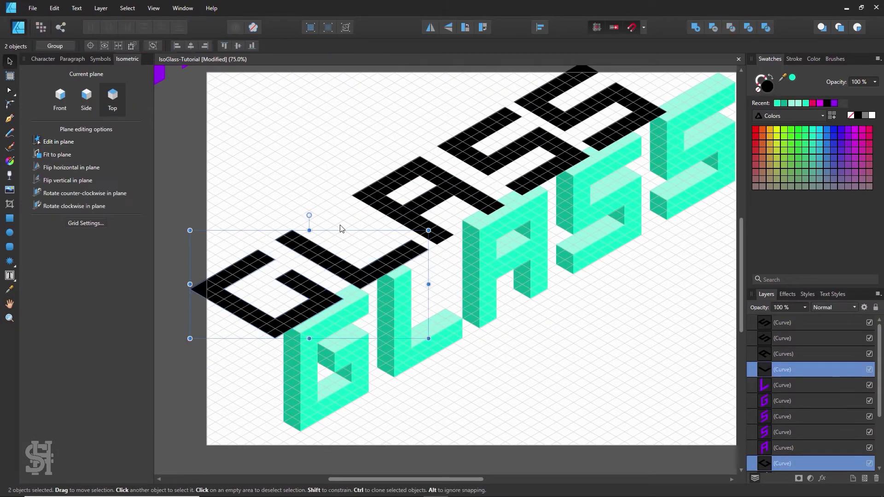
{"action": "left_click", "coordinate": [400, 203], "text": "shift"}
{"action": "left_click", "coordinate": [497, 148], "text": "shift"}
{"action": "left_click", "coordinate": [549, 106], "text": "shift"}
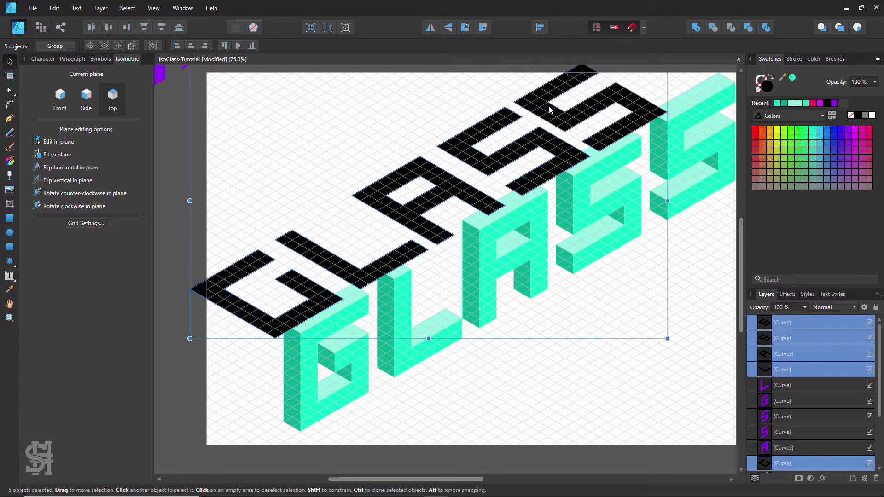
{"action": "key", "text": "ctrl+shift+bracketleft"}
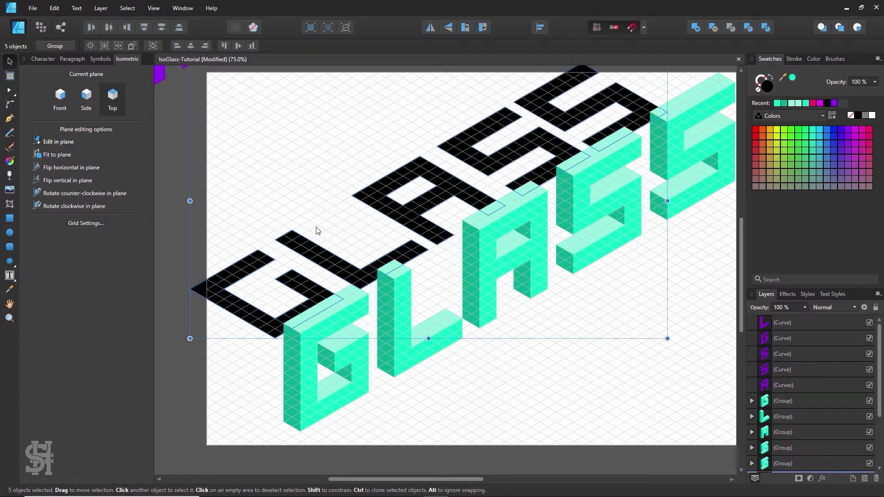
{"action": "left_click_drag", "start_coordinate": [306, 304], "coordinate": [314, 375]}
{"action": "key", "text": "ctrl+d"}
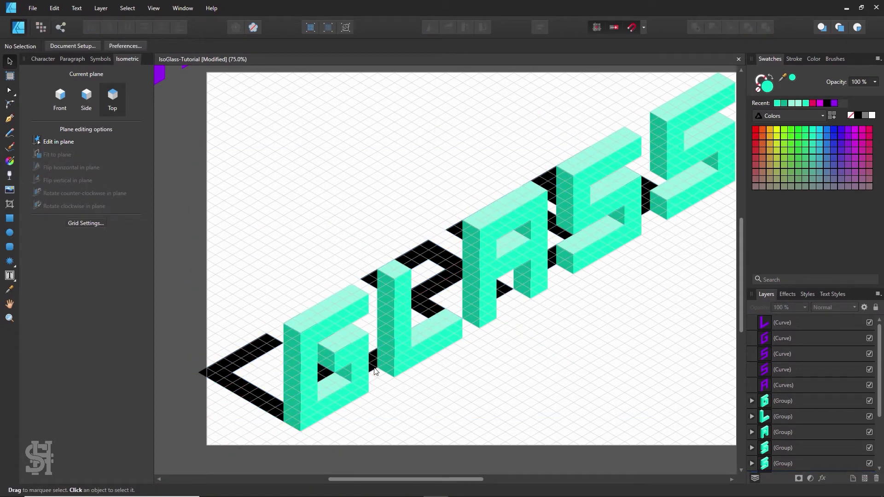
{"action": "left_click_drag", "start_coordinate": [369, 351], "coordinate": [358, 294]}
{"action": "key", "text": "ctrl+z"}
{"action": "key", "text": "ctrl+z"}
{"action": "key", "text": "ctrl+z"}
{"action": "key", "text": "ctrl+z"}
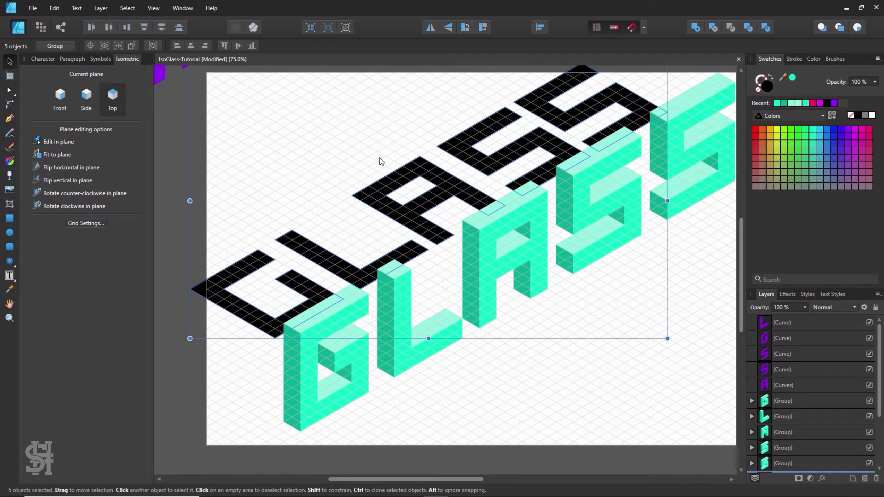
Select the five turquoise letter groups and set their opacity to 50 %
{"action": "key", "text": "ctrl+d"}
{"action": "key", "text": "ctrl+space"}
{"action": "left_click", "coordinate": [576, 282], "text": "alt"}
{"action": "key", "text": "space"}
{"action": "left_click_drag", "start_coordinate": [555, 286], "coordinate": [461, 270]}
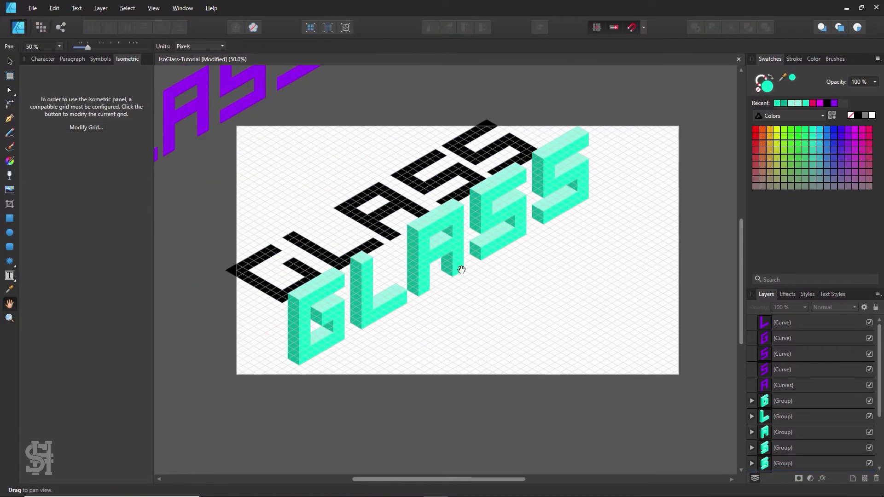
{"action": "left_click", "coordinate": [10, 61]}
{"action": "left_click", "coordinate": [318, 334]}
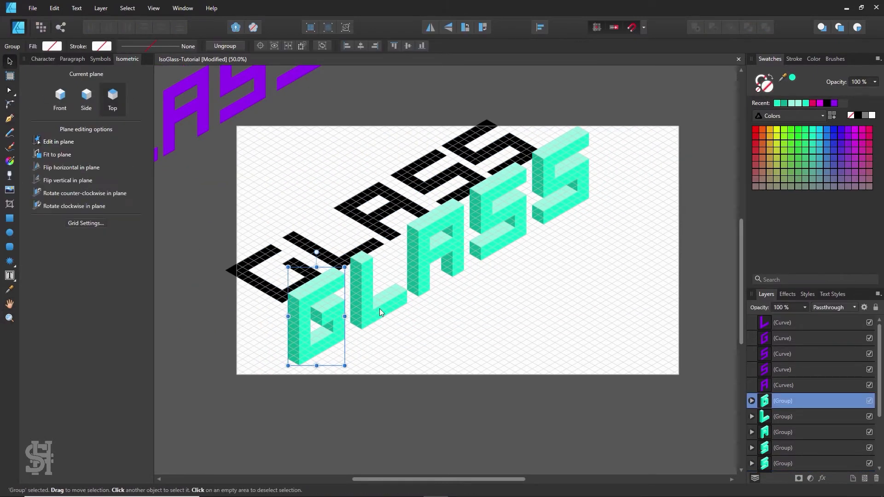
{"action": "left_click", "coordinate": [380, 308], "text": "shift"}
{"action": "left_click", "coordinate": [431, 265], "text": "shift"}
{"action": "left_click", "coordinate": [483, 232], "text": "shift"}
{"action": "left_click", "coordinate": [578, 189], "text": "shift"}
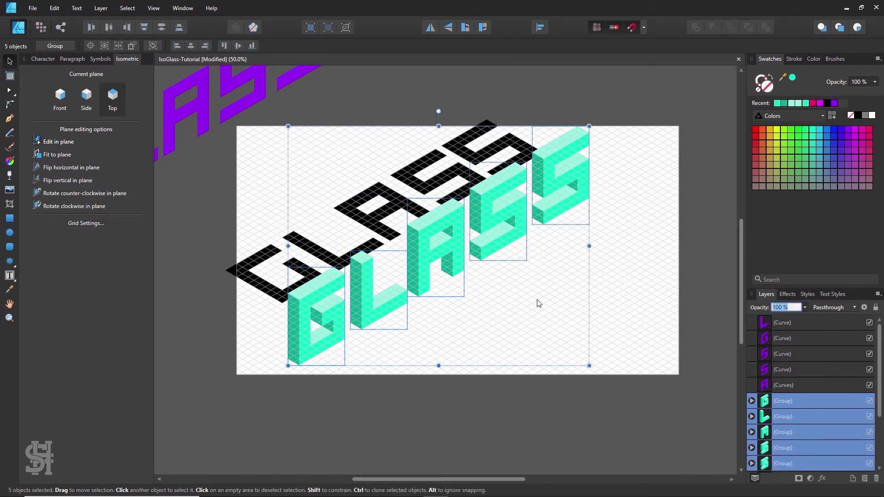
{"action": "type", "text": "50"}
{"action": "key", "text": "Return"}
{"action": "left_click", "coordinate": [490, 313]}
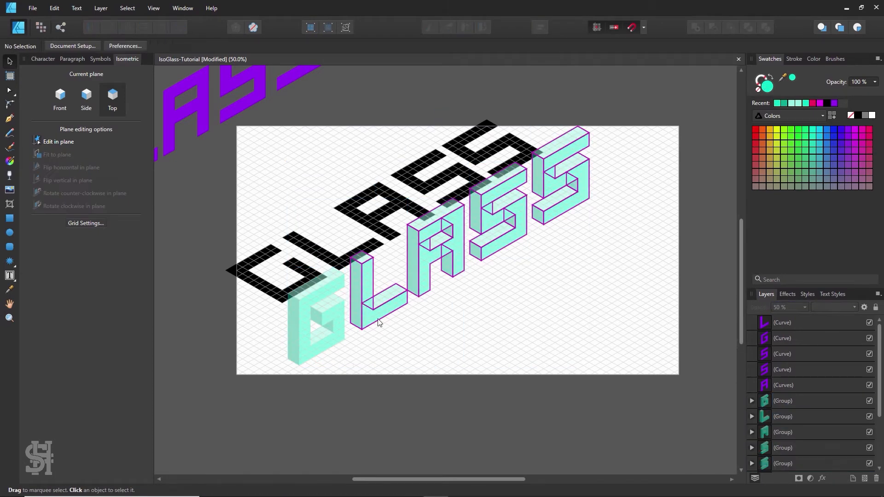
Move the black G down behind the turquoise G and align its lowest corner with the base corner of the dark side face
{"action": "left_click_drag", "start_coordinate": [272, 296], "coordinate": [283, 348]}
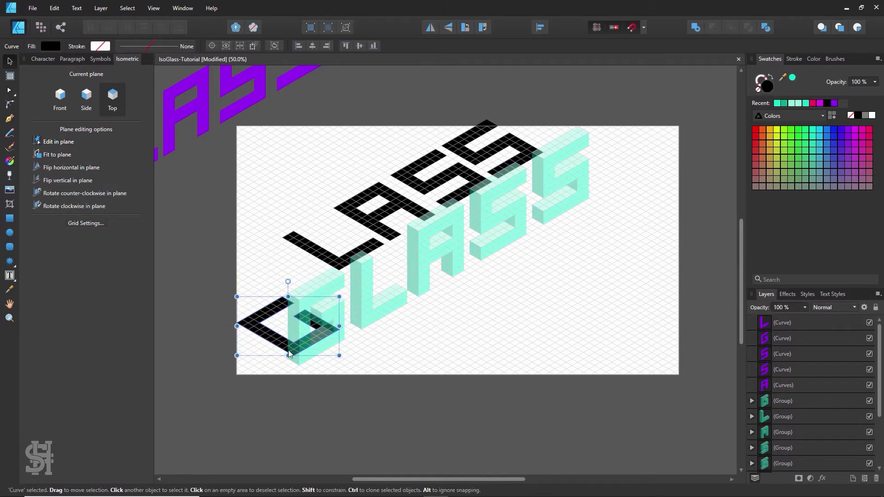
{"action": "key", "text": "z"}
{"action": "left_click", "coordinate": [291, 349]}
{"action": "left_click", "coordinate": [10, 60]}
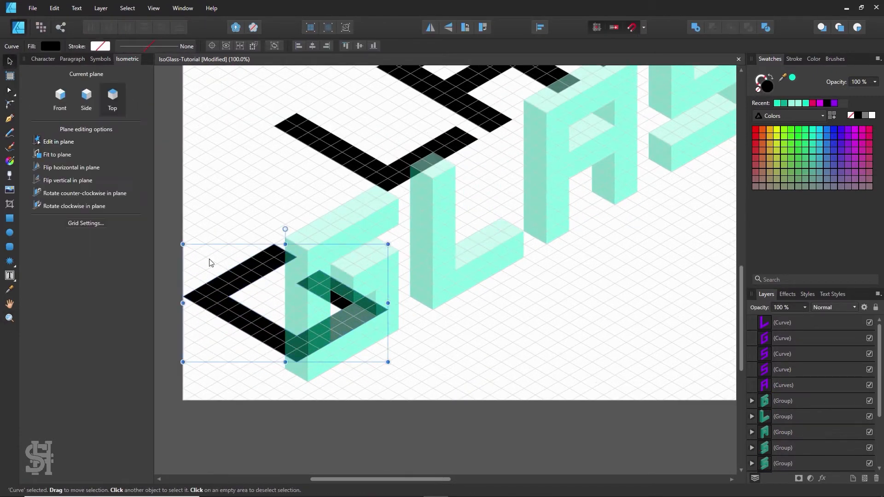
{"action": "mouse_move", "coordinate": [255, 328]}
{"action": "left_mouse_down"}
{"action": "mouse_move", "coordinate": [248, 323]}
{"action": "mouse_move", "coordinate": [244, 334]}
{"action": "left_mouse_up"}
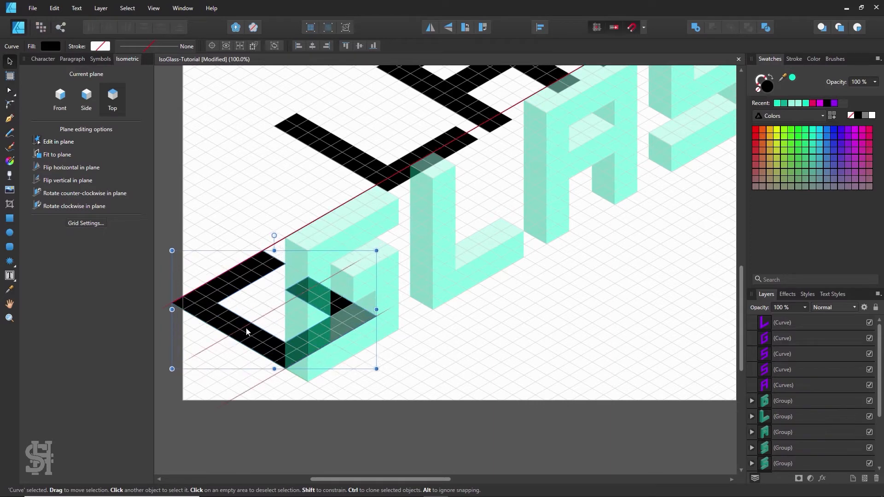
{"action": "left_click", "coordinate": [496, 360]}
{"action": "scroll", "coordinate": [495, 361], "scroll_direction": "up", "scroll_amount": 1}
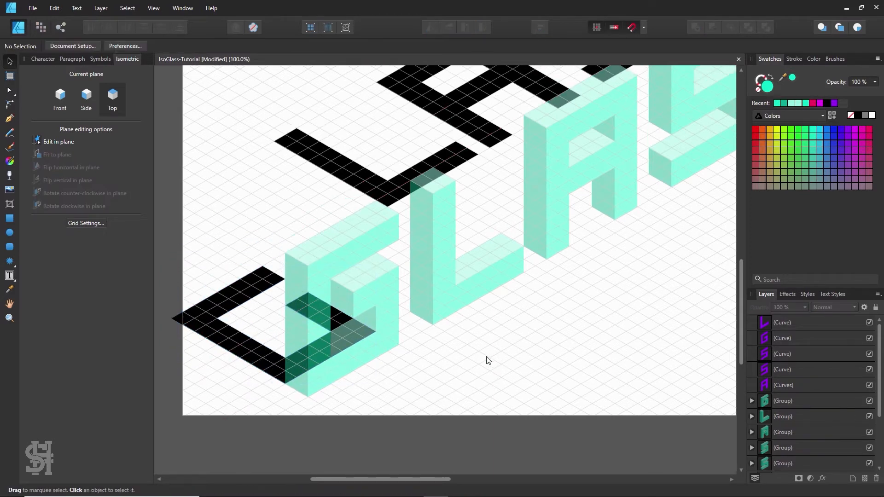
Move the black L and the black A down so each meets the base corners of its turquoise letter
{"action": "key", "text": "h"}
{"action": "left_click_drag", "start_coordinate": [475, 351], "coordinate": [419, 390]}
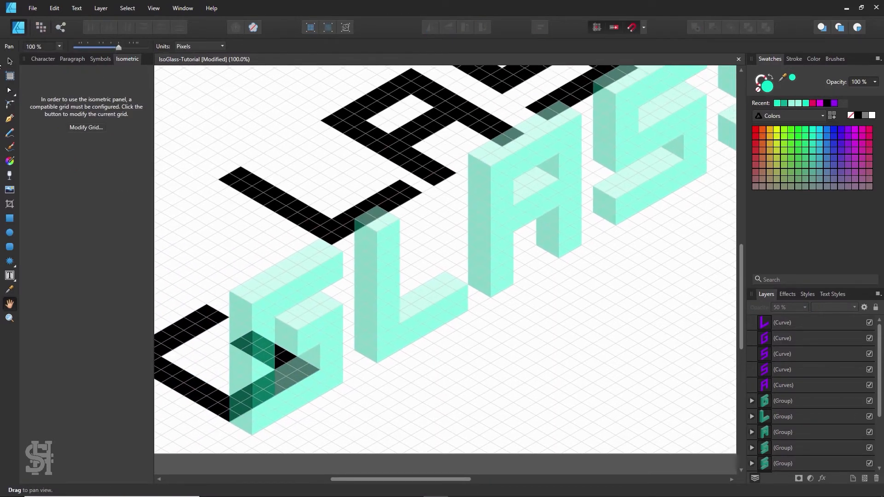
{"action": "left_click", "coordinate": [12, 61]}
{"action": "left_click_drag", "start_coordinate": [321, 225], "coordinate": [342, 330]}
{"action": "left_click_drag", "start_coordinate": [465, 253], "coordinate": [465, 279]}
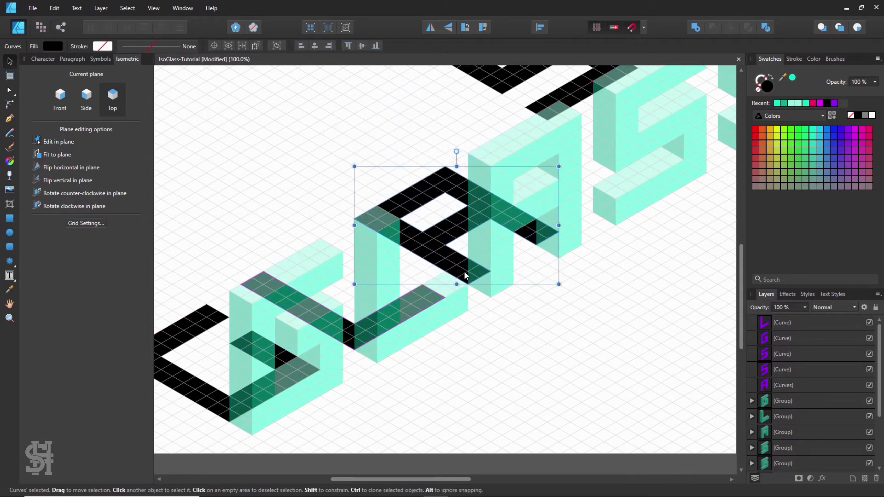
{"action": "left_click", "coordinate": [609, 306]}
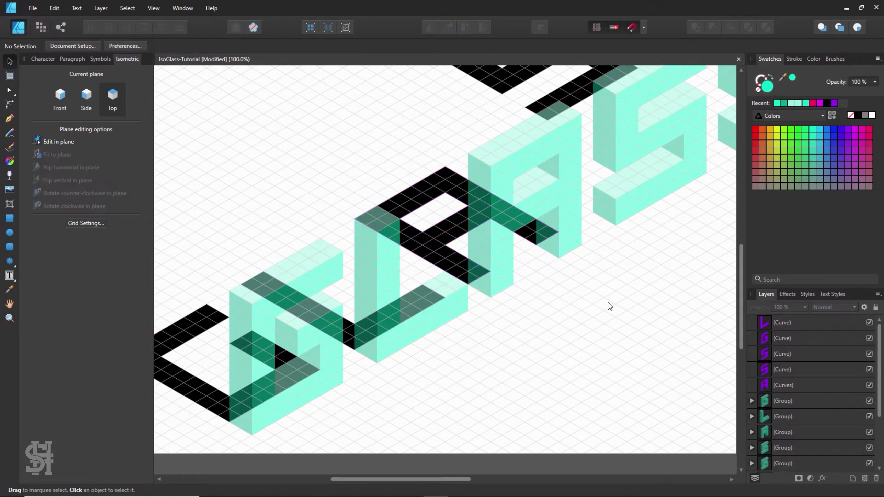
Move both black S letters down so each meets the base corners of its turquoise S
{"action": "key", "text": "space"}
{"action": "left_click_drag", "start_coordinate": [648, 241], "coordinate": [516, 337]}
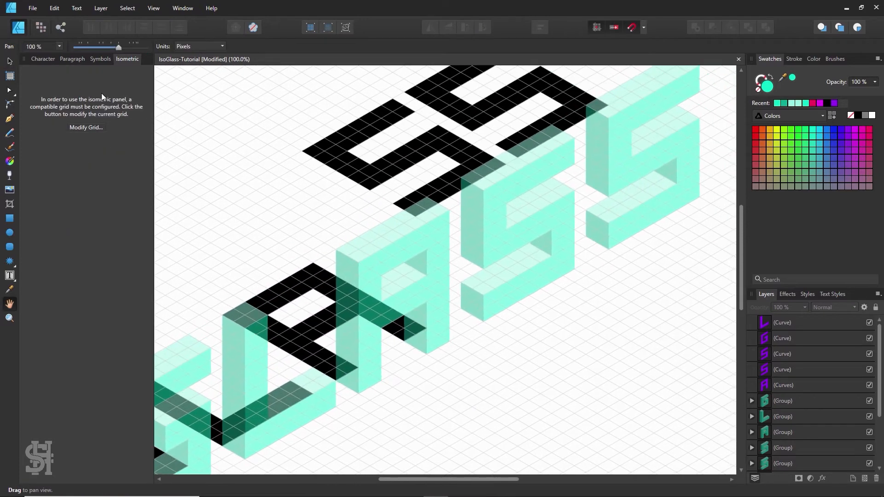
{"action": "left_click", "coordinate": [9, 61]}
{"action": "left_click_drag", "start_coordinate": [400, 174], "coordinate": [447, 266]}
{"action": "scroll", "coordinate": [529, 177], "scroll_direction": "up", "scroll_amount": 1}
{"action": "left_click_drag", "start_coordinate": [554, 146], "coordinate": [626, 226]}
{"action": "left_click", "coordinate": [594, 353]}
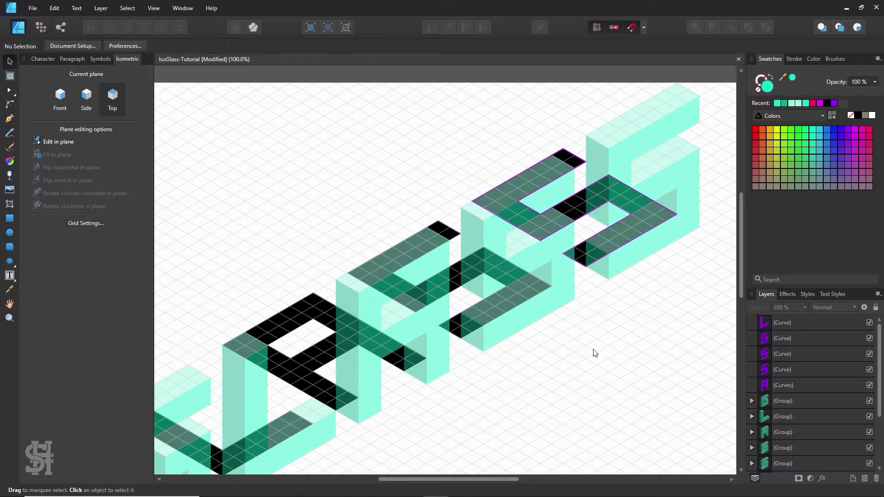
{"action": "key", "text": "space"}
{"action": "left_click_drag", "start_coordinate": [429, 409], "coordinate": [557, 277]}
{"action": "key", "text": "alt+space"}
{"action": "left_click", "coordinate": [597, 253], "text": "alt"}
{"action": "key", "text": "space"}
{"action": "left_click", "coordinate": [10, 61]}
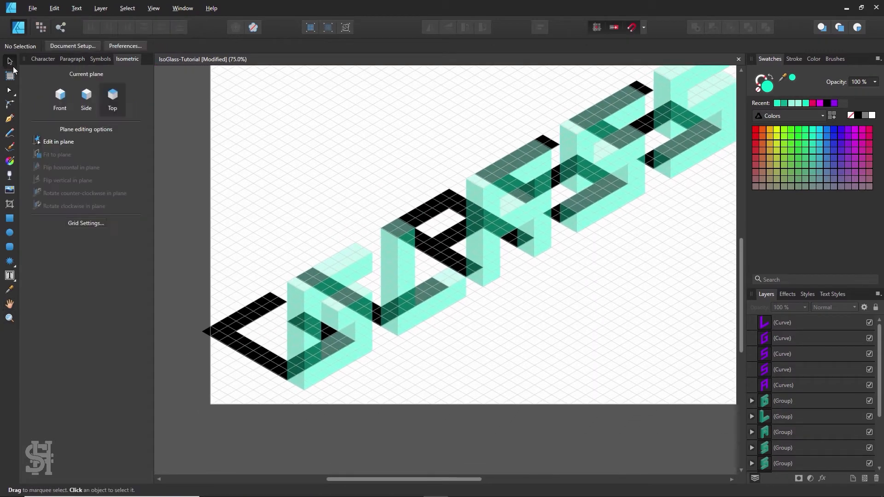
{"action": "left_click", "coordinate": [255, 316]}
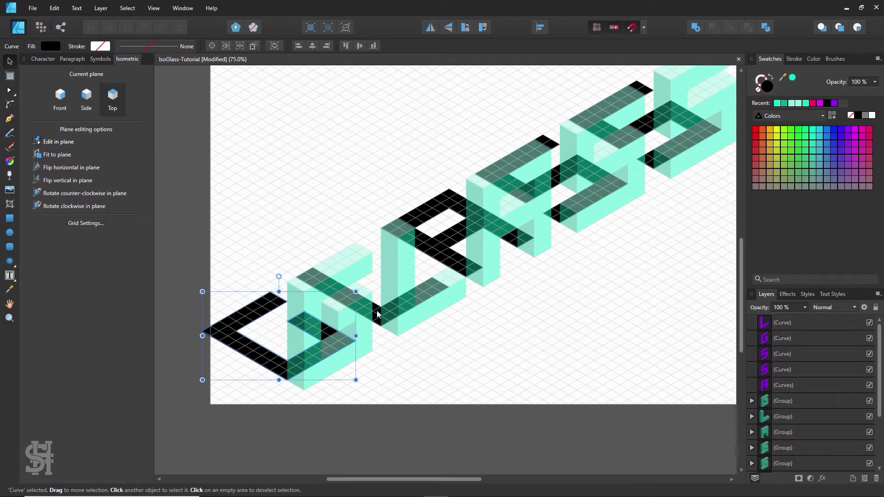
{"action": "left_click", "coordinate": [410, 285], "text": "shift"}
{"action": "left_click", "coordinate": [420, 212], "text": "shift"}
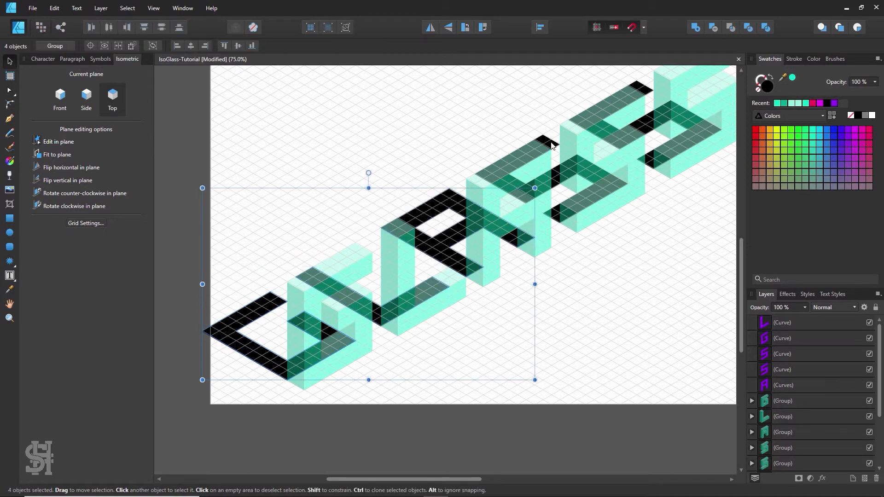
{"action": "scroll", "coordinate": [655, 193], "scroll_direction": "up", "scroll_amount": 3}
{"action": "left_click", "coordinate": [654, 197], "text": "shift"}
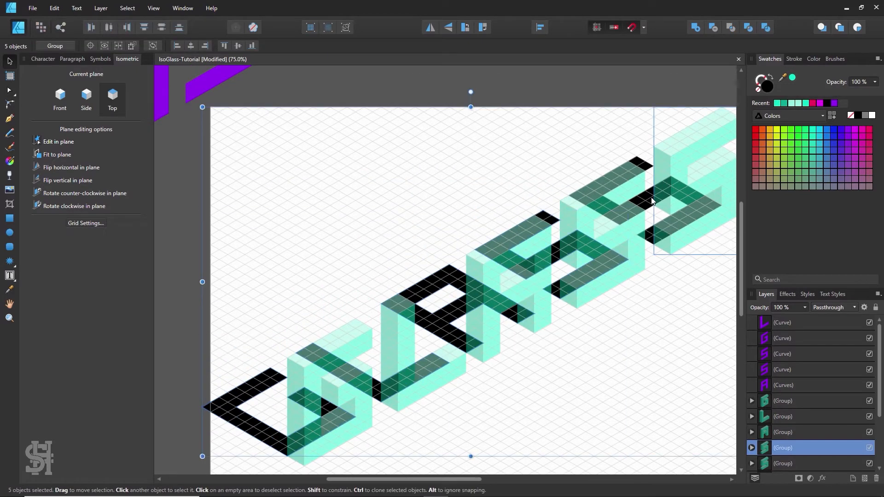
{"action": "left_click", "coordinate": [655, 339]}
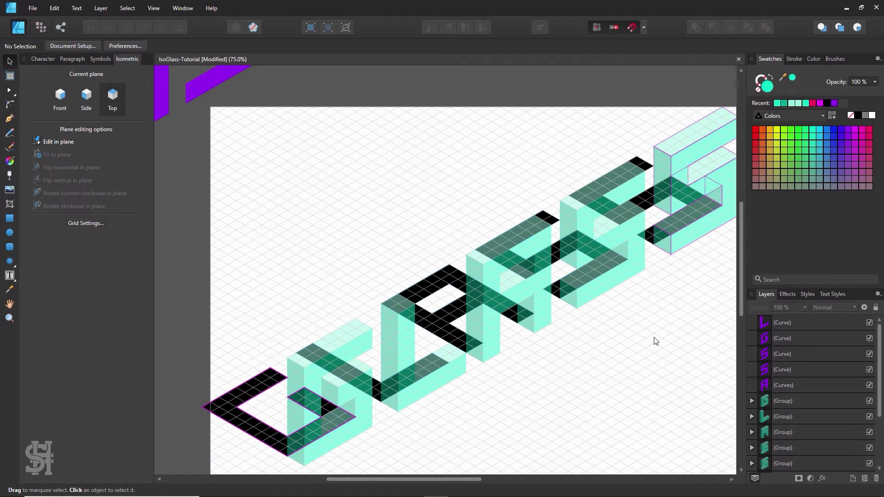
Select all five black shadow letters, leaving out the turquoise groups, and group them
{"action": "left_click", "coordinate": [642, 206]}
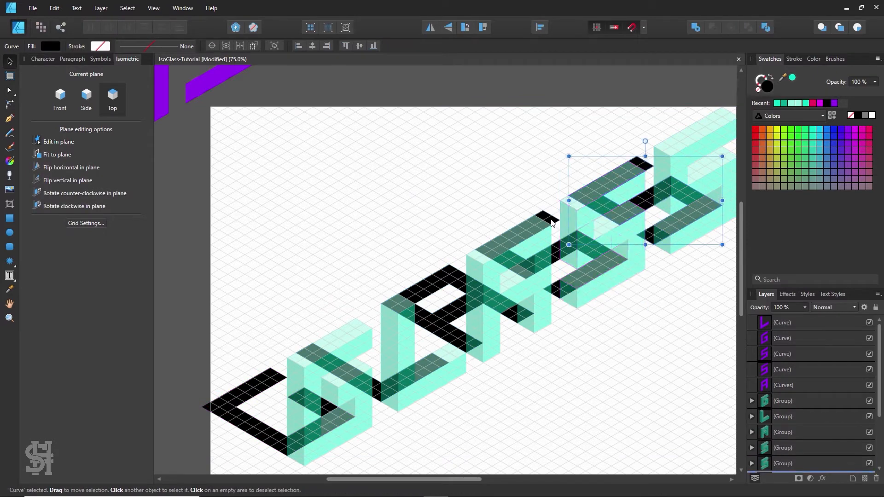
{"action": "left_click", "coordinate": [518, 244], "text": "shift"}
{"action": "left_click", "coordinate": [383, 353], "text": "shift"}
{"action": "scroll", "coordinate": [380, 354], "scroll_direction": "down", "scroll_amount": 2}
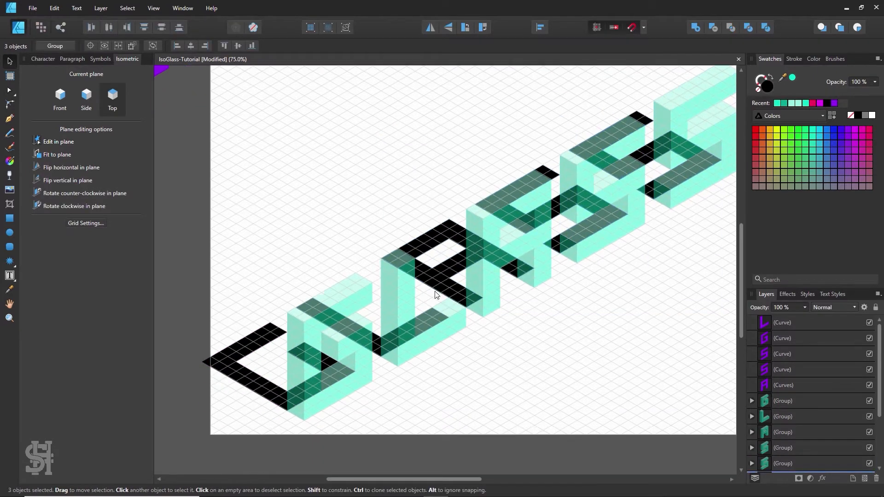
{"action": "left_click", "coordinate": [352, 366], "text": "shift"}
{"action": "left_click", "coordinate": [259, 389], "text": "shift"}
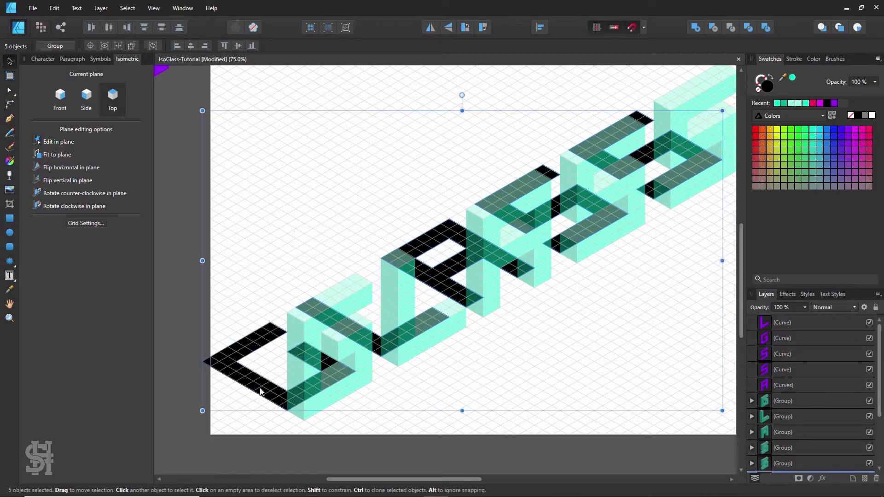
{"action": "key", "text": "ctrl+g"}
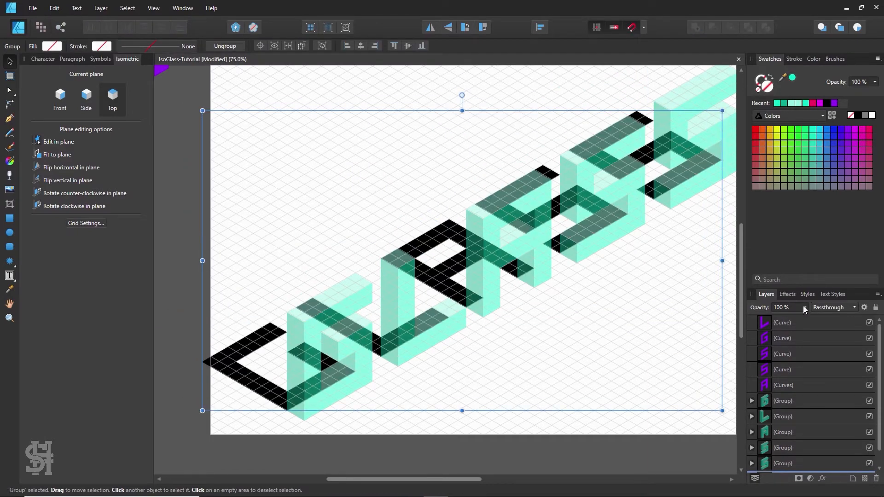
Set the opacity of the black shadow group to 50 %
{"action": "left_click", "coordinate": [804, 307]}
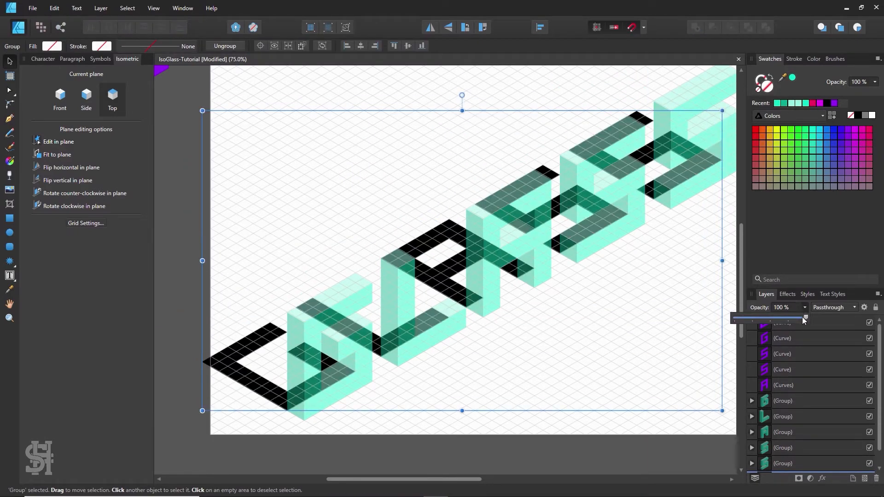
{"action": "left_click_drag", "start_coordinate": [807, 317], "coordinate": [774, 317]}
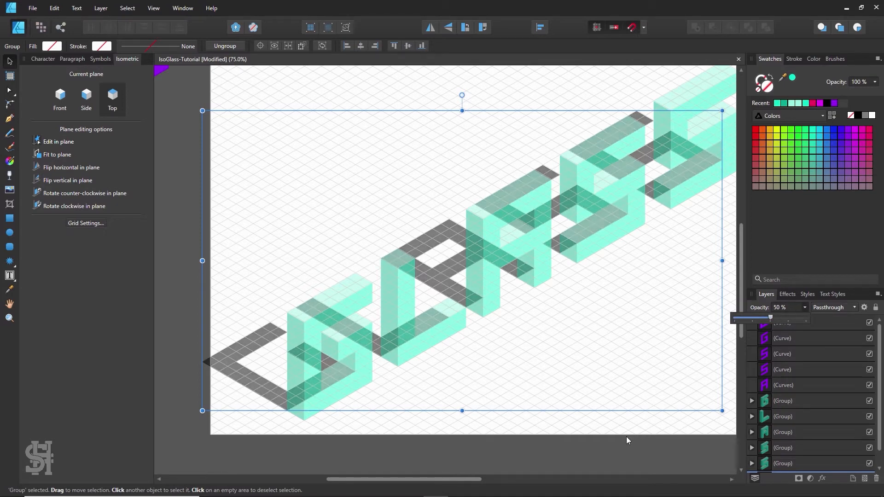
{"action": "left_click", "coordinate": [586, 436]}
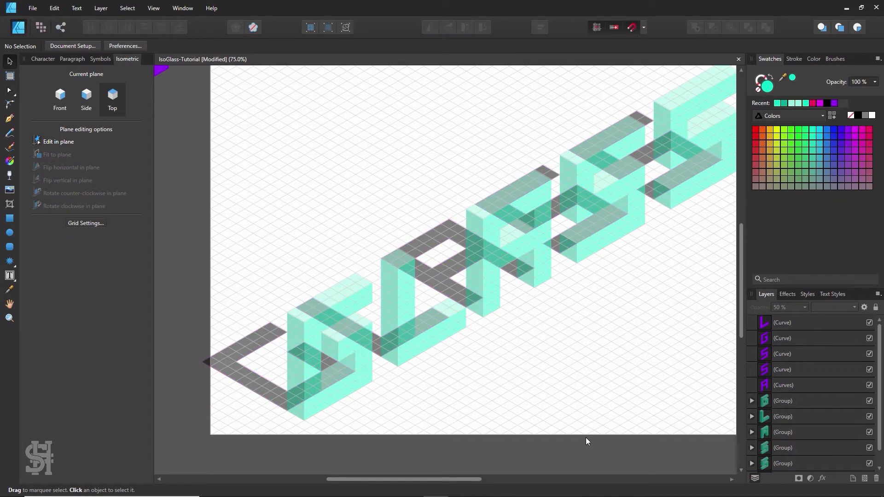
Apply a linear transparency gradient to the shadow group along the isometric grid, fading the shadows out away from the letters' bases
{"action": "left_click", "coordinate": [546, 173]}
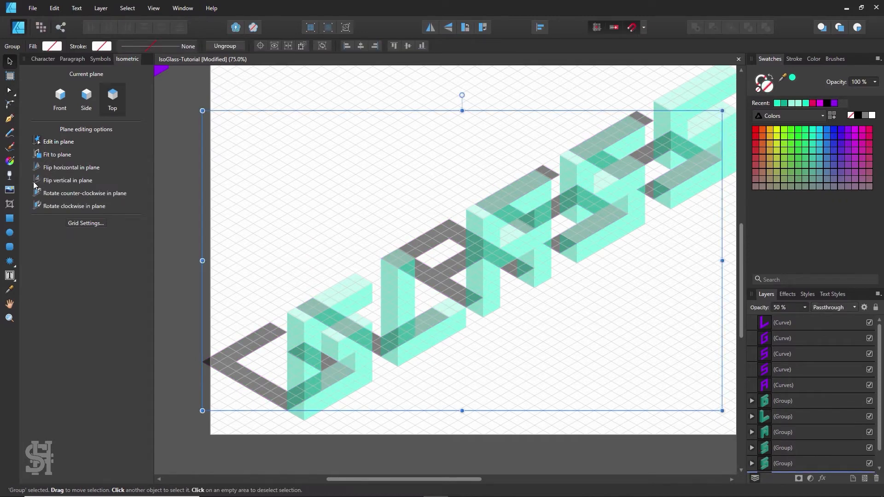
{"action": "left_click", "coordinate": [10, 175]}
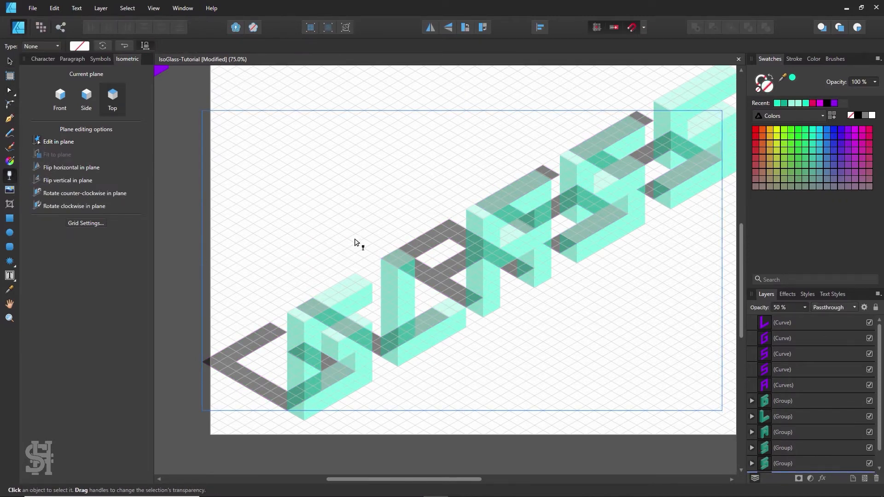
{"action": "left_click_drag", "start_coordinate": [364, 231], "coordinate": [399, 247]}
{"action": "key", "text": "ctrl+z"}
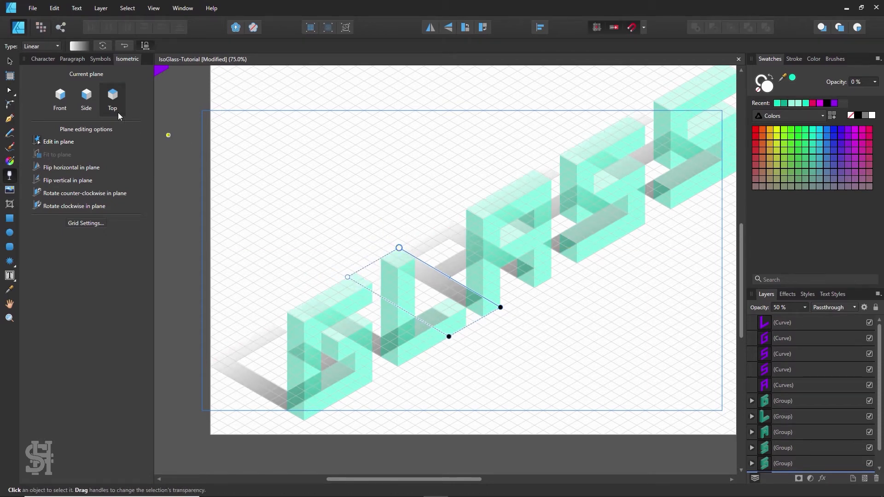
{"action": "left_click", "coordinate": [9, 61]}
{"action": "left_click", "coordinate": [370, 79]}
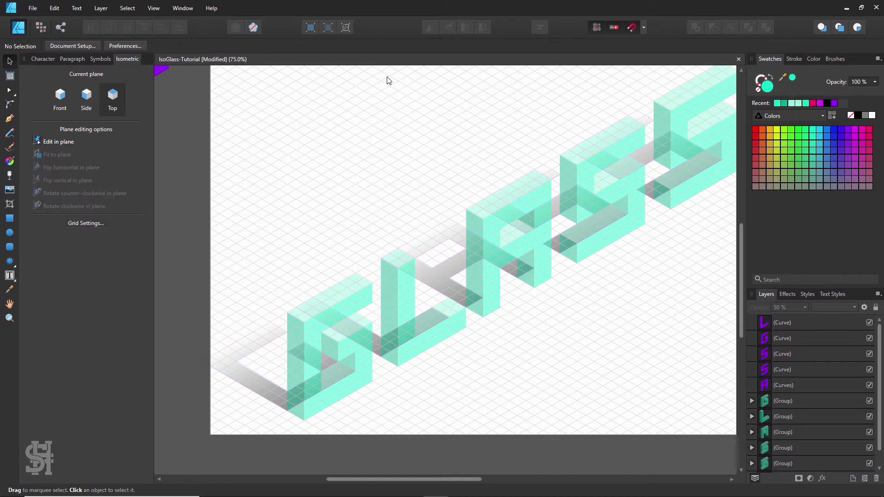
{"action": "key", "text": "h"}
{"action": "scroll", "coordinate": [575, 311], "scroll_direction": "down", "scroll_amount": 1}
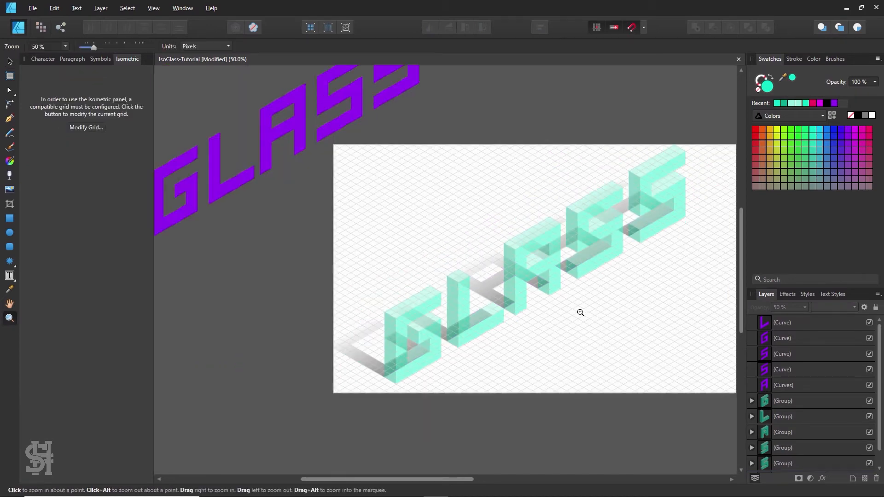
{"action": "left_click_drag", "start_coordinate": [578, 310], "coordinate": [528, 300]}
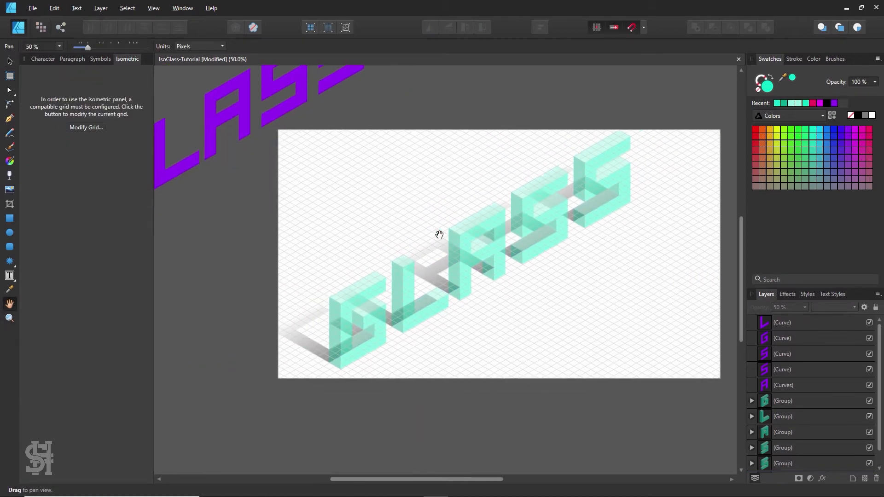
{"action": "left_click", "coordinate": [14, 61]}
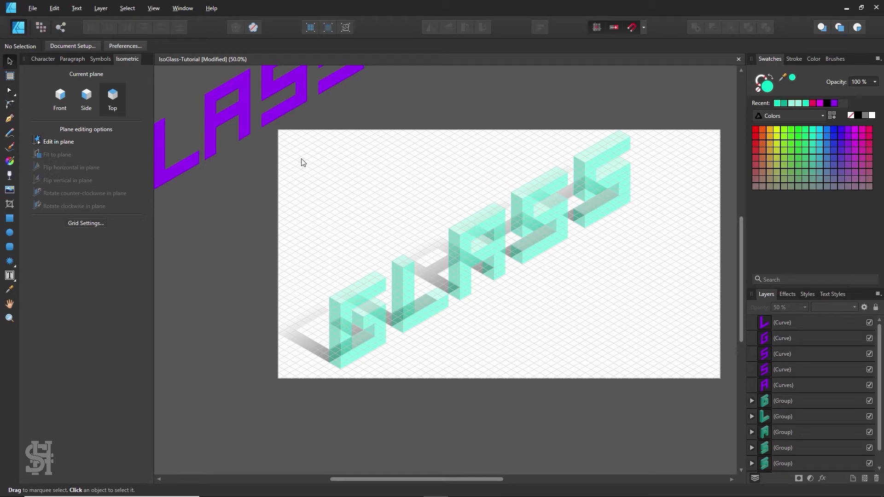
Duplicate the five purple flat GLASS letters and place the copy over the upper-left part of the artboard
{"action": "left_click_drag", "start_coordinate": [312, 167], "coordinate": [441, 216]}
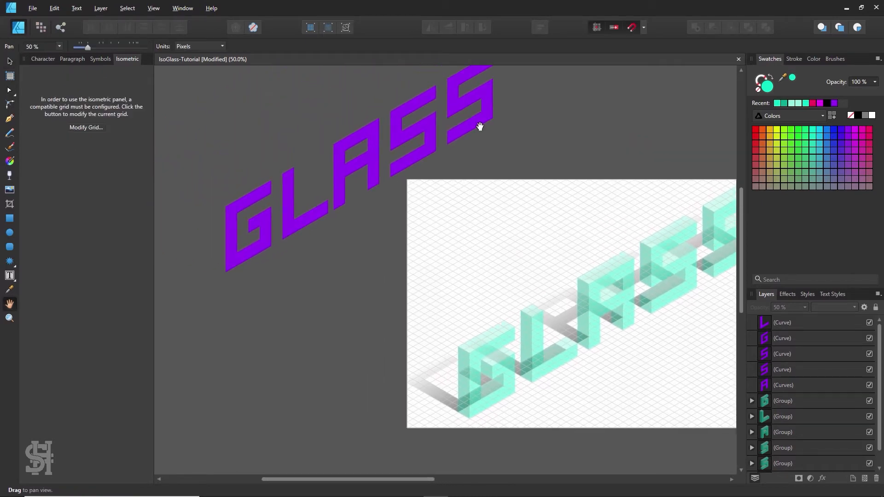
{"action": "left_click", "coordinate": [9, 61]}
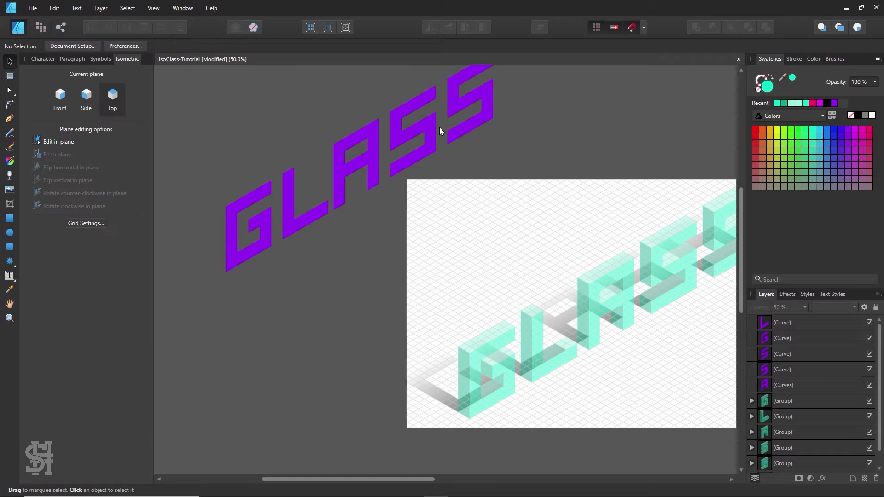
{"action": "left_click", "coordinate": [486, 98]}
{"action": "left_click", "coordinate": [389, 138], "text": "shift"}
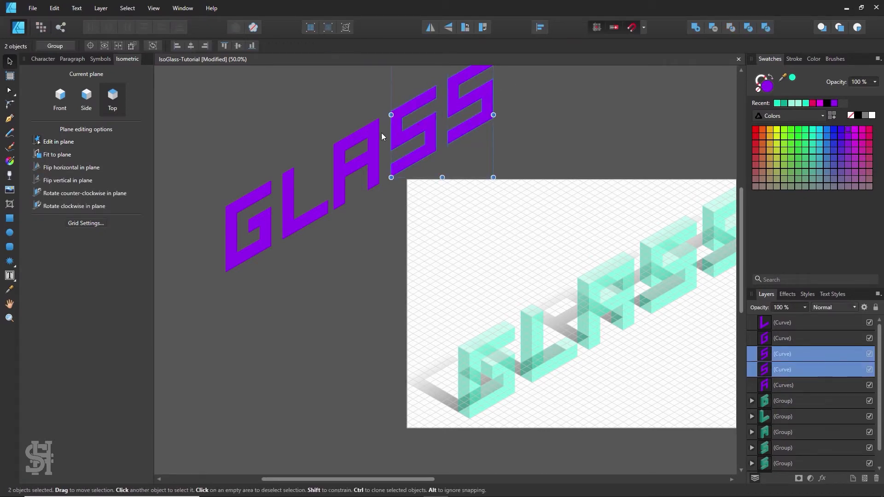
{"action": "left_click", "coordinate": [297, 179], "text": "shift"}
{"action": "left_click", "coordinate": [281, 198], "text": "shift"}
{"action": "left_click", "coordinate": [257, 194], "text": "shift"}
{"action": "left_click_drag", "start_coordinate": [257, 193], "coordinate": [400, 252]}
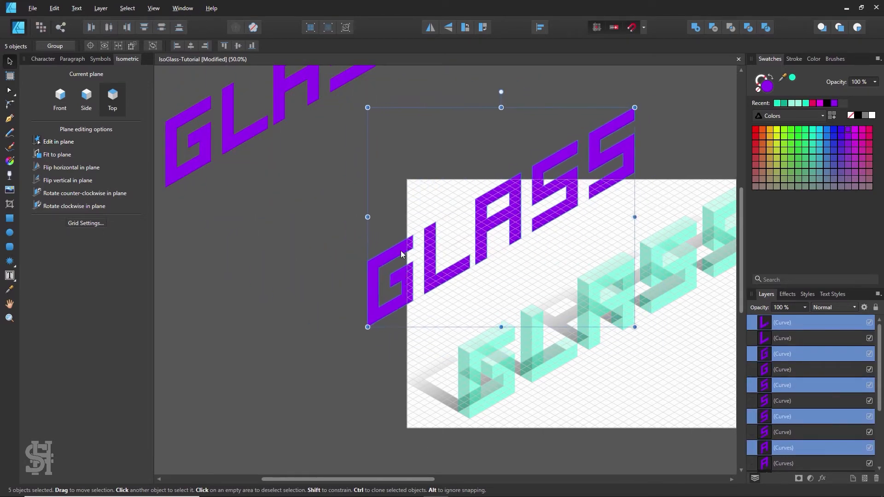
{"action": "key", "text": "space"}
{"action": "left_click_drag", "start_coordinate": [511, 277], "coordinate": [409, 277]}
{"action": "left_click", "coordinate": [10, 62]}
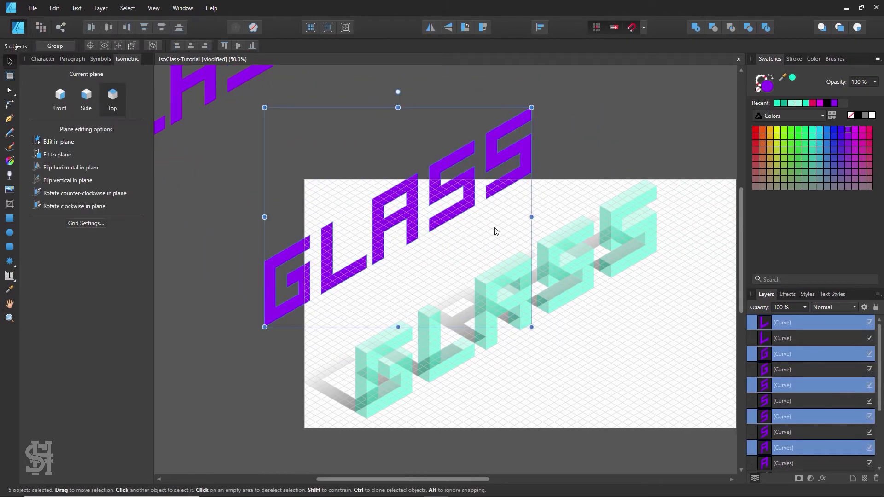
{"action": "left_click", "coordinate": [593, 181]}
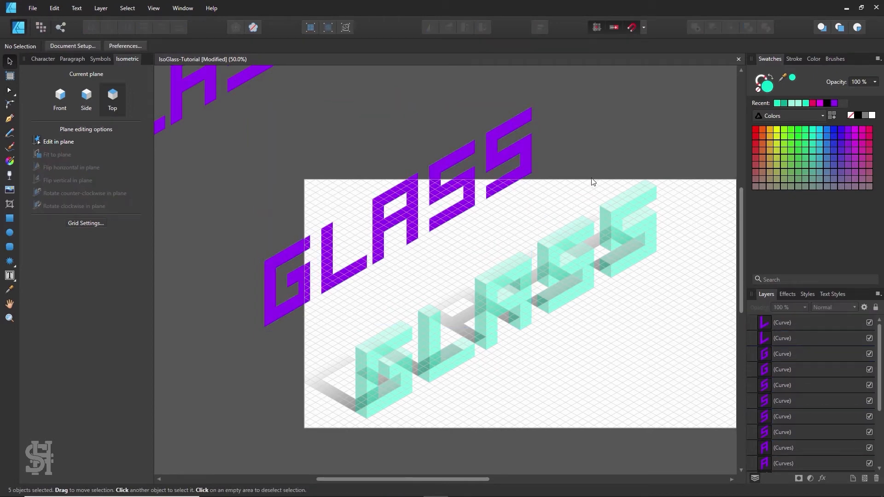
Move the copied purple GLASS letters off the artboard, beyond its upper-right corner
{"action": "key", "text": "z"}
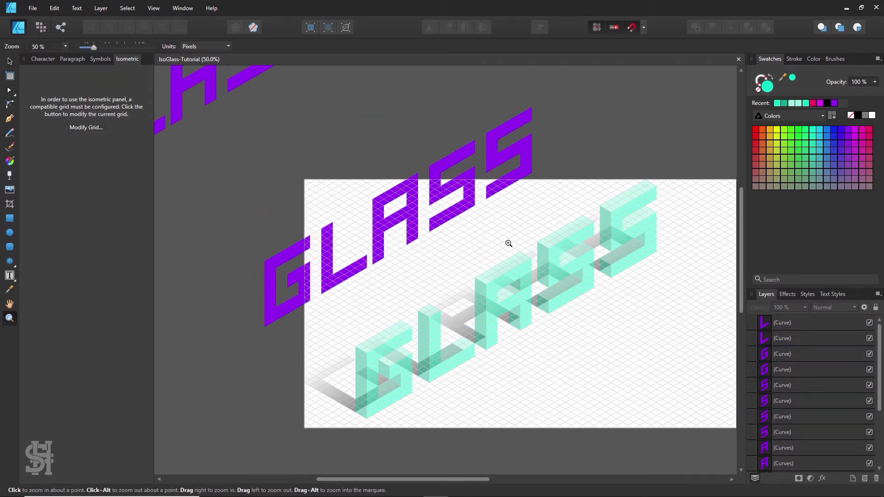
{"action": "left_click", "coordinate": [582, 353], "text": "alt"}
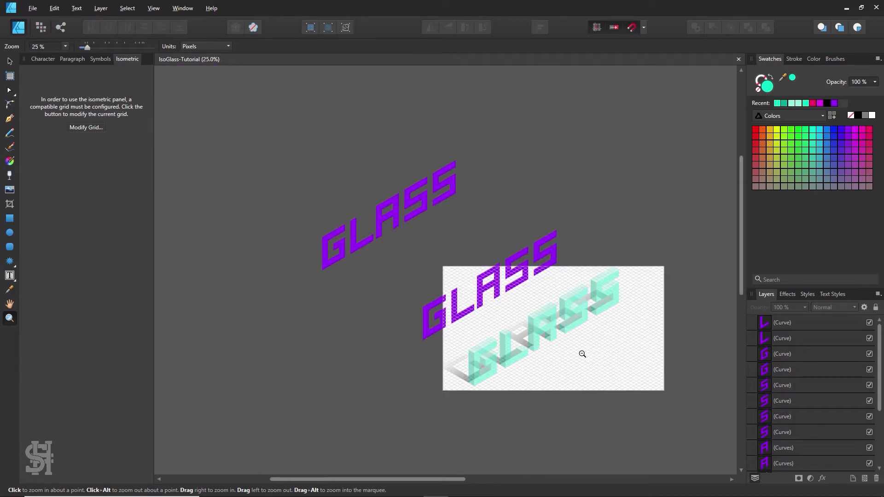
{"action": "left_click_drag", "start_coordinate": [327, 229], "coordinate": [172, 136]}
{"action": "left_click", "coordinate": [12, 64]}
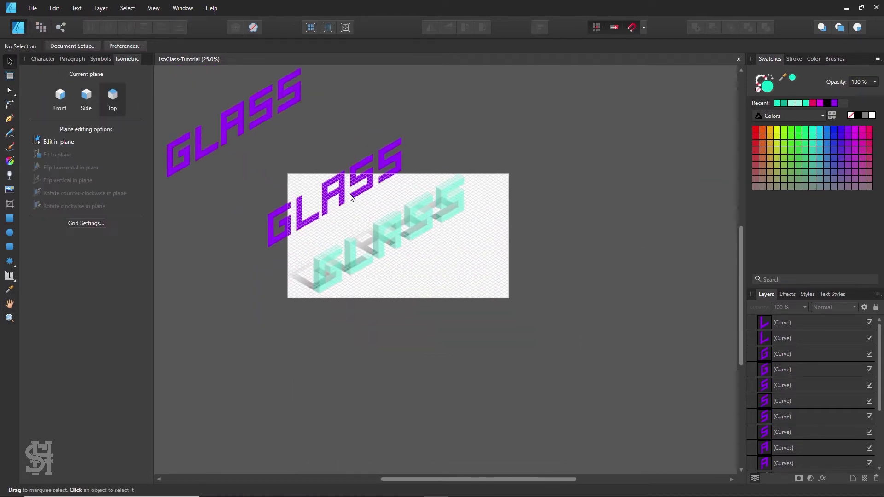
{"action": "left_click_drag", "start_coordinate": [340, 193], "coordinate": [306, 170]}
{"action": "key", "text": "ctrl+z"}
{"action": "left_click_drag", "start_coordinate": [422, 140], "coordinate": [233, 212]}
{"action": "key", "text": "ctrl+z"}
{"action": "left_click", "coordinate": [385, 161], "text": "shift"}
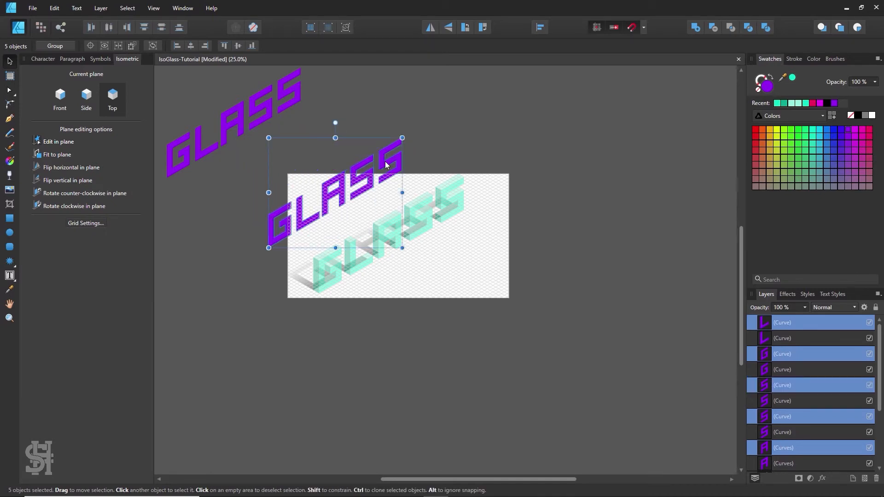
{"action": "left_click_drag", "start_coordinate": [385, 161], "coordinate": [564, 67]}
Duplicate the green 3D GLASS letters together with their shadow, placing the copy below and to the right of the artboard
{"action": "left_click_drag", "start_coordinate": [496, 173], "coordinate": [258, 340]}
{"action": "mouse_move", "coordinate": [326, 281]}
{"action": "left_mouse_down"}
{"action": "mouse_move", "coordinate": [460, 368]}
{"action": "mouse_move", "coordinate": [520, 429]}
{"action": "left_mouse_up"}
{"action": "left_click", "coordinate": [406, 380]}
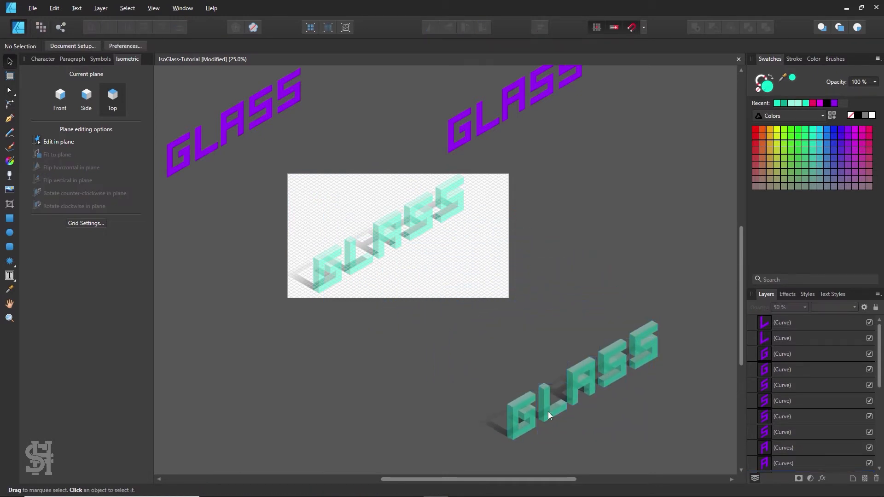
{"action": "scroll", "coordinate": [555, 354], "scroll_direction": "down", "scroll_amount": 5}
Ungroup the shadow group of the GLASS lettering on the artboard into separate letter shadows
{"action": "key", "text": "z"}
{"action": "left_click", "coordinate": [614, 298]}
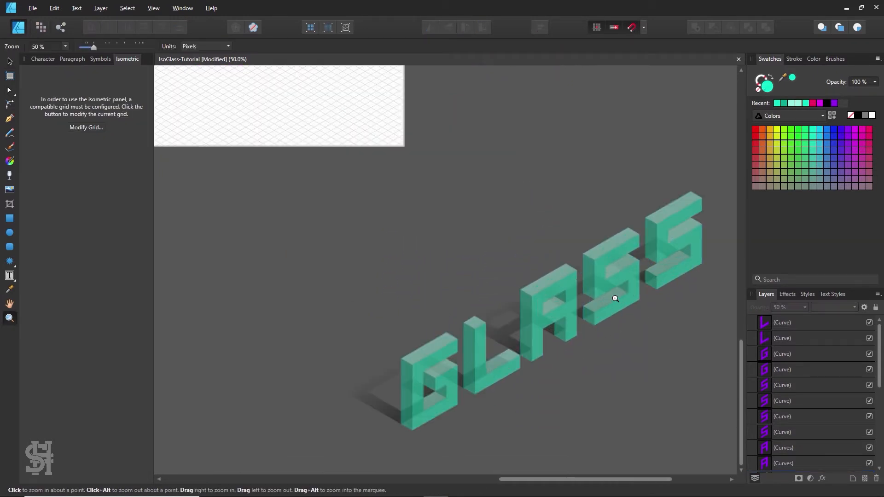
{"action": "left_click", "coordinate": [615, 299]}
{"action": "left_click", "coordinate": [385, 162], "text": "alt"}
{"action": "left_click", "coordinate": [385, 162], "text": "alt"}
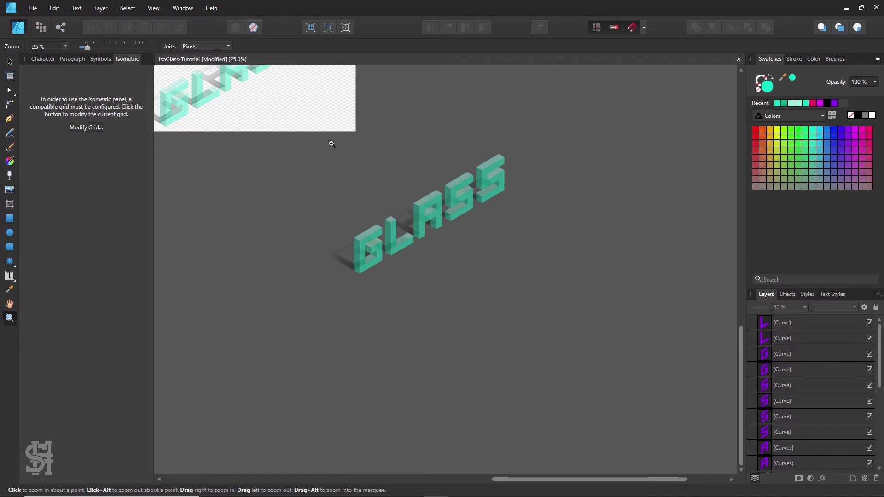
{"action": "left_click", "coordinate": [402, 225]}
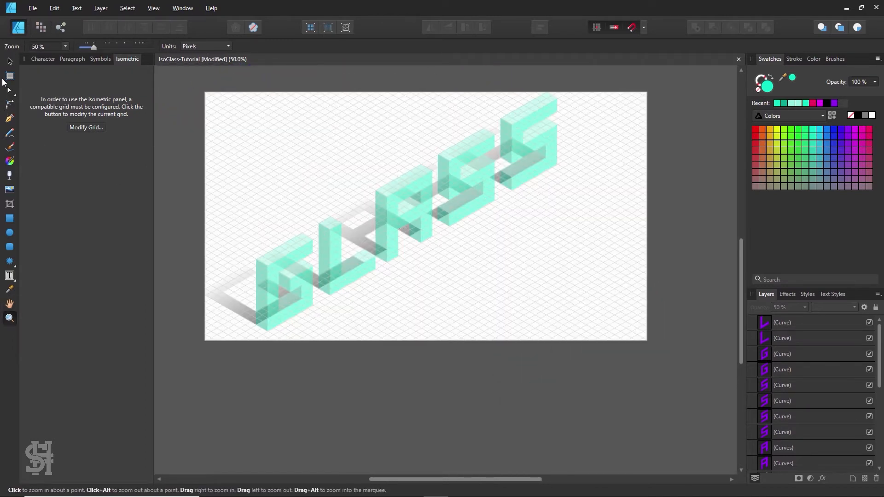
{"action": "left_click", "coordinate": [11, 61]}
{"action": "left_click", "coordinate": [224, 294]}
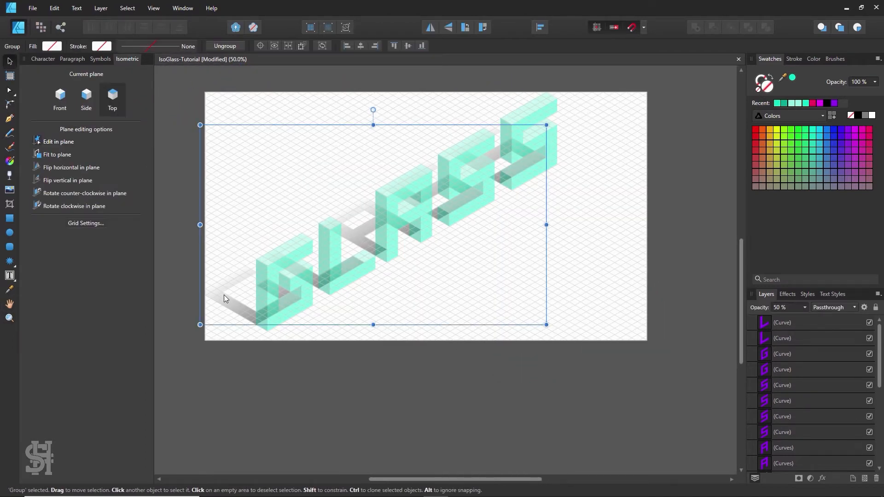
{"action": "key", "text": "ctrl+shift+g"}
{"action": "left_click", "coordinate": [310, 386]}
Apply a linear transparency gradient to the G shadow, fading it out toward the upper left, away from the letter's base
{"action": "left_click", "coordinate": [233, 306]}
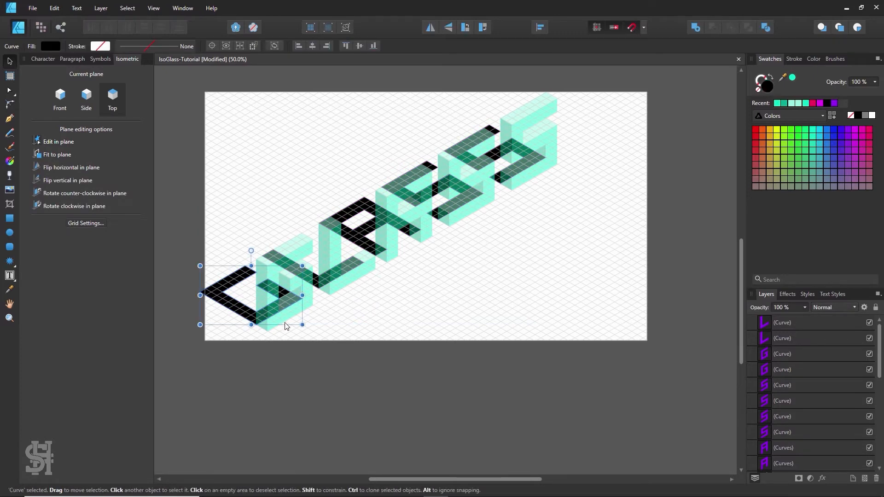
{"action": "key", "text": "h"}
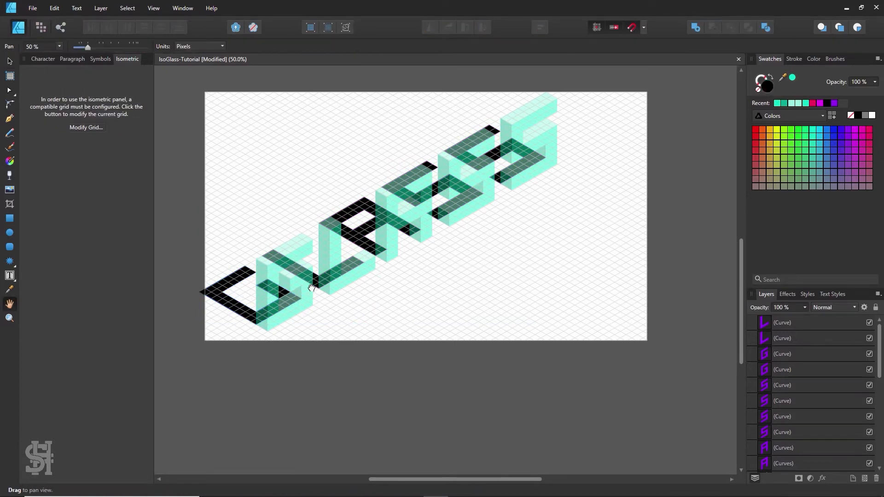
{"action": "left_click_drag", "start_coordinate": [311, 288], "coordinate": [343, 287]}
{"action": "left_click", "coordinate": [9, 61]}
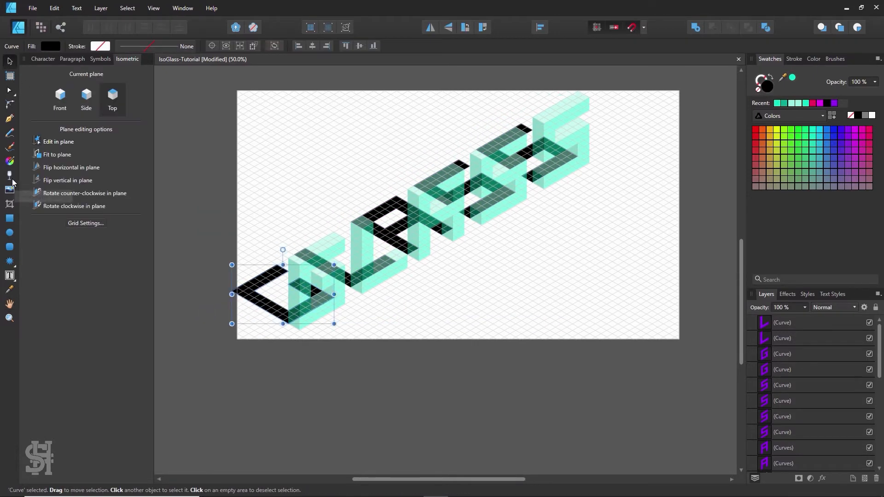
{"action": "left_click", "coordinate": [10, 175]}
{"action": "mouse_move", "coordinate": [254, 279]}
{"action": "left_mouse_down"}
{"action": "mouse_move", "coordinate": [293, 308]}
{"action": "mouse_move", "coordinate": [249, 281]}
{"action": "left_mouse_up"}
{"action": "key", "text": "ctrl+z"}
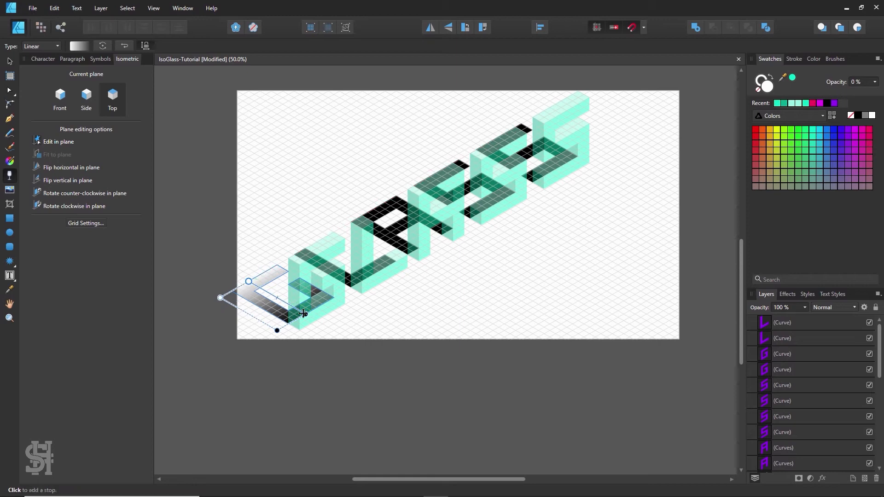
Apply a linear transparency gradient to the L shadow, running from its lower-right edge and fading out toward the upper left
{"action": "left_click", "coordinate": [304, 268]}
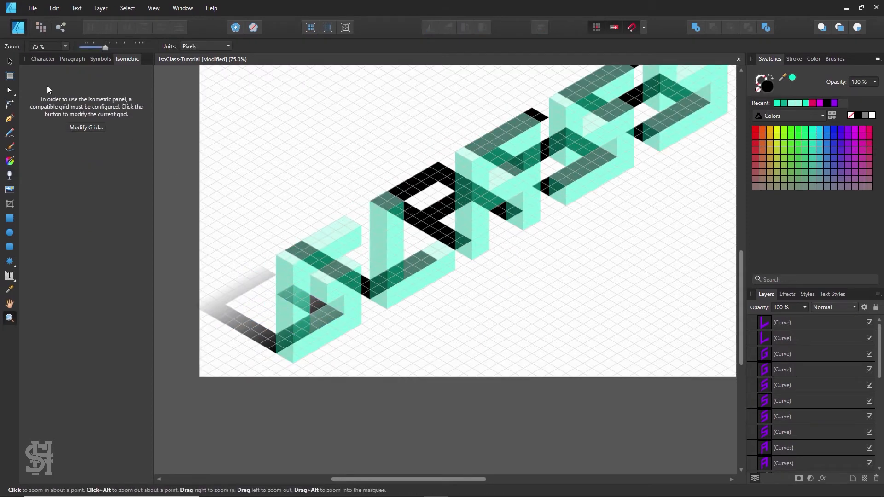
{"action": "left_click", "coordinate": [10, 61]}
{"action": "left_click", "coordinate": [239, 274]}
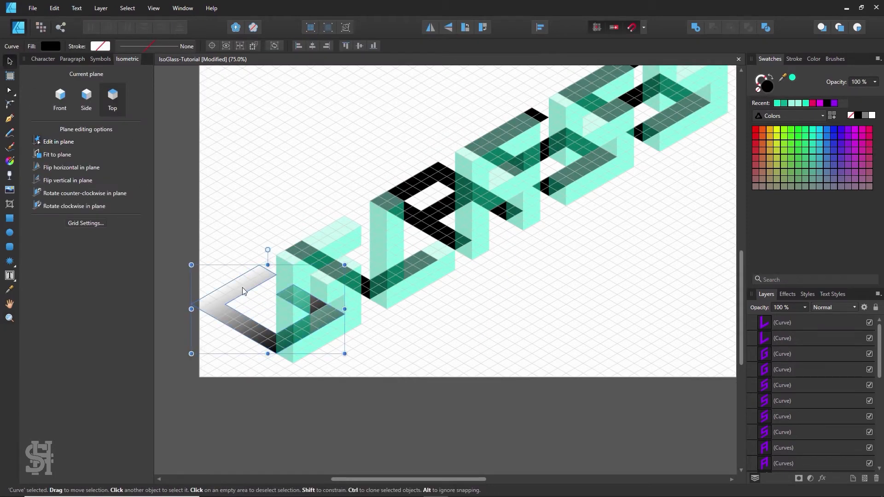
{"action": "left_click", "coordinate": [365, 289]}
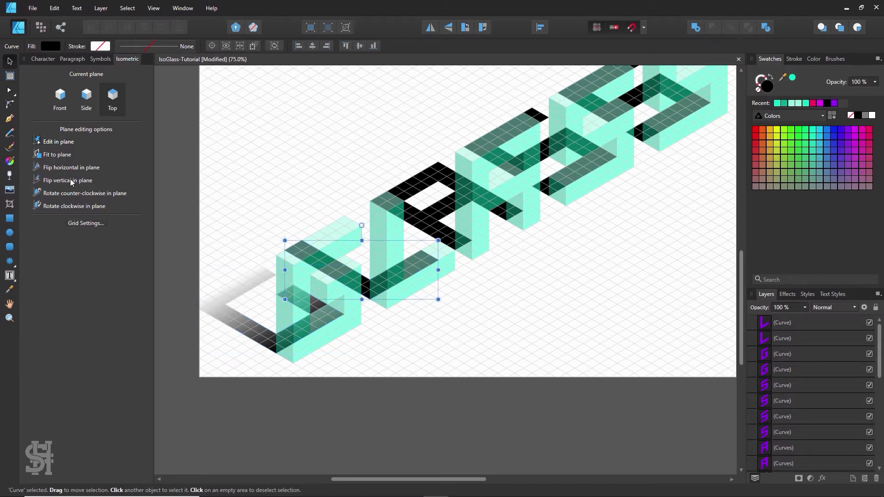
{"action": "left_click", "coordinate": [10, 175]}
{"action": "left_click_drag", "start_coordinate": [387, 289], "coordinate": [302, 241]}
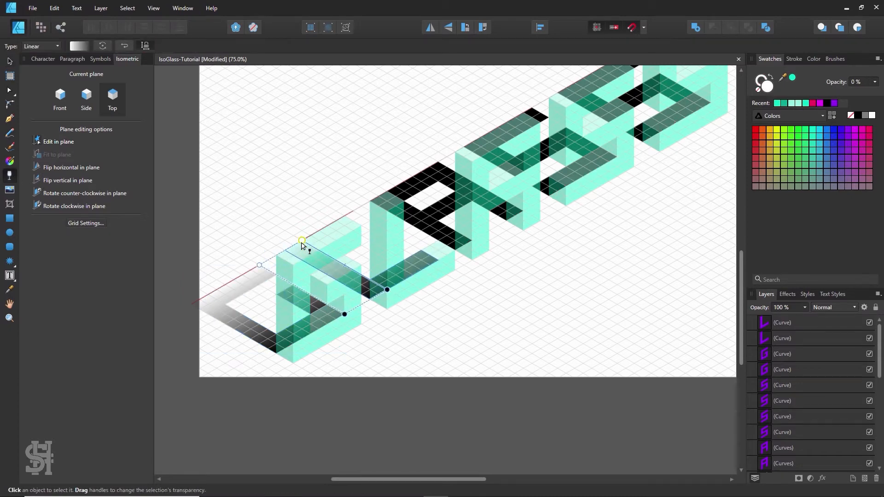
Apply a linear transparency gradient to the A shadow, fading it out toward the upper left along the isometric grid
{"action": "key", "text": "h"}
{"action": "left_click_drag", "start_coordinate": [499, 237], "coordinate": [405, 304]}
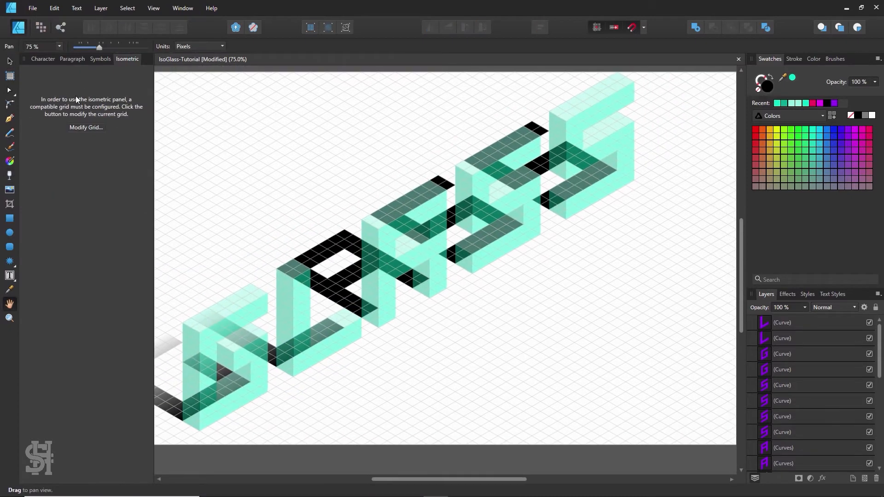
{"action": "left_click", "coordinate": [10, 61]}
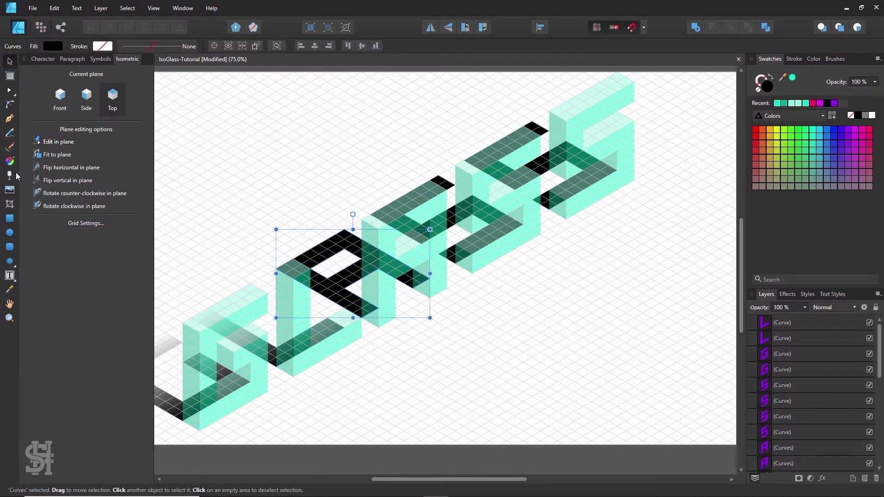
{"action": "key", "text": "y"}
{"action": "left_click_drag", "start_coordinate": [380, 312], "coordinate": [294, 258]}
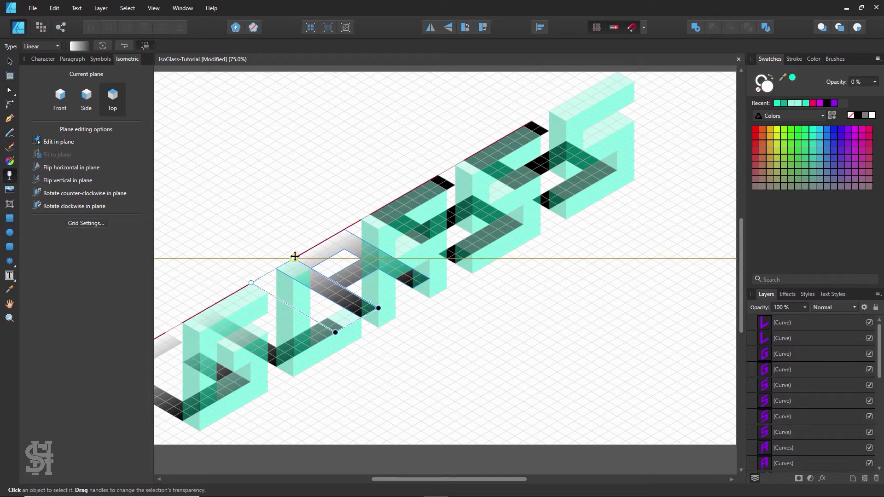
Apply a linear transparency gradient to the first S shadow, fading it out toward the upper left, and deselect it
{"action": "left_click", "coordinate": [6, 62]}
{"action": "left_click", "coordinate": [449, 183]}
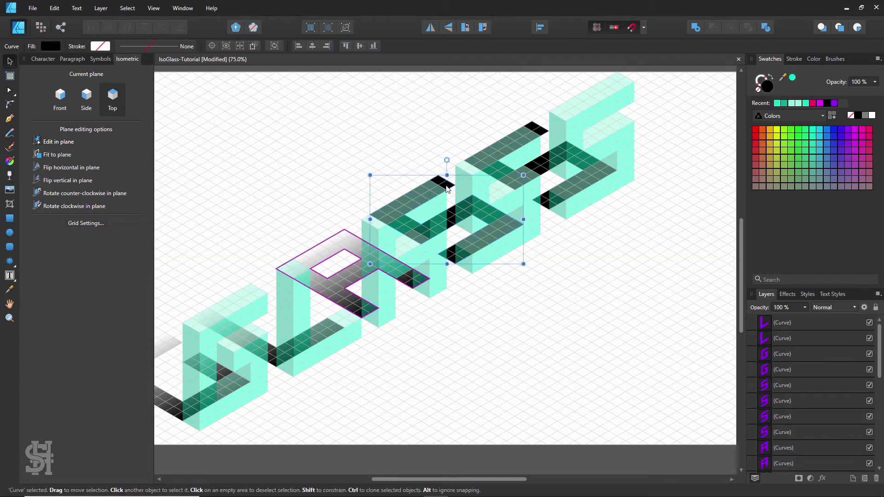
{"action": "key", "text": "y"}
{"action": "left_click_drag", "start_coordinate": [488, 253], "coordinate": [403, 198]}
{"action": "left_click", "coordinate": [11, 61]}
{"action": "left_click", "coordinate": [297, 114]}
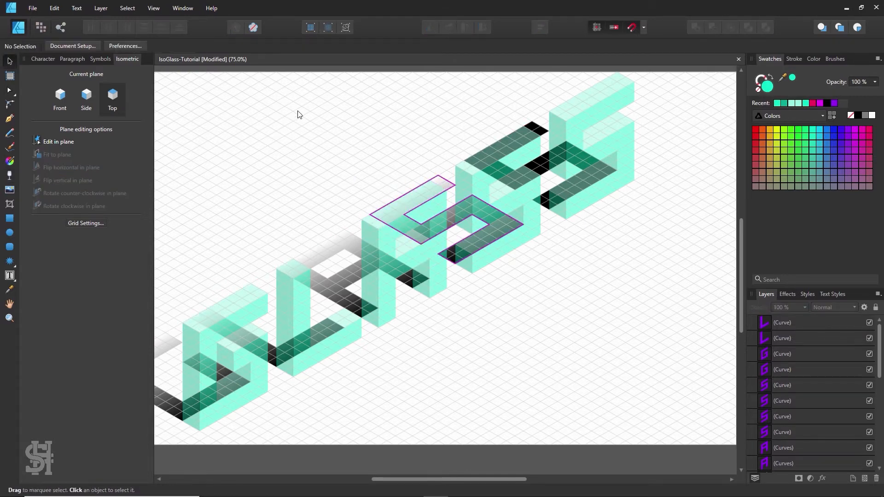
Apply a linear transparency gradient to the last S shadow, fading it out toward the upper left
{"action": "key", "text": "space"}
{"action": "left_click_drag", "start_coordinate": [481, 206], "coordinate": [426, 245]}
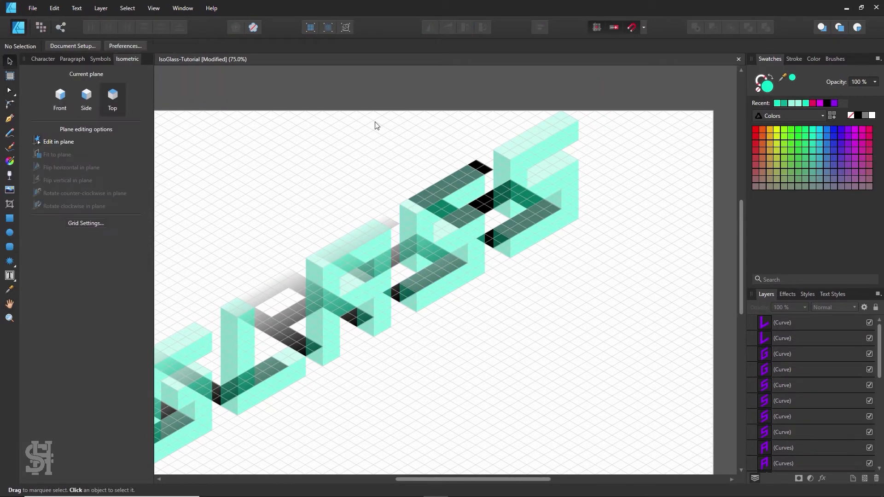
{"action": "left_click", "coordinate": [487, 169]}
{"action": "left_click", "coordinate": [11, 177]}
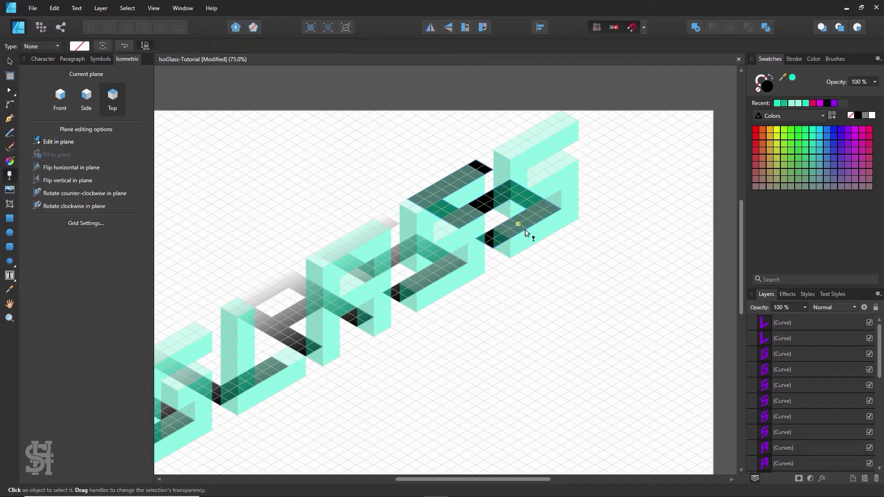
{"action": "left_click_drag", "start_coordinate": [527, 229], "coordinate": [445, 177]}
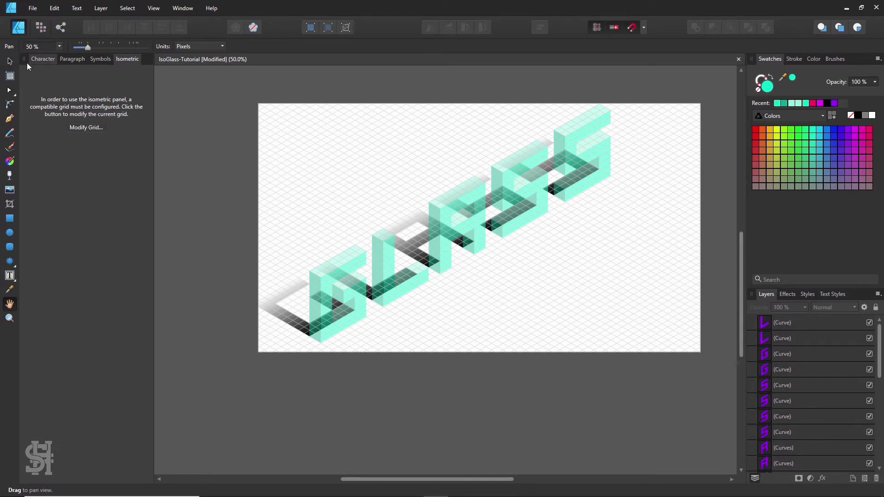
Set the G shadow's layer opacity to 50 % and deselect it
{"action": "left_click", "coordinate": [10, 61]}
{"action": "left_click", "coordinate": [262, 309]}
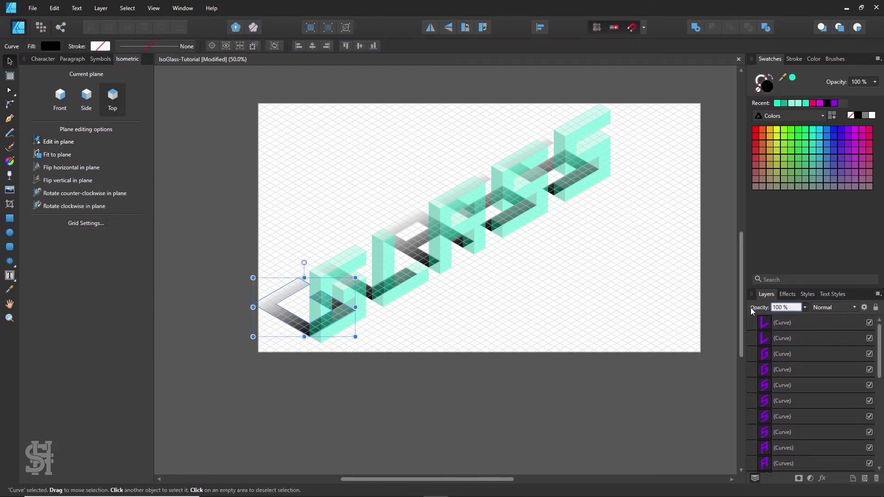
{"action": "key", "text": "Return"}
{"action": "left_click", "coordinate": [499, 358]}
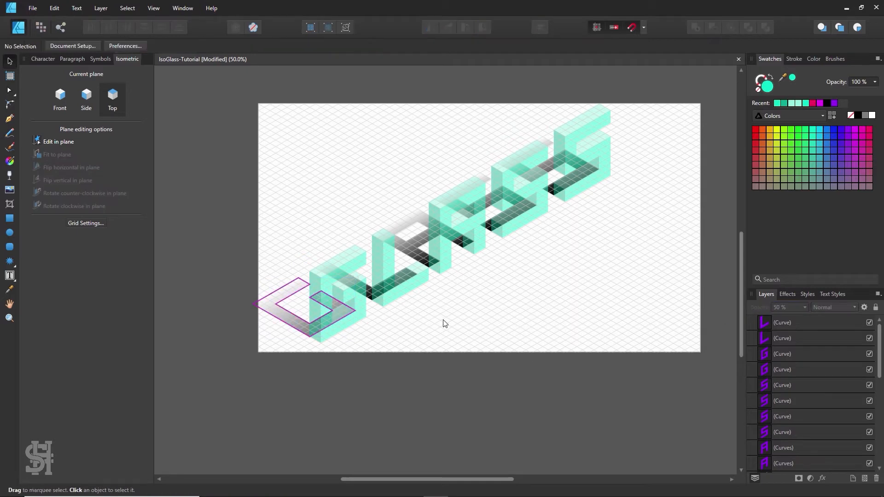
Set the A shadow's layer opacity to 50 % and deselect it
{"action": "left_click", "coordinate": [416, 252]}
{"action": "left_click", "coordinate": [783, 308]}
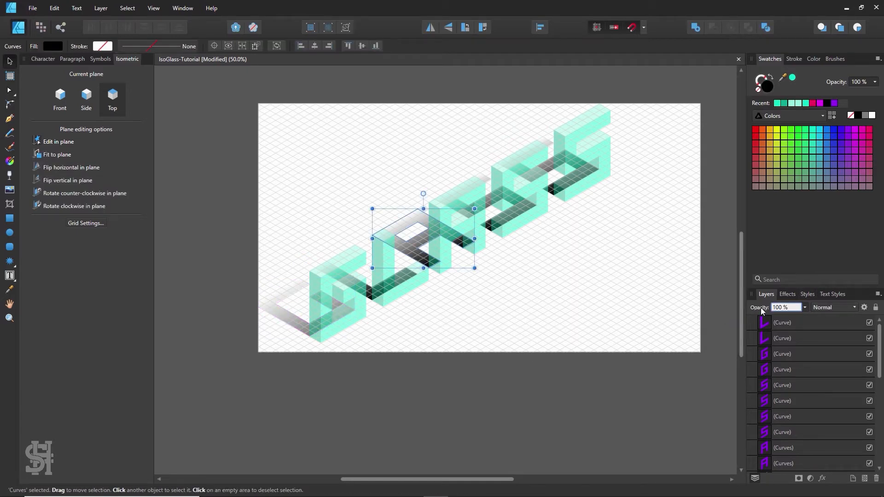
{"action": "key", "text": "Return"}
{"action": "left_click", "coordinate": [589, 353]}
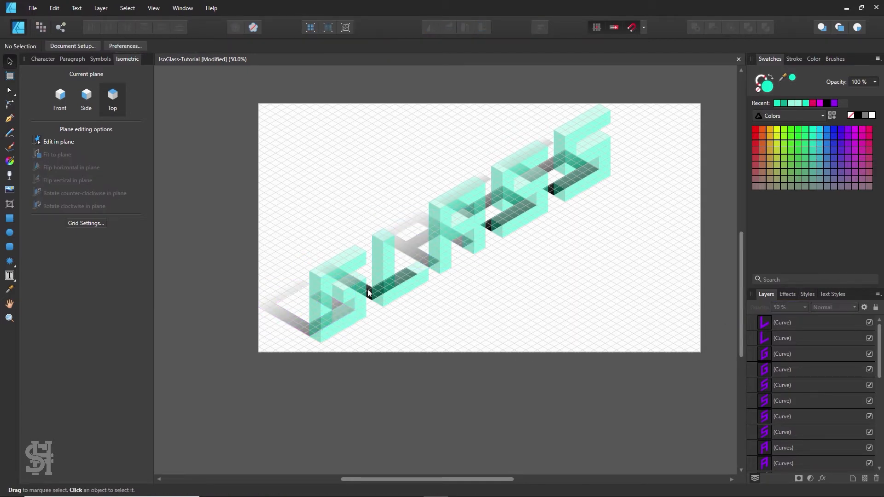
Set the L shadow's layer opacity to 50 %
{"action": "left_click", "coordinate": [366, 290]}
{"action": "left_click", "coordinate": [382, 308]}
{"action": "left_click", "coordinate": [369, 293]}
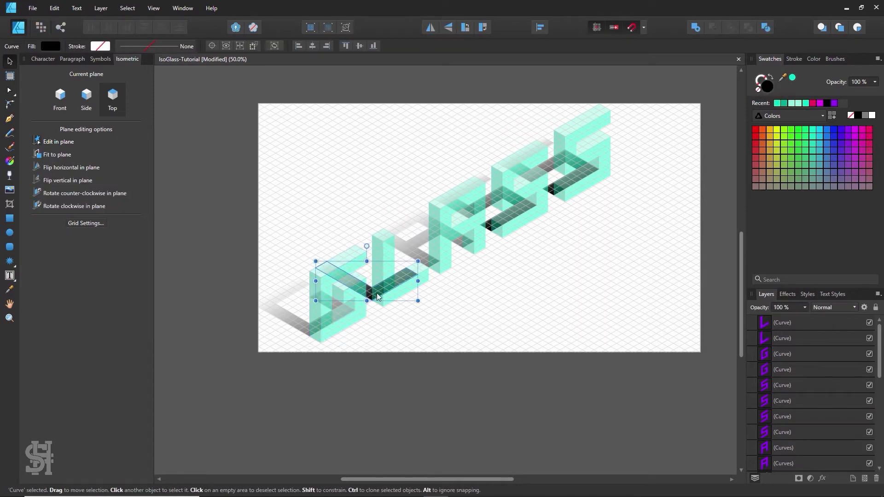
{"action": "type", "text": "50"}
{"action": "key", "text": "Return"}
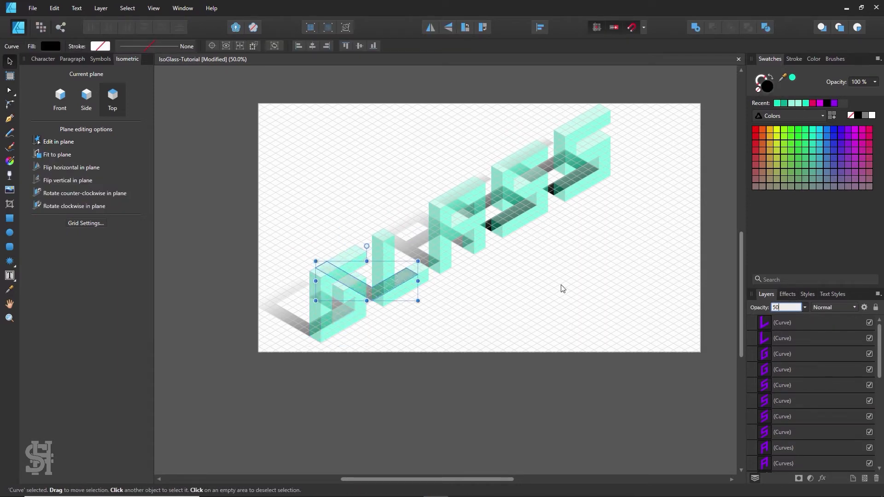
Set the first S shadow's layer opacity to 50 %
{"action": "left_click", "coordinate": [497, 238]}
{"action": "left_click", "coordinate": [486, 226]}
{"action": "left_click", "coordinate": [494, 229]}
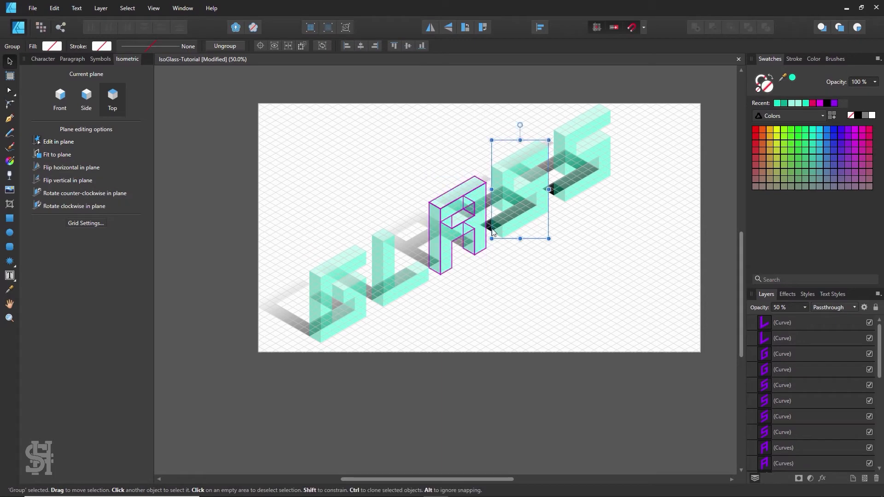
{"action": "left_click", "coordinate": [484, 226]}
{"action": "left_click", "coordinate": [570, 284]}
{"action": "key", "text": "z"}
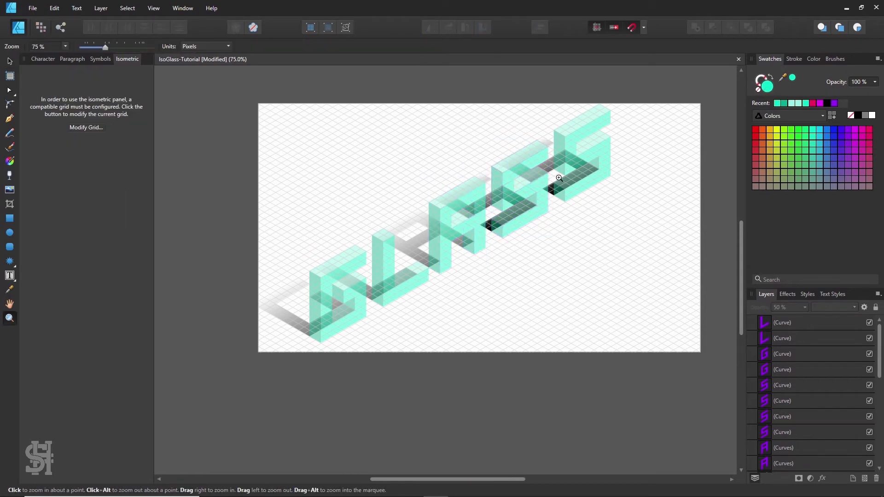
{"action": "left_click", "coordinate": [557, 178]}
{"action": "key", "text": "h"}
{"action": "left_click_drag", "start_coordinate": [562, 181], "coordinate": [529, 207]}
{"action": "key", "text": "v"}
{"action": "left_click", "coordinate": [759, 322]}
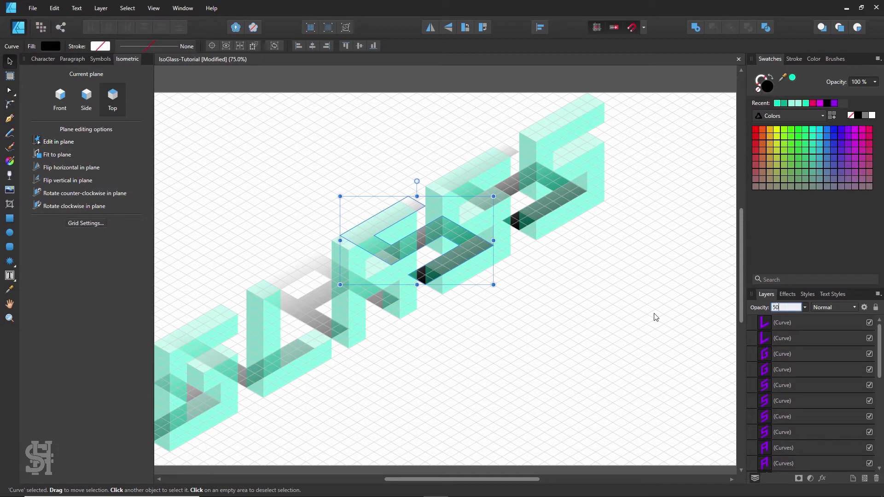
{"action": "key", "text": "Return"}
Set the last S shadow's layer opacity to 50 % and deselect it
{"action": "left_click", "coordinate": [517, 227]}
{"action": "left_click", "coordinate": [792, 309]}
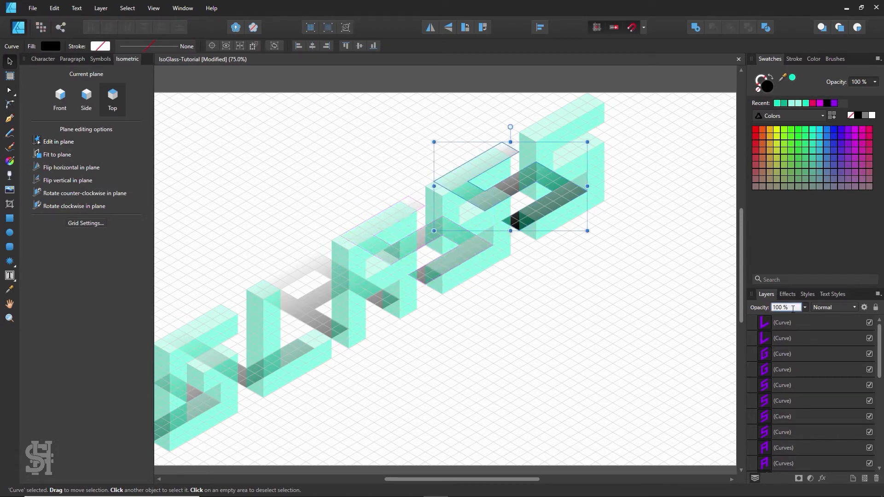
{"action": "key", "text": "Return"}
{"action": "left_click", "coordinate": [531, 353]}
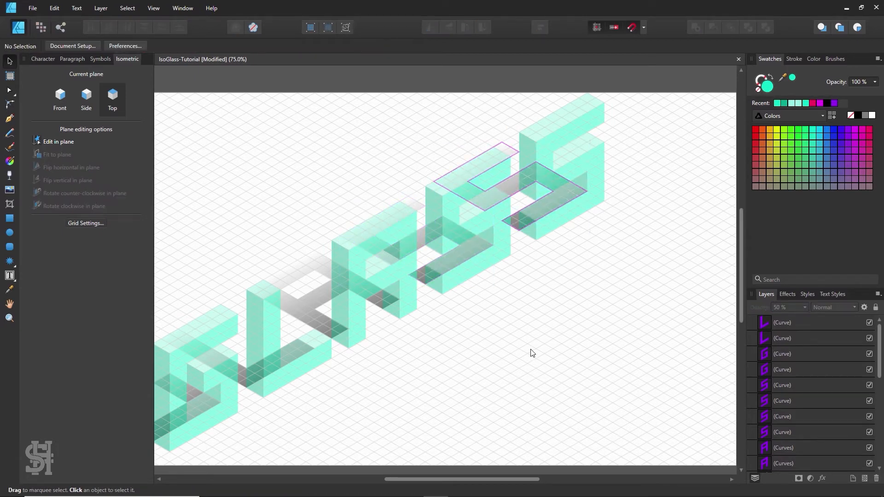
Save the document with the finished letter shadows
{"action": "key", "text": "z"}
{"action": "left_click", "coordinate": [444, 358], "text": "alt"}
{"action": "key", "text": "h"}
{"action": "left_click_drag", "start_coordinate": [465, 325], "coordinate": [525, 165]}
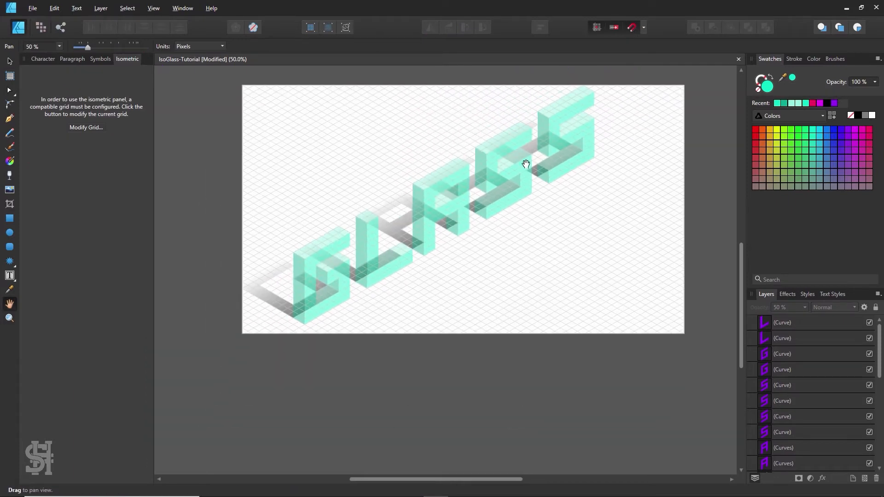
{"action": "left_click", "coordinate": [10, 61]}
{"action": "scroll", "coordinate": [354, 258], "scroll_direction": "up", "scroll_amount": 2}
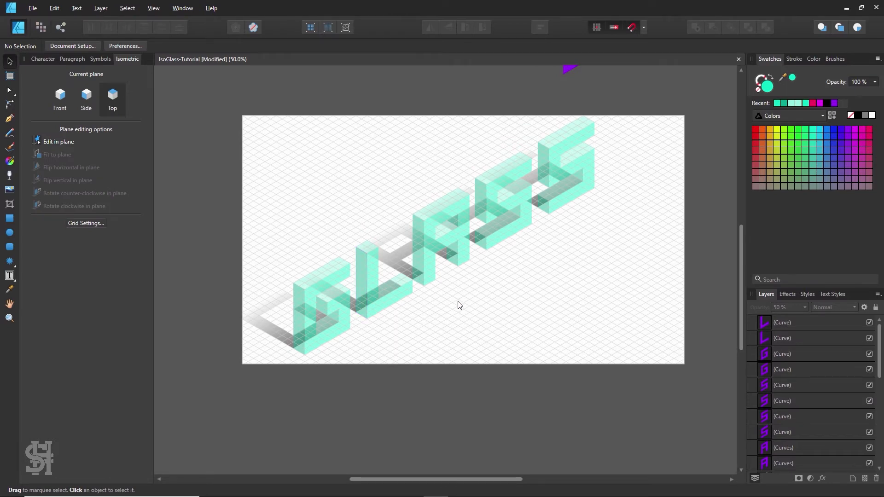
{"action": "scroll", "coordinate": [457, 305], "scroll_direction": "up", "scroll_amount": 5}
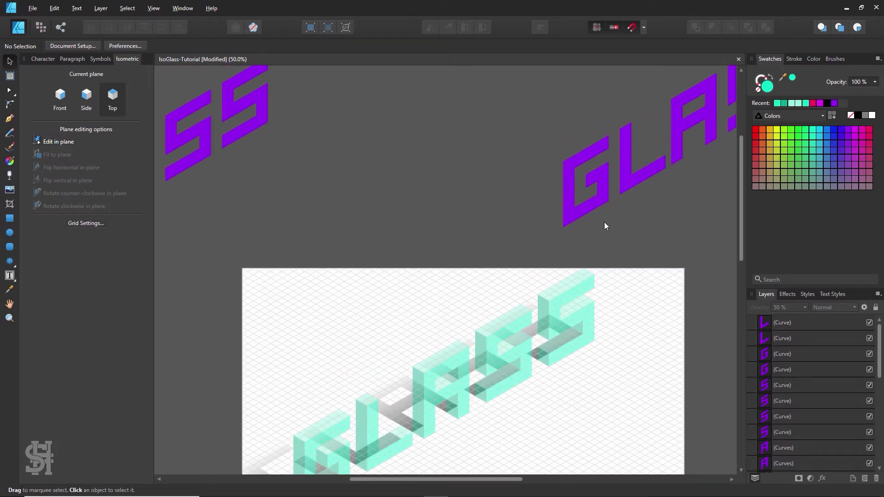
{"action": "key", "text": "ctrl+s"}
Select all five letters of the purple GLASS copy above the artboard's right side and move them onto the artboard's upper-left area
{"action": "key", "text": "h"}
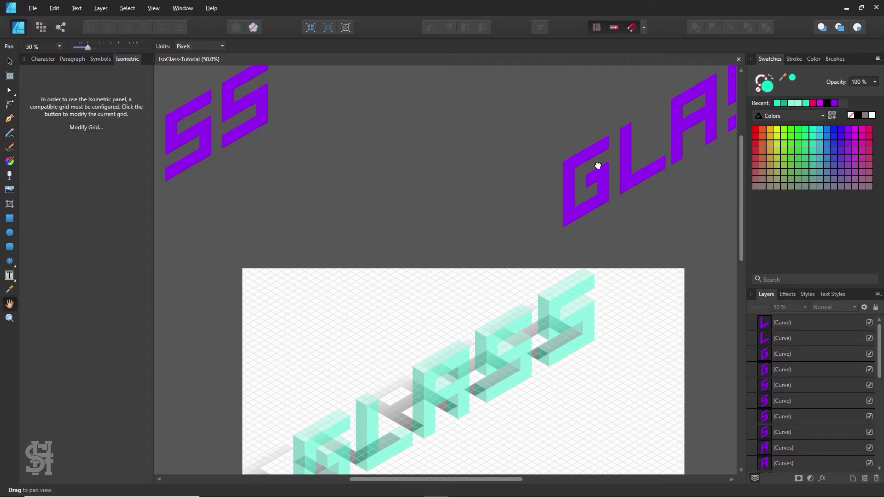
{"action": "left_click_drag", "start_coordinate": [598, 165], "coordinate": [374, 242]}
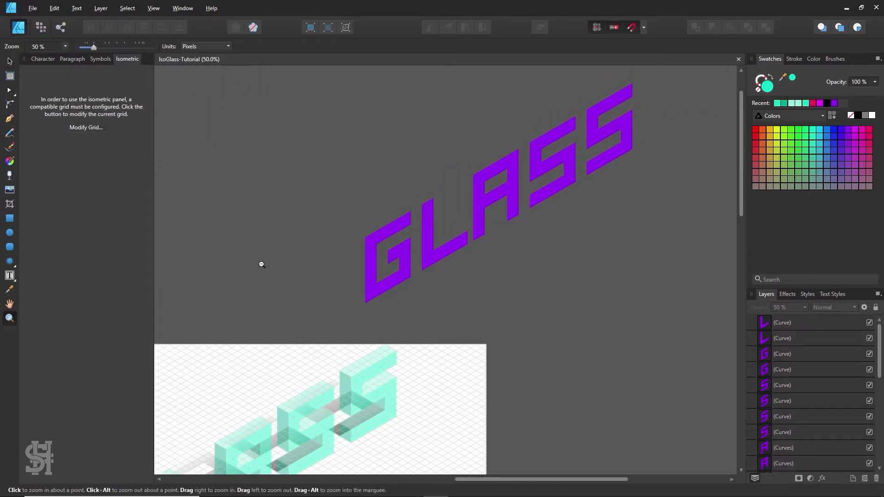
{"action": "left_click", "coordinate": [262, 264], "text": "ctrl+alt"}
{"action": "left_click_drag", "start_coordinate": [269, 275], "coordinate": [357, 203]}
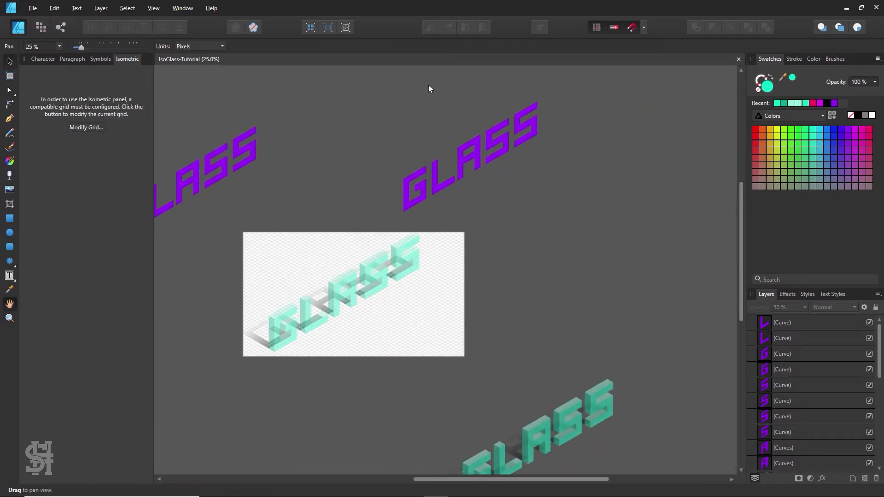
{"action": "left_click_drag", "start_coordinate": [566, 95], "coordinate": [335, 257]}
{"action": "left_click_drag", "start_coordinate": [438, 187], "coordinate": [270, 289]}
Shift the purple GLASS letters slightly up and left, further from the glass lettering, and deselect them
{"action": "key", "text": "z"}
{"action": "left_click", "coordinate": [275, 296]}
{"action": "key", "text": "h"}
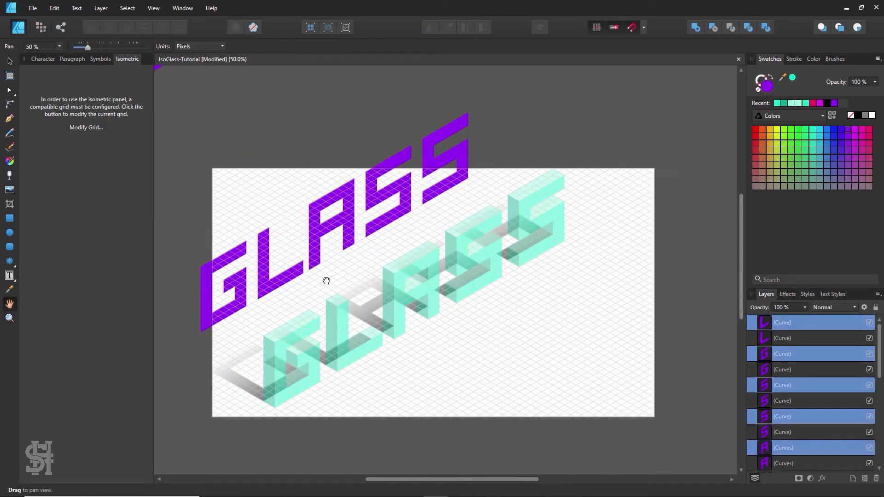
{"action": "left_click_drag", "start_coordinate": [325, 282], "coordinate": [360, 257]}
{"action": "left_click", "coordinate": [12, 62]}
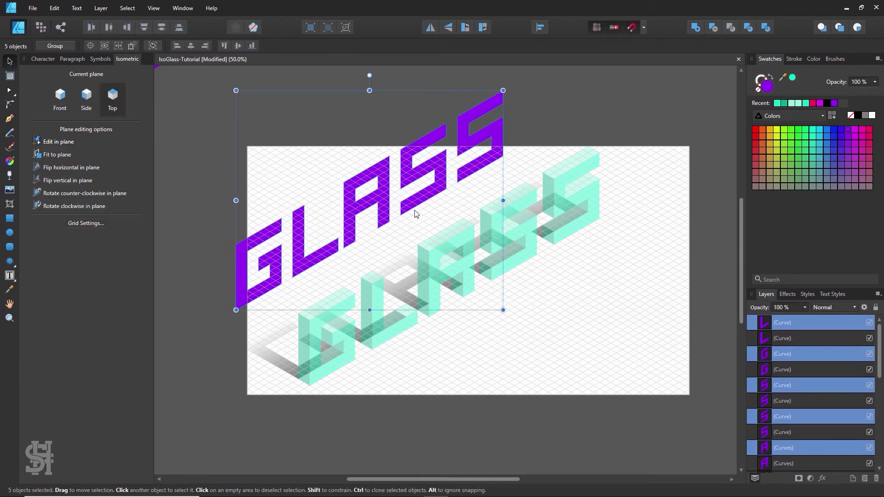
{"action": "scroll", "coordinate": [416, 211], "scroll_direction": "up", "scroll_amount": 1}
{"action": "left_click_drag", "start_coordinate": [416, 210], "coordinate": [402, 188]}
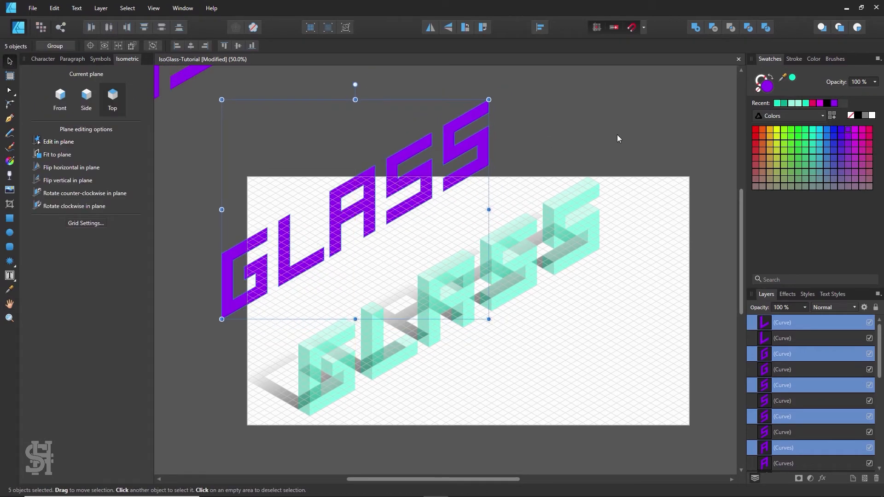
{"action": "left_click", "coordinate": [617, 138]}
Apply a vertical linear gradient fill to the purple G, running from purple at its top to yellow-orange at its base
{"action": "left_click", "coordinate": [230, 256]}
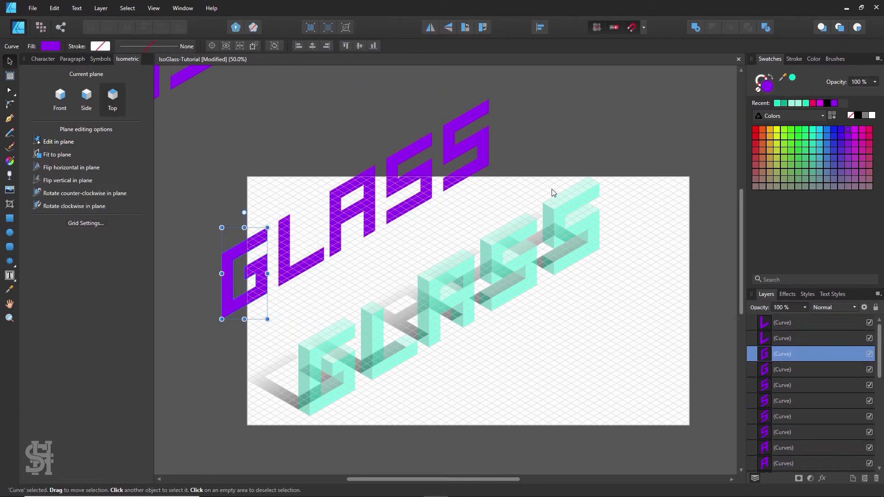
{"action": "left_click", "coordinate": [11, 165]}
{"action": "left_click_drag", "start_coordinate": [248, 239], "coordinate": [247, 301]}
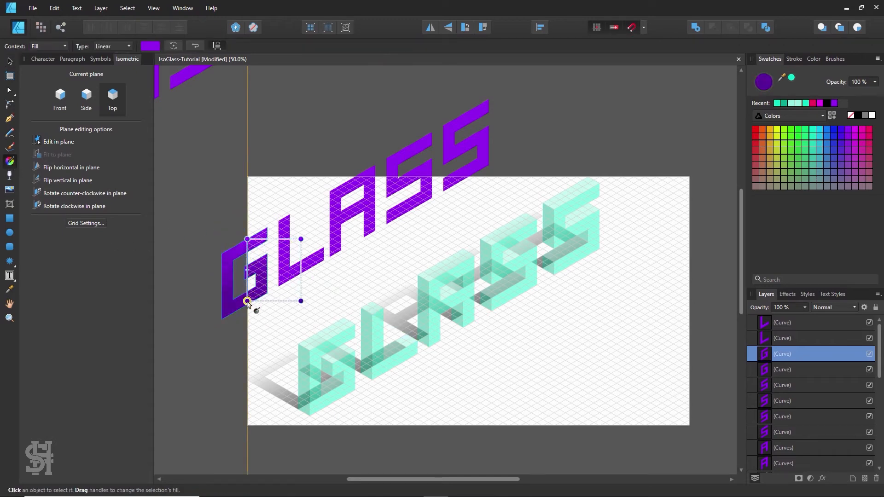
{"action": "left_click", "coordinate": [762, 129]}
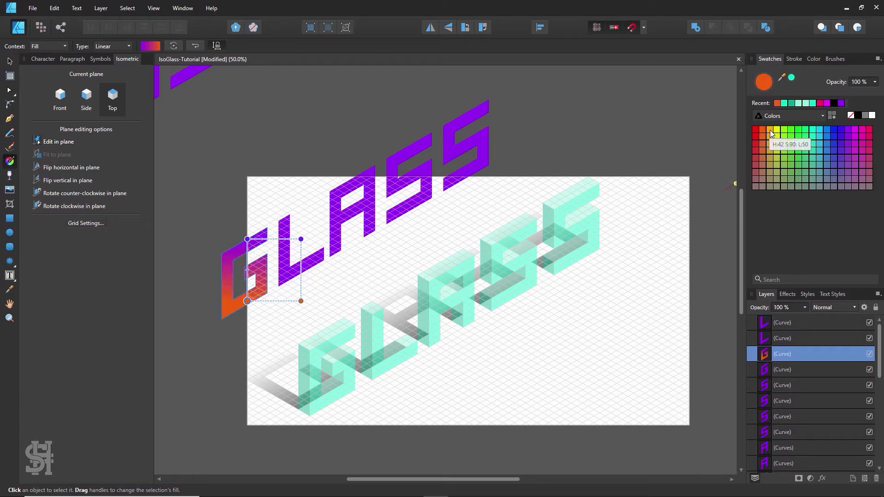
{"action": "left_click", "coordinate": [770, 131]}
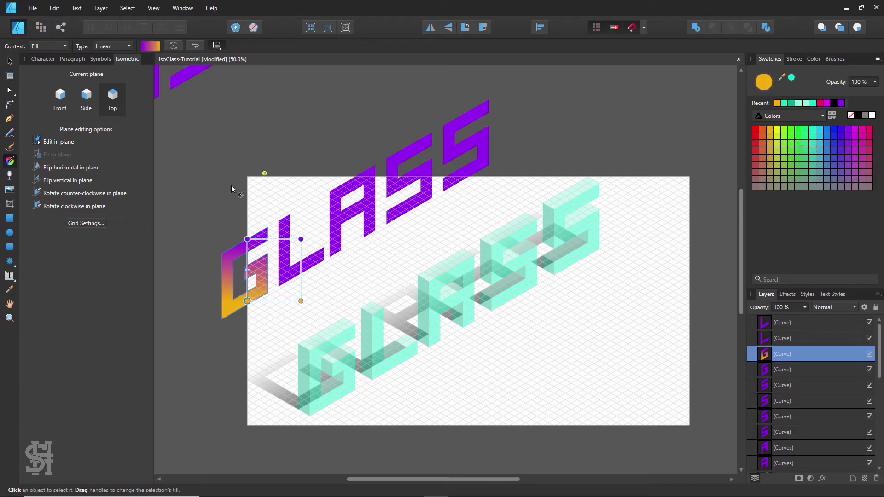
Recolour the lower stop of the G's gradient to orange, lengthen the gradient at both ends and deselect the letter
{"action": "left_click", "coordinate": [248, 239]}
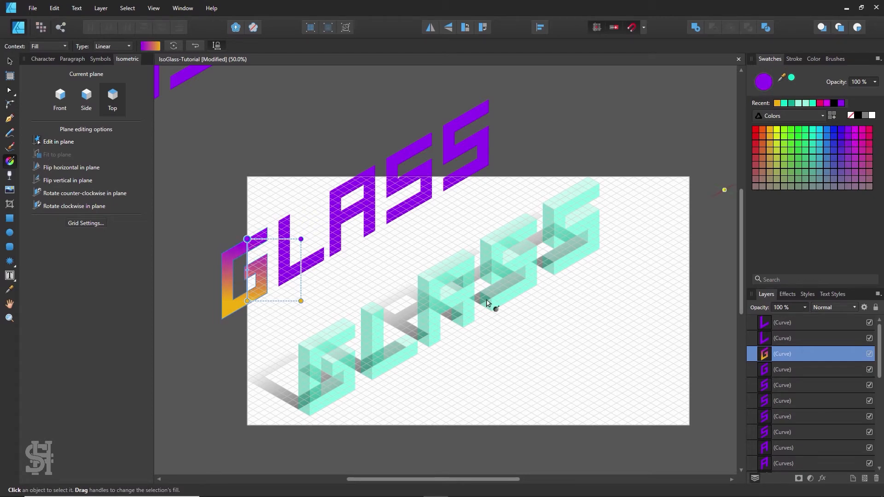
{"action": "left_click", "coordinate": [248, 300]}
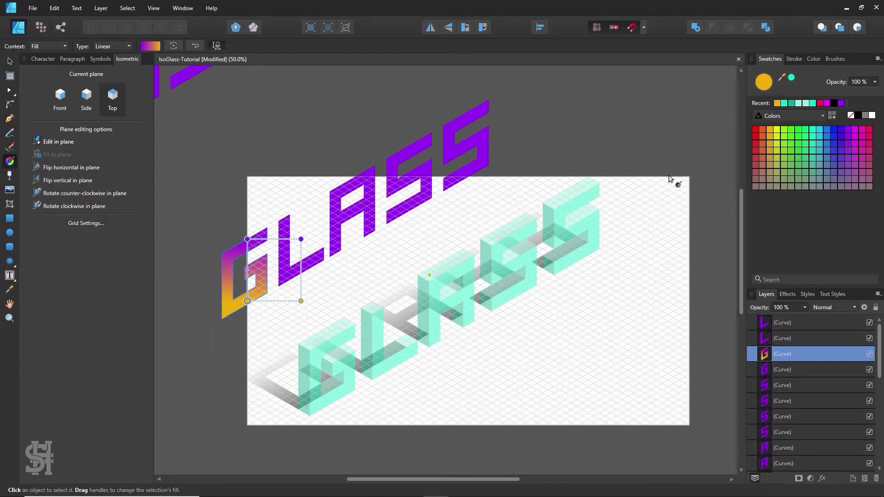
{"action": "left_click", "coordinate": [763, 131]}
{"action": "left_click_drag", "start_coordinate": [247, 302], "coordinate": [247, 314]}
{"action": "left_click_drag", "start_coordinate": [247, 240], "coordinate": [245, 233]}
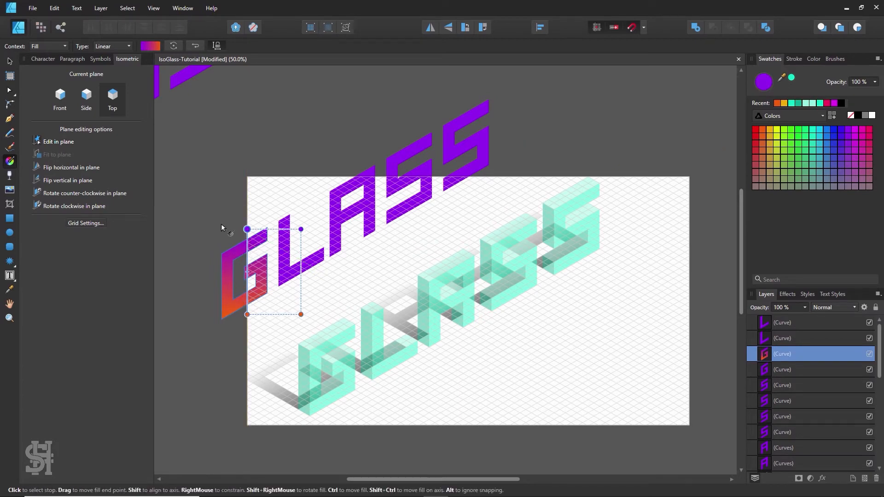
{"action": "key", "text": "v"}
{"action": "key", "text": "ctrl+d"}
Fill the purple L with the crimson sampled from the middle of the G's gradient, and deselect it
{"action": "key", "text": "z"}
{"action": "left_click", "coordinate": [232, 253]}
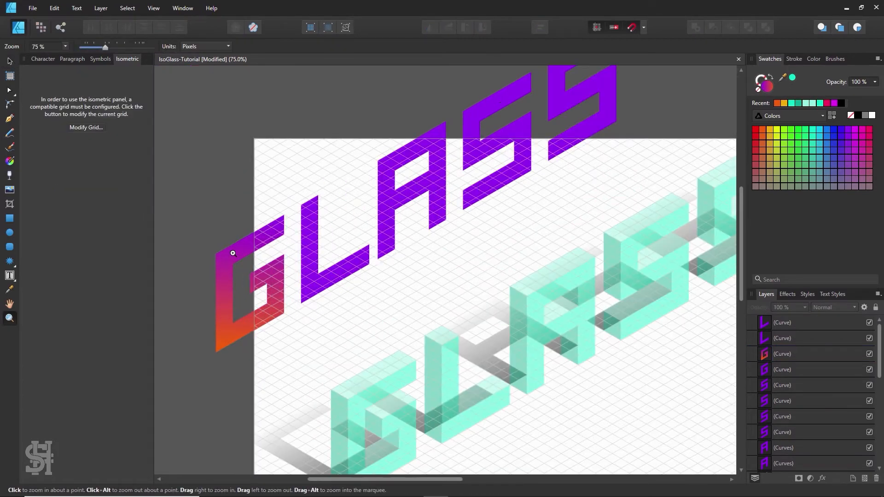
{"action": "key", "text": "h"}
{"action": "left_click_drag", "start_coordinate": [283, 273], "coordinate": [262, 301]}
{"action": "left_click", "coordinate": [10, 62]}
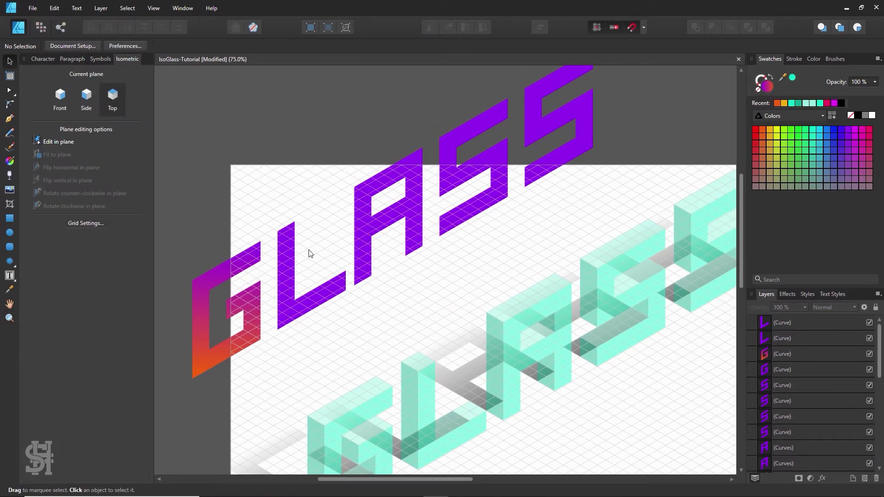
{"action": "left_click", "coordinate": [309, 253]}
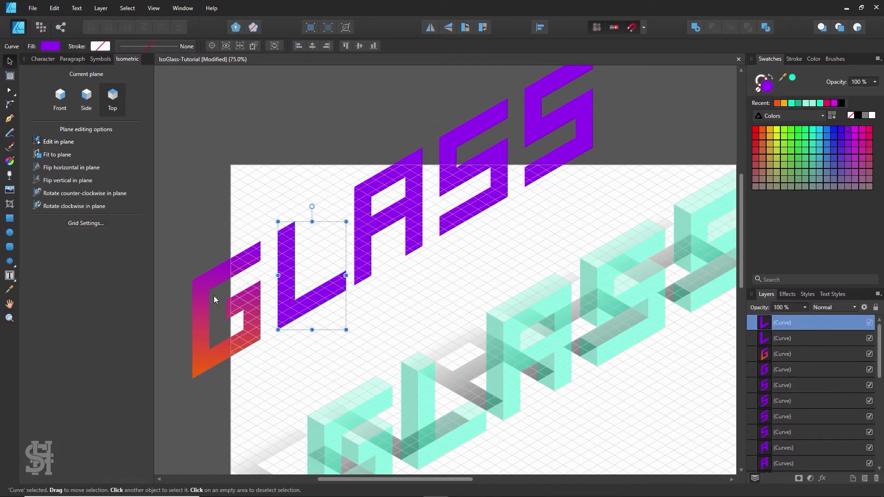
{"action": "key", "text": "i"}
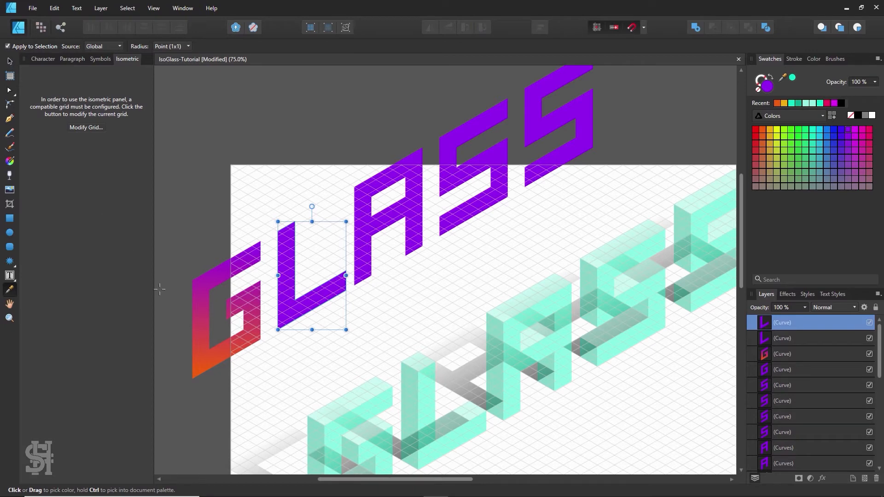
{"action": "left_click", "coordinate": [209, 328]}
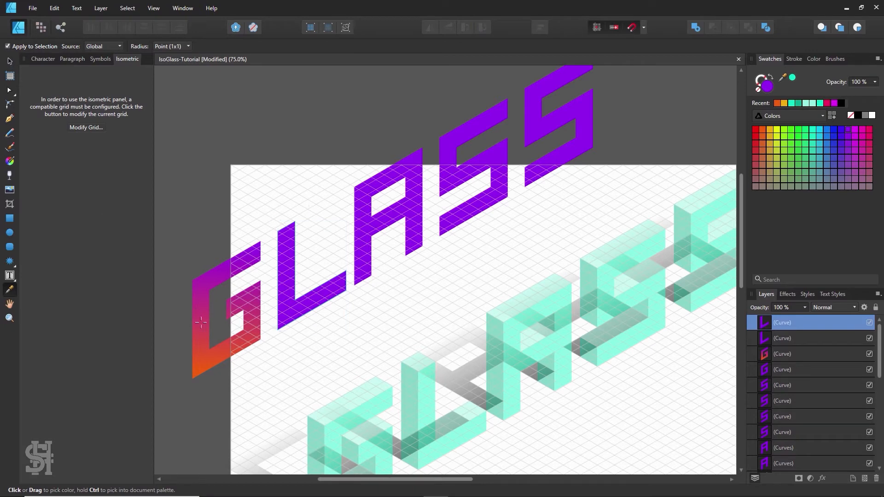
{"action": "left_click", "coordinate": [12, 61]}
{"action": "left_click", "coordinate": [312, 119]}
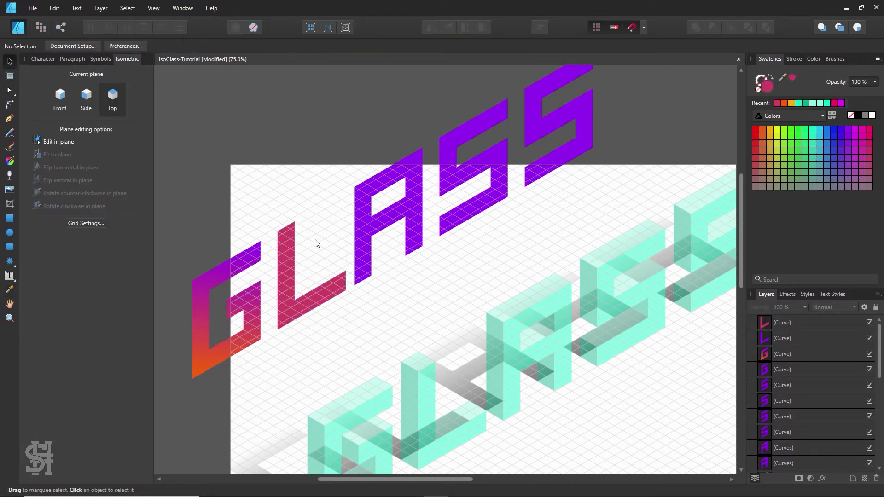
Apply a vertical linear gradient fill to the L with a purple lower stop, and shorten it slightly at the base
{"action": "left_click", "coordinate": [289, 281]}
{"action": "key", "text": "g"}
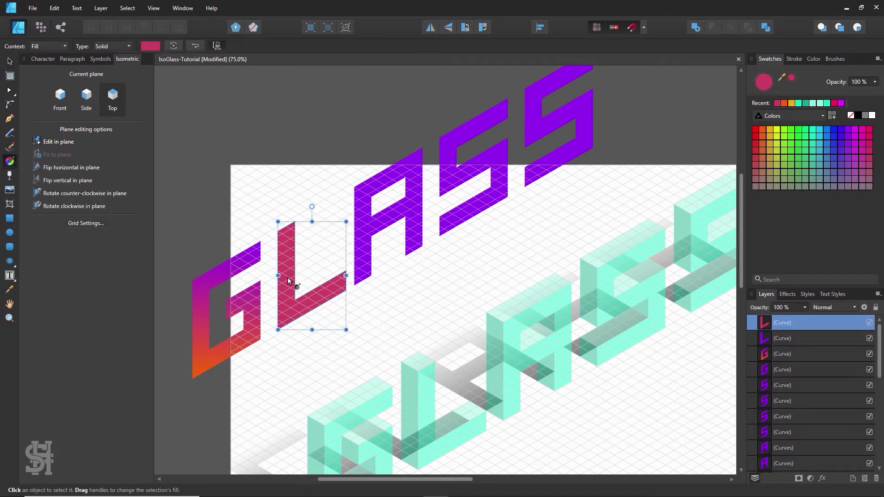
{"action": "left_click_drag", "start_coordinate": [299, 226], "coordinate": [300, 316]}
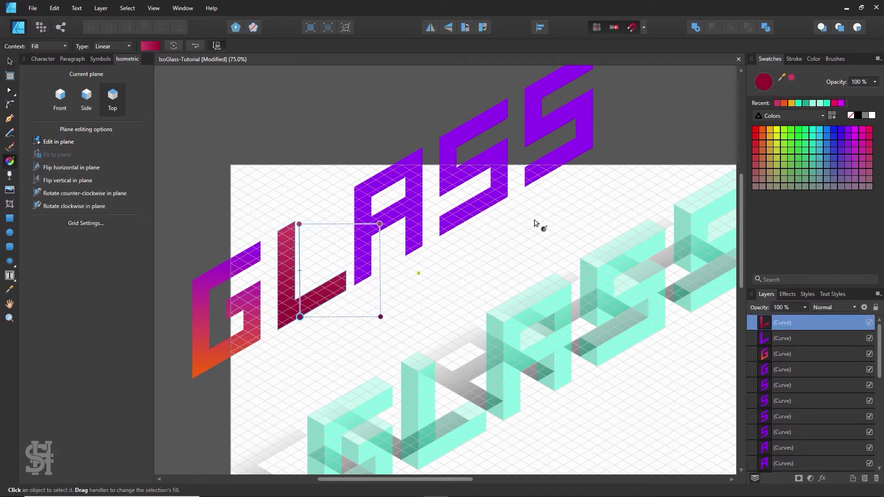
{"action": "left_click", "coordinate": [847, 130]}
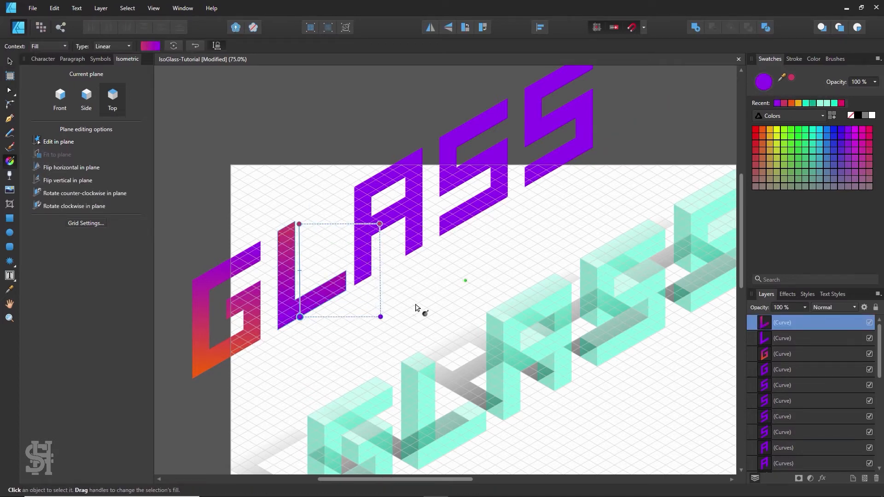
{"action": "left_click_drag", "start_coordinate": [300, 316], "coordinate": [298, 312]}
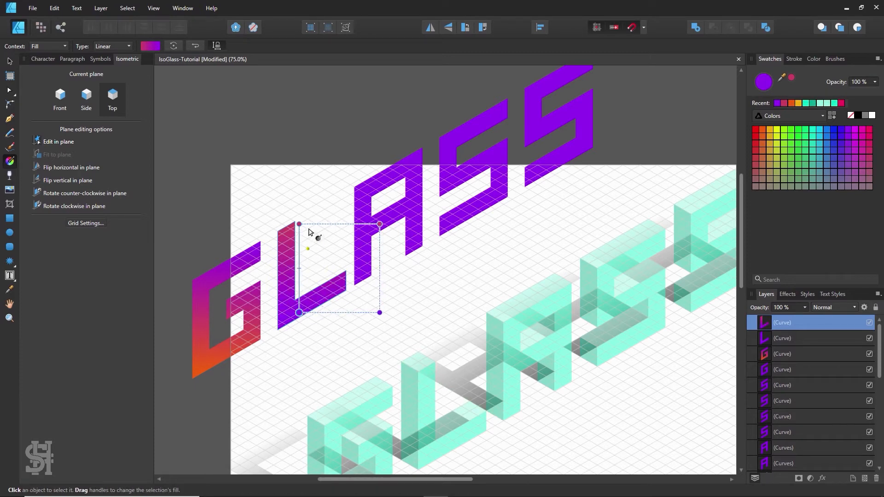
Set the upper stop of the L's gradient to purple and extend the gradient's lower end toward the letter's base
{"action": "left_click", "coordinate": [299, 224]}
{"action": "left_click", "coordinate": [847, 129]}
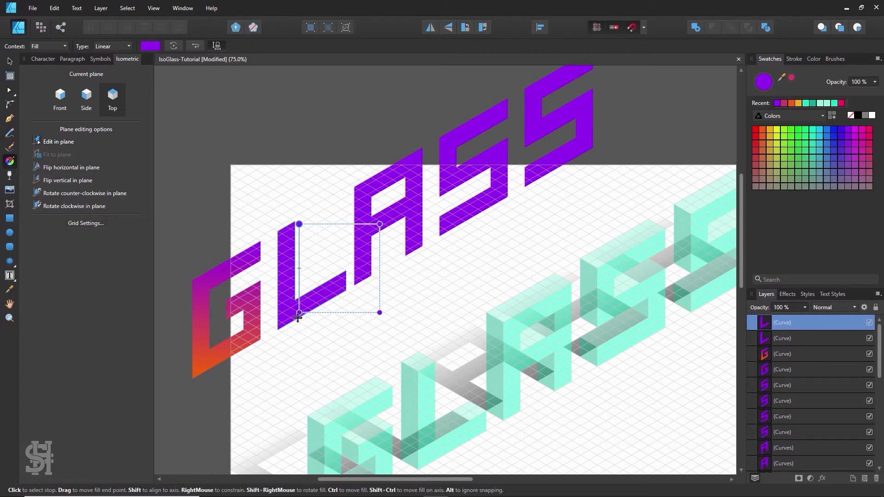
{"action": "left_click_drag", "start_coordinate": [299, 313], "coordinate": [299, 322]}
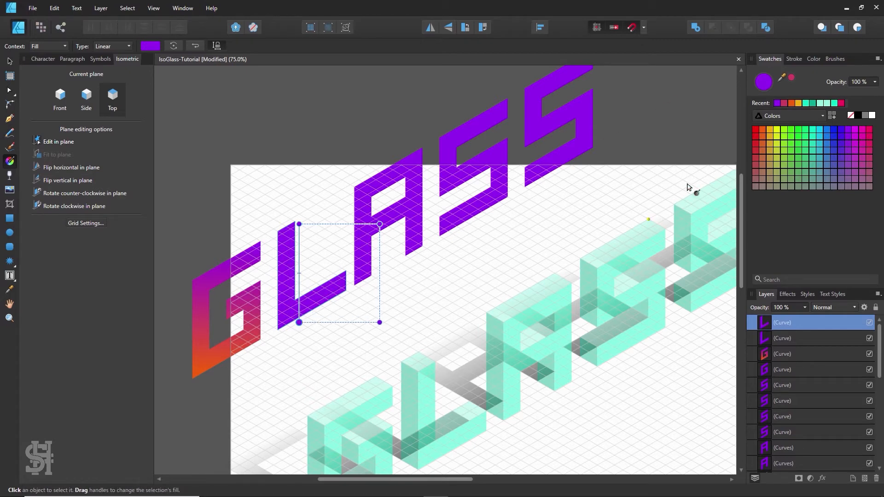
Set the lower stop of the L's gradient to orange and extend its lower end below the letter
{"action": "left_click", "coordinate": [764, 130]}
{"action": "left_click_drag", "start_coordinate": [299, 223], "coordinate": [299, 224]}
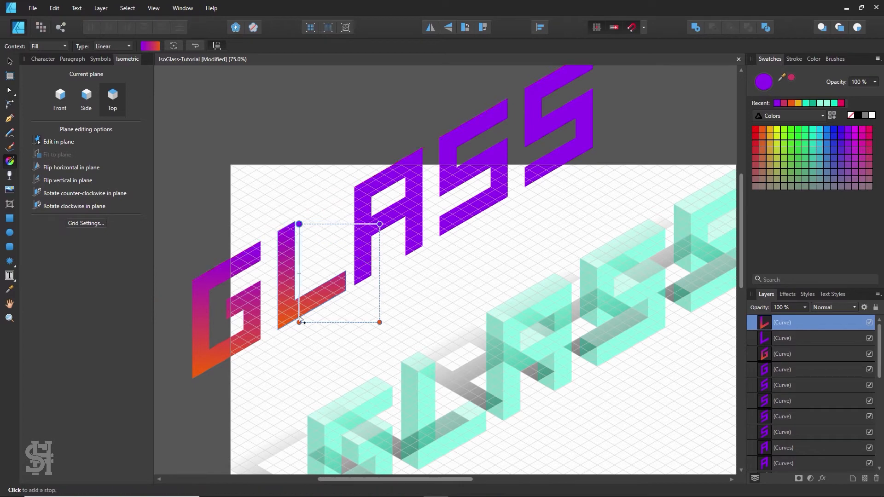
{"action": "left_click_drag", "start_coordinate": [299, 322], "coordinate": [300, 342]}
Deselect the L and delete the last solid purple S of the spare word
{"action": "left_click", "coordinate": [10, 61]}
{"action": "left_click", "coordinate": [514, 177]}
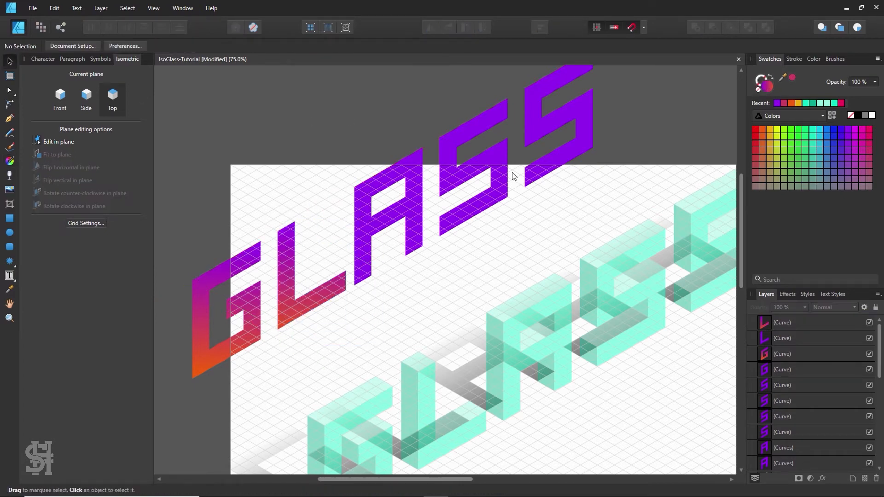
{"action": "left_click", "coordinate": [556, 159]}
{"action": "key", "text": "Delete"}
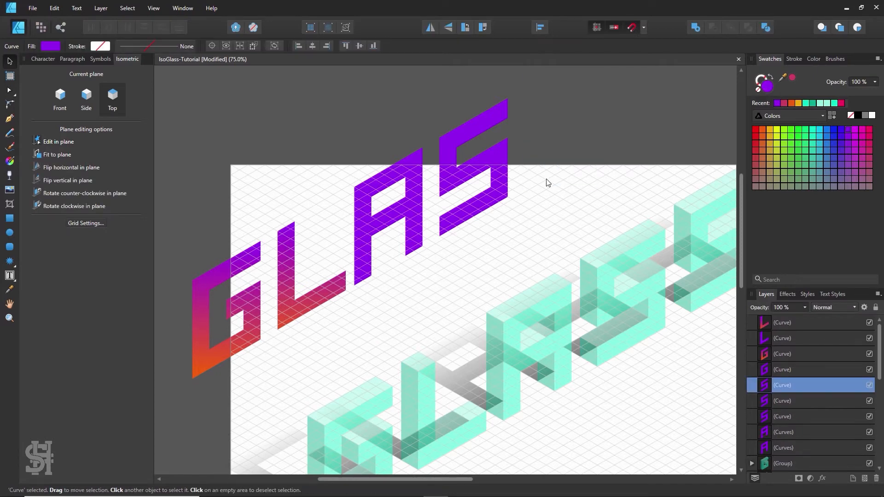
Give the A a linear gradient from purple at the top to orange at the bottom, and tilt it to follow the isometric slant
{"action": "left_click", "coordinate": [416, 217]}
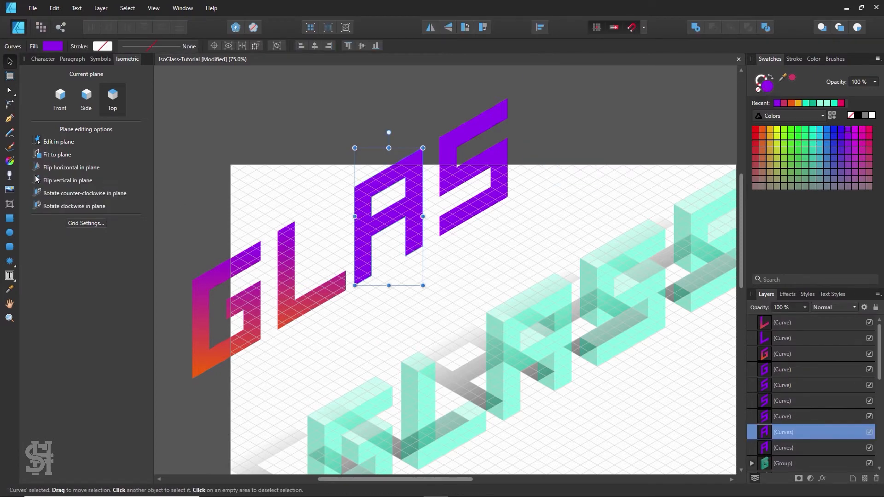
{"action": "left_click", "coordinate": [9, 163]}
{"action": "left_click_drag", "start_coordinate": [384, 171], "coordinate": [391, 271]}
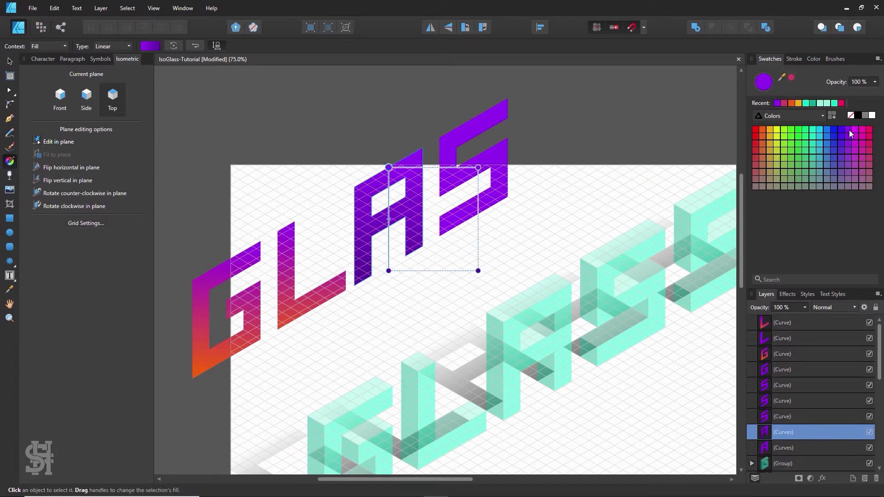
{"action": "left_click", "coordinate": [388, 271]}
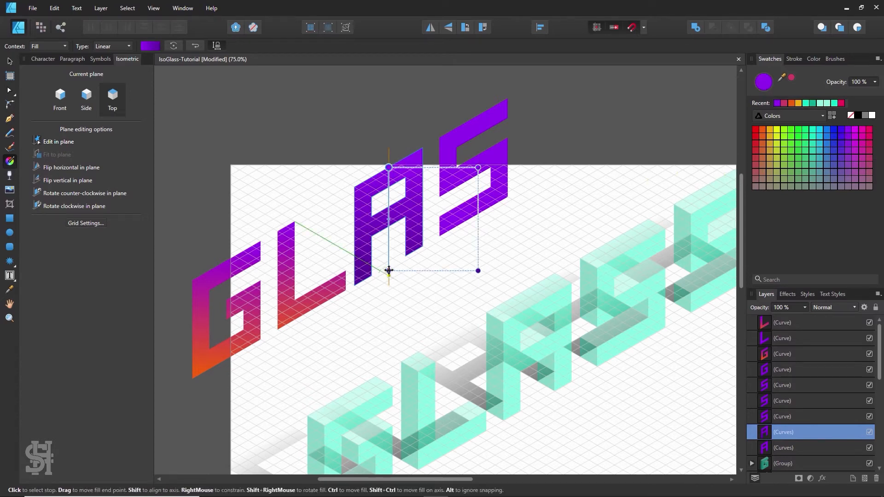
{"action": "left_click", "coordinate": [763, 132]}
{"action": "mouse_move", "coordinate": [388, 271]}
{"action": "left_mouse_down"}
{"action": "mouse_move", "coordinate": [389, 279]}
{"action": "mouse_move", "coordinate": [405, 275]}
{"action": "mouse_move", "coordinate": [405, 266]}
{"action": "left_mouse_up"}
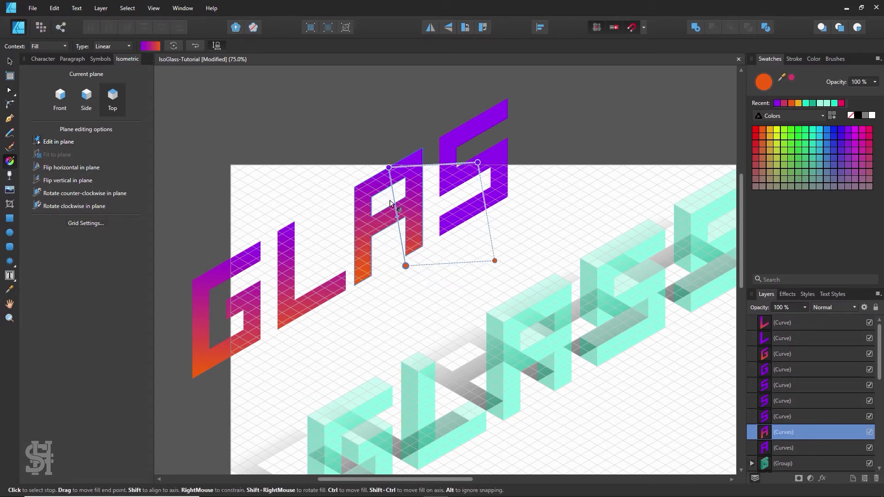
{"action": "left_click_drag", "start_coordinate": [389, 168], "coordinate": [371, 178]}
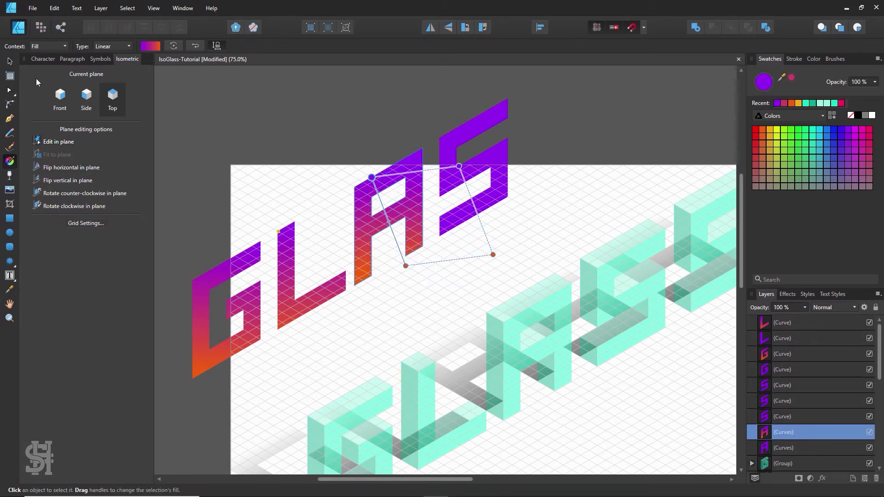
Tilt the L's purple-to-orange gradient to match its isometric slant, and deselect the letter
{"action": "left_click", "coordinate": [8, 61]}
{"action": "left_click", "coordinate": [282, 297]}
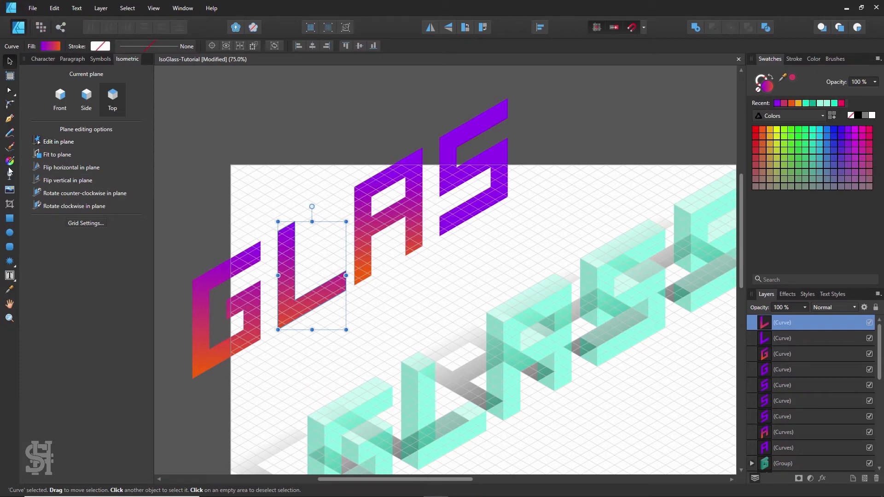
{"action": "key", "text": "g"}
{"action": "left_click_drag", "start_coordinate": [298, 342], "coordinate": [334, 322]}
{"action": "left_click", "coordinate": [289, 224]}
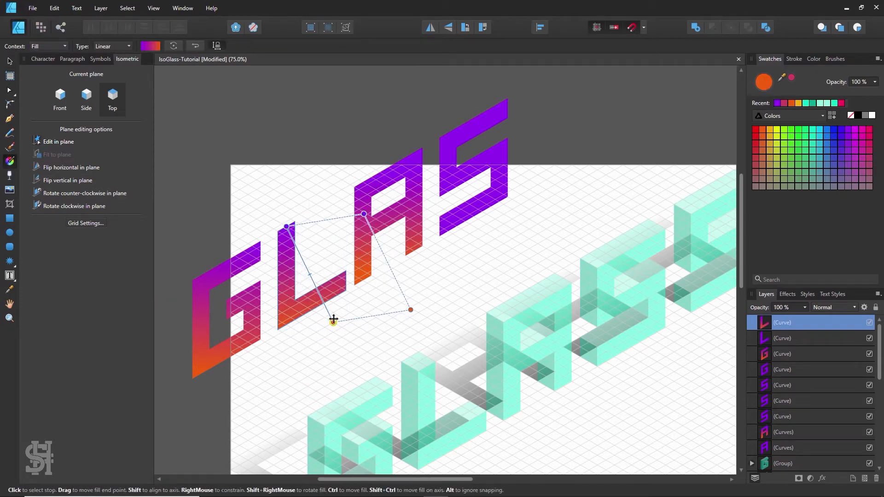
{"action": "left_click", "coordinate": [9, 61]}
{"action": "left_click", "coordinate": [296, 193]}
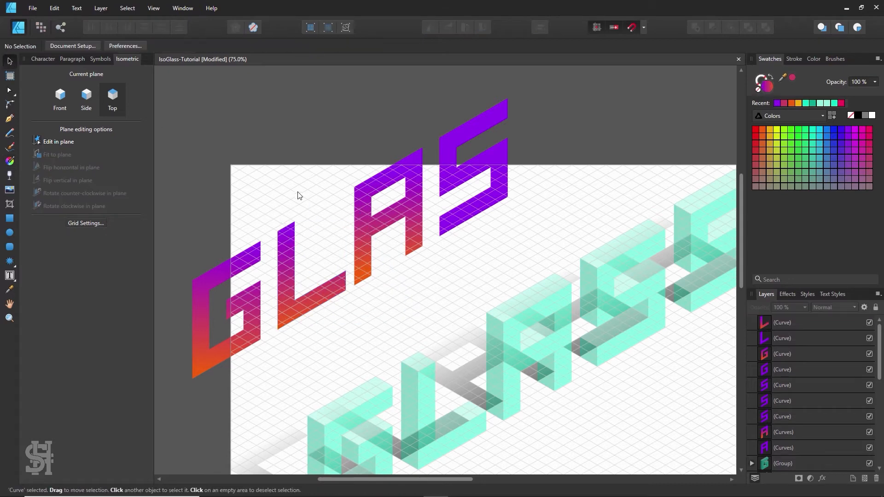
Tilt the G's purple-to-orange gradient by offsetting both of its ends to match the isometric slant
{"action": "left_click", "coordinate": [203, 364]}
{"action": "left_click", "coordinate": [10, 161]}
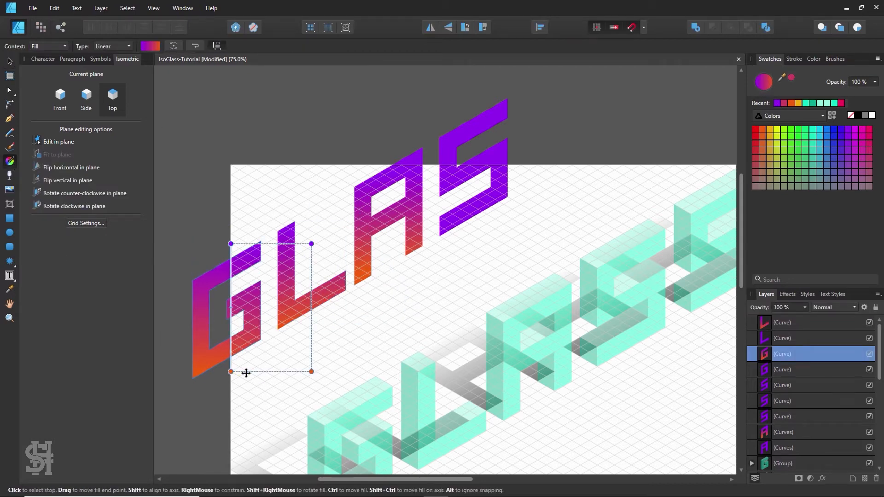
{"action": "left_click_drag", "start_coordinate": [243, 369], "coordinate": [256, 366]}
{"action": "left_click_drag", "start_coordinate": [230, 244], "coordinate": [188, 258]}
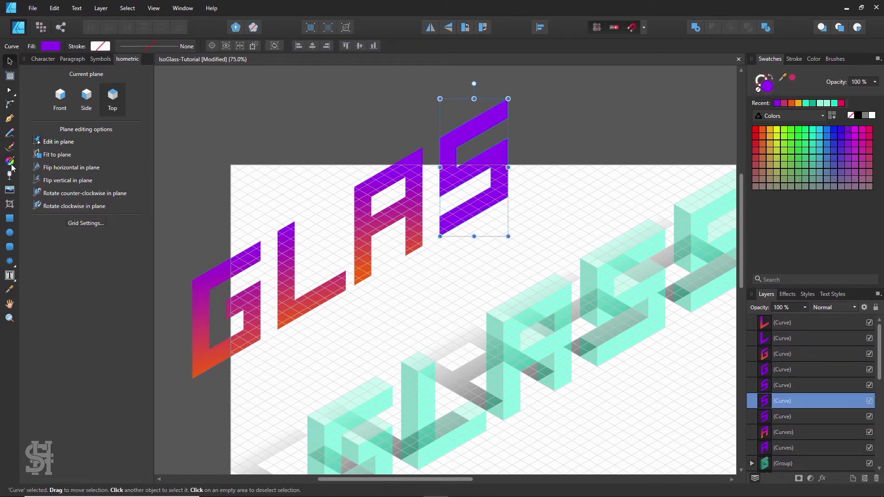
Fill the remaining S with a purple-to-orange linear gradient tilted to the isometric slant, and deselect it
{"action": "left_click", "coordinate": [10, 162]}
{"action": "left_click_drag", "start_coordinate": [474, 118], "coordinate": [477, 223]}
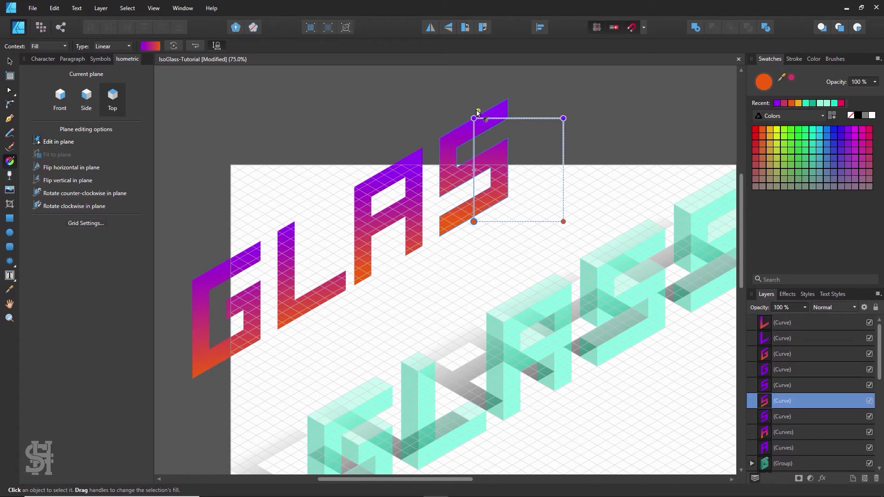
{"action": "left_click_drag", "start_coordinate": [473, 119], "coordinate": [453, 125]}
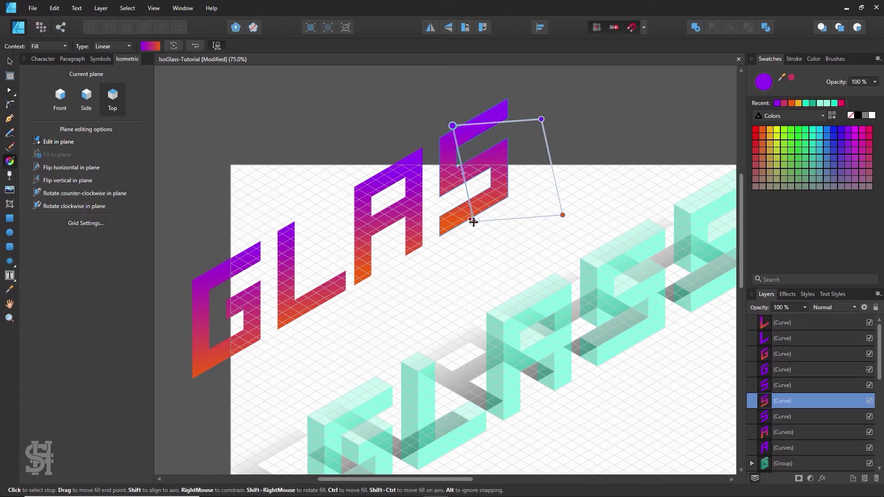
{"action": "left_click_drag", "start_coordinate": [473, 221], "coordinate": [499, 231]}
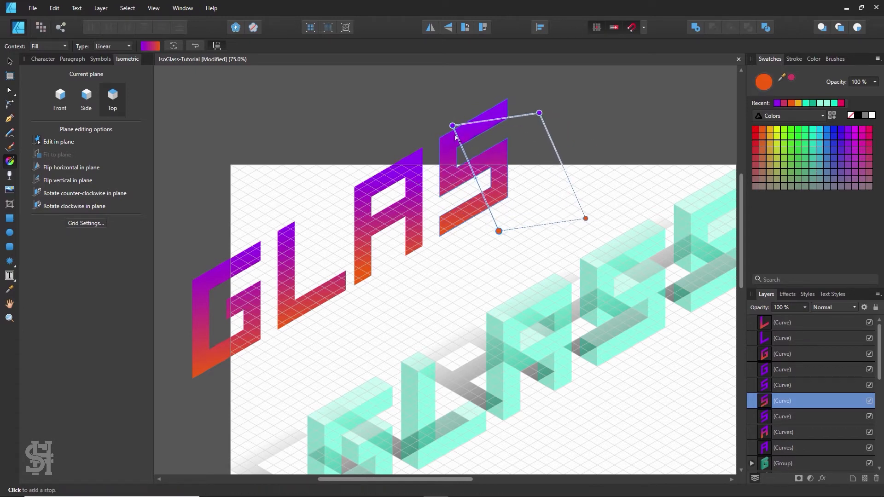
{"action": "left_click_drag", "start_coordinate": [452, 125], "coordinate": [450, 122]}
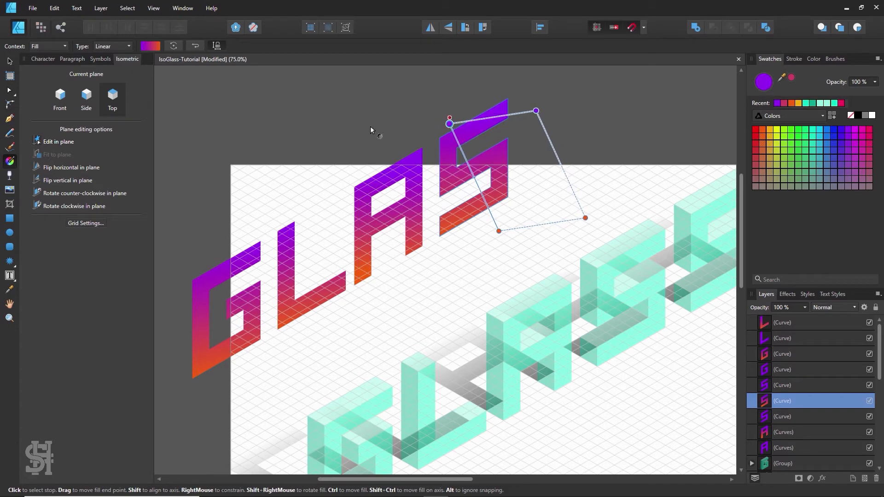
{"action": "key", "text": "v"}
{"action": "key", "text": "ctrl+d"}
Duplicate the gradient S along the isometric baseline as the last letter of GLASS, and deselect it
{"action": "scroll", "coordinate": [400, 272], "scroll_direction": "down", "scroll_amount": 2}
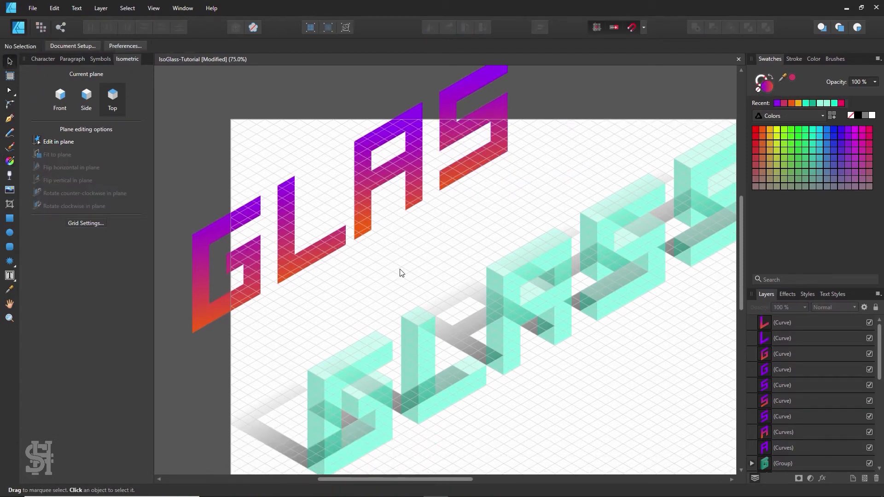
{"action": "left_click", "coordinate": [10, 304]}
{"action": "left_click_drag", "start_coordinate": [454, 301], "coordinate": [393, 365]}
{"action": "left_click", "coordinate": [12, 63]}
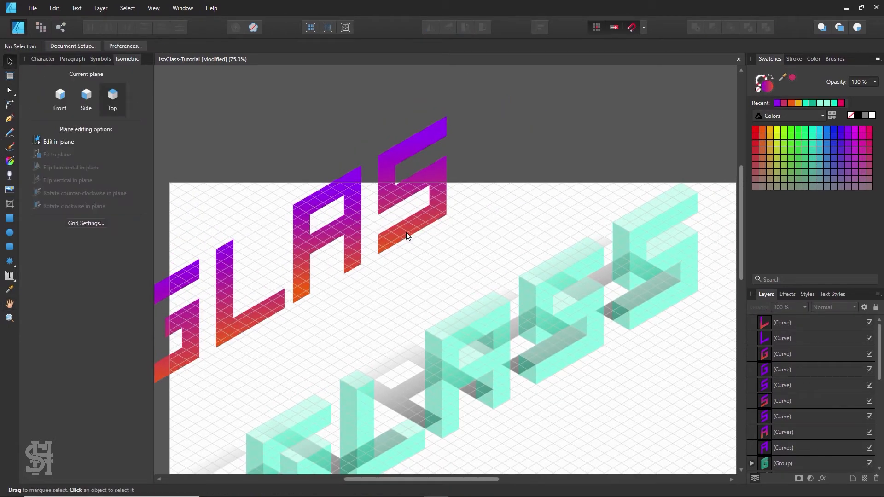
{"action": "left_click_drag", "start_coordinate": [407, 236], "coordinate": [486, 189]}
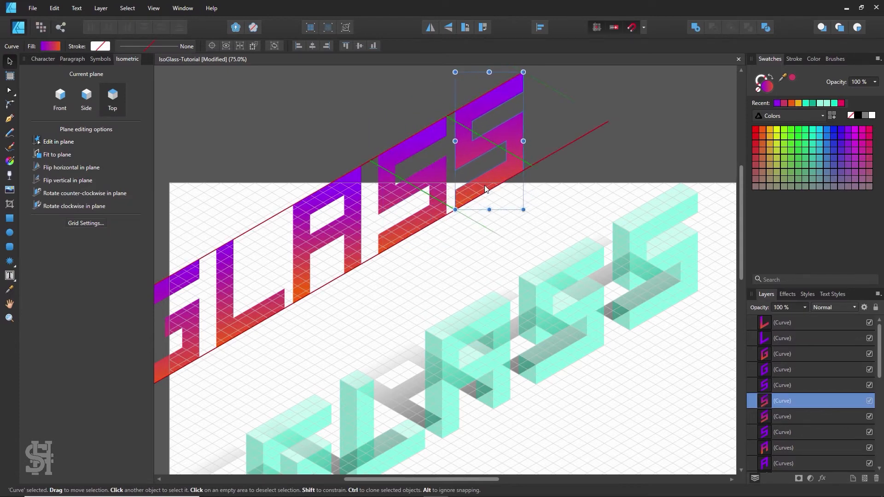
{"action": "left_click", "coordinate": [557, 189]}
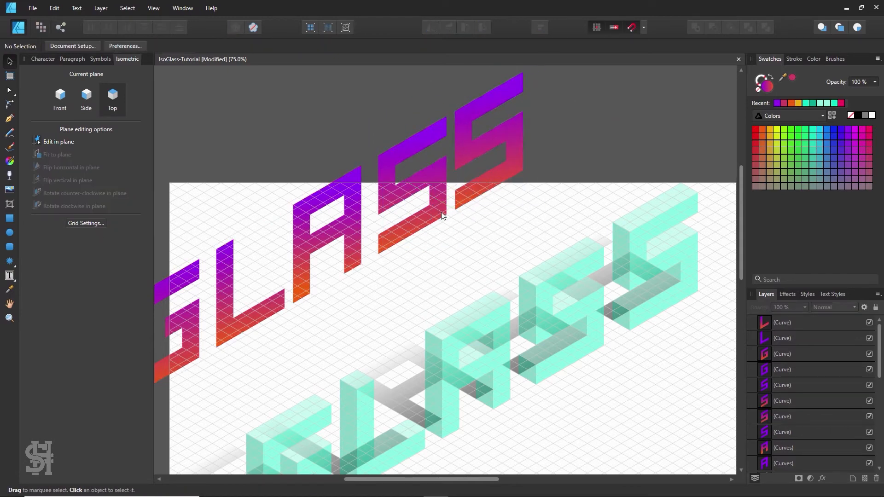
Try to move the gradient A and the first S upward out of the word, and undo the moves
{"action": "left_click", "coordinate": [9, 304]}
{"action": "left_click_drag", "start_coordinate": [479, 212], "coordinate": [553, 184]}
{"action": "left_click", "coordinate": [10, 62]}
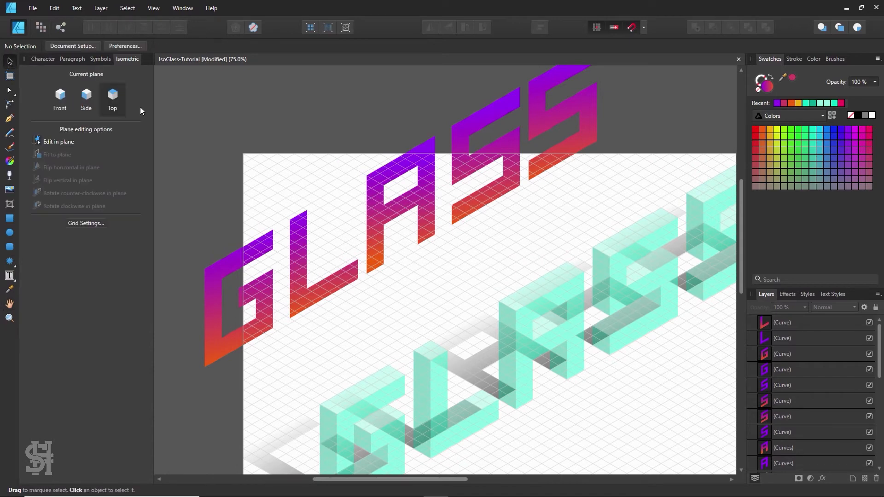
{"action": "scroll", "coordinate": [432, 220], "scroll_direction": "up", "scroll_amount": 1}
{"action": "left_click_drag", "start_coordinate": [430, 216], "coordinate": [466, 117]}
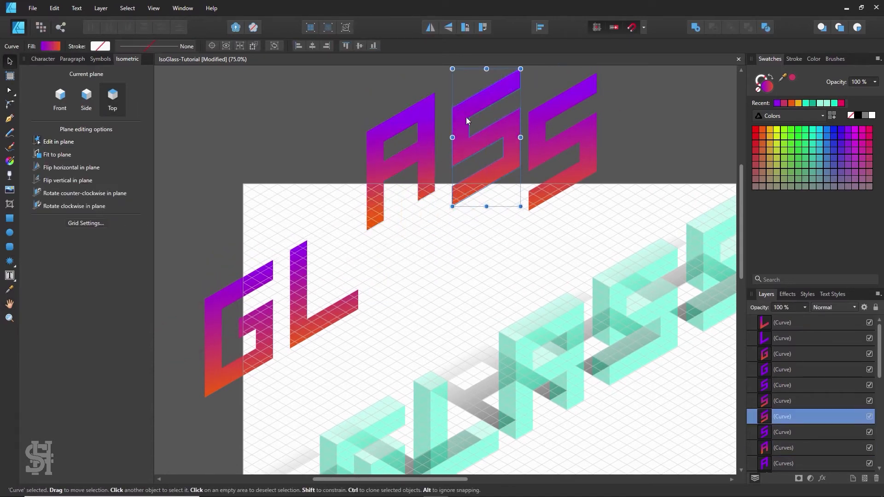
{"action": "key", "text": "ctrl+z"}
{"action": "key", "text": "ctrl+z"}
{"action": "key", "text": "ctrl+z"}
{"action": "left_click", "coordinate": [543, 253]}
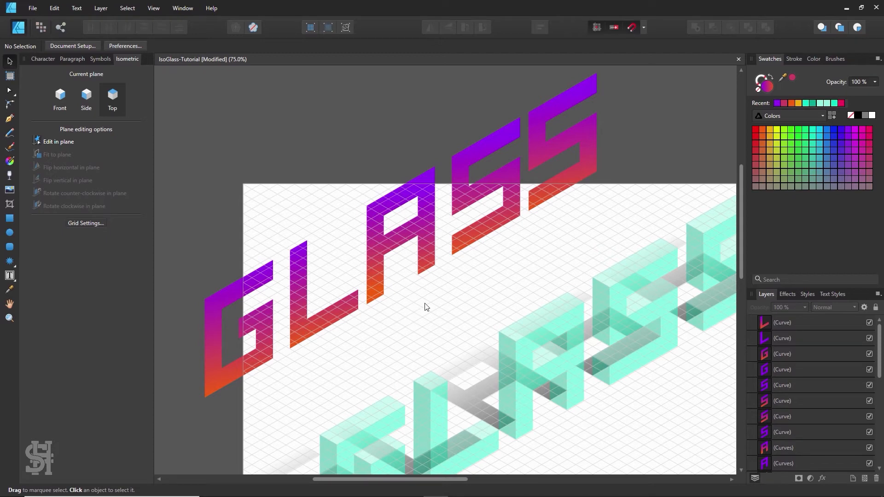
Move the gradient G onto the back face of the isometric glass G
{"action": "scroll", "coordinate": [490, 341], "scroll_direction": "down", "scroll_amount": 1}
{"action": "key", "text": "g"}
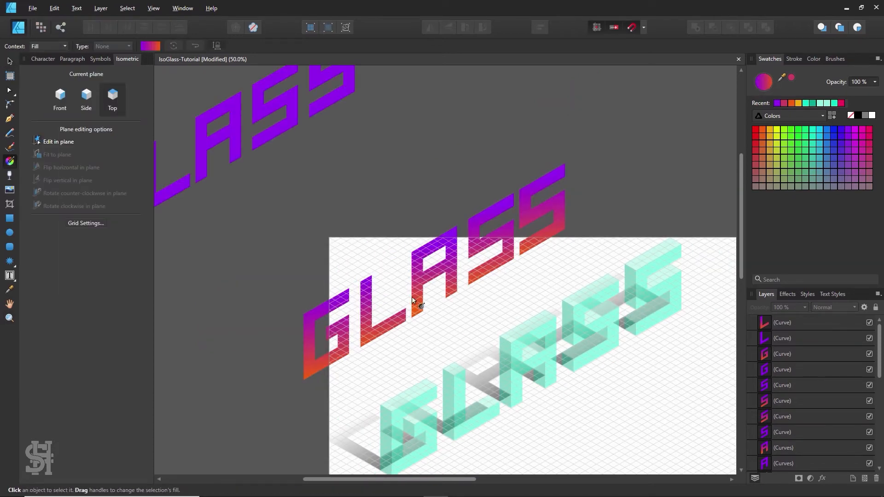
{"action": "key", "text": "h"}
{"action": "left_click_drag", "start_coordinate": [446, 329], "coordinate": [382, 254]}
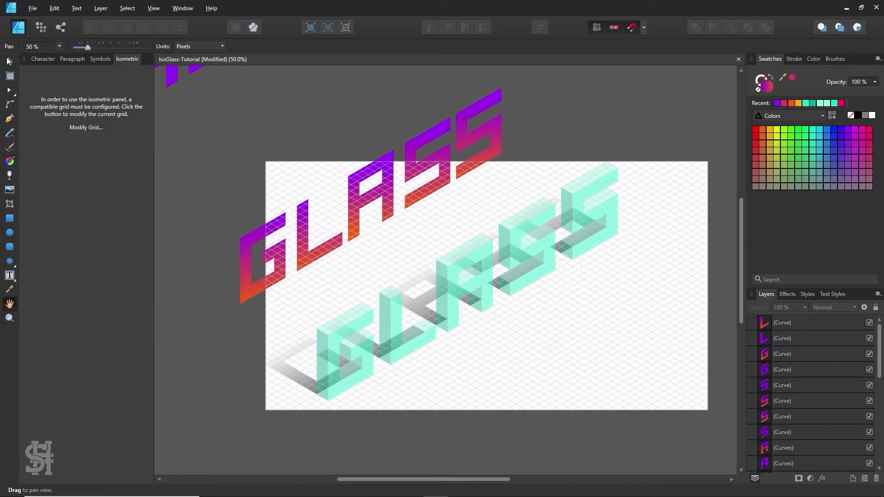
{"action": "left_click", "coordinate": [10, 61]}
{"action": "left_click_drag", "start_coordinate": [257, 237], "coordinate": [334, 327]}
Put the gradient G into the glass G's group and send it behind the glass faces
{"action": "key", "text": "z"}
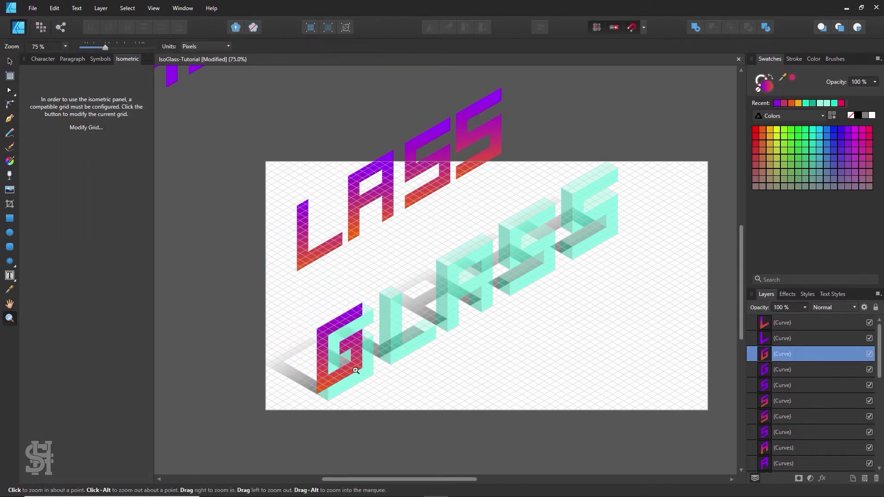
{"action": "left_click", "coordinate": [355, 369]}
{"action": "left_click", "coordinate": [10, 61]}
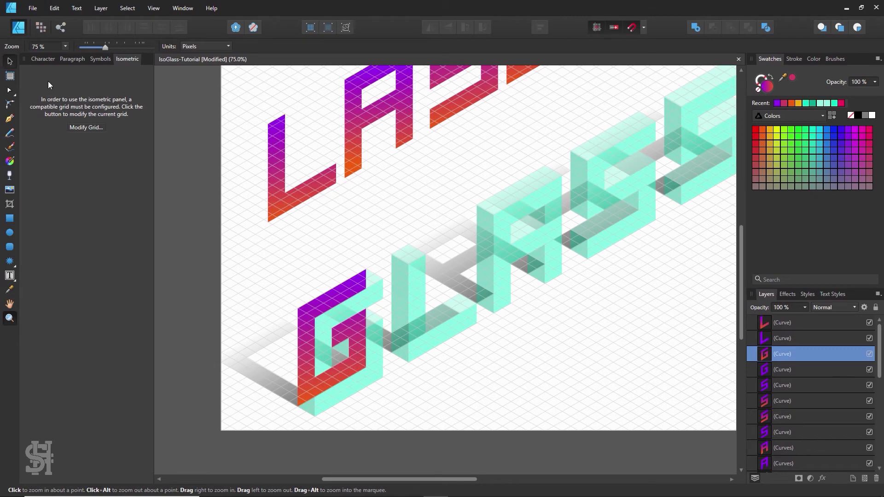
{"action": "left_click_drag", "start_coordinate": [341, 352], "coordinate": [315, 309]}
{"action": "key", "text": "ctrl+["}
{"action": "key", "text": "ctrl+shift+["}
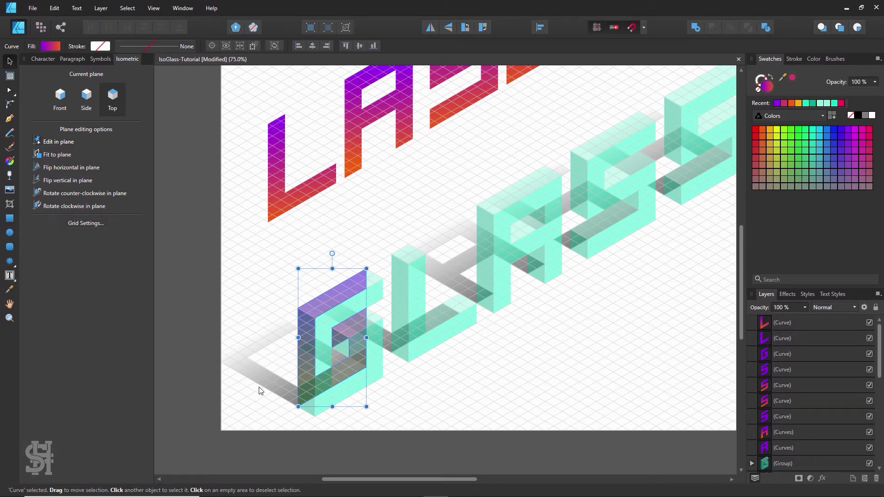
Send the glass G's shadow behind the gradient G, and clear the selection
{"action": "left_click", "coordinate": [271, 379]}
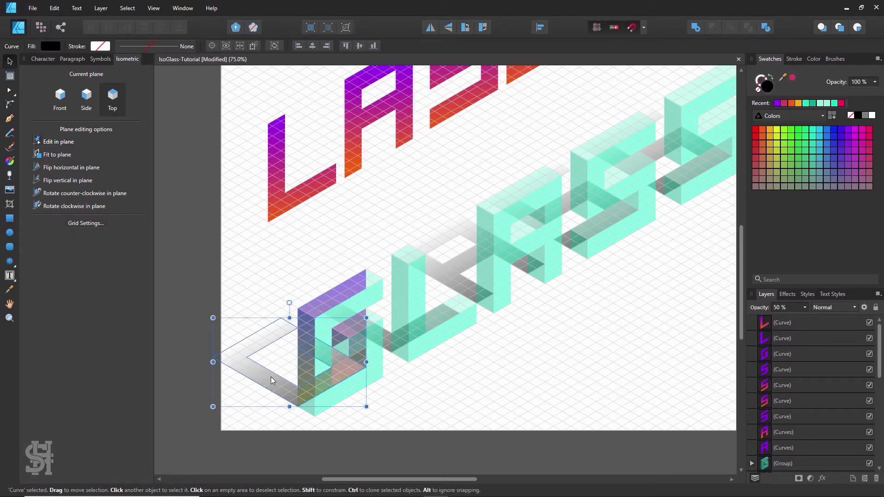
{"action": "left_click", "coordinate": [293, 293]}
{"action": "scroll", "coordinate": [332, 350], "scroll_direction": "down", "scroll_amount": 2}
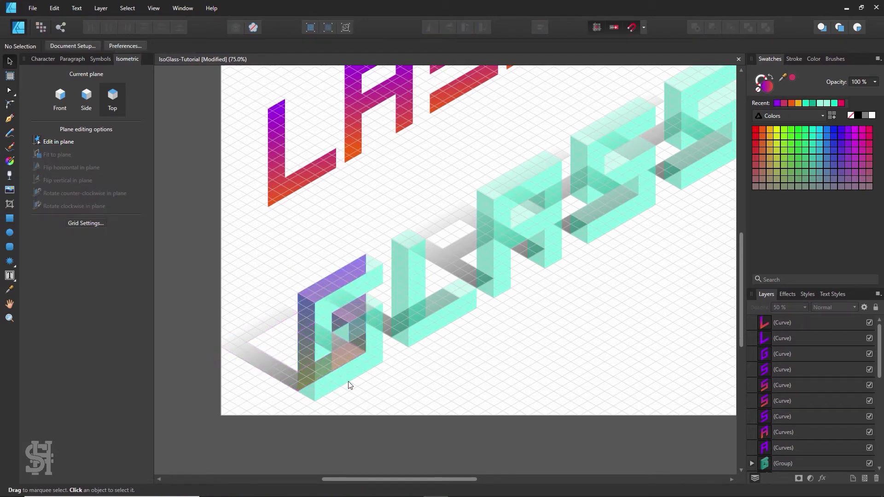
Select the glass G together with its gradient letter and shadow as one group, and move it away from the L
{"action": "left_click_drag", "start_coordinate": [223, 213], "coordinate": [279, 274]}
{"action": "left_click_drag", "start_coordinate": [332, 327], "coordinate": [387, 387]}
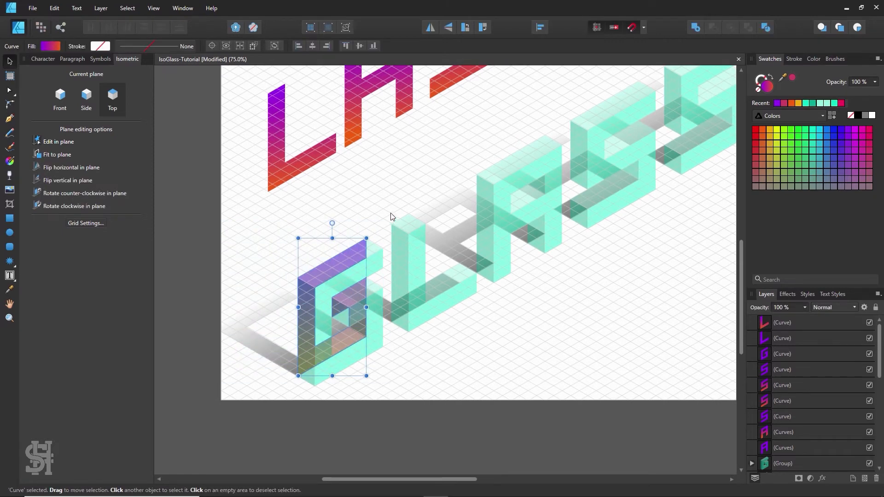
{"action": "left_click_drag", "start_coordinate": [393, 216], "coordinate": [209, 421]}
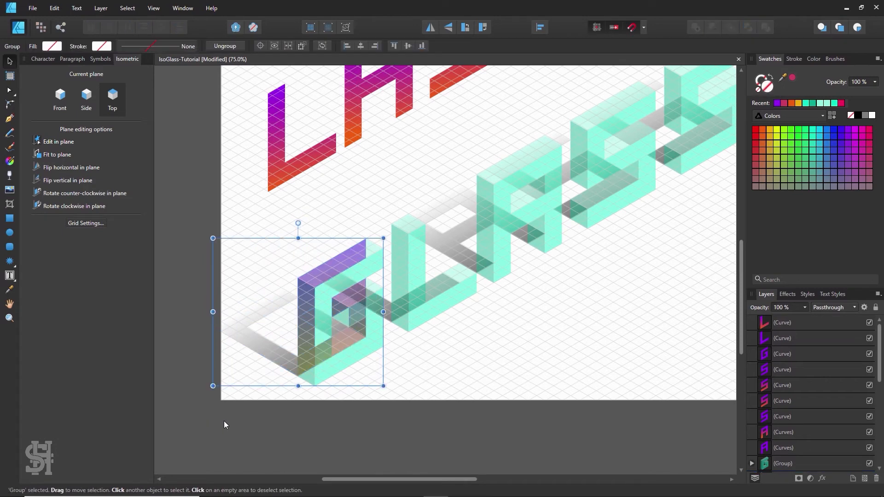
{"action": "left_click", "coordinate": [236, 417]}
{"action": "scroll", "coordinate": [344, 348], "scroll_direction": "up", "scroll_amount": 2}
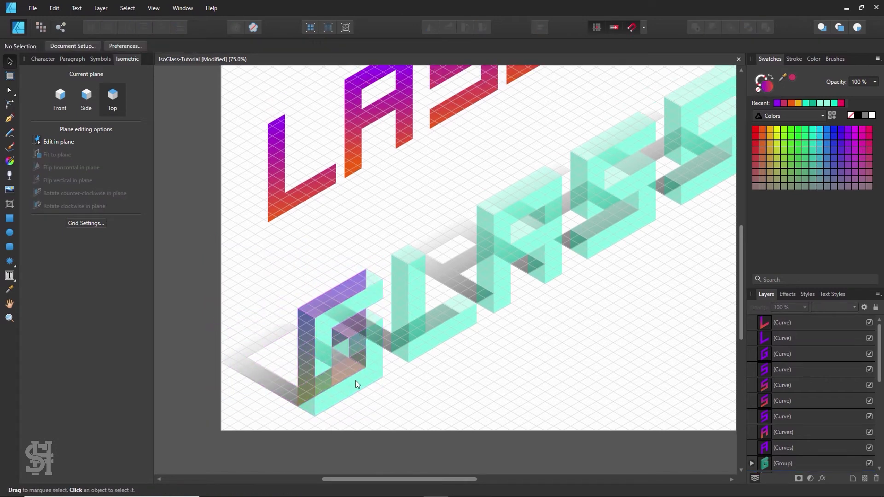
{"action": "left_click_drag", "start_coordinate": [356, 381], "coordinate": [310, 386]}
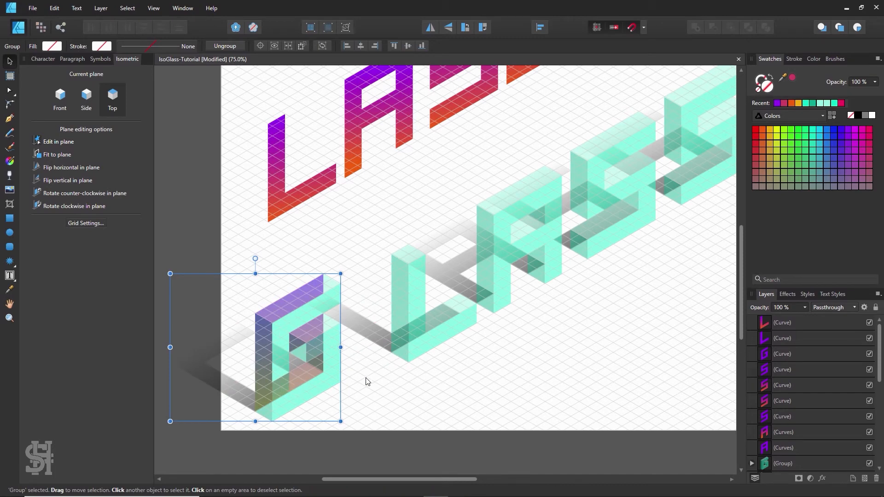
Move the glass G group down to the page's lower-left corner, and clear the selection
{"action": "left_click_drag", "start_coordinate": [334, 387], "coordinate": [310, 388]}
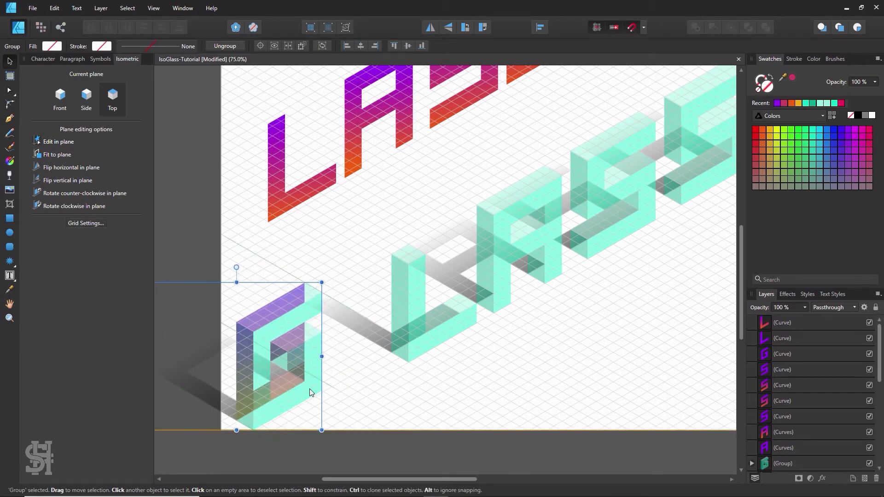
{"action": "left_click", "coordinate": [382, 371]}
Move the gradient L onto the back face of the isometric glass L, and set the current plane to Front
{"action": "scroll", "coordinate": [381, 368], "scroll_direction": "up", "scroll_amount": 2}
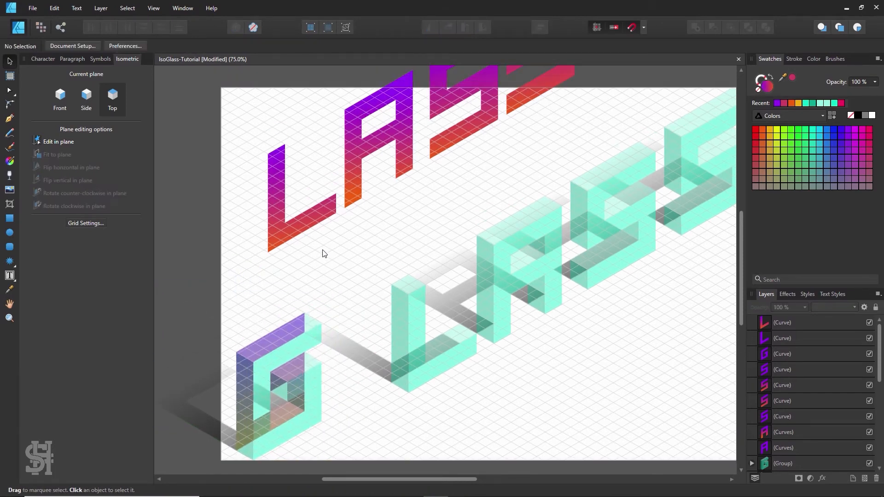
{"action": "left_click", "coordinate": [300, 230]}
{"action": "left_click_drag", "start_coordinate": [300, 230], "coordinate": [424, 364]}
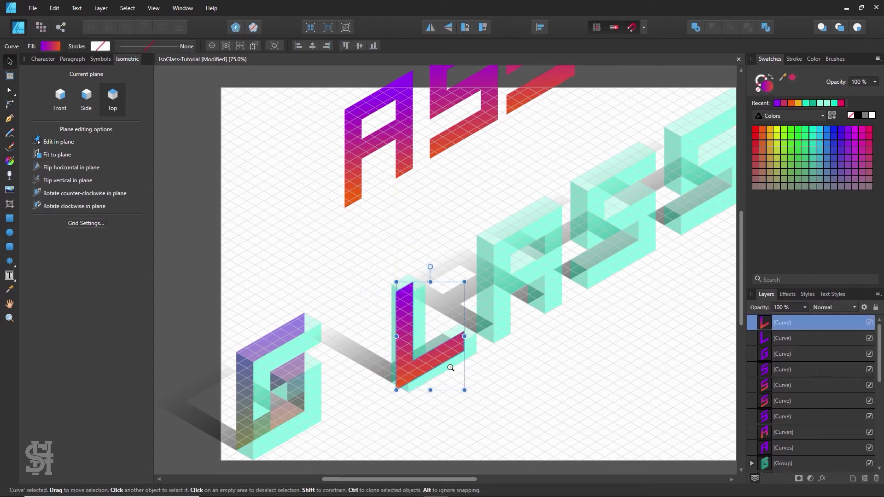
{"action": "key", "text": "z"}
{"action": "left_click", "coordinate": [449, 366]}
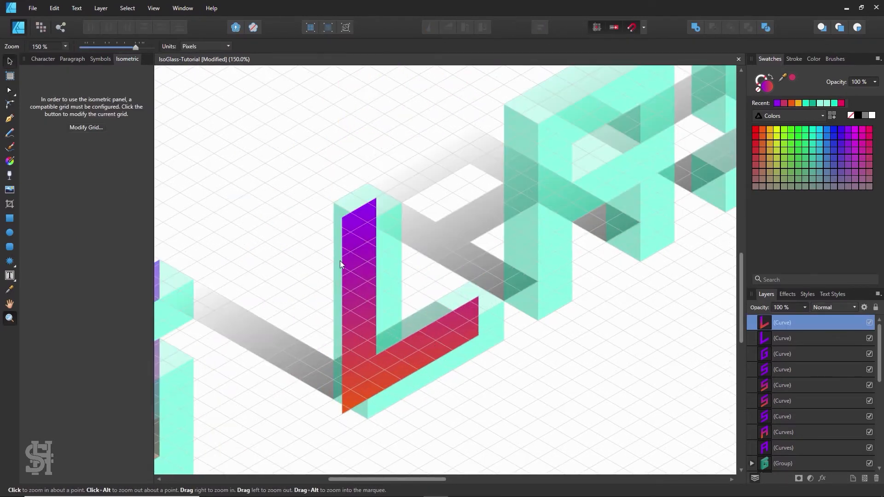
{"action": "key", "text": "v"}
{"action": "mouse_move", "coordinate": [340, 261]}
{"action": "left_mouse_down"}
{"action": "mouse_move", "coordinate": [414, 309]}
{"action": "mouse_move", "coordinate": [349, 249]}
{"action": "mouse_move", "coordinate": [371, 262]}
{"action": "mouse_move", "coordinate": [352, 256]}
{"action": "left_mouse_up"}
{"action": "left_click", "coordinate": [60, 96]}
Put the gradient L into the glass L's group behind the glass faces, and send the L's shadow to the back
{"action": "key", "text": "ctrl+shift+["}
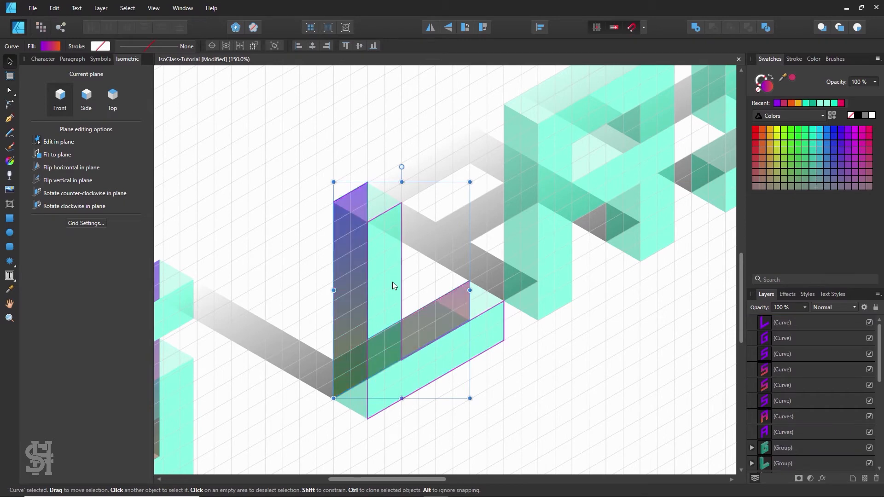
{"action": "left_click", "coordinate": [205, 299]}
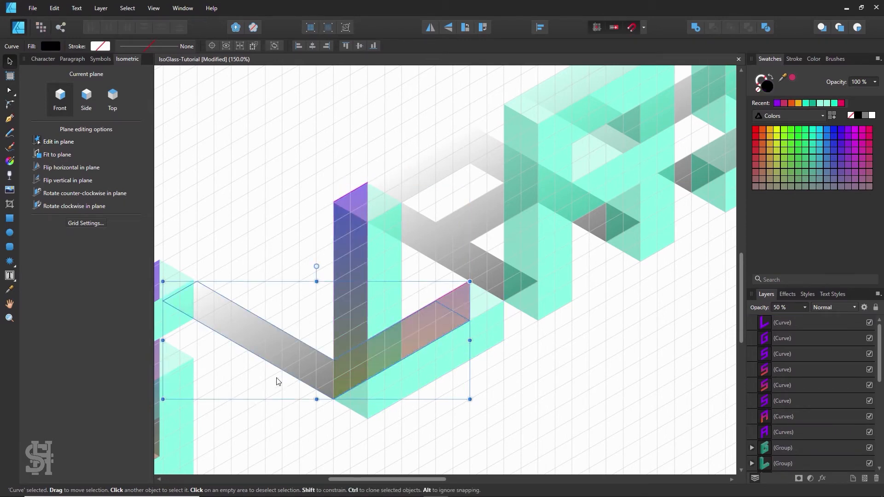
{"action": "key", "text": "z"}
{"action": "left_click", "coordinate": [528, 307], "text": "alt"}
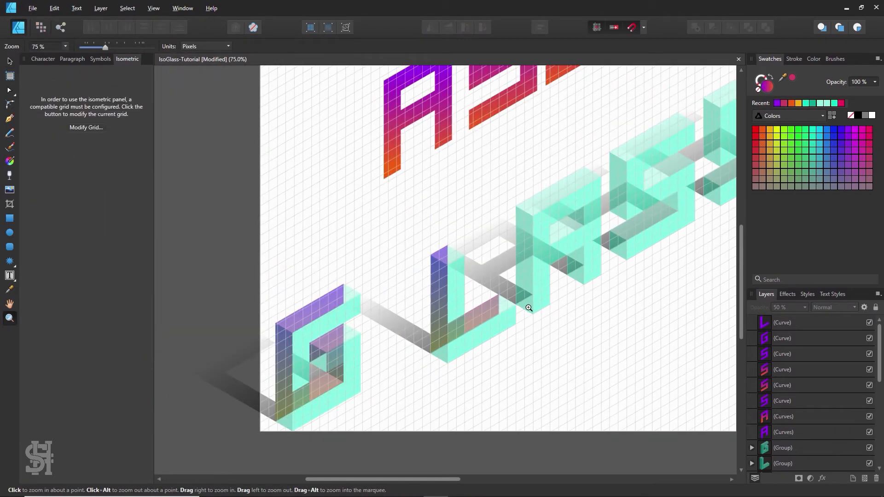
Examine closely how the gradient L's upper edges line up with the glass L's back face
{"action": "left_click_drag", "start_coordinate": [492, 294], "coordinate": [537, 359]}
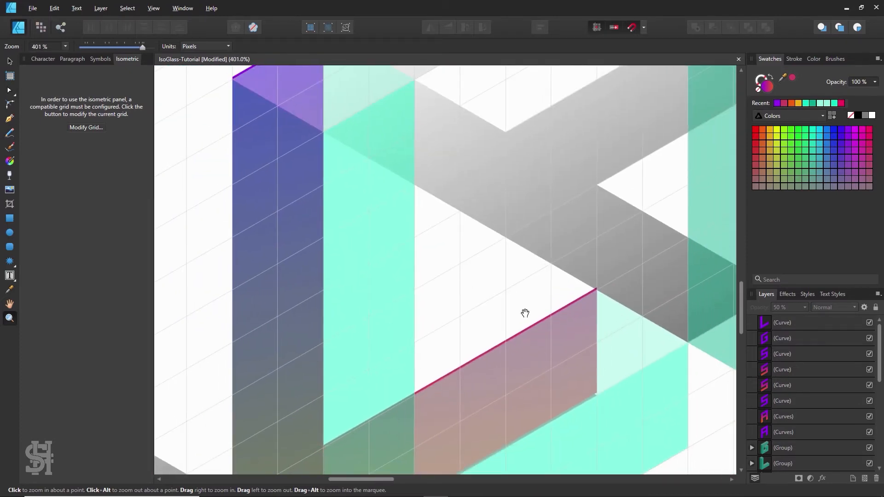
{"action": "left_click_drag", "start_coordinate": [525, 313], "coordinate": [545, 399]}
{"action": "left_click", "coordinate": [10, 61]}
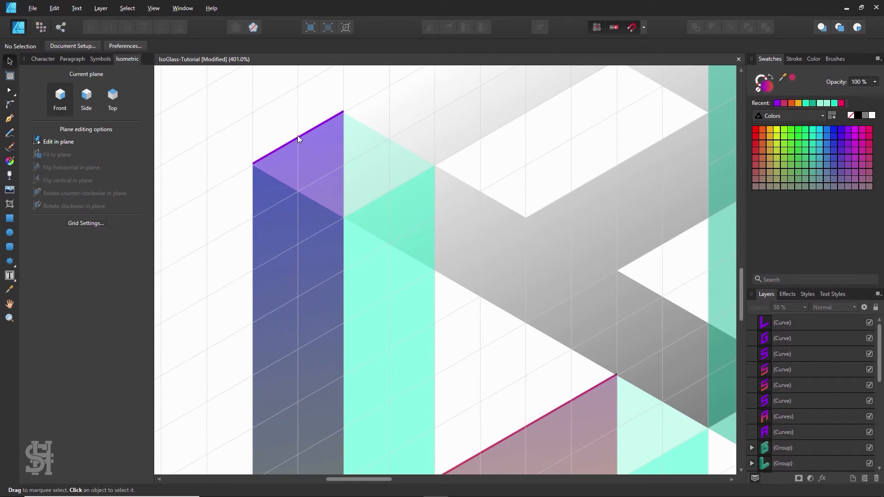
{"action": "left_click", "coordinate": [297, 135]}
{"action": "left_click", "coordinate": [450, 283]}
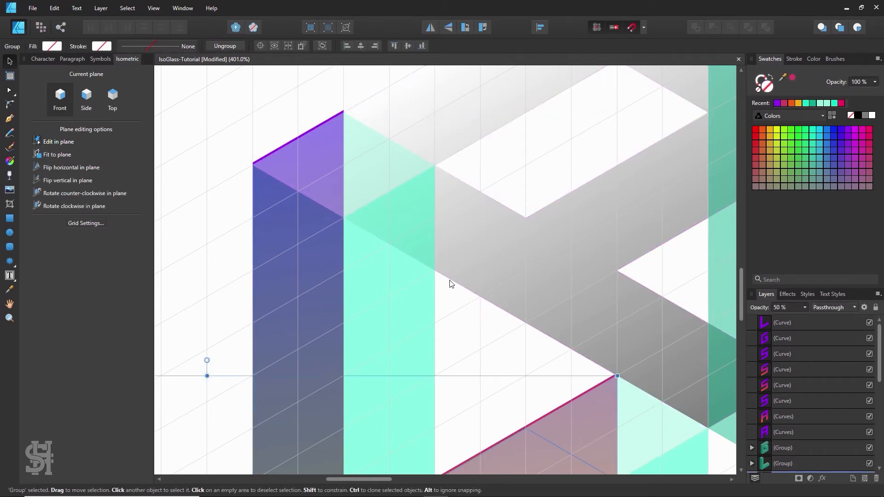
{"action": "double_click", "coordinate": [453, 284]}
{"action": "key", "text": "z"}
{"action": "left_click", "coordinate": [481, 300], "text": "alt"}
{"action": "key", "text": "h"}
{"action": "left_click_drag", "start_coordinate": [506, 340], "coordinate": [469, 298]}
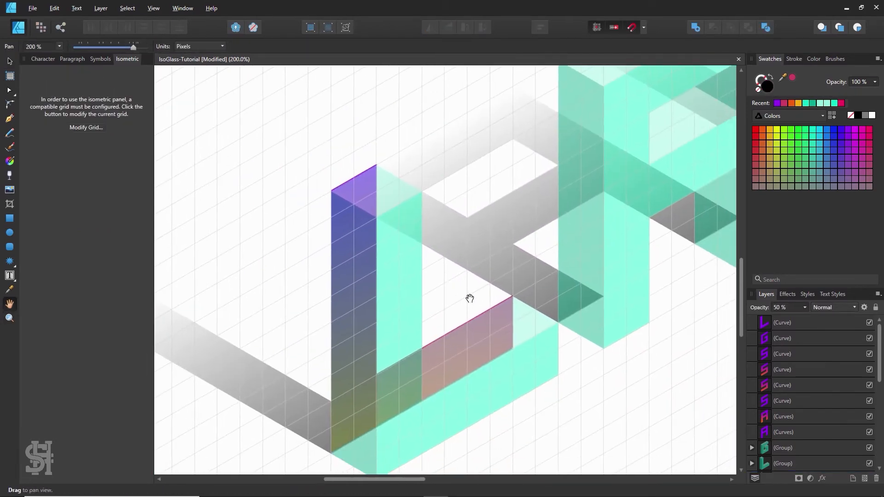
{"action": "left_click", "coordinate": [10, 61]}
{"action": "left_click", "coordinate": [260, 144]}
Undo the stacking changes to the L's shadow and the gradient L
{"action": "key", "text": "ctrl+z"}
{"action": "key", "text": "ctrl+z"}
{"action": "key", "text": "ctrl+z"}
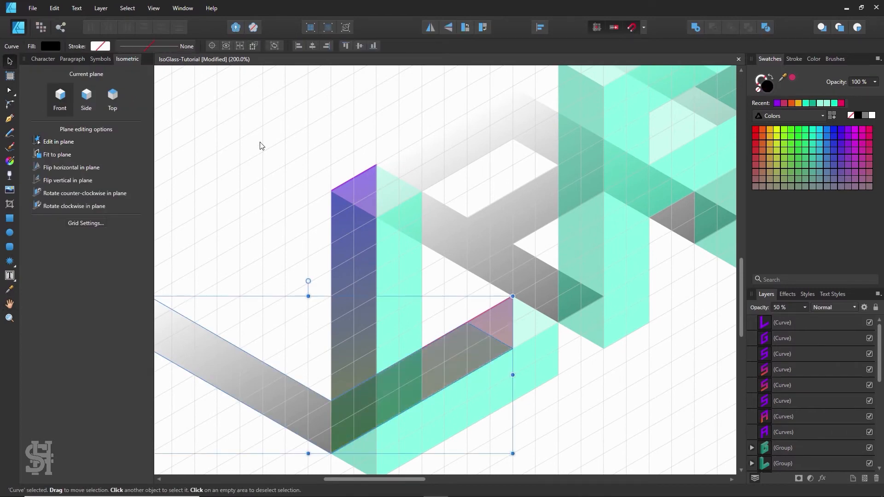
{"action": "key", "text": "ctrl+z"}
Align the gradient L exactly with the glass L's back corner, and put it into the glass L's group behind the glass faces
{"action": "key", "text": "z"}
{"action": "left_click_drag", "start_coordinate": [338, 169], "coordinate": [392, 169]}
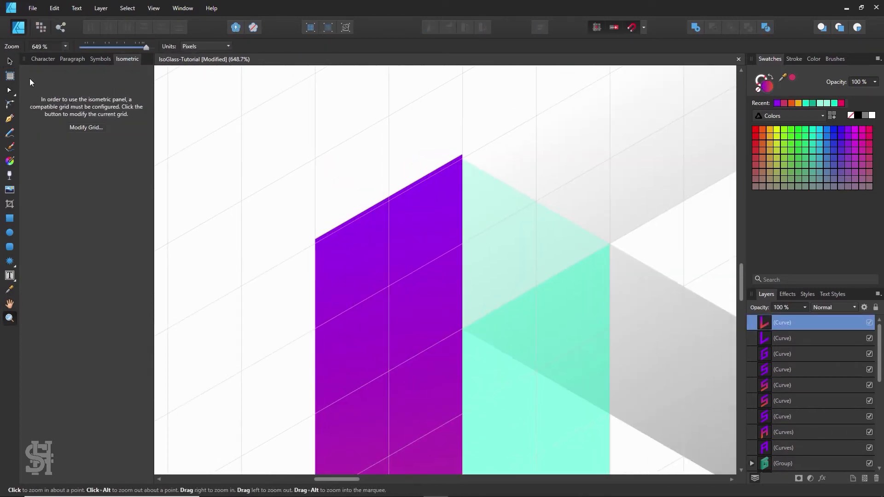
{"action": "left_click", "coordinate": [9, 63]}
{"action": "left_click_drag", "start_coordinate": [342, 259], "coordinate": [370, 281]}
{"action": "key", "text": "Delete"}
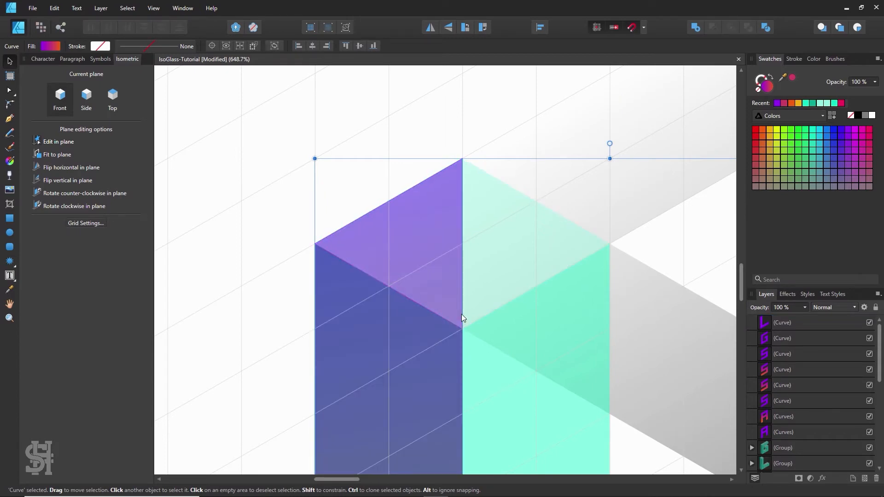
Send the glass L's shadow behind the gradient L, and clear the selection
{"action": "key", "text": "z"}
{"action": "left_click", "coordinate": [493, 385], "text": "alt"}
{"action": "key", "text": "h"}
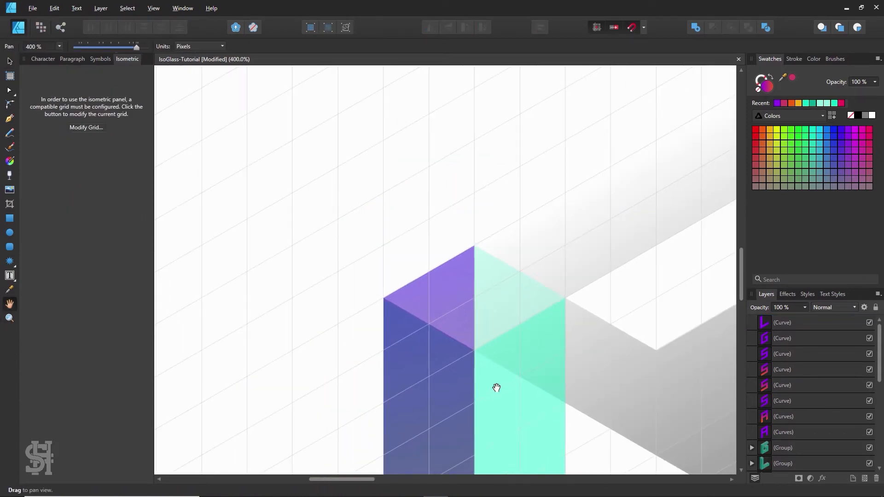
{"action": "left_click_drag", "start_coordinate": [496, 388], "coordinate": [371, 155]}
{"action": "key", "text": "z"}
{"action": "left_click", "coordinate": [450, 282], "text": "alt"}
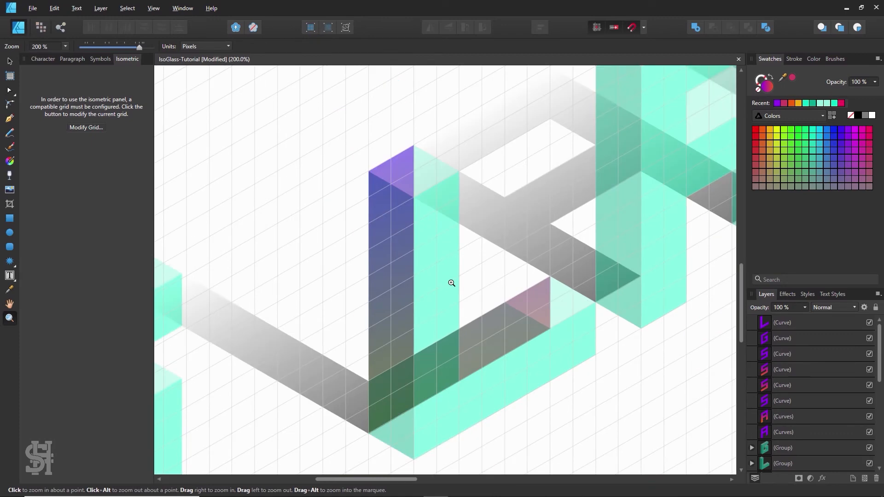
{"action": "key", "text": "v"}
{"action": "left_click", "coordinate": [267, 336]}
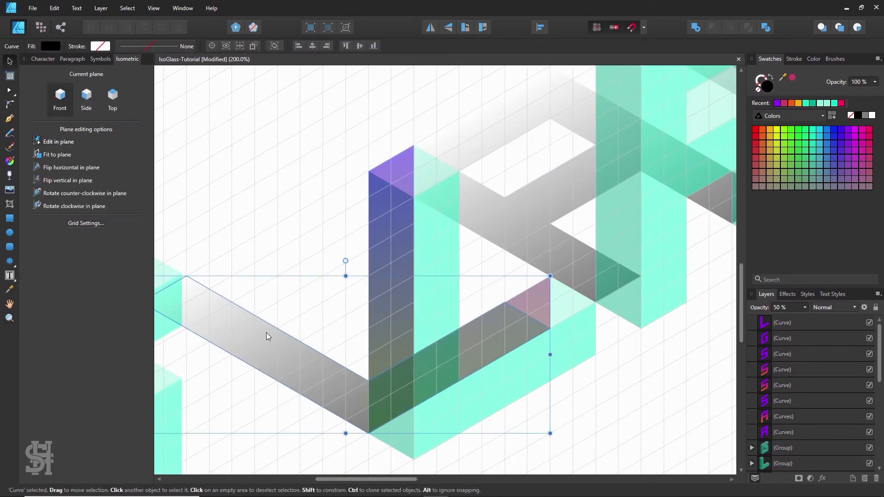
{"action": "left_click", "coordinate": [266, 209]}
Select the glass L together with its gradient letter and shadow, and group them
{"action": "key", "text": "z"}
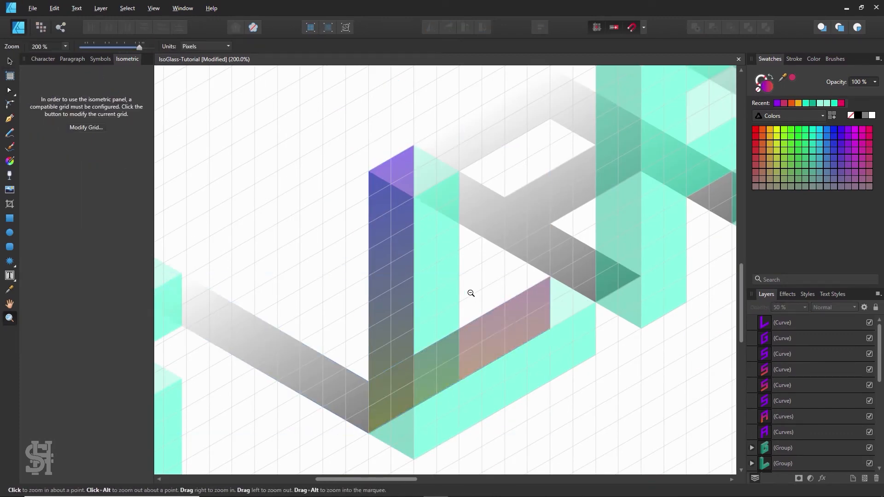
{"action": "left_click", "coordinate": [471, 293], "text": "alt"}
{"action": "key", "text": "h"}
{"action": "left_click_drag", "start_coordinate": [472, 295], "coordinate": [426, 292]}
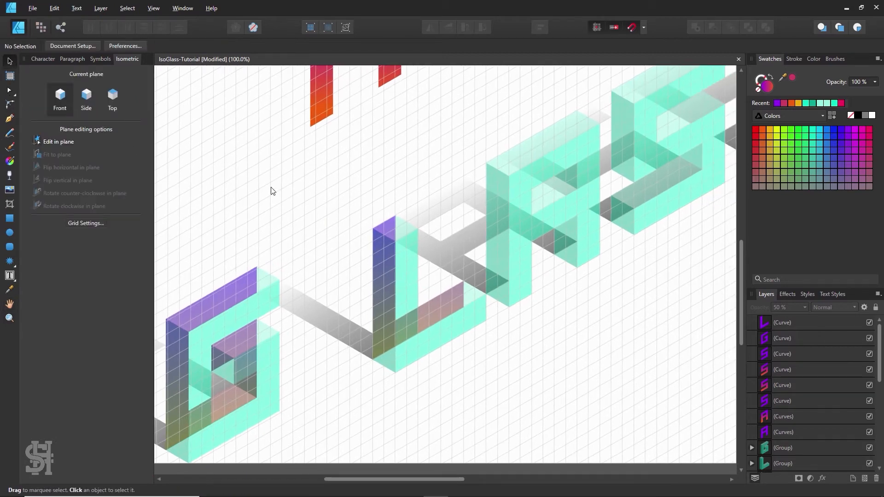
{"action": "left_click_drag", "start_coordinate": [235, 170], "coordinate": [495, 384]}
{"action": "key", "text": "ctrl+g"}
Move the L group close beside the glass G, and save the document
{"action": "scroll", "coordinate": [506, 377], "scroll_direction": "down", "scroll_amount": 3}
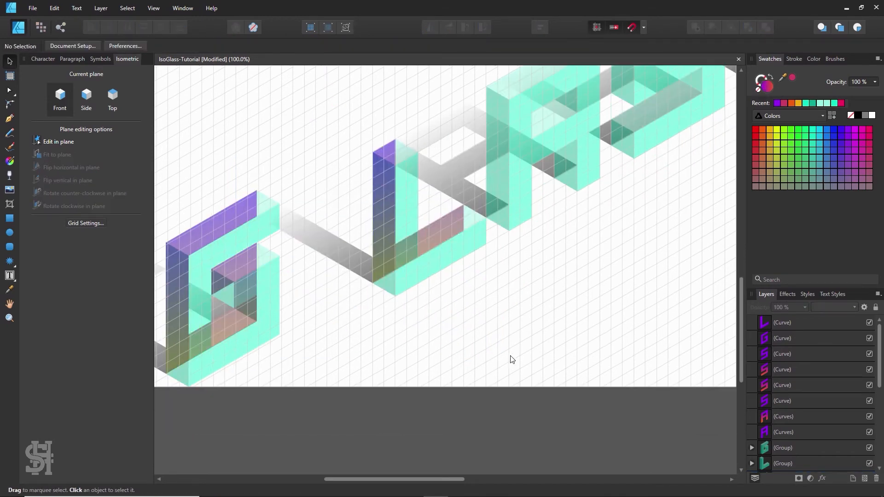
{"action": "left_click_drag", "start_coordinate": [414, 260], "coordinate": [338, 329]}
{"action": "left_click", "coordinate": [484, 321]}
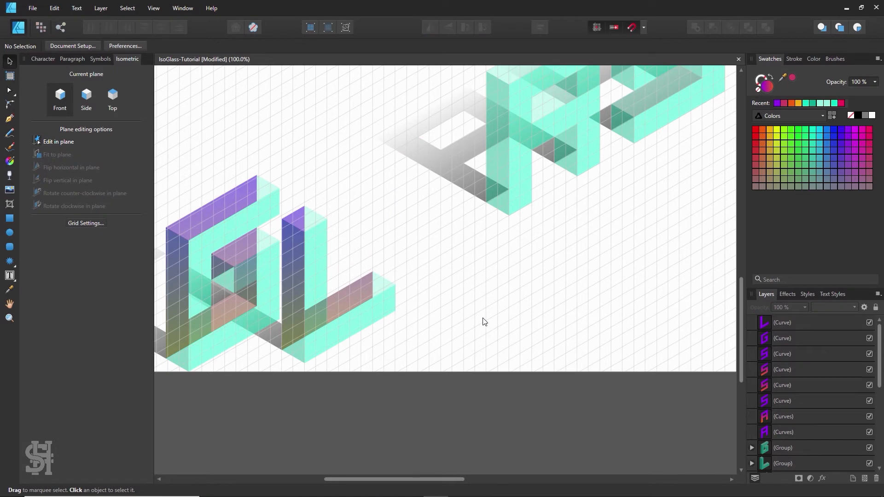
{"action": "key", "text": "ctrl+s"}
Move the gradient A onto the back face of the isometric glass A
{"action": "key", "text": "ctrl+space"}
{"action": "left_click", "coordinate": [492, 186], "text": "ctrl+alt"}
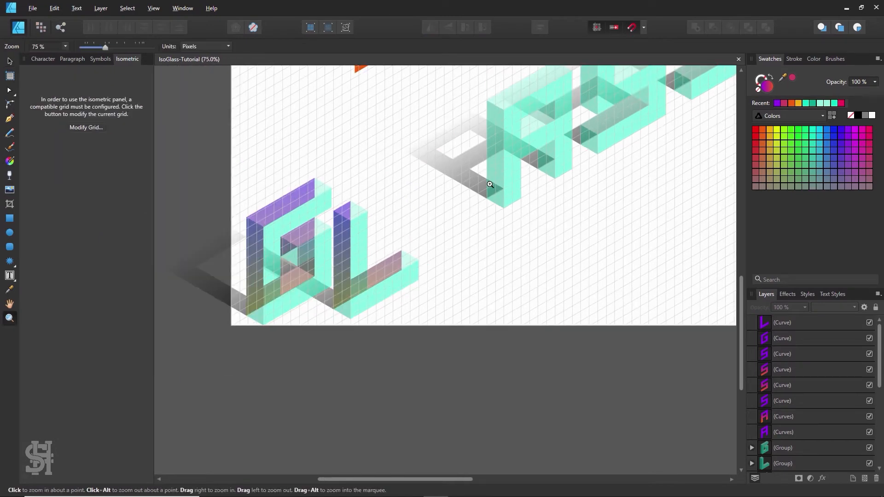
{"action": "left_click_drag", "start_coordinate": [491, 188], "coordinate": [389, 315]}
{"action": "left_click", "coordinate": [11, 61]}
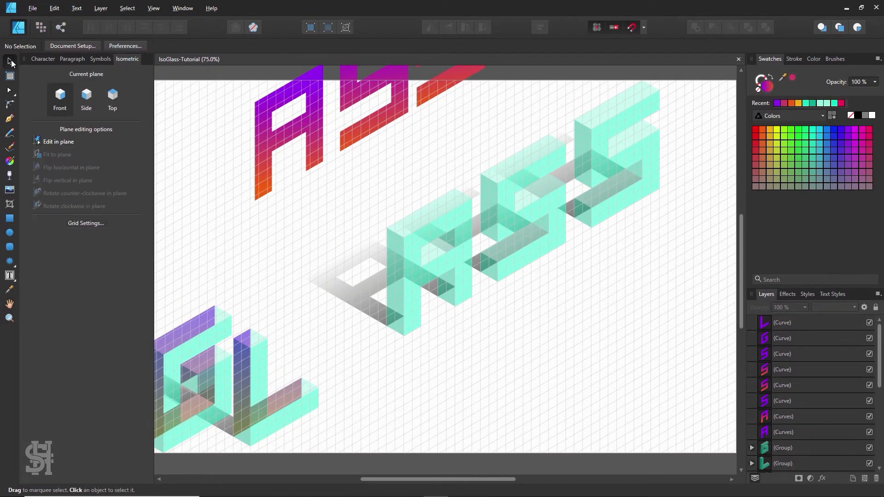
{"action": "left_click_drag", "start_coordinate": [284, 134], "coordinate": [375, 240]}
{"action": "key", "text": "z"}
{"action": "left_click", "coordinate": [421, 257]}
Put the gradient A into the glass A's group behind the glass faces, and send the A's shadow behind it
{"action": "key", "text": "v"}
{"action": "key", "text": "ctrl+shift+["}
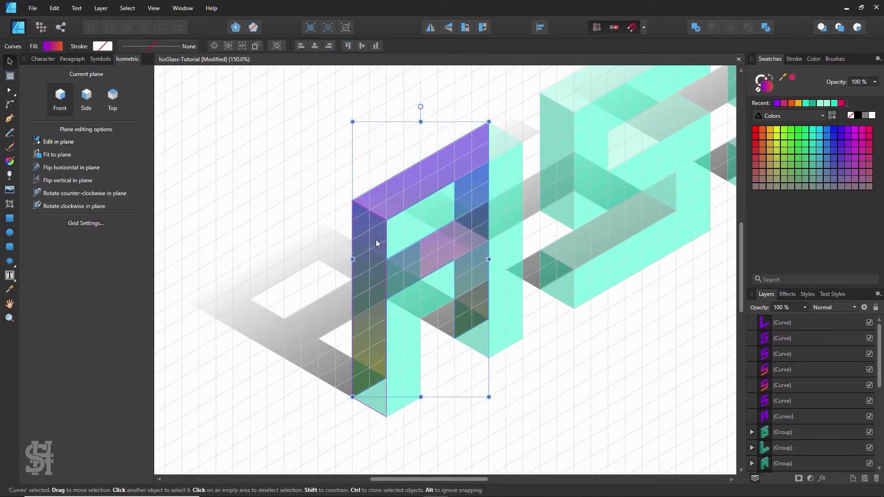
{"action": "left_click", "coordinate": [330, 250]}
{"action": "key", "text": "ctrl+shift+["}
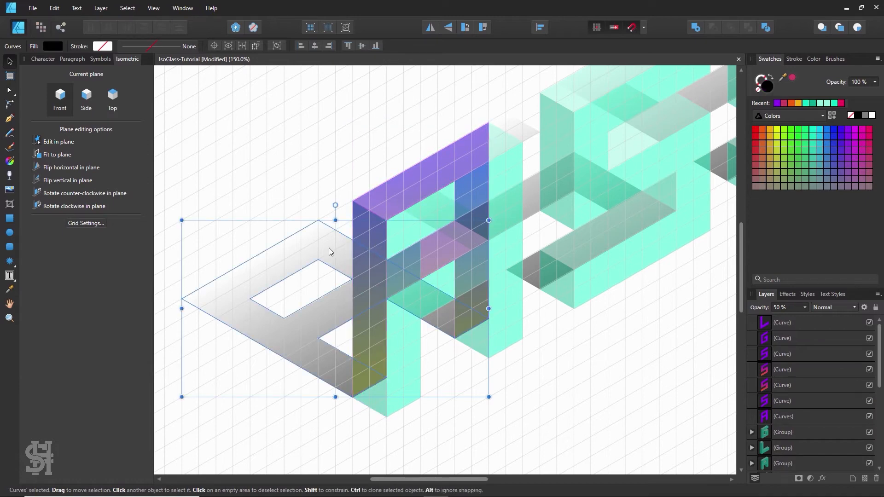
{"action": "key", "text": "ctrl+d"}
Select the glass A with its gradient letter and shadow, and move them away from the glass S letters
{"action": "key", "text": "z"}
{"action": "left_click", "coordinate": [558, 264], "text": "alt"}
{"action": "key", "text": "v"}
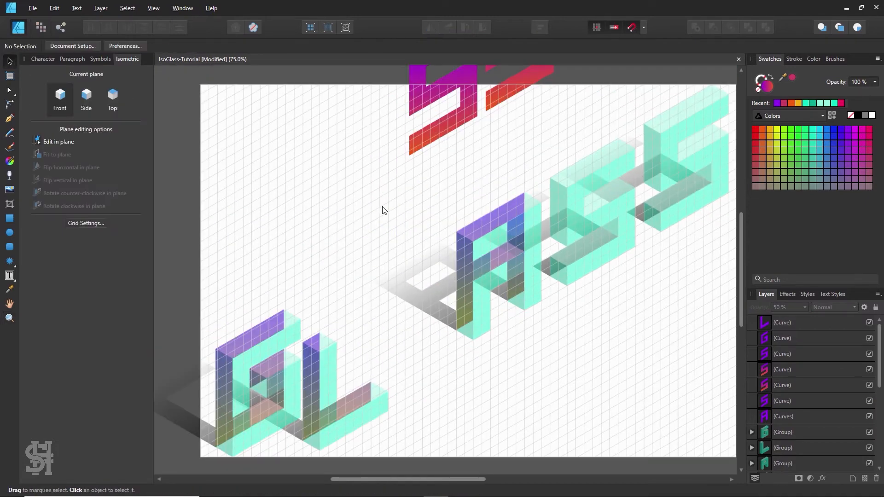
{"action": "left_click_drag", "start_coordinate": [373, 193], "coordinate": [546, 360]}
{"action": "left_click_drag", "start_coordinate": [550, 160], "coordinate": [364, 360]}
{"action": "left_click_drag", "start_coordinate": [401, 297], "coordinate": [264, 260]}
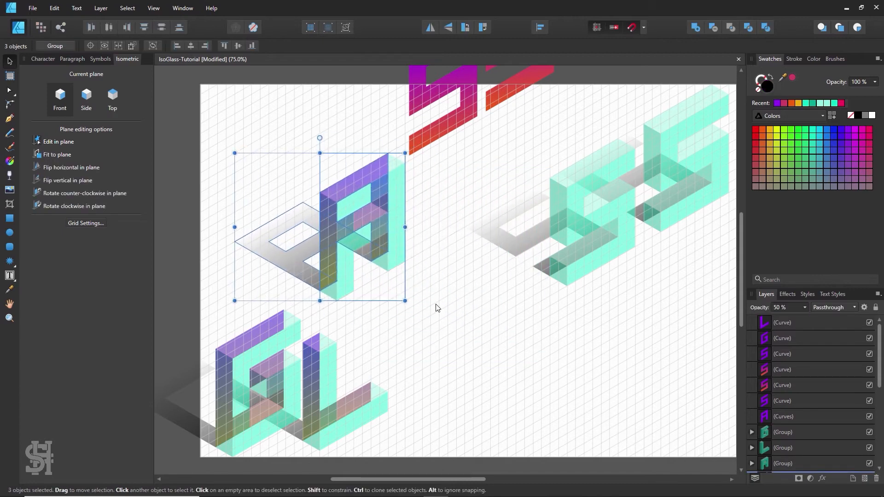
{"action": "left_click", "coordinate": [465, 315]}
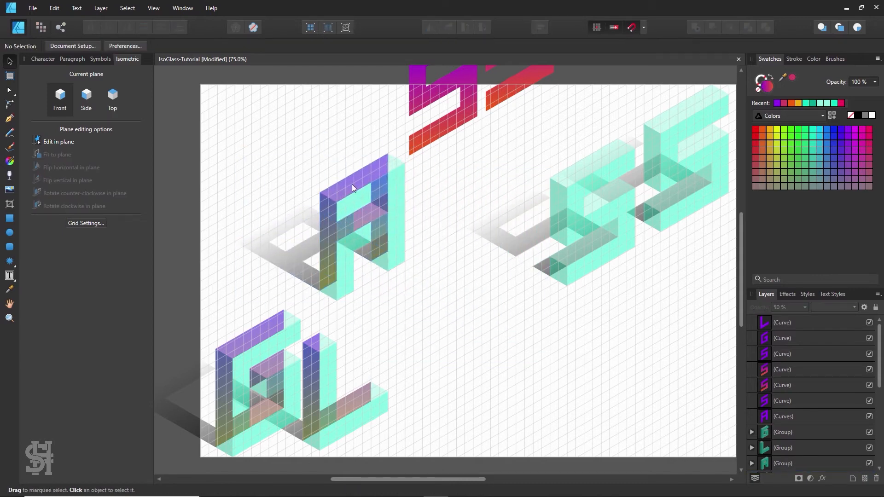
{"action": "left_click_drag", "start_coordinate": [351, 184], "coordinate": [441, 241]}
{"action": "key", "text": "ctrl+z"}
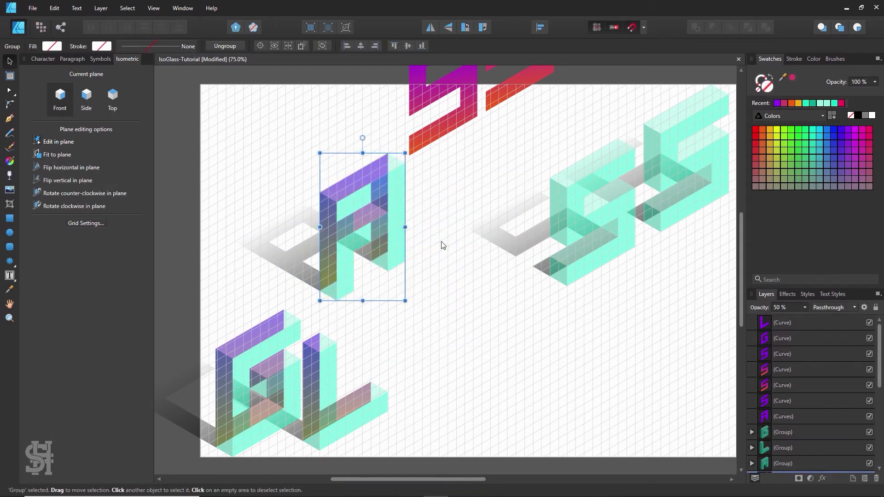
{"action": "left_click", "coordinate": [456, 264]}
Move one gradient S between the glass A and the glass S letters, and the other above the glass S letters
{"action": "left_click_drag", "start_coordinate": [455, 121], "coordinate": [476, 252]}
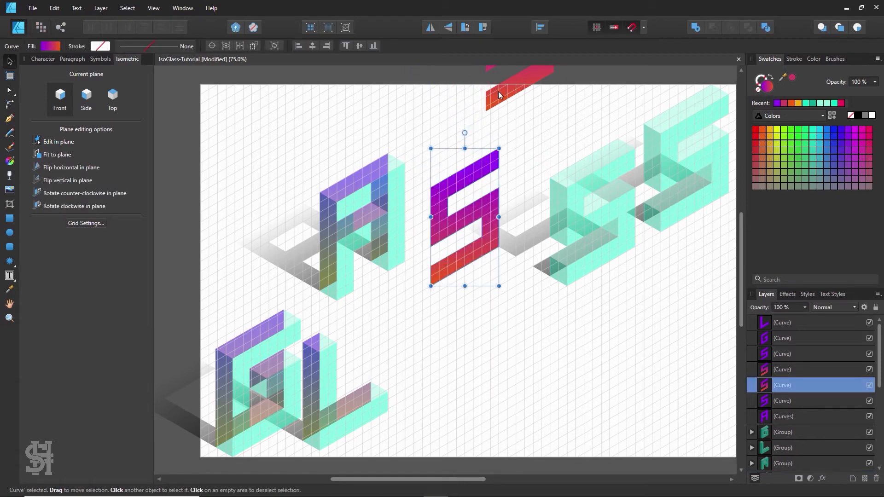
{"action": "left_click_drag", "start_coordinate": [498, 93], "coordinate": [570, 124]}
{"action": "key", "text": "space"}
{"action": "left_click_drag", "start_coordinate": [559, 248], "coordinate": [462, 283]}
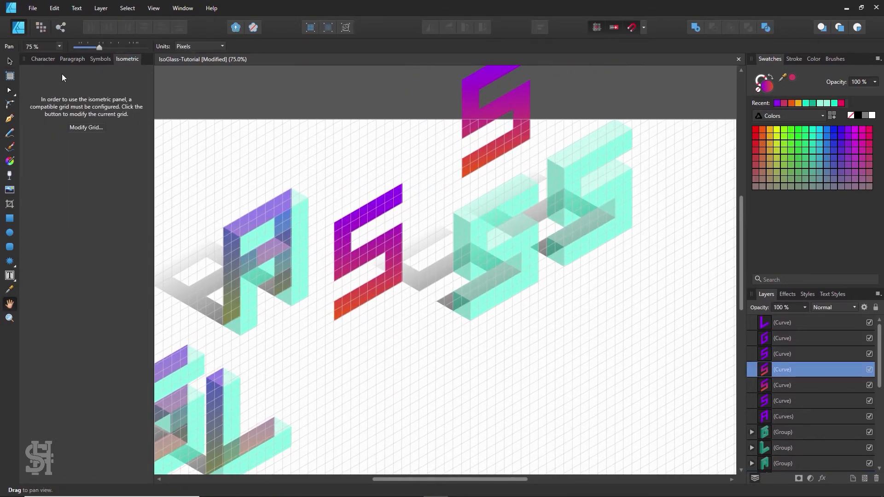
Delete the last glass S together with its shadow and the spare gradient S above it
{"action": "left_click", "coordinate": [13, 61]}
{"action": "left_click", "coordinate": [565, 200]}
{"action": "key", "text": "Delete"}
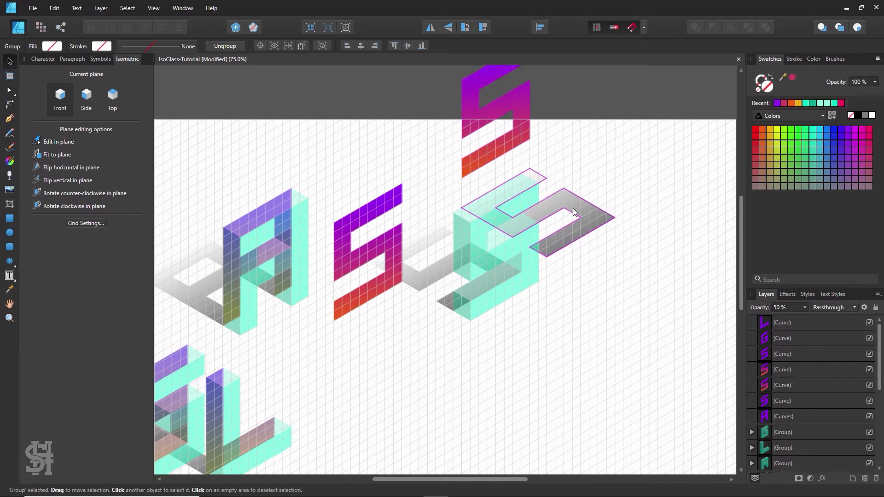
{"action": "left_click", "coordinate": [574, 209]}
{"action": "key", "text": "Delete"}
{"action": "left_click", "coordinate": [572, 241]}
{"action": "left_click", "coordinate": [485, 147]}
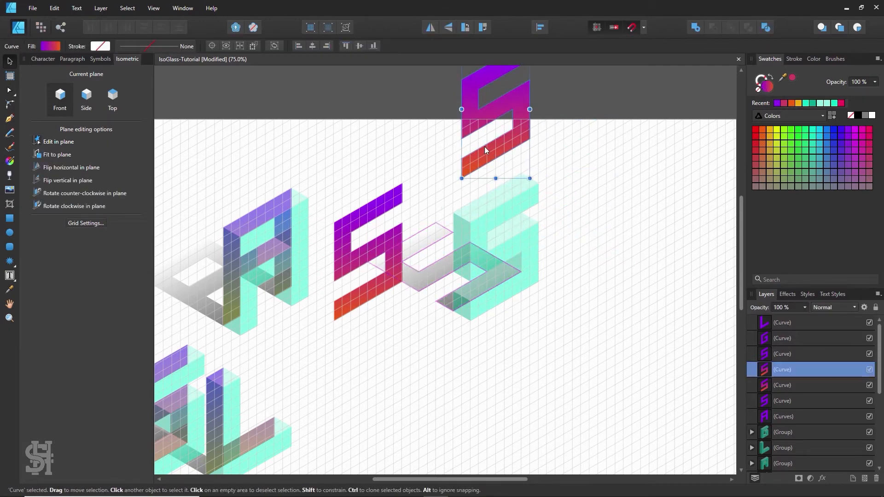
{"action": "key", "text": "Delete"}
Move the gradient S from beside the glass A onto the glass S, aligned with its back face
{"action": "left_click_drag", "start_coordinate": [390, 247], "coordinate": [509, 247]}
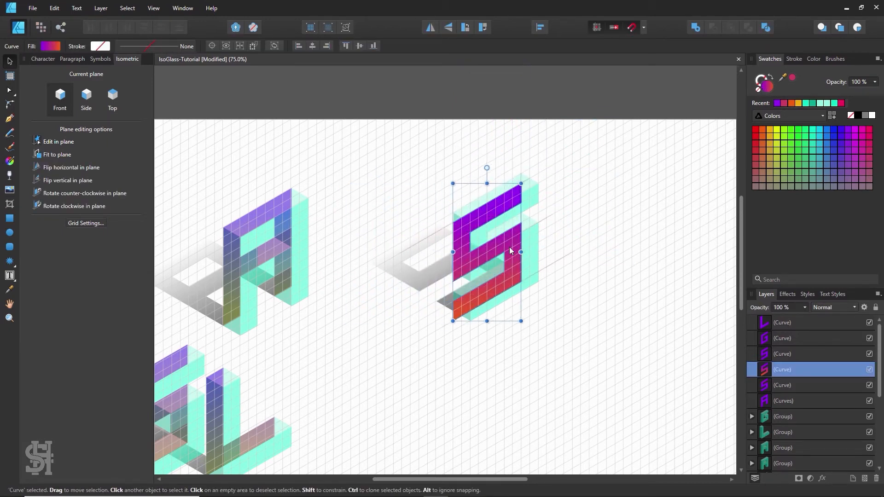
{"action": "key", "text": "z"}
{"action": "left_click", "coordinate": [534, 247]}
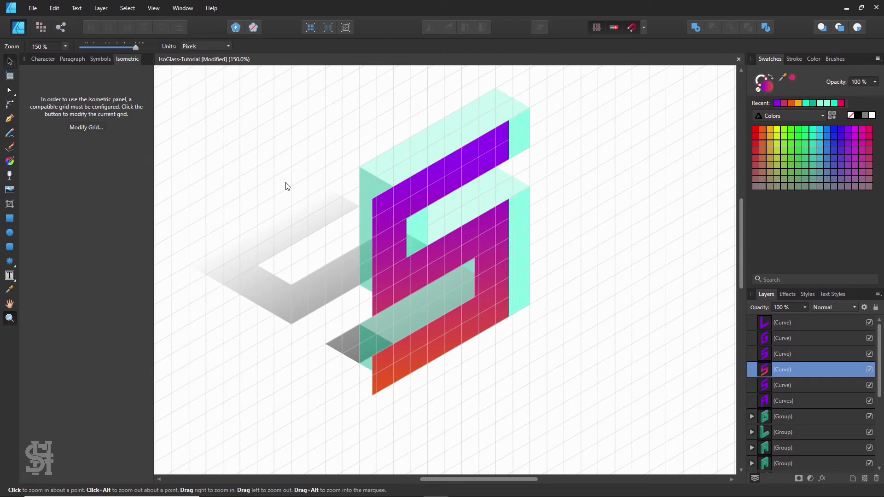
{"action": "key", "text": "v"}
{"action": "left_click_drag", "start_coordinate": [402, 265], "coordinate": [388, 234]}
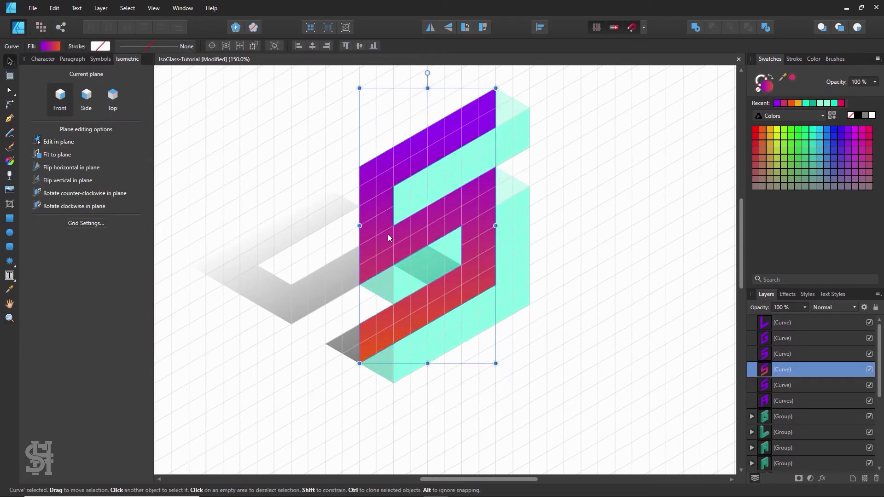
Put the gradient S into the glass S's group behind the glass faces, and send the S's shadow to the back
{"action": "key", "text": "5"}
{"action": "left_click", "coordinate": [346, 291]}
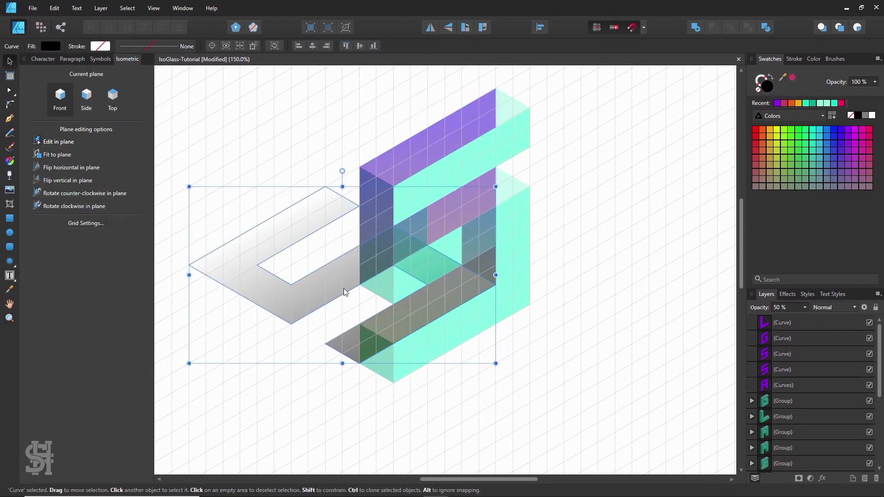
{"action": "key", "text": "ctrl+shift+bracketleft"}
{"action": "left_click", "coordinate": [548, 300]}
Select the finished glass S with its shadow, move them slightly toward the A, and group them
{"action": "key", "text": "z"}
{"action": "left_click", "coordinate": [550, 297], "text": "alt"}
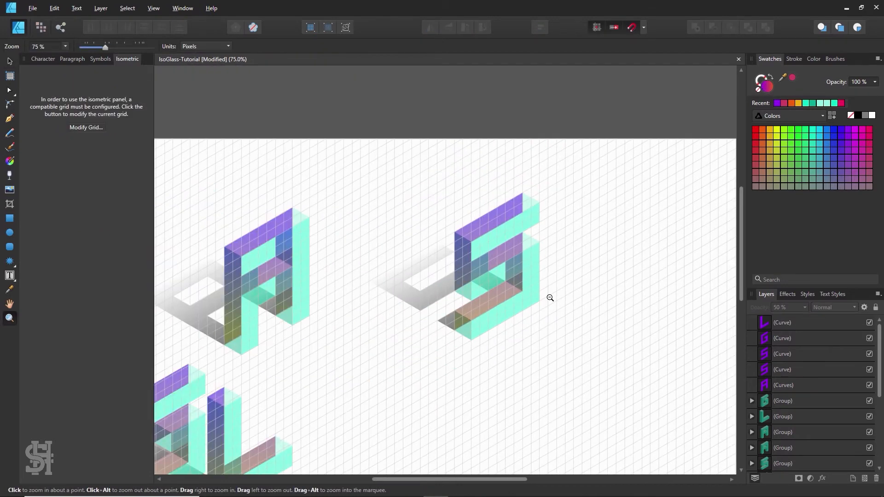
{"action": "left_click", "coordinate": [550, 298], "text": "alt"}
{"action": "key", "text": "h"}
{"action": "left_click_drag", "start_coordinate": [551, 299], "coordinate": [447, 270]}
{"action": "left_click", "coordinate": [10, 61]}
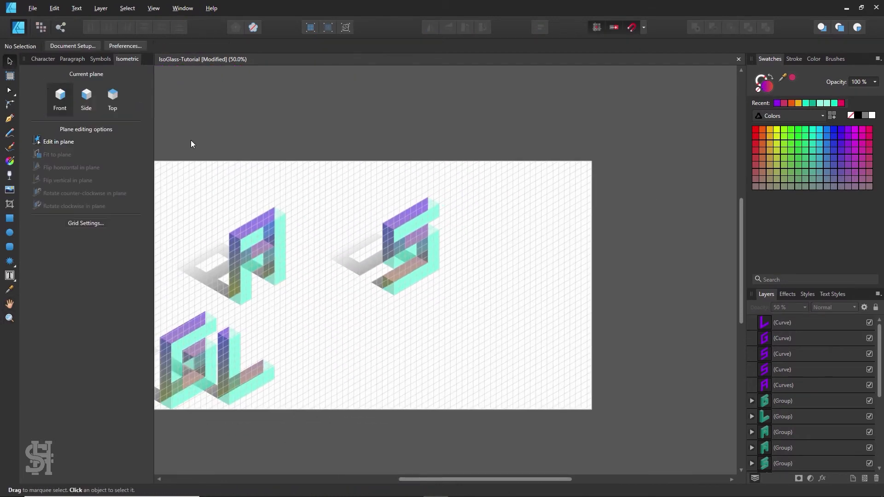
{"action": "left_click_drag", "start_coordinate": [450, 188], "coordinate": [336, 342]}
{"action": "left_click_drag", "start_coordinate": [373, 272], "coordinate": [350, 293]}
{"action": "key", "text": "ctrl+g"}
{"action": "left_click", "coordinate": [489, 311]}
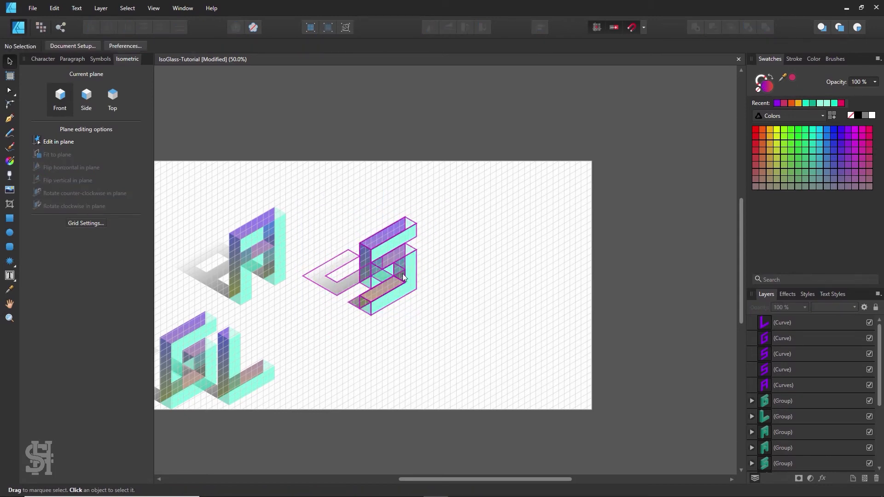
Duplicate the grouped S with its shadow and place the copy close beside the original
{"action": "left_click_drag", "start_coordinate": [405, 275], "coordinate": [504, 240]}
{"action": "key", "text": "z"}
{"action": "left_click", "coordinate": [436, 267]}
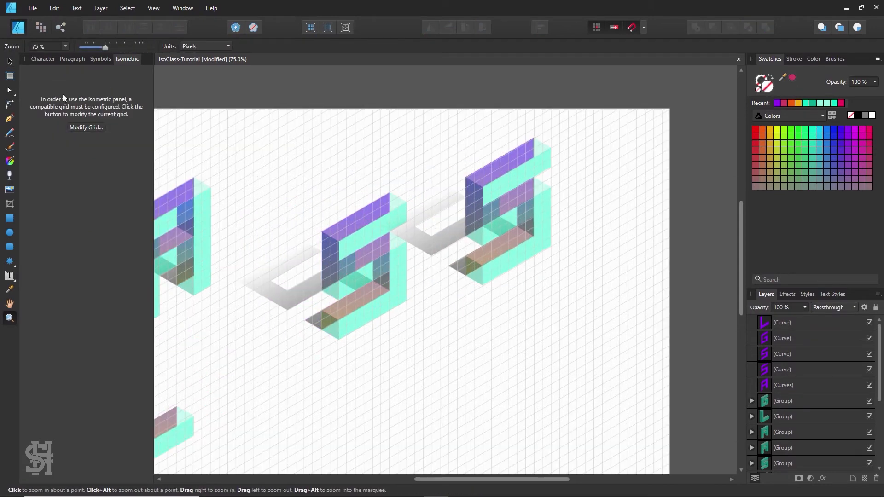
{"action": "left_click", "coordinate": [10, 61]}
{"action": "left_click", "coordinate": [457, 215]}
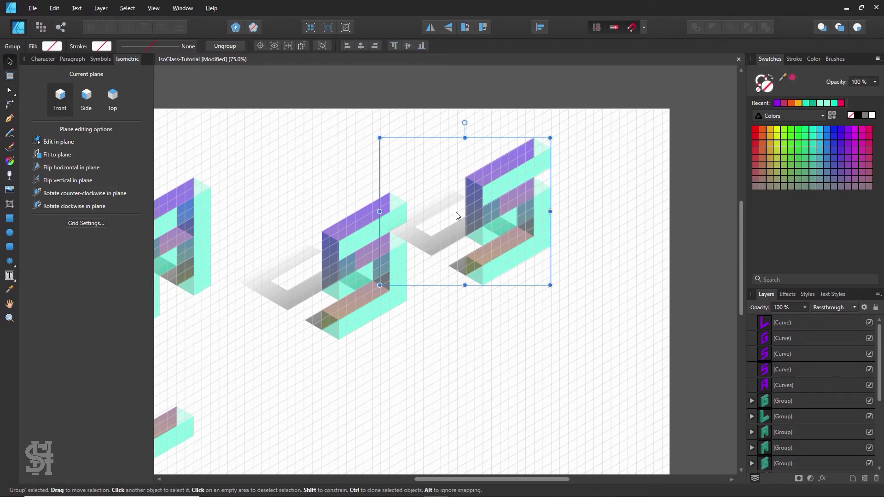
{"action": "left_click_drag", "start_coordinate": [475, 224], "coordinate": [434, 226]}
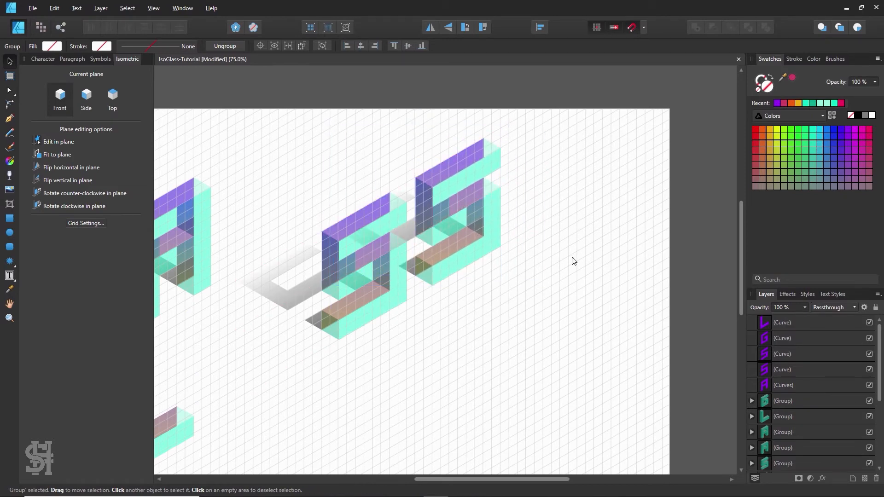
Move the copied S group slightly down so it sits nearer the original S's level
{"action": "left_click", "coordinate": [574, 261]}
{"action": "left_click", "coordinate": [439, 217]}
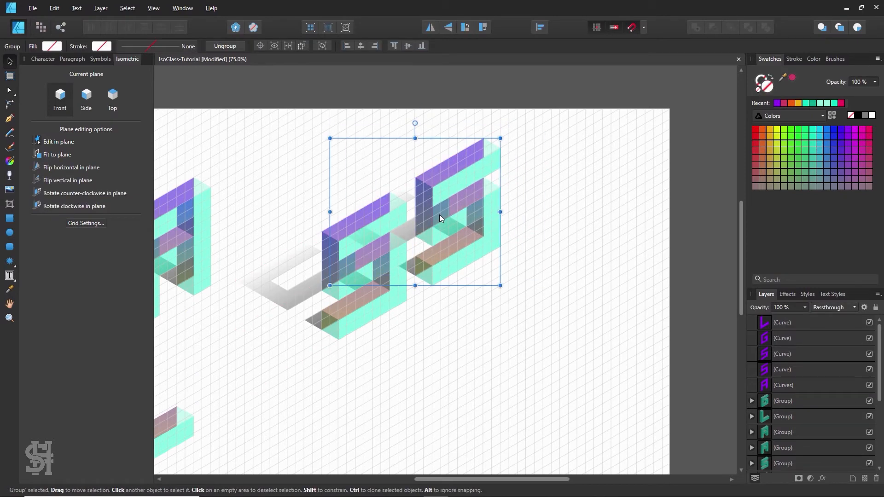
{"action": "right_click", "coordinate": [439, 215]}
{"action": "mouse_move", "coordinate": [507, 322]}
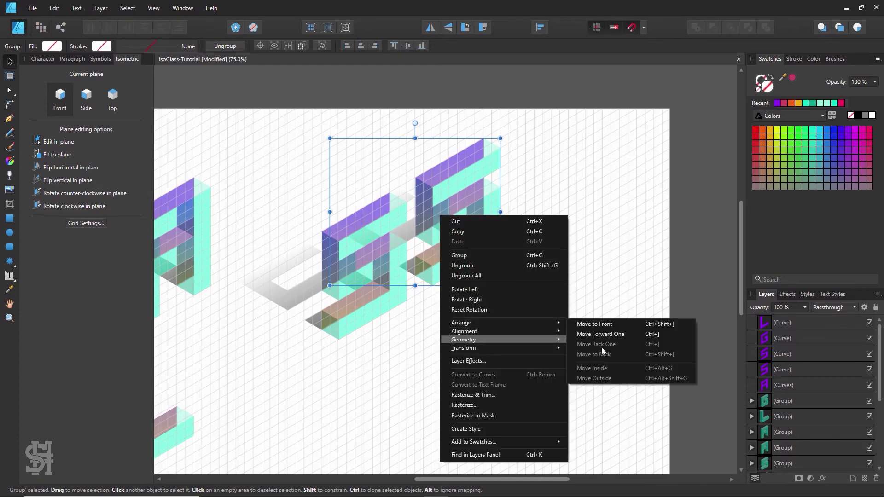
{"action": "left_click", "coordinate": [626, 227]}
{"action": "left_click", "coordinate": [488, 212]}
{"action": "left_click_drag", "start_coordinate": [489, 211], "coordinate": [465, 231]}
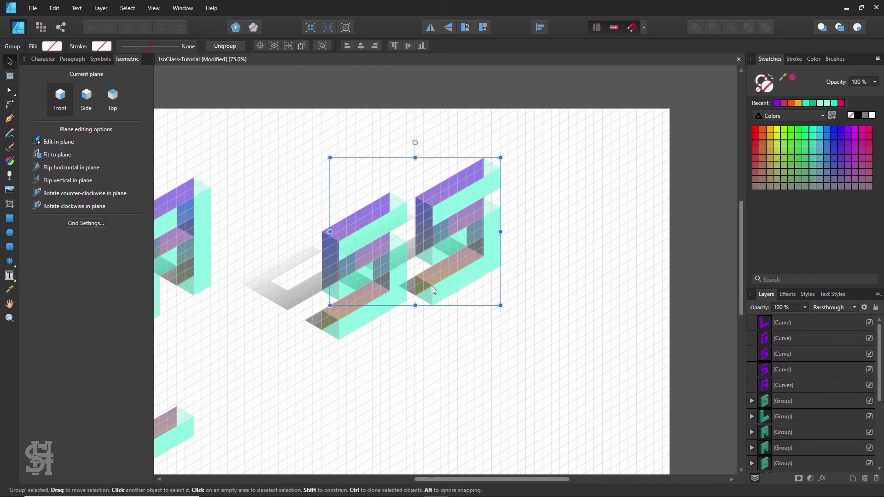
{"action": "key", "text": "h"}
{"action": "left_click_drag", "start_coordinate": [443, 287], "coordinate": [575, 217]}
{"action": "left_click_drag", "start_coordinate": [459, 231], "coordinate": [485, 257]}
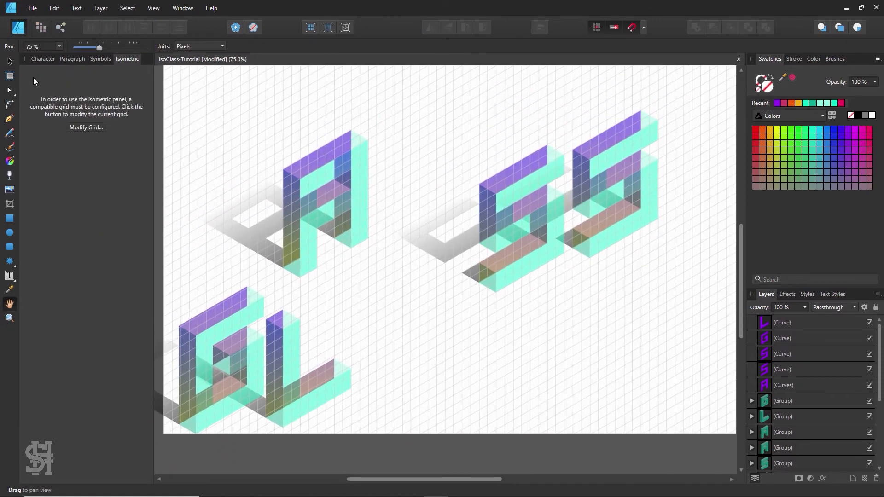
{"action": "key", "text": "v"}
{"action": "left_click_drag", "start_coordinate": [283, 181], "coordinate": [313, 206]}
{"action": "key", "text": "ctrl+z"}
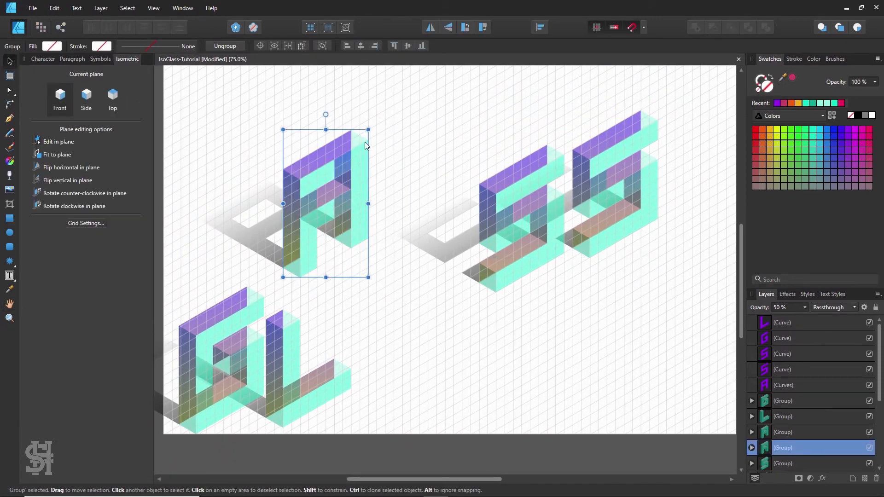
Select the whole glass A together with its shadow and group them
{"action": "left_click_drag", "start_coordinate": [388, 101], "coordinate": [194, 306]}
{"action": "left_click", "coordinate": [424, 347]}
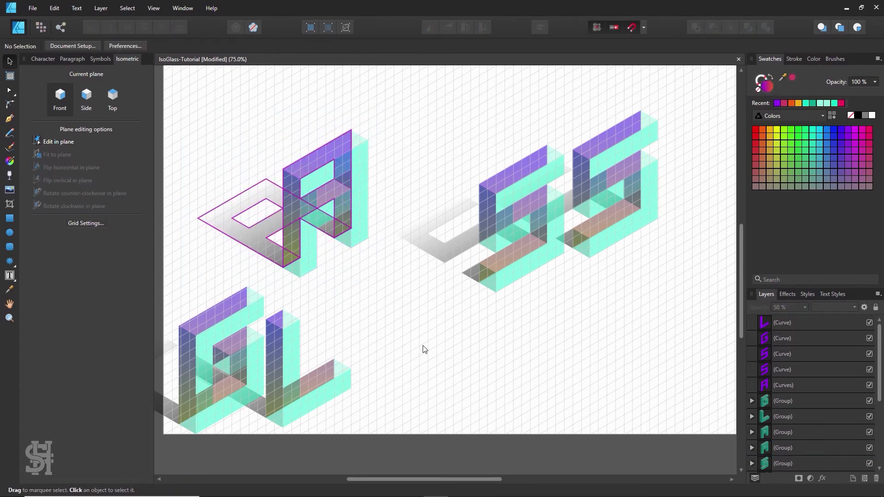
{"action": "left_click_drag", "start_coordinate": [391, 98], "coordinate": [173, 312]}
{"action": "left_click", "coordinate": [505, 235]}
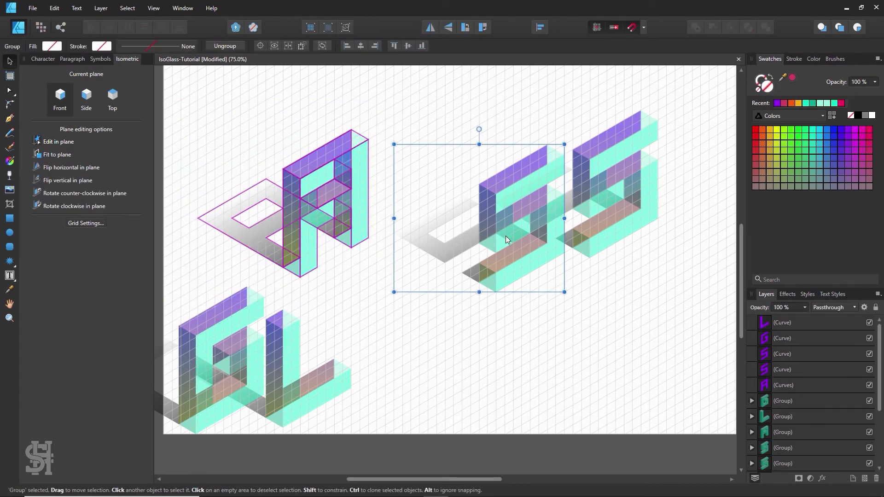
Move the copied S and the A up and outward, and pull the L away from the G toward the original S
{"action": "left_click_drag", "start_coordinate": [618, 185], "coordinate": [646, 158]}
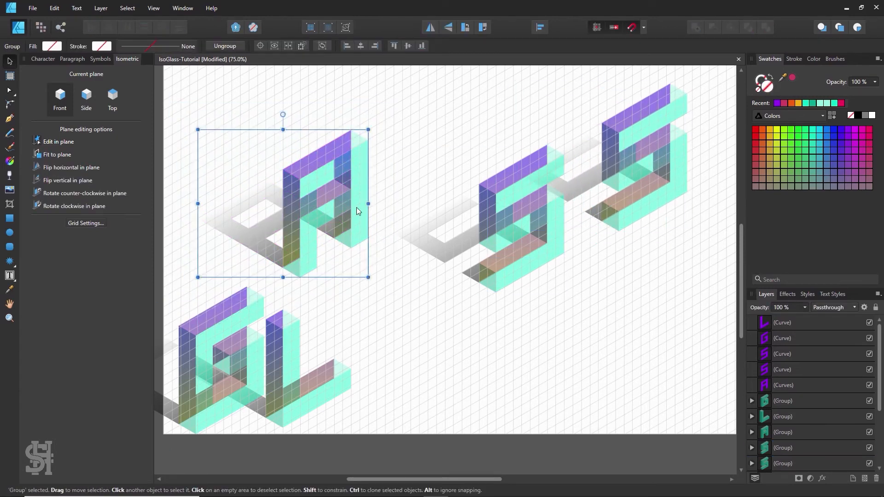
{"action": "left_click_drag", "start_coordinate": [356, 207], "coordinate": [407, 162]}
{"action": "left_click_drag", "start_coordinate": [218, 378], "coordinate": [384, 304]}
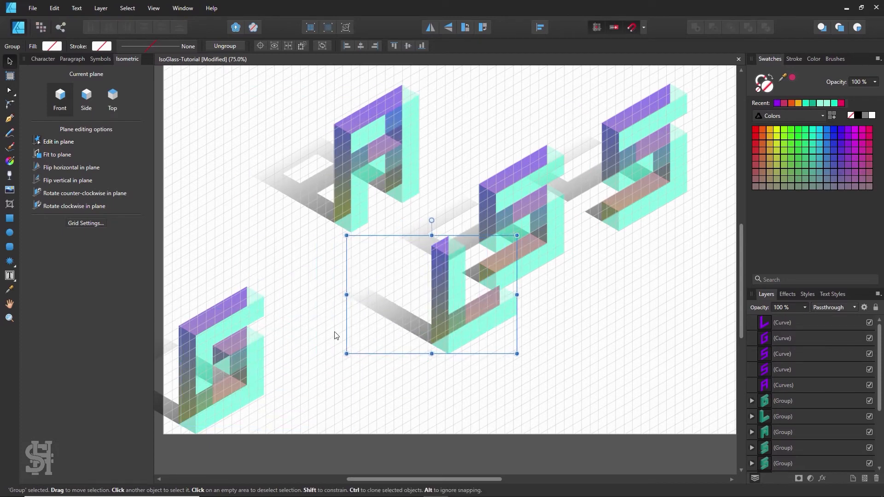
{"action": "key", "text": "space"}
{"action": "left_click_drag", "start_coordinate": [323, 337], "coordinate": [341, 342]}
{"action": "key", "text": "ctrl+space"}
{"action": "left_click", "coordinate": [520, 283], "text": "alt"}
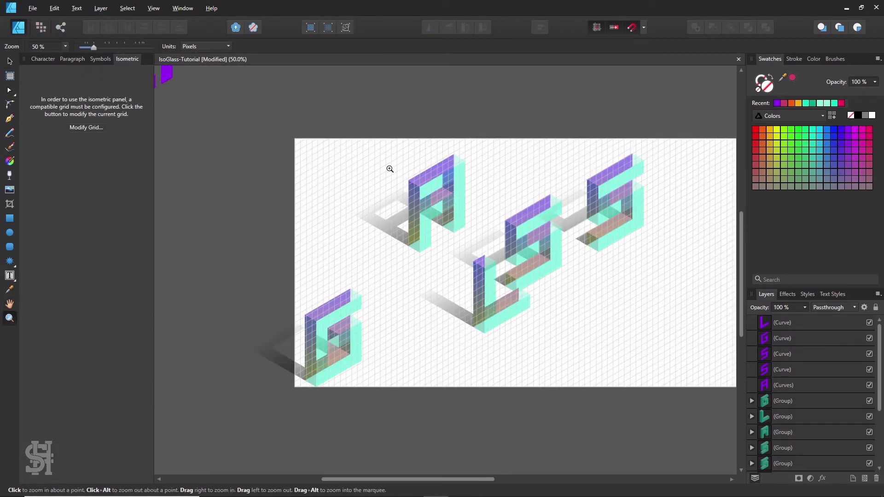
{"action": "key", "text": "space"}
{"action": "left_click_drag", "start_coordinate": [491, 295], "coordinate": [420, 299]}
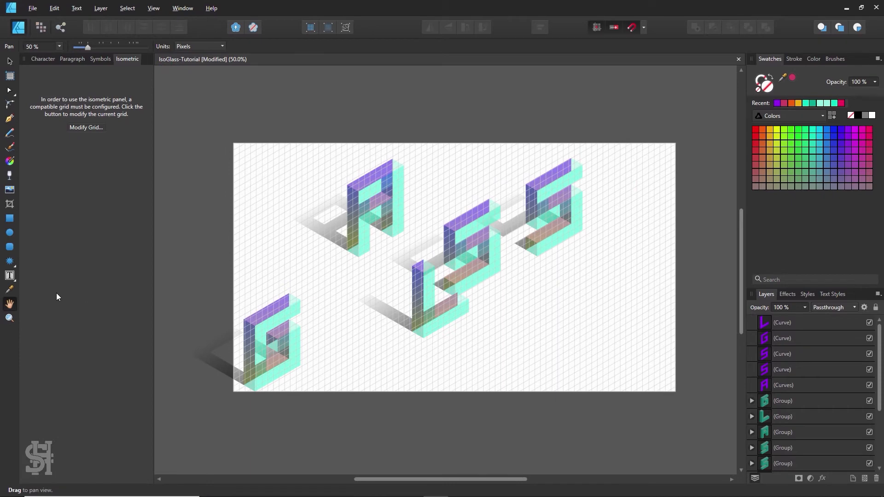
Hide the isometric grid
{"action": "left_click", "coordinate": [85, 127]}
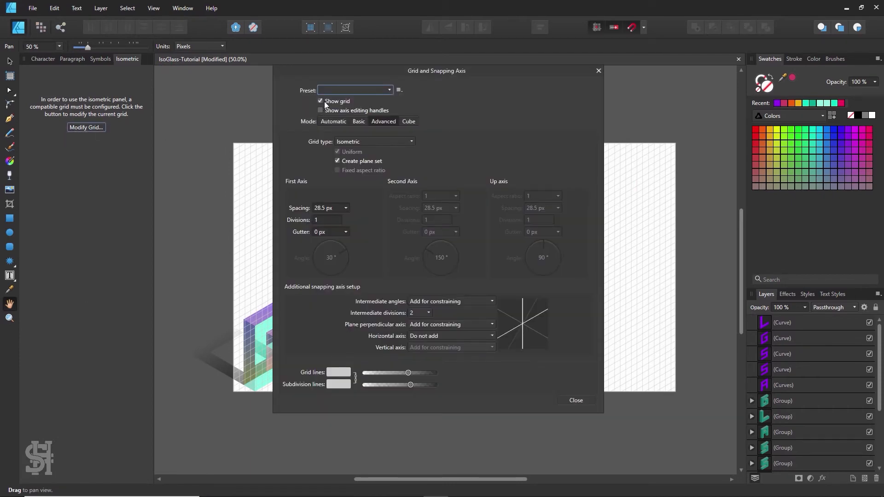
{"action": "left_click", "coordinate": [325, 103]}
{"action": "left_click", "coordinate": [569, 401]}
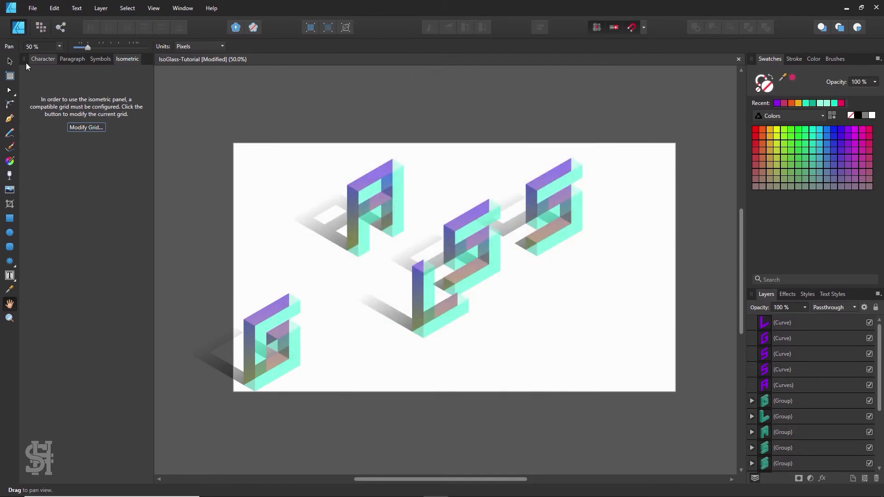
Move the G group fully onto the artboard below the A, and save the document
{"action": "left_click", "coordinate": [10, 61]}
{"action": "left_click_drag", "start_coordinate": [264, 333], "coordinate": [311, 306]}
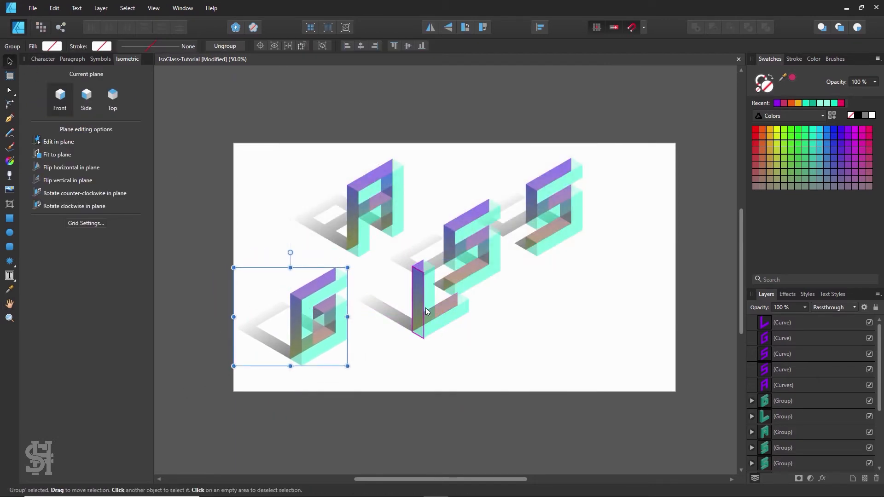
{"action": "left_click", "coordinate": [390, 350]}
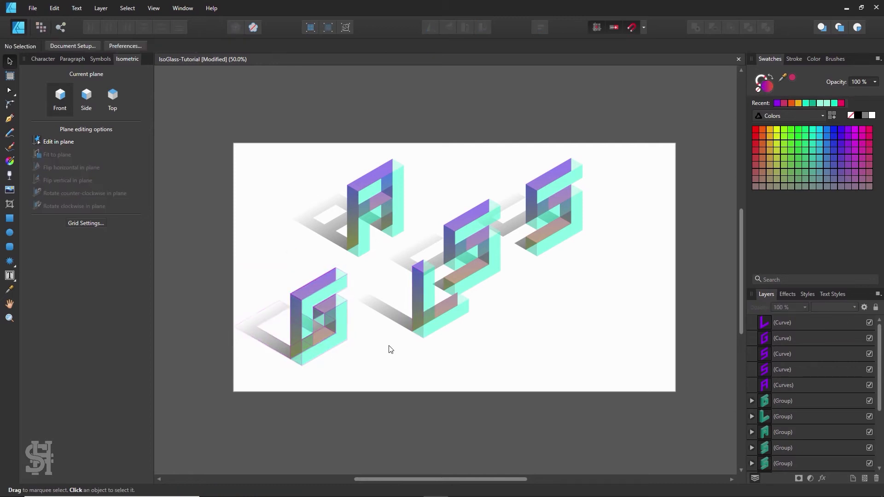
{"action": "key", "text": "ctrl+s"}
Move one S to the artboard's upper right and the other below it, and shift the L to midway between the G and lower S
{"action": "left_click_drag", "start_coordinate": [552, 198], "coordinate": [620, 199]}
{"action": "left_click", "coordinate": [547, 317]}
{"action": "left_click_drag", "start_coordinate": [479, 241], "coordinate": [595, 319]}
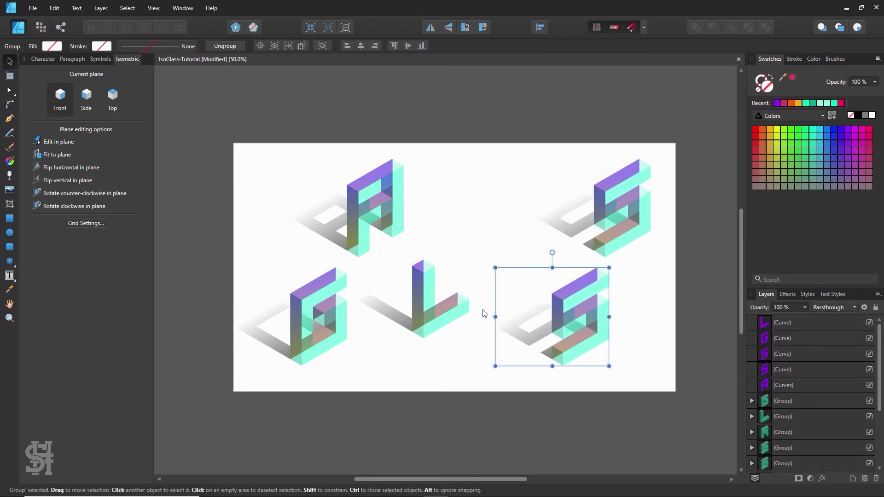
{"action": "left_click_drag", "start_coordinate": [445, 316], "coordinate": [457, 317]}
{"action": "left_click", "coordinate": [426, 244]}
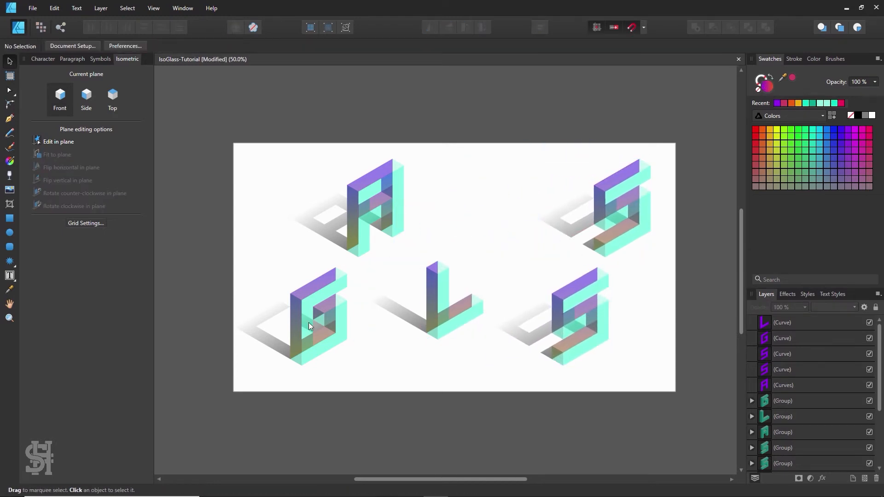
Set the opacity of the A's shadow inside its group to 25%
{"action": "double_click", "coordinate": [270, 340]}
{"action": "left_click", "coordinate": [295, 274]}
{"action": "left_click", "coordinate": [329, 234]}
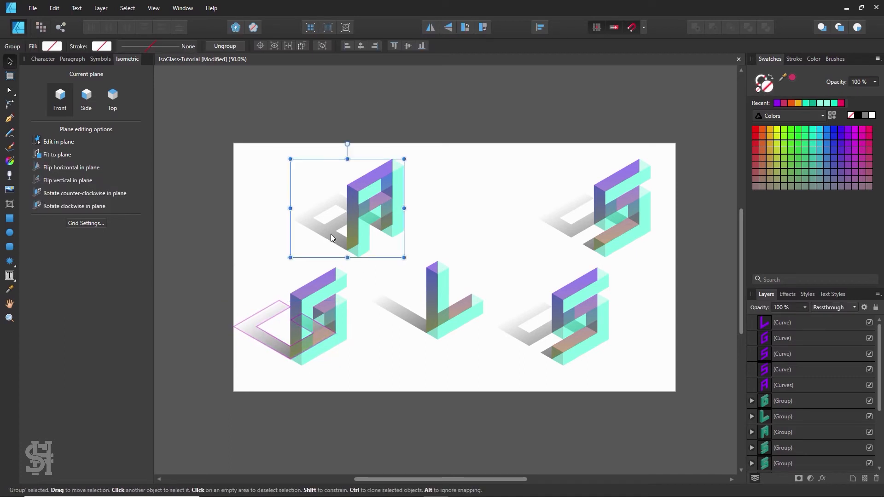
{"action": "double_click", "coordinate": [328, 234]}
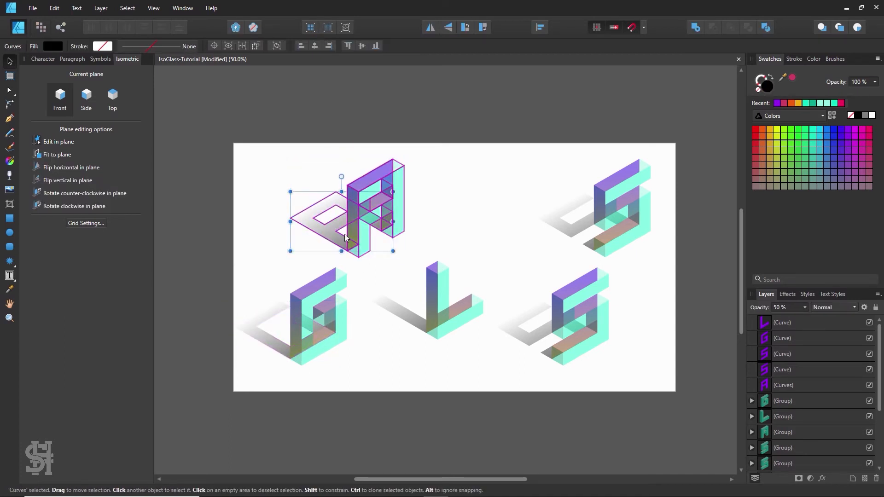
{"action": "left_click", "coordinate": [804, 308]}
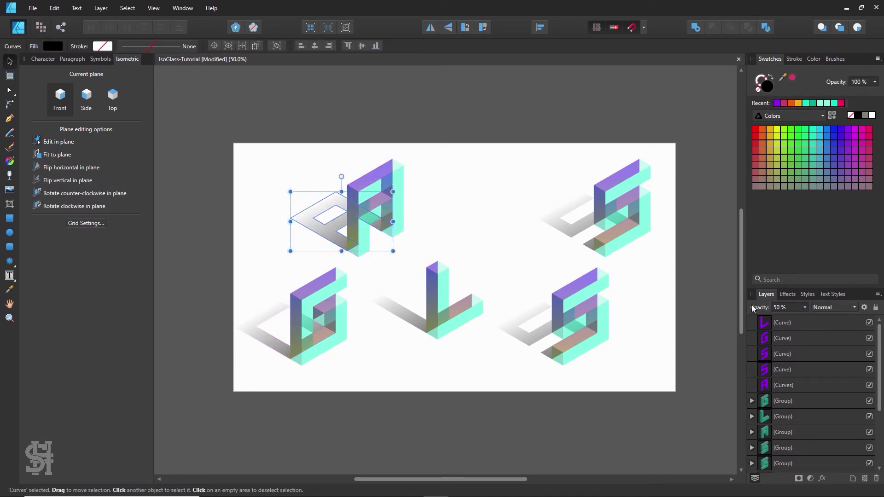
{"action": "type", "text": "25"}
{"action": "key", "text": "Return"}
{"action": "left_click", "coordinate": [470, 127]}
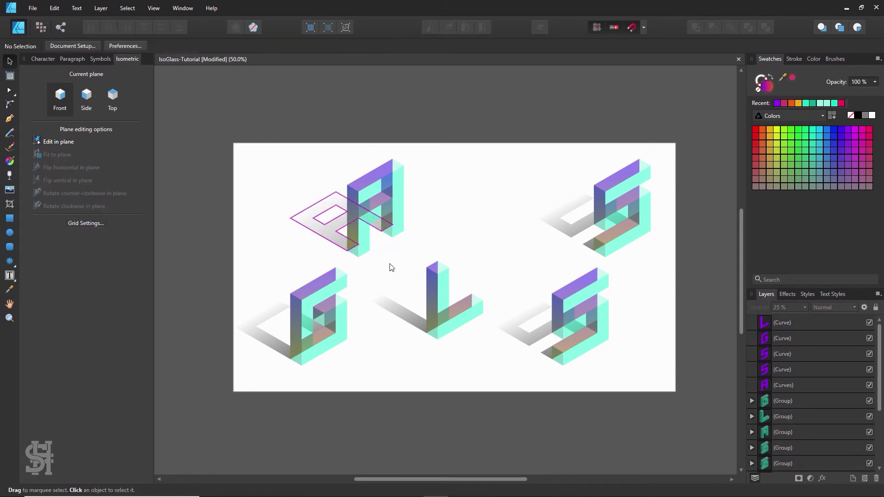
Set the opacity of the G's shadow inside its group to 25%
{"action": "double_click", "coordinate": [270, 341]}
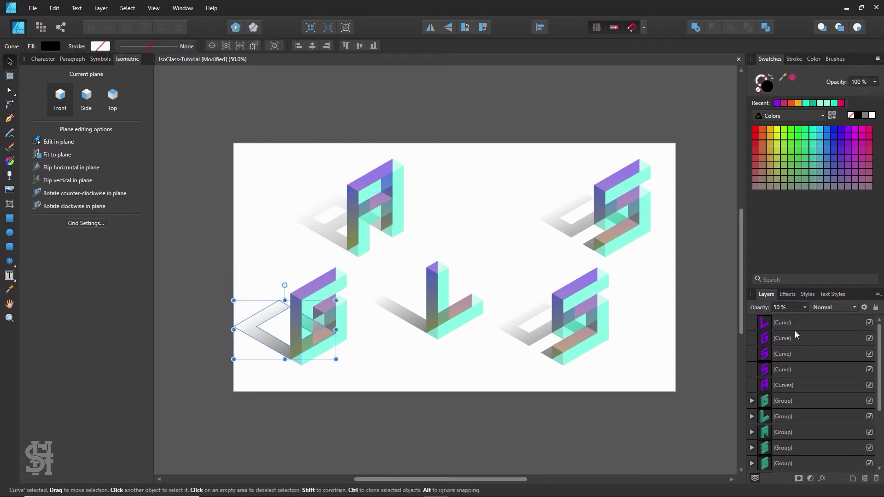
{"action": "left_click", "coordinate": [786, 308]}
{"action": "type", "text": "25"}
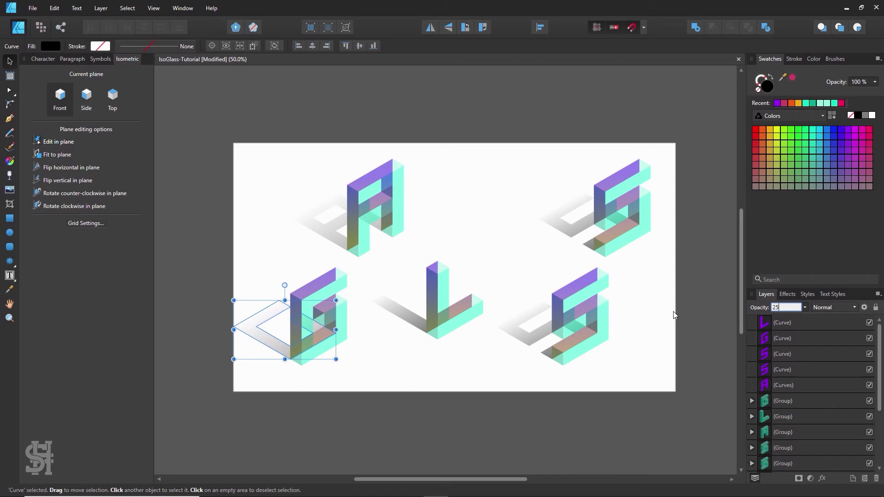
Set the opacity of the L's shadow inside its group to 25%
{"action": "left_click", "coordinate": [418, 324]}
{"action": "double_click", "coordinate": [418, 324]}
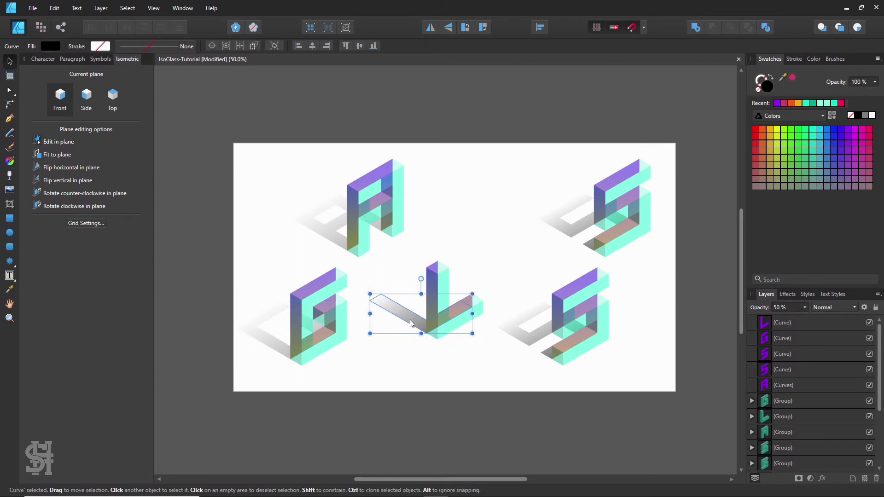
{"action": "left_click", "coordinate": [786, 308]}
{"action": "type", "text": "25"}
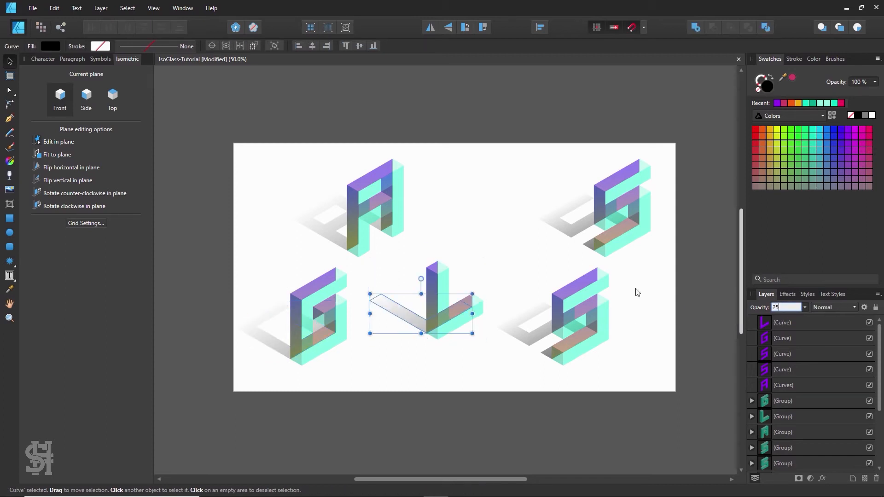
Set the opacity of the shadows inside both S groups to 25%
{"action": "left_click", "coordinate": [533, 340]}
{"action": "double_click", "coordinate": [533, 339]}
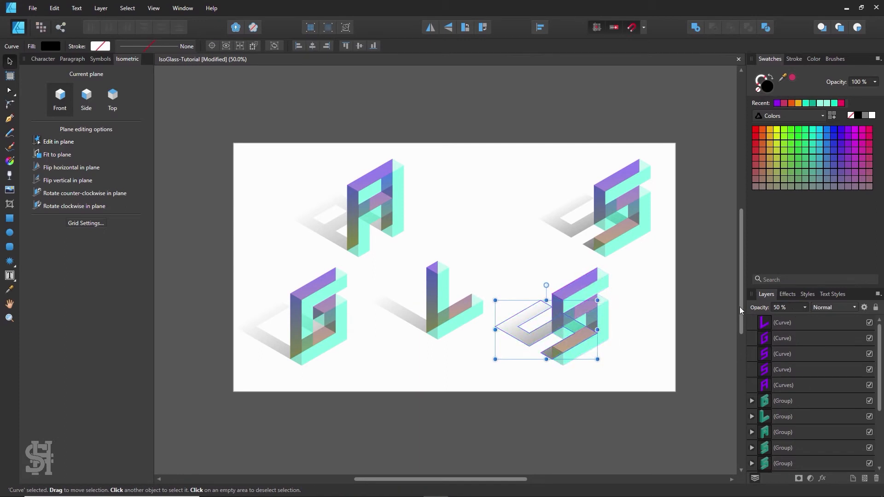
{"action": "left_click", "coordinate": [586, 232]}
{"action": "double_click", "coordinate": [585, 231]}
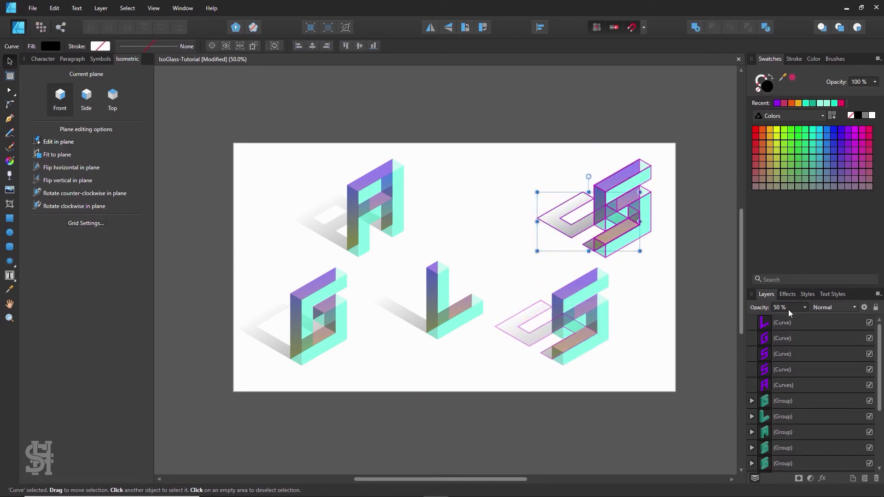
{"action": "left_click", "coordinate": [788, 309]}
{"action": "key", "text": "Return"}
{"action": "left_click", "coordinate": [435, 183]}
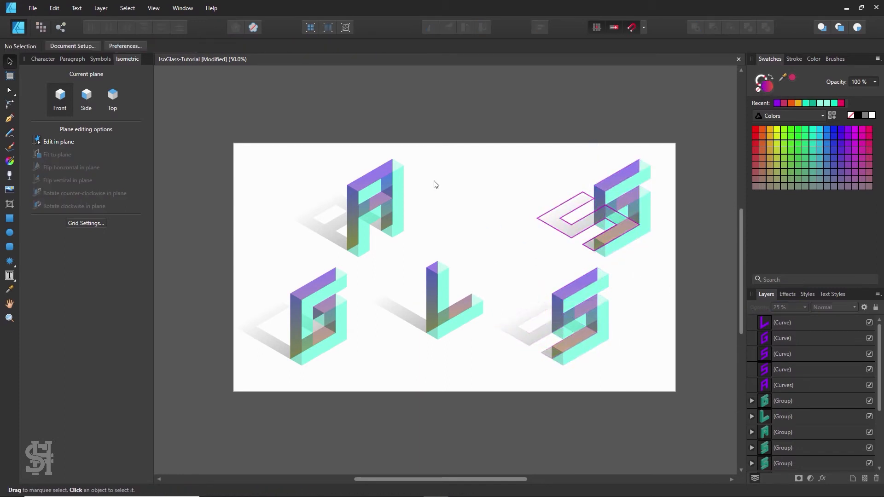
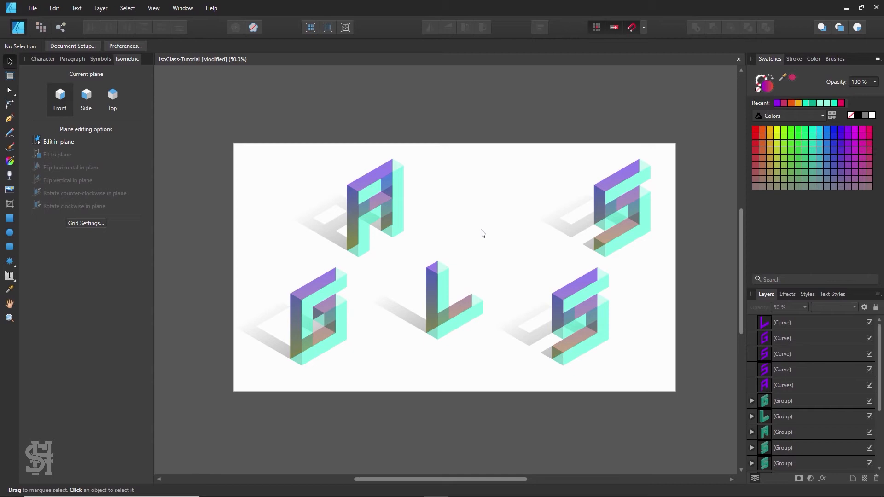
Try an opacity of 75% on the glass group of the G
{"action": "left_click", "coordinate": [319, 321]}
{"action": "left_click", "coordinate": [376, 327]}
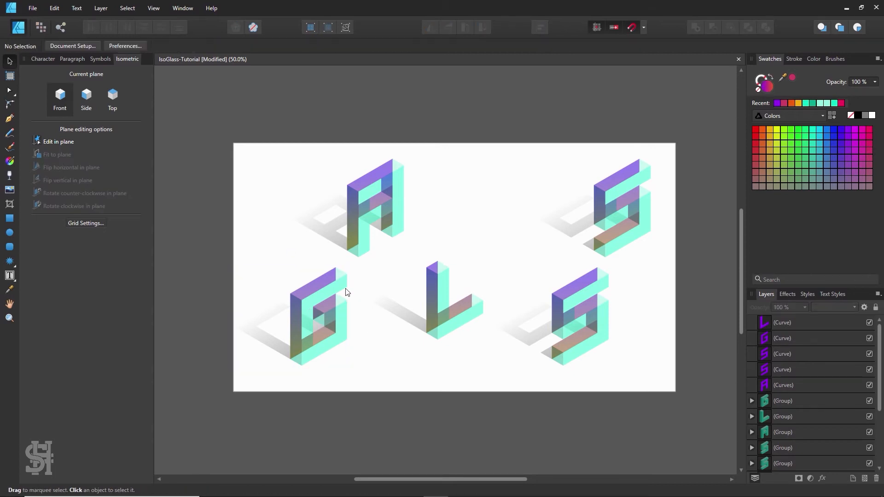
{"action": "left_click", "coordinate": [340, 327]}
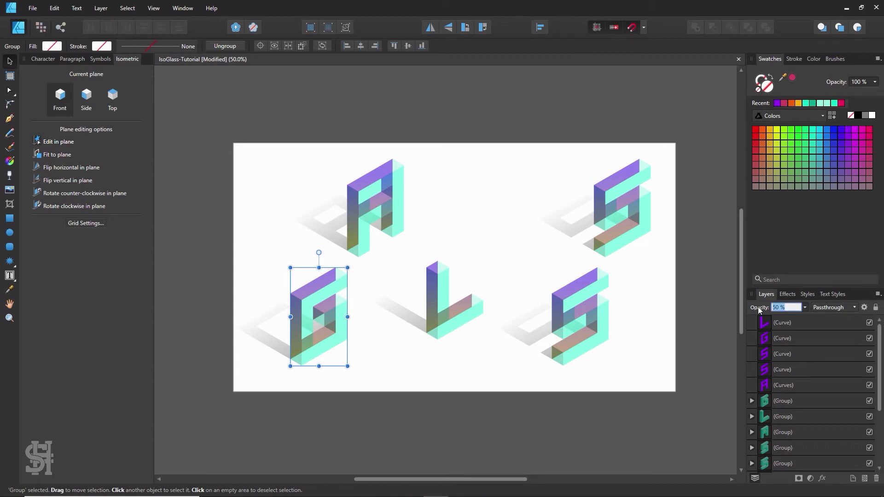
{"action": "key", "text": "Return"}
{"action": "left_click", "coordinate": [481, 231]}
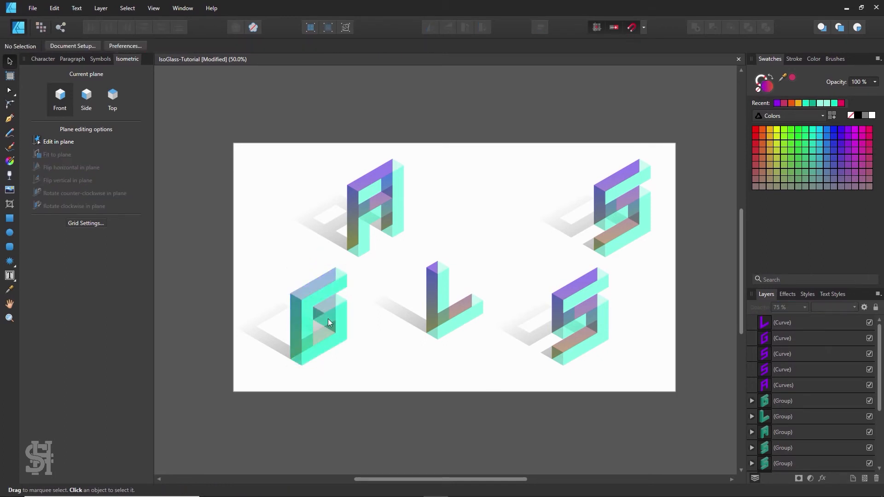
Set the opacity of the G's glass group to 70%
{"action": "left_click", "coordinate": [330, 324]}
{"action": "left_click", "coordinate": [768, 309]}
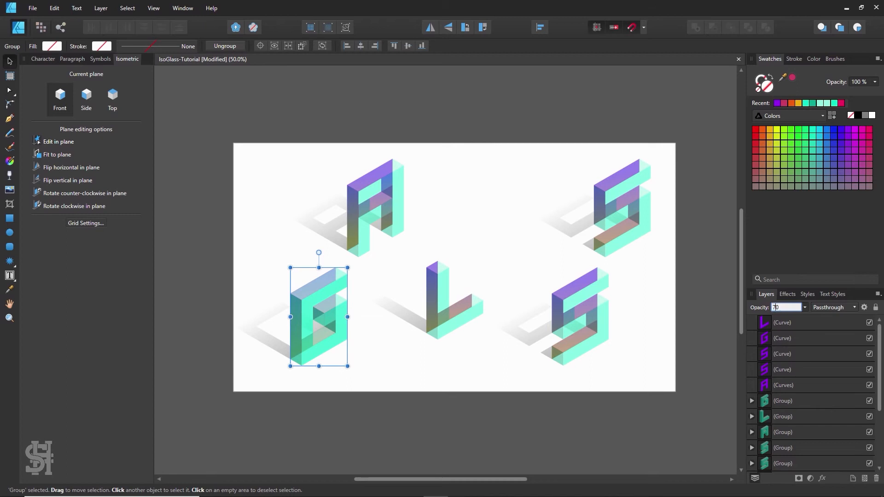
{"action": "key", "text": "Return"}
Set the opacity of the A's glass group to 70%
{"action": "left_click", "coordinate": [399, 209]}
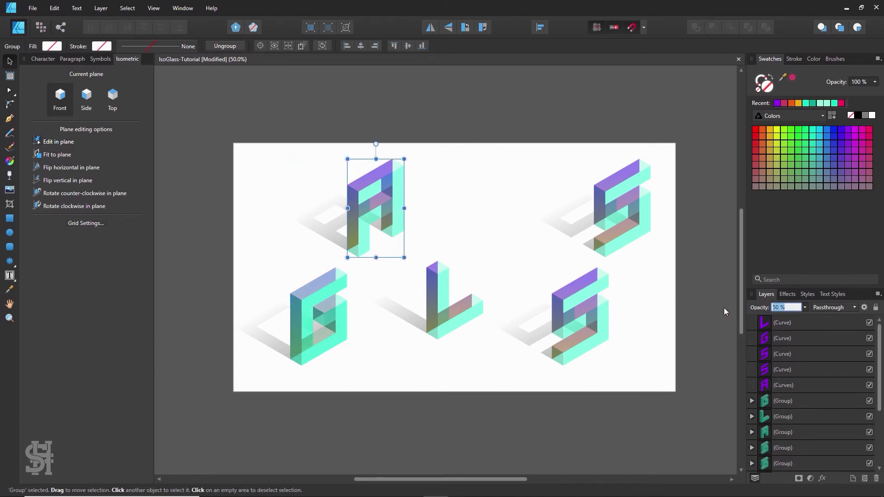
{"action": "type", "text": "7"}
{"action": "key", "text": "Return"}
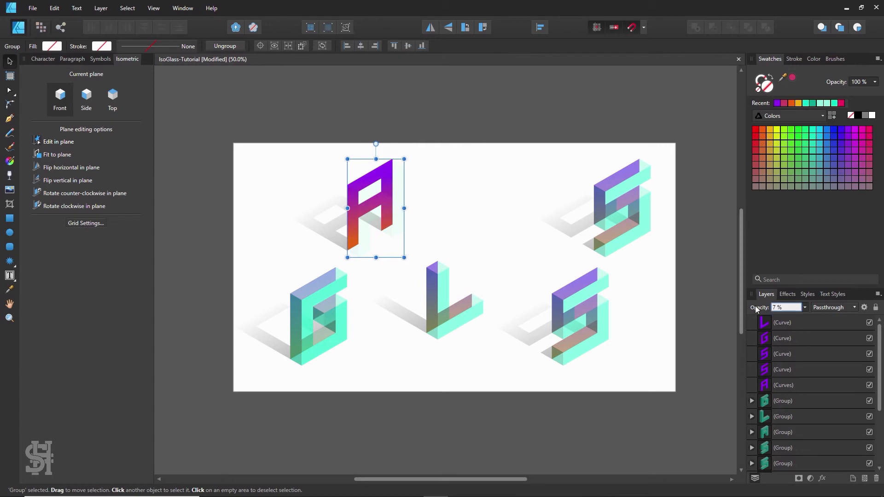
{"action": "left_click", "coordinate": [490, 202]}
Set the opacity of the L's glass group to 70%
{"action": "left_click", "coordinate": [451, 326]}
{"action": "left_click", "coordinate": [795, 307]}
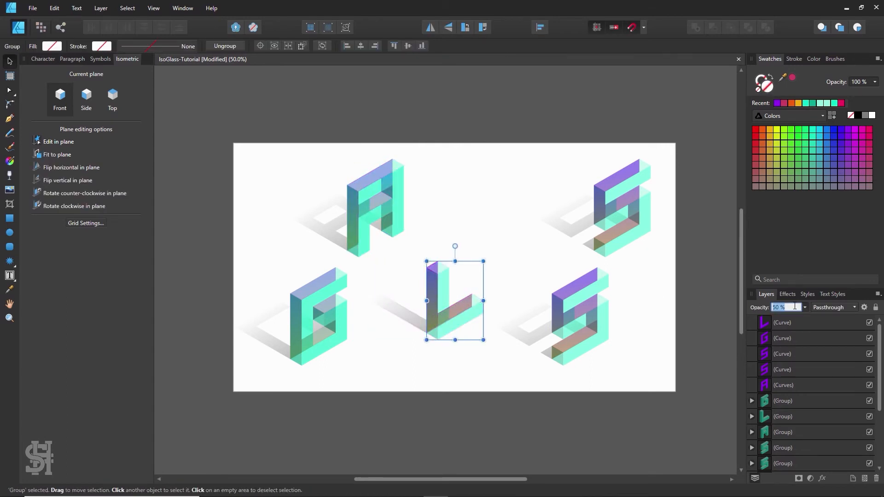
{"action": "type", "text": "70"}
{"action": "key", "text": "Return"}
Set the opacity of the lower S's glass group to 70%
{"action": "left_click", "coordinate": [590, 311]}
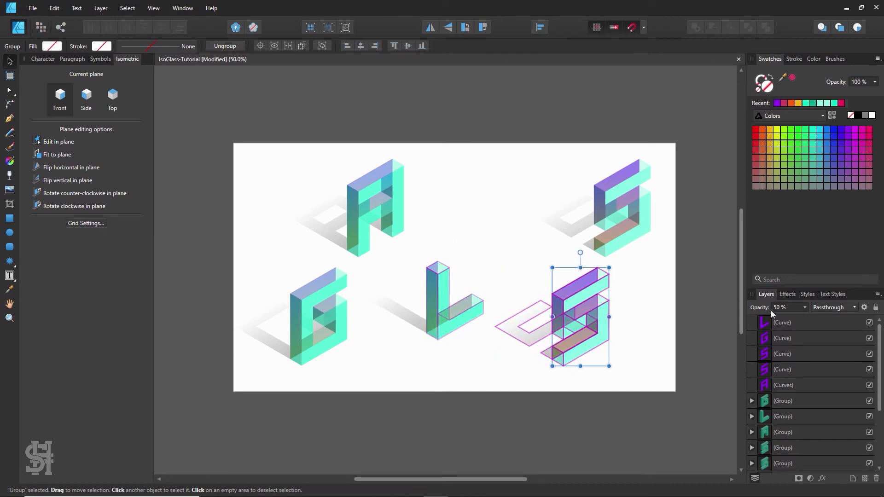
{"action": "left_click", "coordinate": [786, 308]}
{"action": "type", "text": "70"}
{"action": "key", "text": "Return"}
Set the opacity of the upper S's glass group to 70%
{"action": "left_click", "coordinate": [647, 215]}
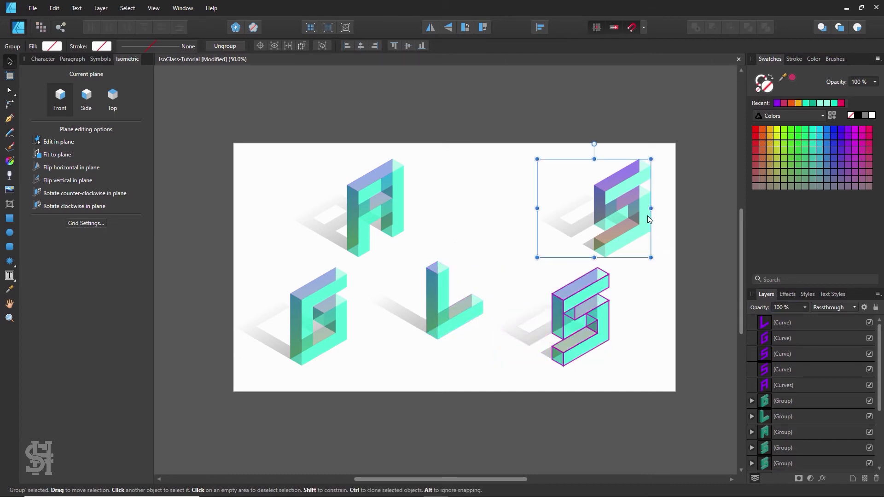
{"action": "left_click", "coordinate": [785, 307]}
{"action": "type", "text": "70"}
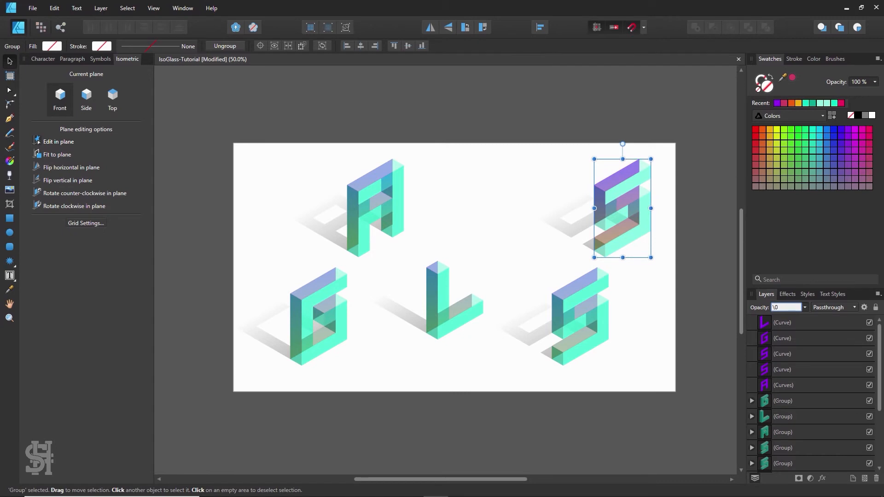
{"action": "key", "text": "Return"}
{"action": "left_click", "coordinate": [432, 146]}
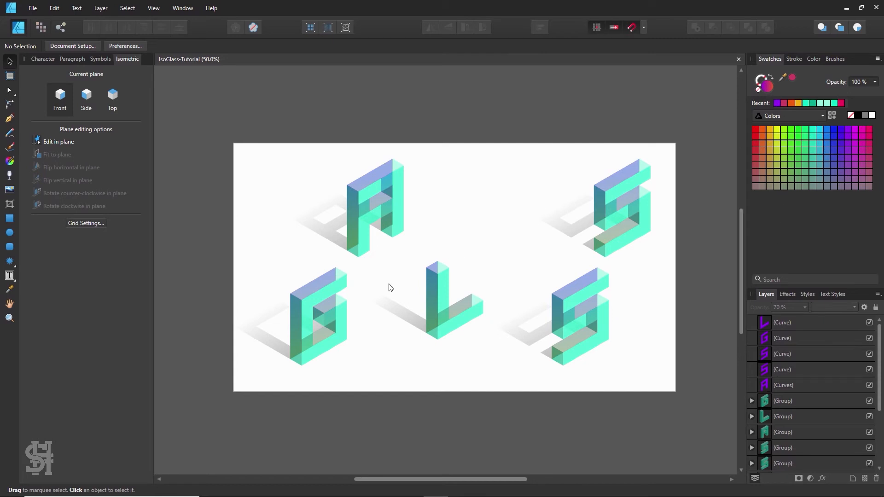
Arrange the G, L and A side by side as a diagonal row rising to the right across the artboard
{"action": "left_click", "coordinate": [409, 232]}
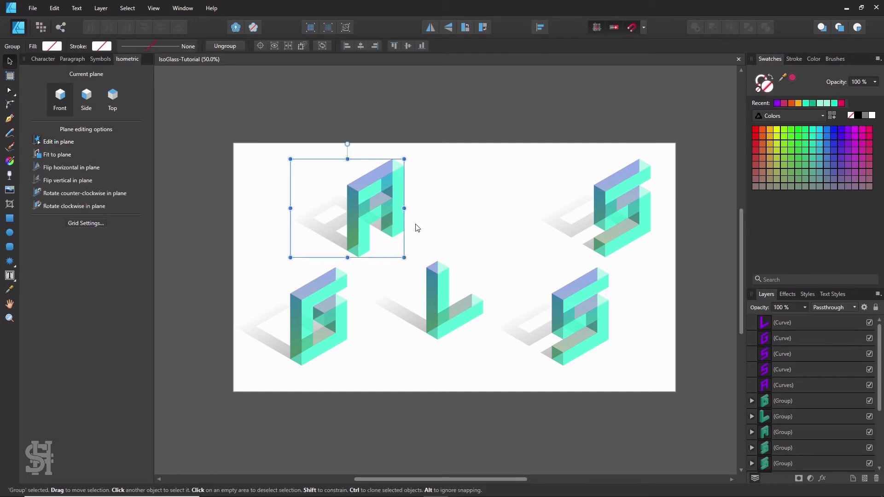
{"action": "left_click_drag", "start_coordinate": [413, 228], "coordinate": [492, 232]}
{"action": "left_click", "coordinate": [347, 312]}
{"action": "left_click_drag", "start_coordinate": [346, 309], "coordinate": [352, 306]}
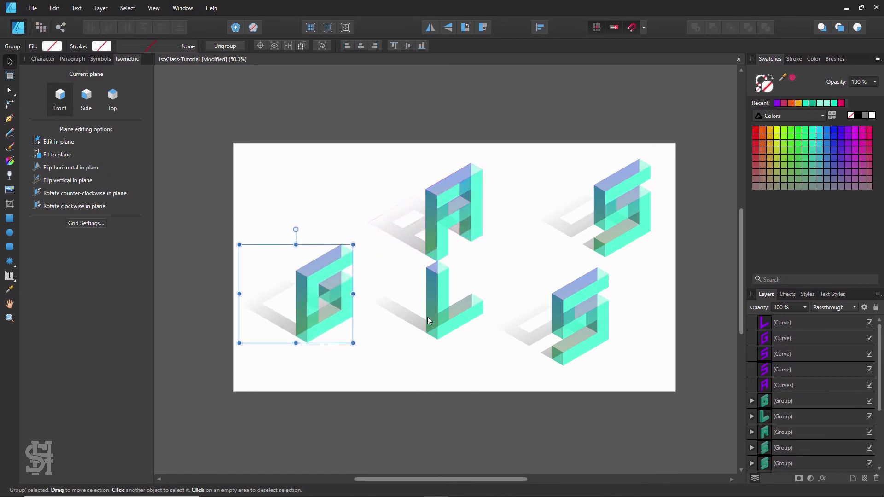
{"action": "left_click_drag", "start_coordinate": [434, 320], "coordinate": [368, 301]}
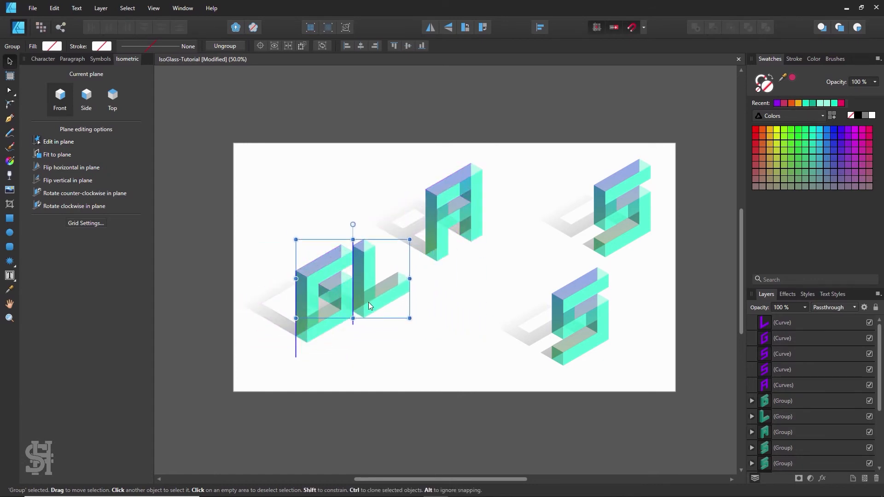
{"action": "left_click", "coordinate": [483, 321]}
{"action": "left_click_drag", "start_coordinate": [436, 262], "coordinate": [416, 273]}
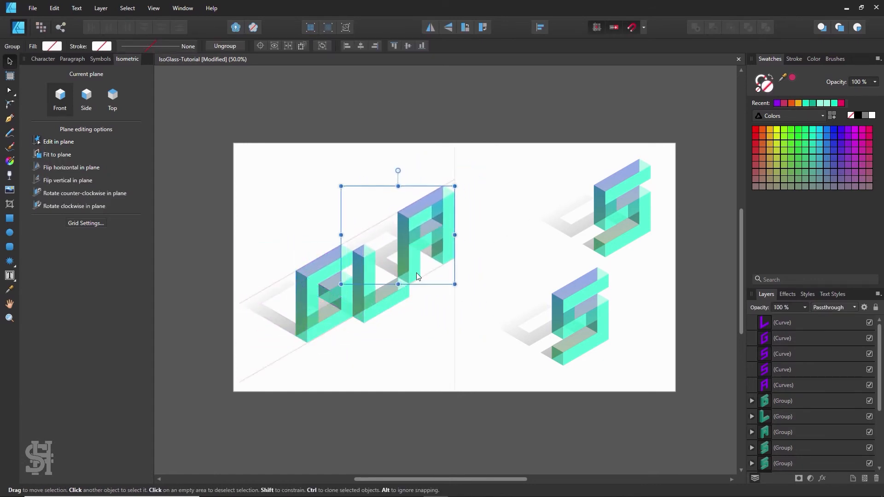
{"action": "left_click", "coordinate": [536, 282]}
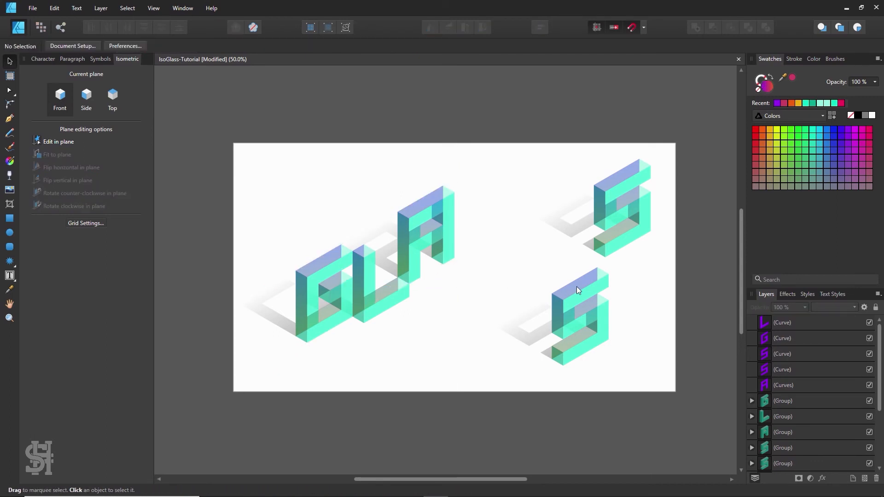
Continue the rising diagonal row by placing the two S letters one after the other behind the A
{"action": "left_click_drag", "start_coordinate": [577, 289], "coordinate": [481, 223]}
{"action": "left_click", "coordinate": [525, 165]}
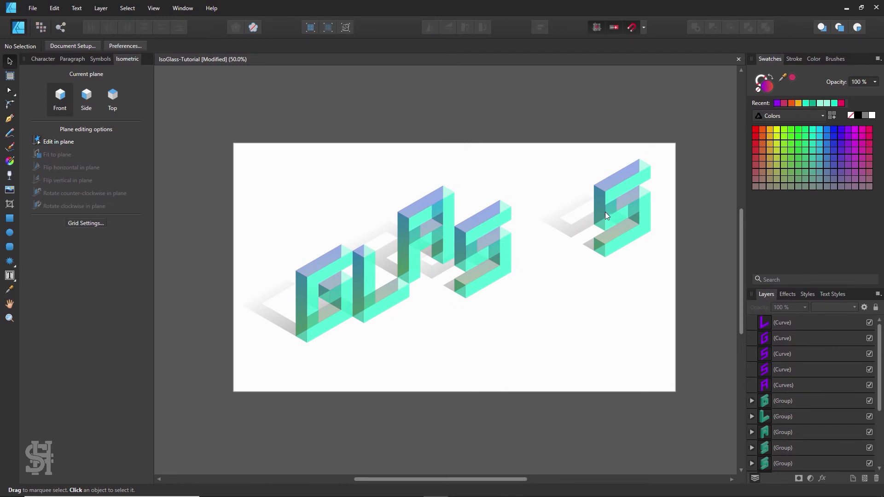
{"action": "left_click_drag", "start_coordinate": [605, 212], "coordinate": [523, 207]}
{"action": "left_click", "coordinate": [665, 192]}
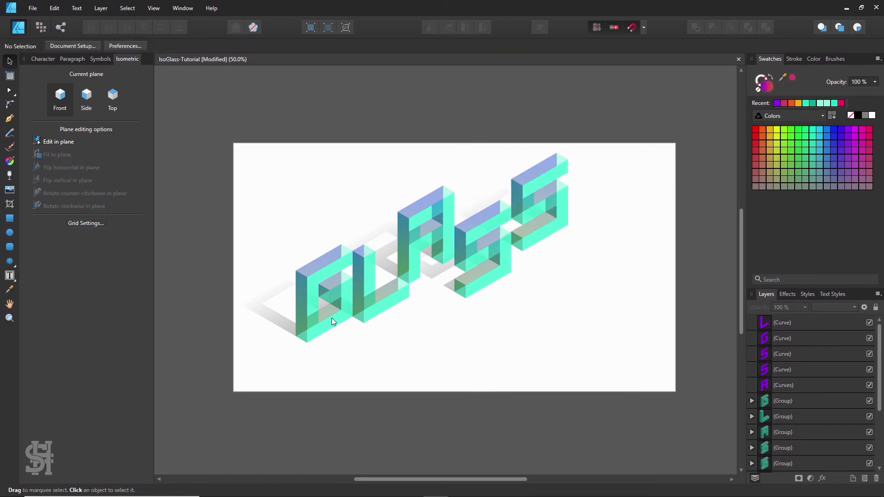
Lower the G and A slightly and shift both S letters farther up the diagonal, leaving a gap after the A
{"action": "left_click_drag", "start_coordinate": [332, 318], "coordinate": [339, 335]}
{"action": "left_click", "coordinate": [371, 339]}
{"action": "left_click_drag", "start_coordinate": [560, 210], "coordinate": [611, 201]}
{"action": "left_click_drag", "start_coordinate": [508, 267], "coordinate": [564, 255]}
{"action": "mouse_move", "coordinate": [439, 255]}
{"action": "left_mouse_down"}
{"action": "mouse_move", "coordinate": [446, 261]}
{"action": "mouse_move", "coordinate": [434, 256]}
{"action": "left_mouse_up"}
{"action": "left_click", "coordinate": [463, 281]}
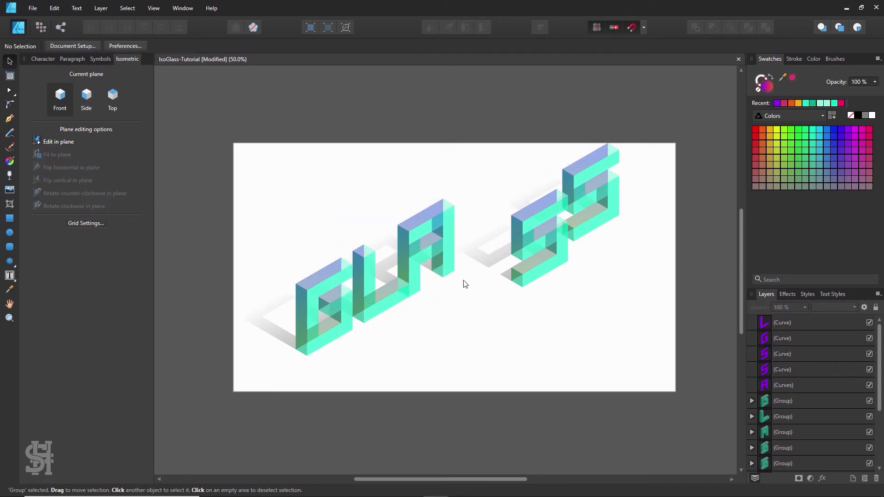
Move the G over the L's stem so the two letters overlap, and lower it so its base sits below the L's
{"action": "left_click_drag", "start_coordinate": [330, 327], "coordinate": [342, 318]}
{"action": "left_click", "coordinate": [422, 352]}
{"action": "key", "text": "z"}
{"action": "left_click", "coordinate": [411, 276]}
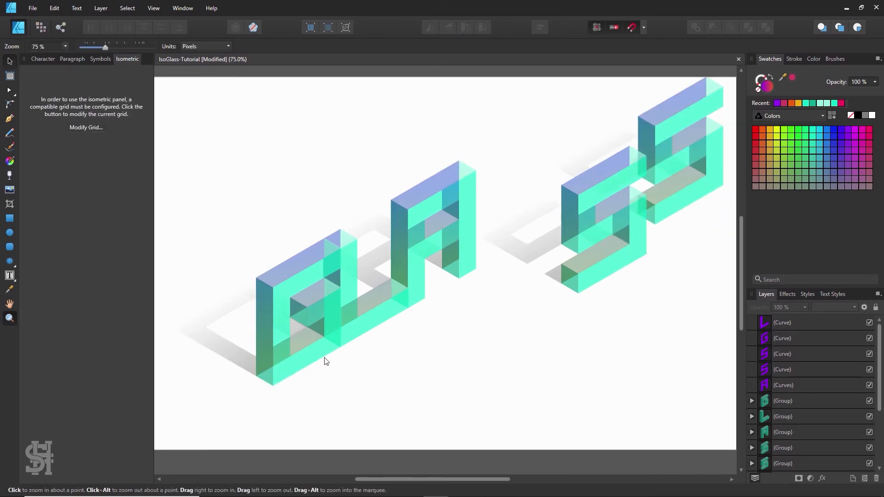
{"action": "key", "text": "v"}
{"action": "left_click", "coordinate": [316, 348]}
{"action": "left_click_drag", "start_coordinate": [316, 349], "coordinate": [317, 374]}
{"action": "left_click", "coordinate": [393, 388]}
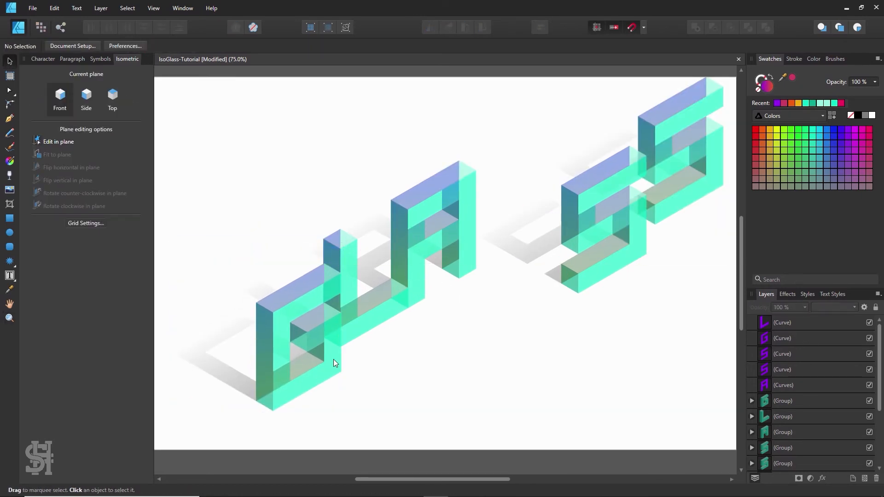
Show the isometric grid on the artboard, select the G and make Side the current plane
{"action": "left_click", "coordinate": [324, 367]}
{"action": "left_click", "coordinate": [86, 223]}
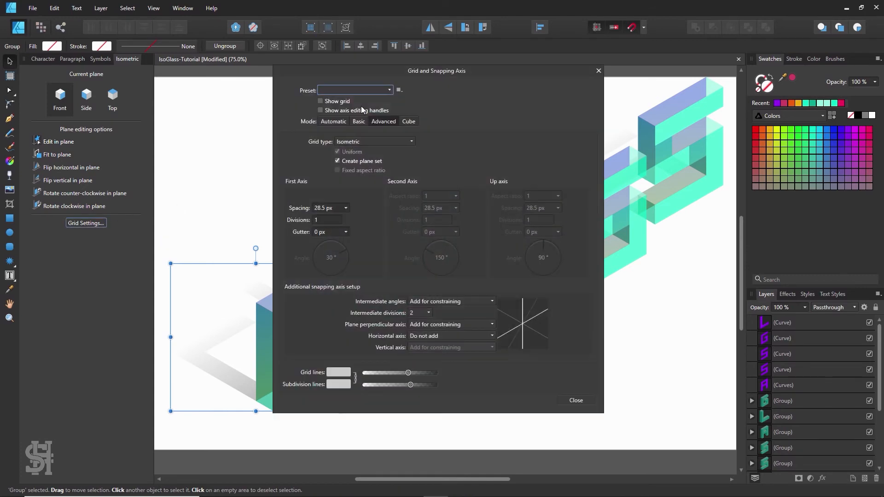
{"action": "left_click", "coordinate": [575, 402]}
{"action": "key", "text": "z"}
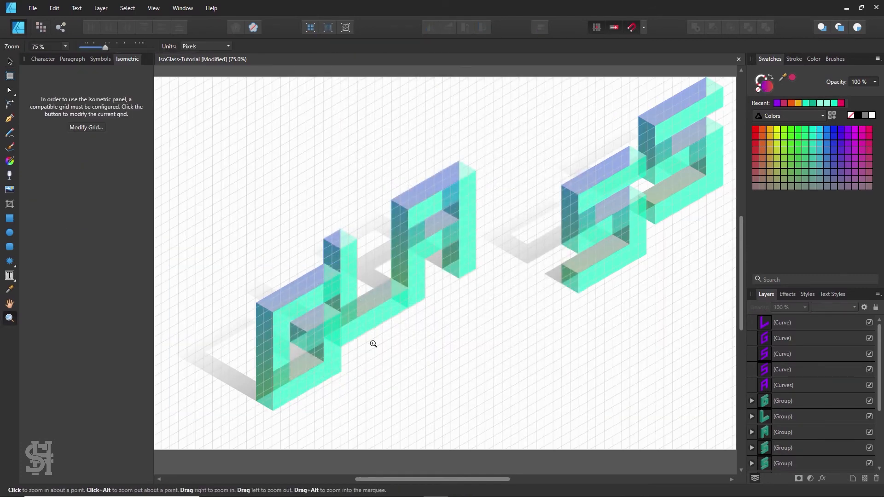
{"action": "left_click_drag", "start_coordinate": [277, 316], "coordinate": [365, 343]}
{"action": "left_click", "coordinate": [7, 61]}
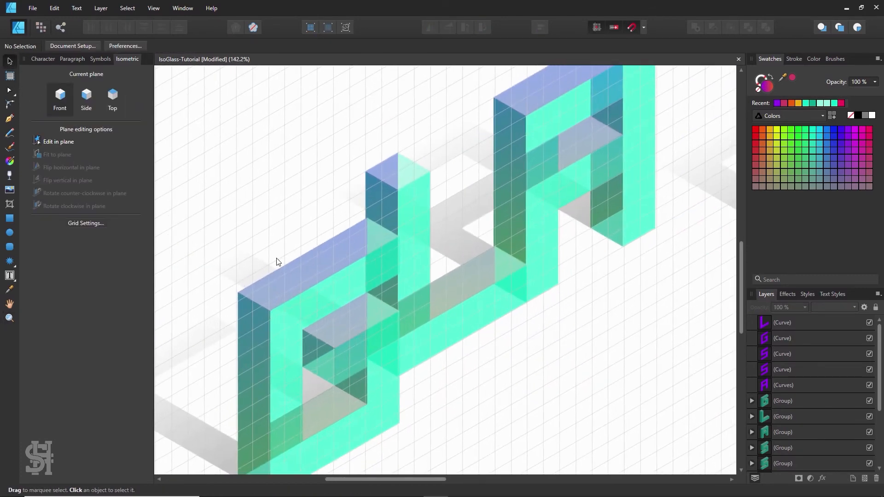
{"action": "left_click", "coordinate": [283, 271]}
{"action": "left_click", "coordinate": [90, 103]}
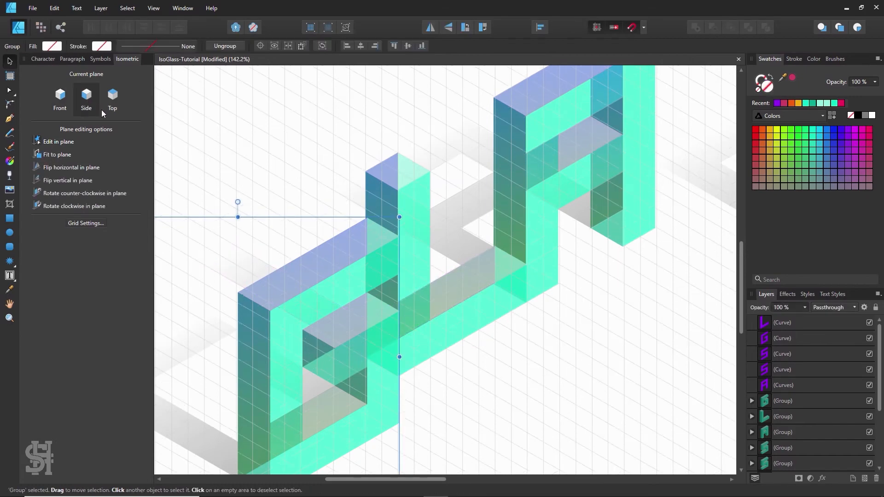
Nudge the G up slightly onto the grid lines and lower the A so its front leg overlaps the L's foot
{"action": "left_click_drag", "start_coordinate": [385, 277], "coordinate": [382, 262]}
{"action": "left_click", "coordinate": [548, 379]}
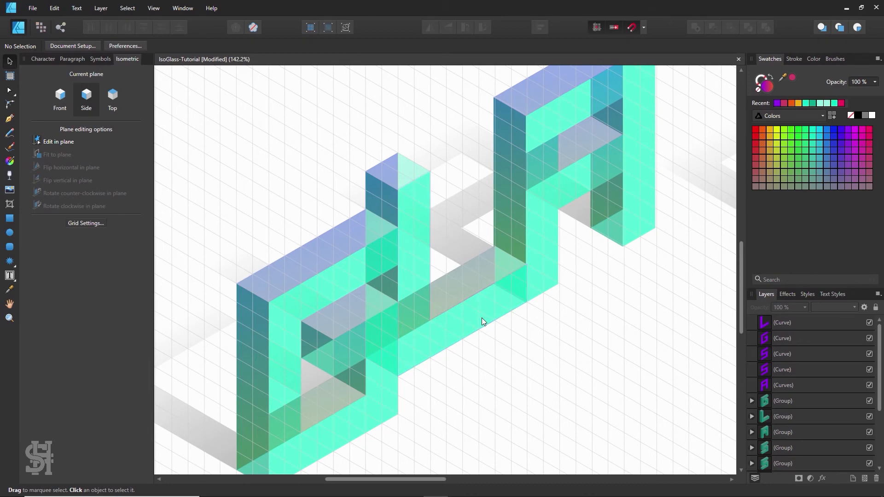
{"action": "left_click_drag", "start_coordinate": [537, 218], "coordinate": [542, 313]}
{"action": "left_click", "coordinate": [663, 244]}
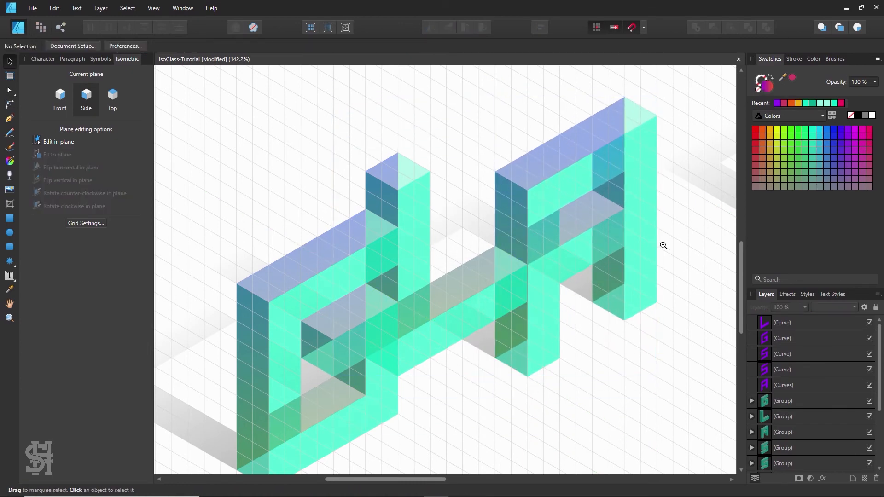
Move the first S down the diagonal beside the A so that it overlaps the A's rear leg
{"action": "key", "text": "z"}
{"action": "left_click", "coordinate": [622, 275], "text": "alt"}
{"action": "left_click", "coordinate": [622, 276], "text": "alt"}
{"action": "key", "text": "space"}
{"action": "left_click_drag", "start_coordinate": [623, 276], "coordinate": [437, 282]}
{"action": "left_click", "coordinate": [468, 243]}
{"action": "left_click", "coordinate": [10, 60]}
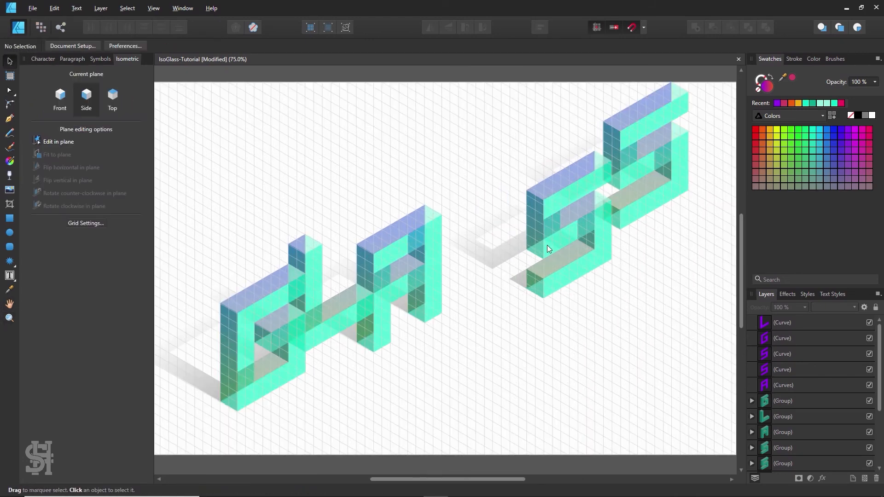
{"action": "left_click_drag", "start_coordinate": [547, 245], "coordinate": [494, 247]}
{"action": "double_click", "coordinate": [474, 217]}
{"action": "key", "text": "ctrl+z"}
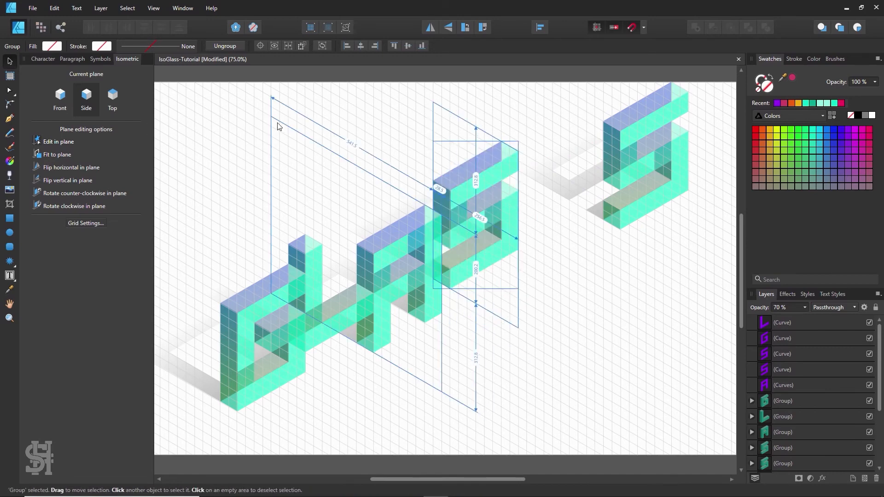
{"action": "left_click", "coordinate": [278, 125]}
{"action": "left_click_drag", "start_coordinate": [458, 210], "coordinate": [473, 224]}
{"action": "key", "text": "ctrl+z"}
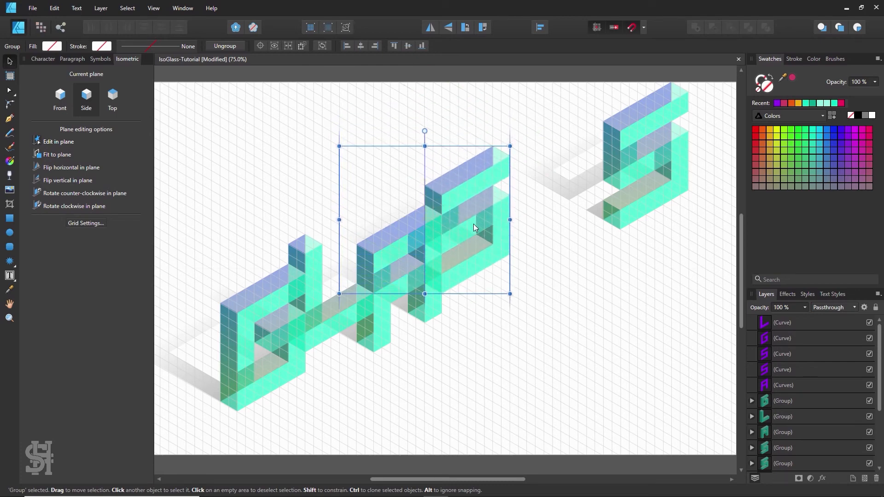
{"action": "left_click", "coordinate": [575, 277]}
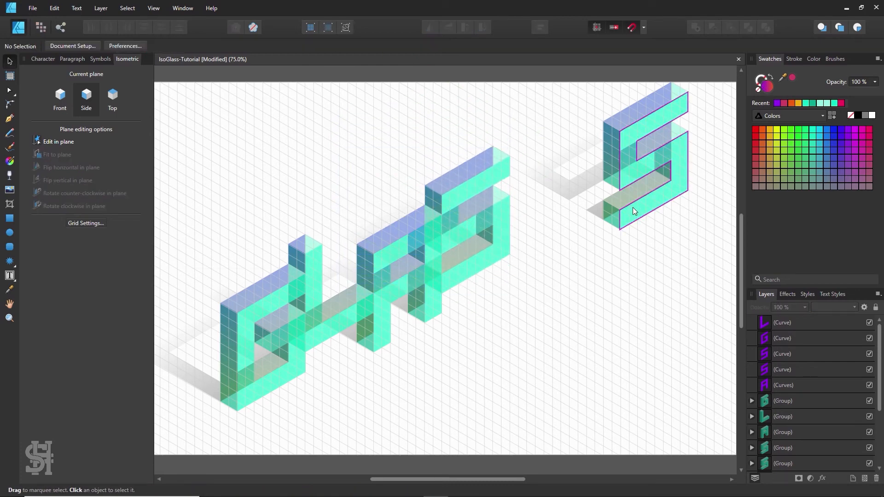
Move the last S down the diagonal beside the first S so that the two letters overlap
{"action": "left_click_drag", "start_coordinate": [633, 207], "coordinate": [532, 236]}
{"action": "key", "text": "z"}
{"action": "left_click_drag", "start_coordinate": [493, 174], "coordinate": [703, 460]}
{"action": "left_click_drag", "start_coordinate": [647, 435], "coordinate": [435, 296]}
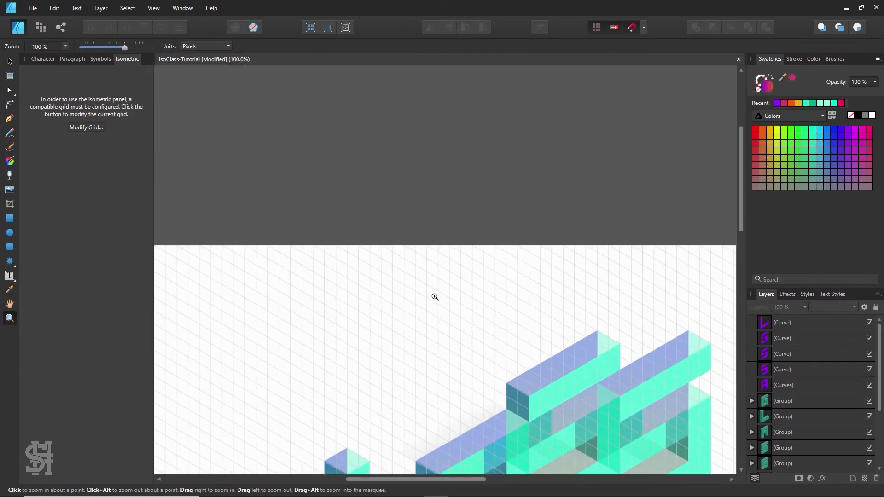
{"action": "key", "text": "space"}
{"action": "left_click_drag", "start_coordinate": [411, 222], "coordinate": [368, 92]}
{"action": "left_click_drag", "start_coordinate": [603, 364], "coordinate": [556, 242]}
{"action": "left_click", "coordinate": [526, 253], "text": "alt"}
{"action": "left_click", "coordinate": [525, 254], "text": "alt"}
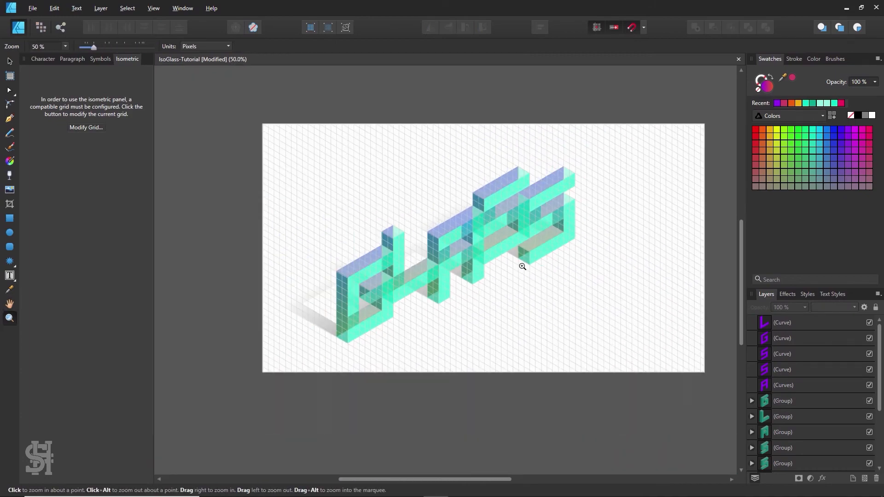
{"action": "left_click", "coordinate": [527, 246]}
{"action": "left_click", "coordinate": [8, 63]}
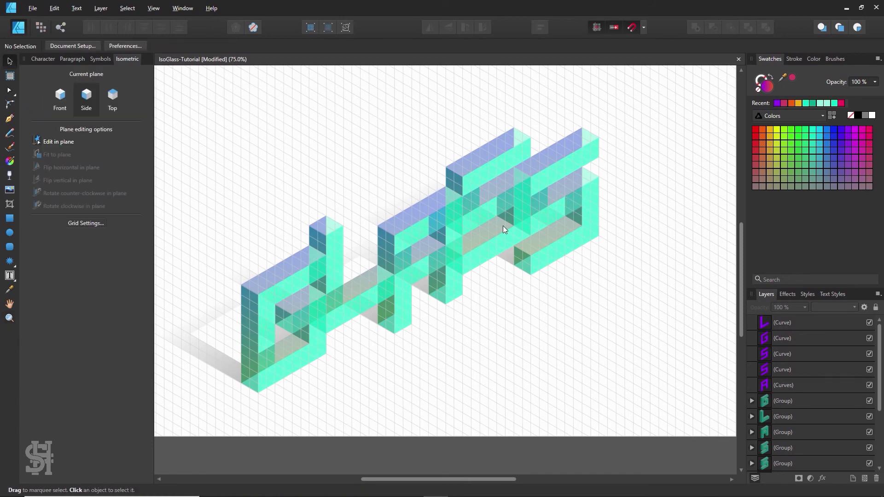
{"action": "mouse_move", "coordinate": [559, 203]}
{"action": "left_mouse_down"}
{"action": "mouse_move", "coordinate": [560, 224]}
{"action": "mouse_move", "coordinate": [559, 204]}
{"action": "left_mouse_up"}
{"action": "left_click", "coordinate": [634, 216]}
{"action": "key", "text": "ctrl+d"}
Hide the isometric grid and view the overlapping lettering on the whole artboard
{"action": "left_click", "coordinate": [87, 223]}
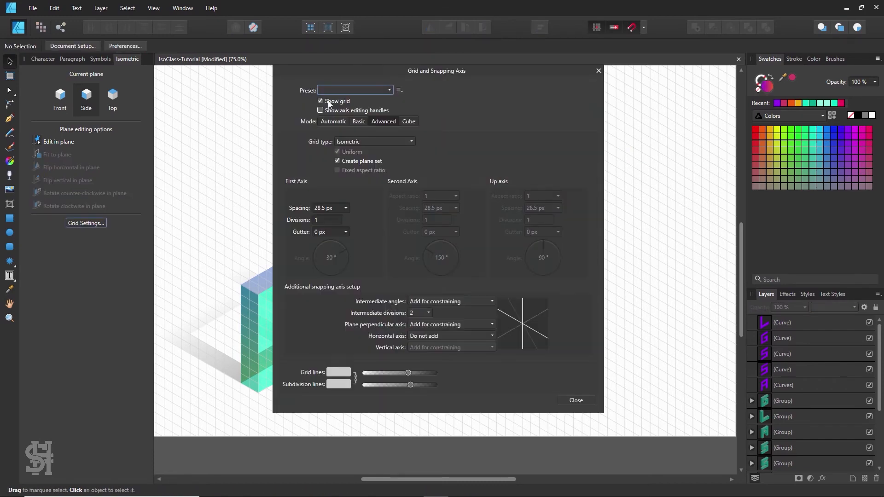
{"action": "left_click", "coordinate": [576, 401]}
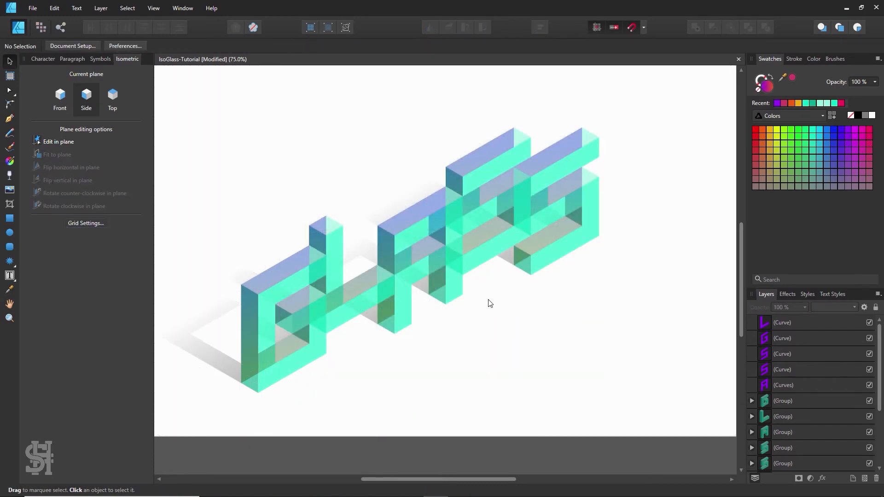
{"action": "key", "text": "z"}
{"action": "left_click", "coordinate": [499, 293], "text": "alt"}
{"action": "left_click_drag", "start_coordinate": [500, 295], "coordinate": [529, 288]}
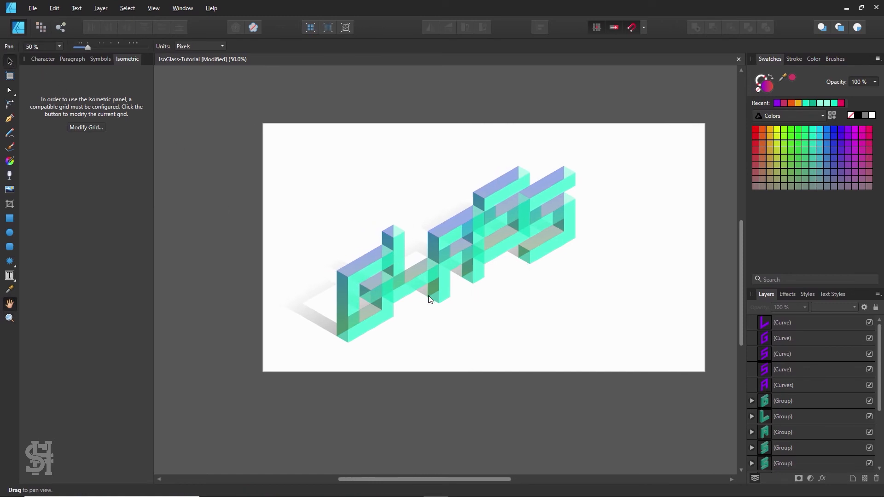
Try shifting the G up and away from the L's stem, and undo the moves
{"action": "key", "text": "v"}
{"action": "left_click", "coordinate": [380, 312]}
{"action": "left_click_drag", "start_coordinate": [380, 311], "coordinate": [370, 298]}
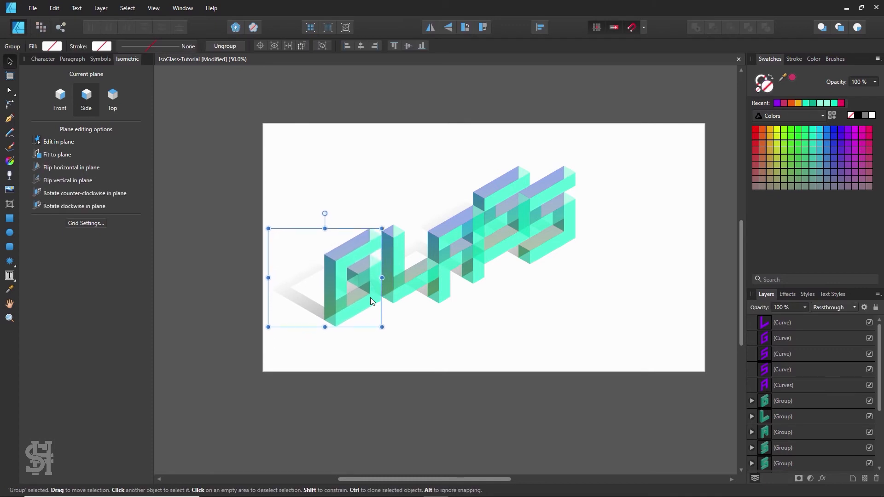
{"action": "left_click", "coordinate": [455, 371]}
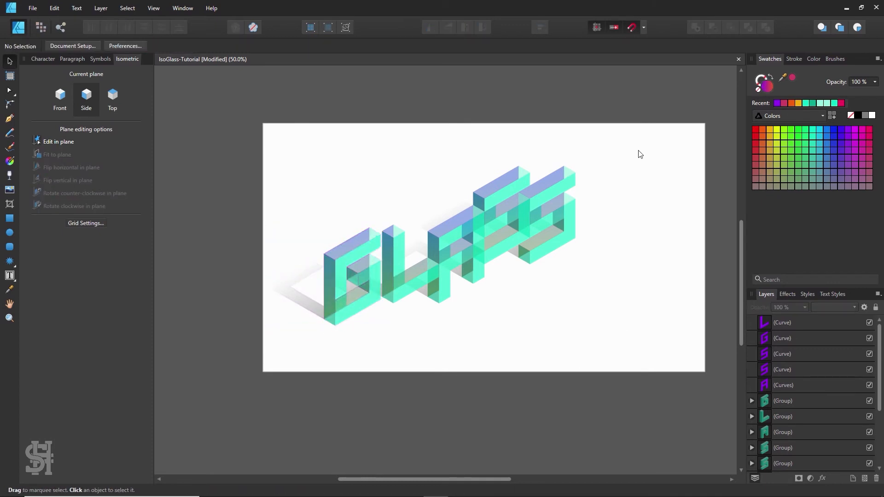
{"action": "left_click_drag", "start_coordinate": [374, 294], "coordinate": [370, 291]}
{"action": "left_click", "coordinate": [420, 334]}
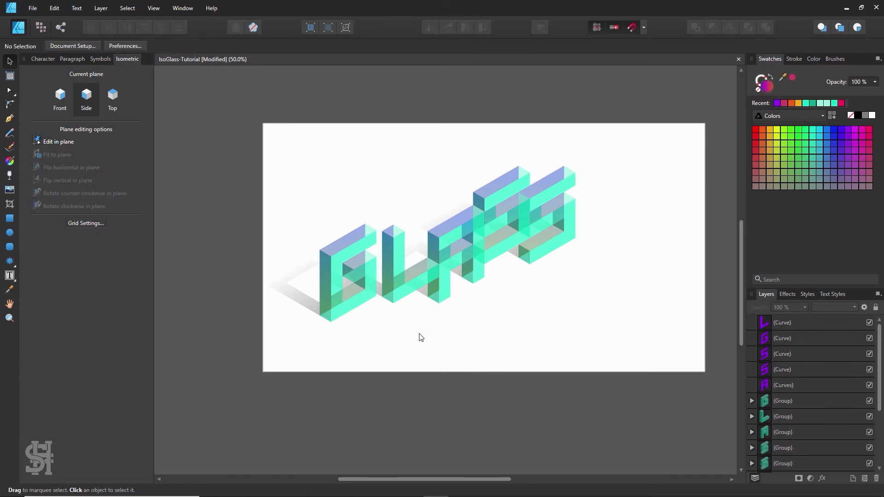
{"action": "key", "text": "ctrl+z"}
{"action": "key", "text": "ctrl+z"}
{"action": "key", "text": "ctrl+z"}
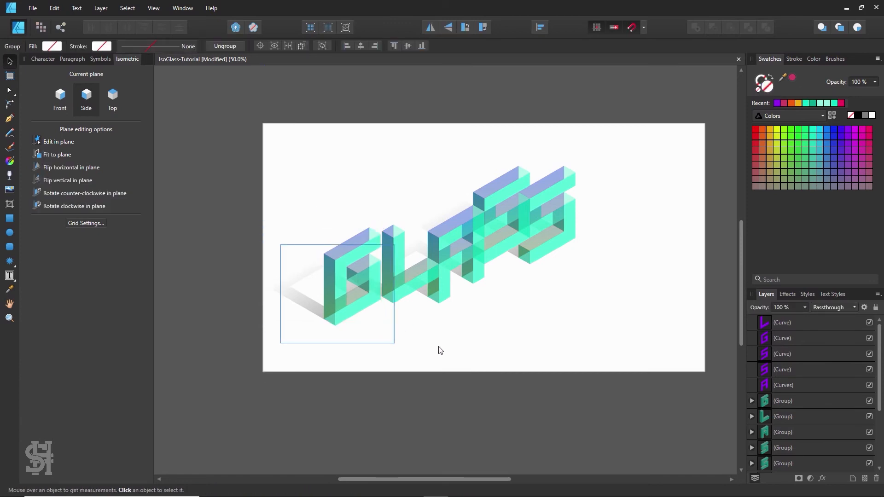
{"action": "key", "text": "ctrl+z"}
Duplicate the overlapping GLASS lettering and place the copy outside the artboard, beyond its upper right corner
{"action": "left_click_drag", "start_coordinate": [616, 157], "coordinate": [272, 364]}
{"action": "key", "text": "z"}
{"action": "left_click", "coordinate": [547, 306], "text": "alt"}
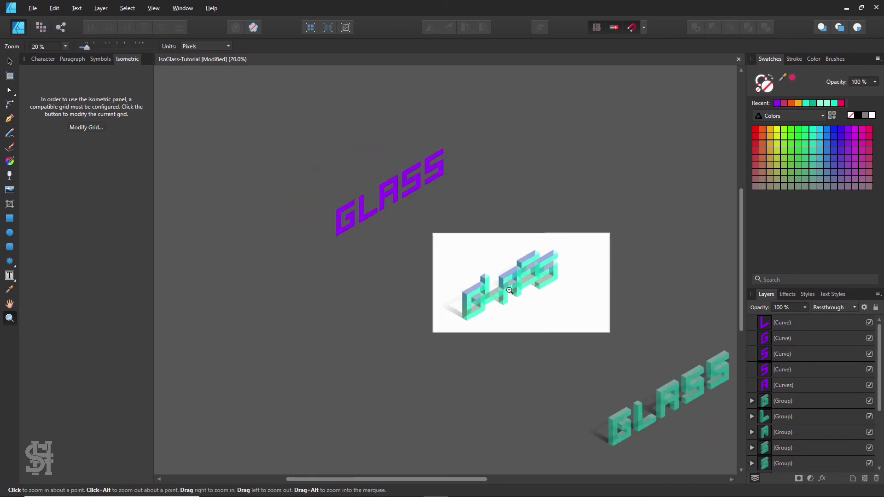
{"action": "key", "text": "v"}
{"action": "left_click_drag", "start_coordinate": [557, 271], "coordinate": [682, 156]}
{"action": "key", "text": "z"}
{"action": "left_click", "coordinate": [542, 296]}
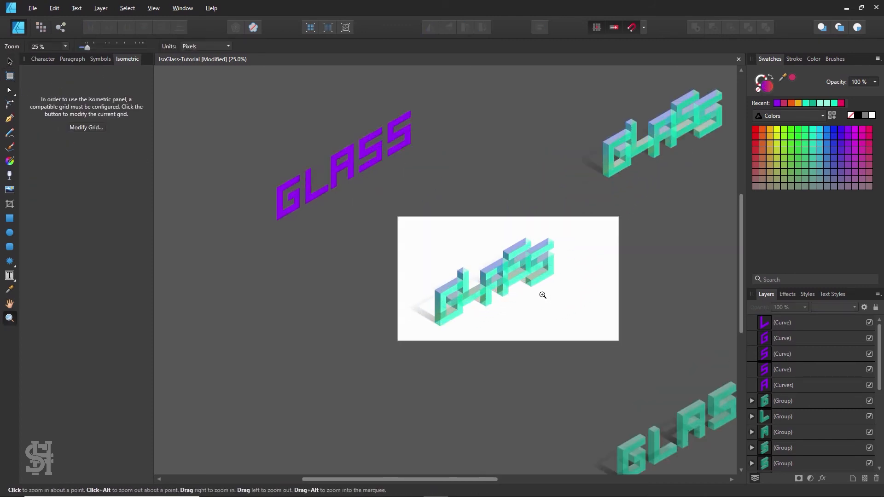
{"action": "left_click", "coordinate": [11, 61]}
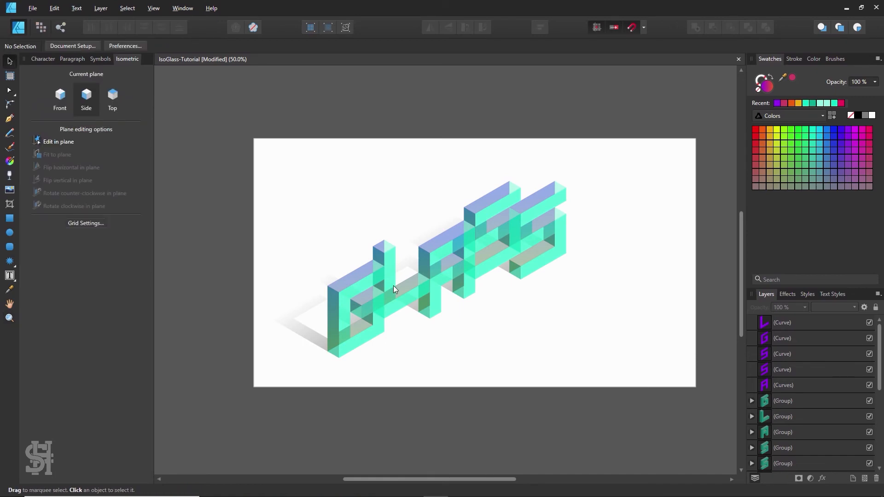
Show the isometric grid on the artboard again
{"action": "key", "text": "z"}
{"action": "left_click", "coordinate": [465, 287]}
{"action": "key", "text": "h"}
{"action": "left_click_drag", "start_coordinate": [465, 306], "coordinate": [470, 293]}
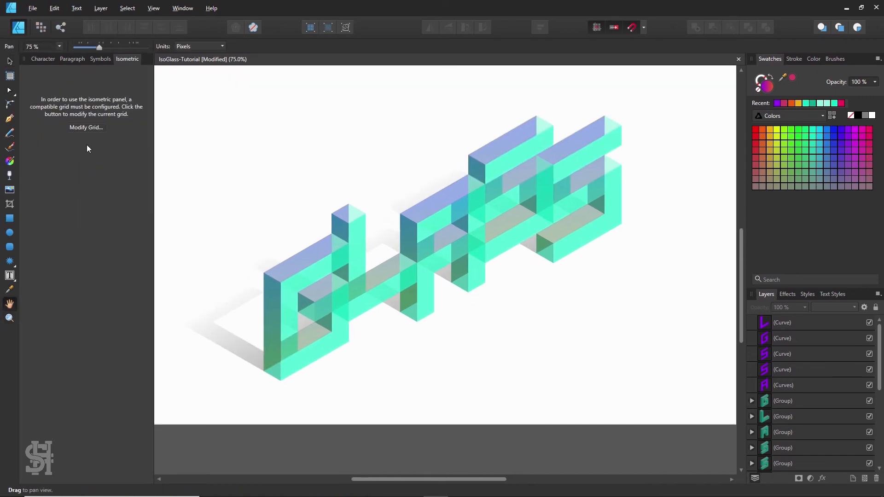
{"action": "left_click", "coordinate": [86, 127]}
{"action": "left_click", "coordinate": [320, 90]}
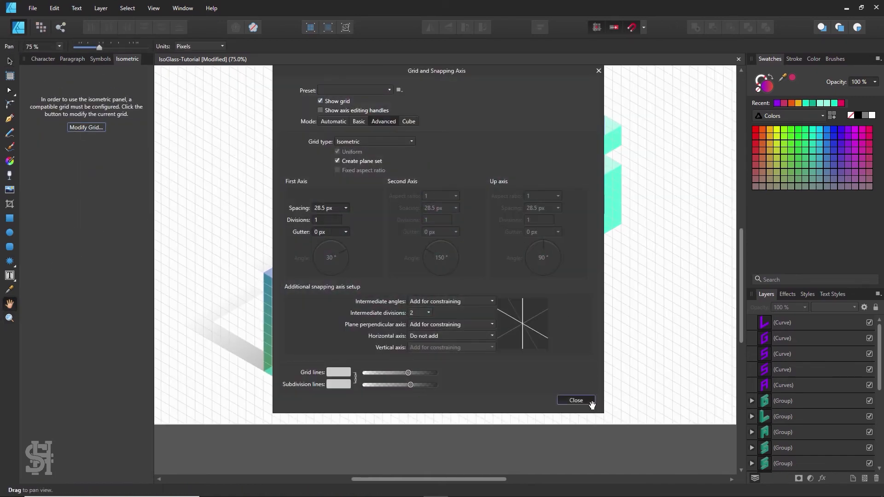
{"action": "left_click", "coordinate": [576, 402]}
Move the G up and outward along the grid, and place the L upright behind it with its stem slightly overlapping the G's edge
{"action": "left_click", "coordinate": [11, 61]}
{"action": "left_click_drag", "start_coordinate": [269, 285], "coordinate": [249, 241]}
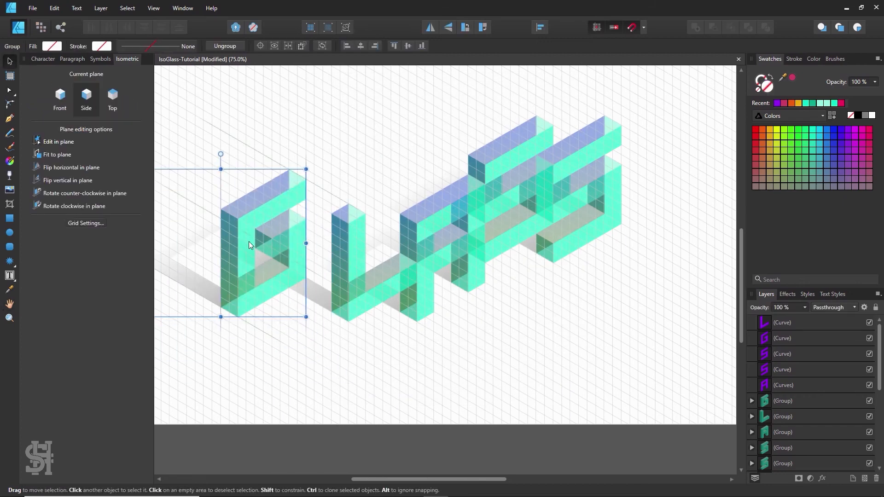
{"action": "left_click_drag", "start_coordinate": [264, 202], "coordinate": [263, 197]}
{"action": "left_click_drag", "start_coordinate": [351, 254], "coordinate": [325, 200]}
{"action": "left_click_drag", "start_coordinate": [339, 233], "coordinate": [332, 238]}
{"action": "left_click", "coordinate": [407, 138]}
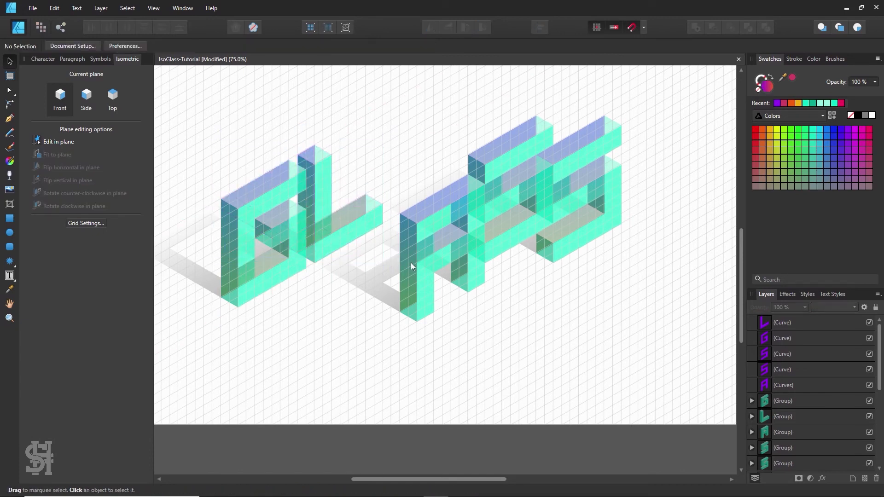
Move the A up the diagonal so its front leg slightly overlaps the end of the L's foot
{"action": "left_click_drag", "start_coordinate": [411, 263], "coordinate": [386, 161]}
{"action": "left_click", "coordinate": [505, 118]}
{"action": "key", "text": "space"}
{"action": "left_click_drag", "start_coordinate": [502, 166], "coordinate": [491, 221]}
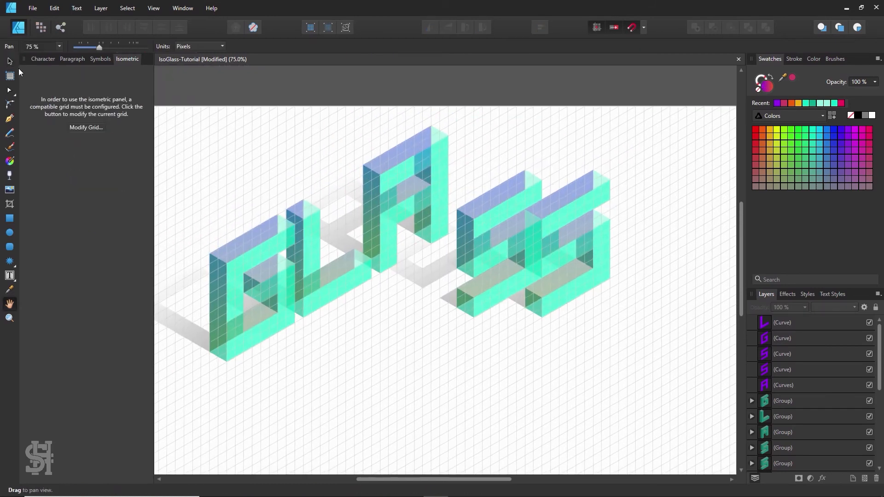
{"action": "left_click_drag", "start_coordinate": [382, 203], "coordinate": [383, 199]}
Move both S letters up the diagonal behind the A so each slightly overlaps the letter before it
{"action": "left_click_drag", "start_coordinate": [476, 223], "coordinate": [461, 136]}
{"action": "left_click", "coordinate": [564, 171]}
{"action": "left_click_drag", "start_coordinate": [544, 247], "coordinate": [536, 115]}
{"action": "left_click", "coordinate": [587, 222]}
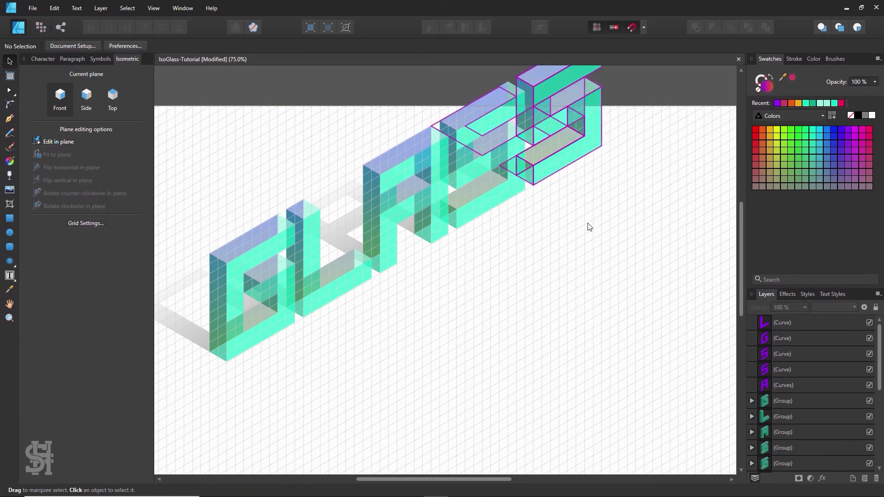
Select all objects and move them down together so the whole diagonal word fits inside the artboard
{"action": "key", "text": "ctrl+a"}
{"action": "left_click_drag", "start_coordinate": [537, 176], "coordinate": [571, 254]}
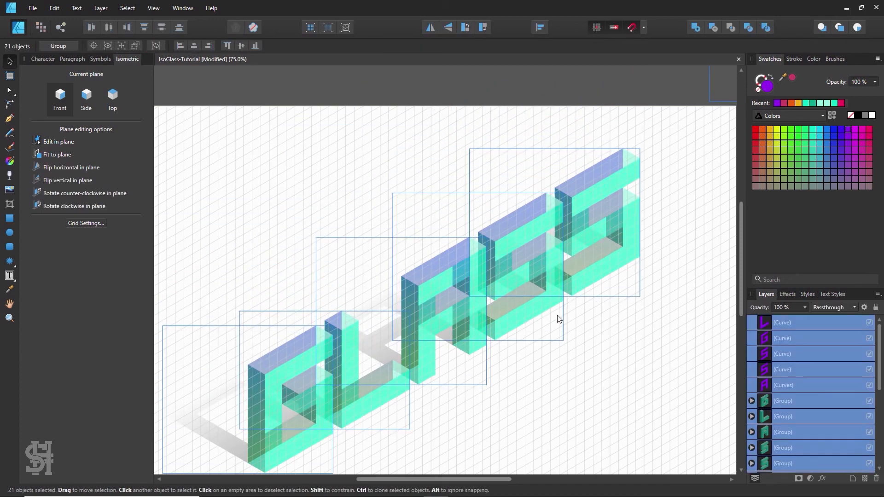
{"action": "scroll", "coordinate": [269, 369], "scroll_direction": "down", "scroll_amount": 2}
{"action": "left_click_drag", "start_coordinate": [269, 369], "coordinate": [263, 364]}
{"action": "mouse_move", "coordinate": [262, 325]}
{"action": "left_mouse_down"}
{"action": "mouse_move", "coordinate": [246, 316]}
{"action": "mouse_move", "coordinate": [278, 323]}
{"action": "left_mouse_up"}
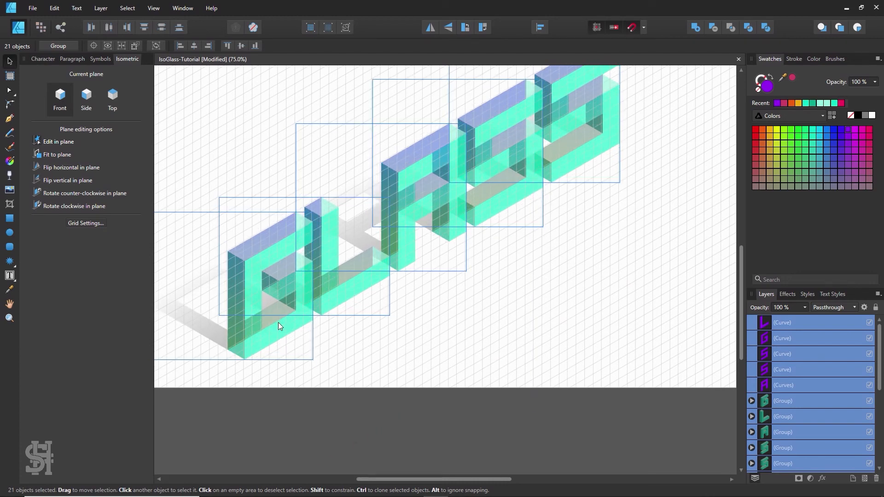
{"action": "left_click", "coordinate": [426, 355]}
Examine up close how the edges of the G and L line up with the isometric grid lines
{"action": "key", "text": "z"}
{"action": "left_click_drag", "start_coordinate": [216, 234], "coordinate": [606, 369]}
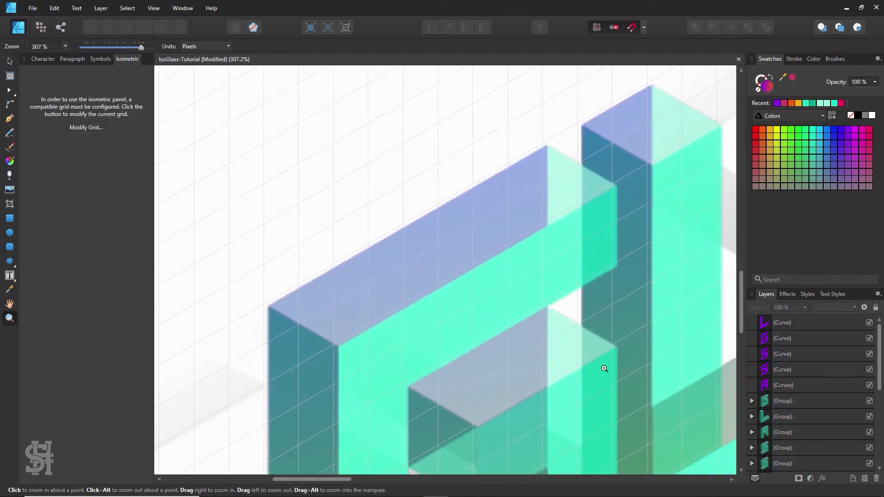
{"action": "left_click_drag", "start_coordinate": [267, 306], "coordinate": [251, 329]}
{"action": "left_click_drag", "start_coordinate": [575, 388], "coordinate": [350, 362]}
{"action": "key", "text": "space"}
{"action": "left_click_drag", "start_coordinate": [622, 355], "coordinate": [395, 250]}
{"action": "left_click", "coordinate": [396, 291]}
{"action": "key", "text": "space"}
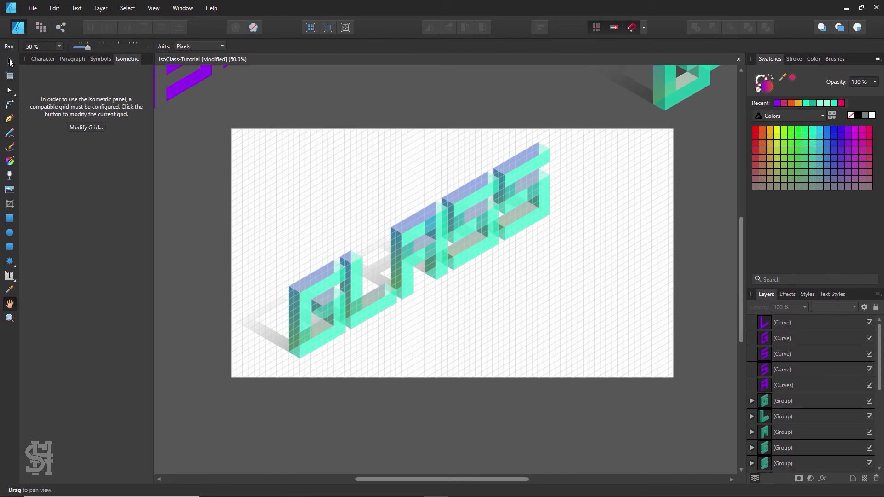
Select all objects and shift them slightly so the edges of the last S line up with the grid lines
{"action": "key", "text": "v"}
{"action": "key", "text": "ctrl+space"}
{"action": "left_click_drag", "start_coordinate": [505, 150], "coordinate": [687, 285]}
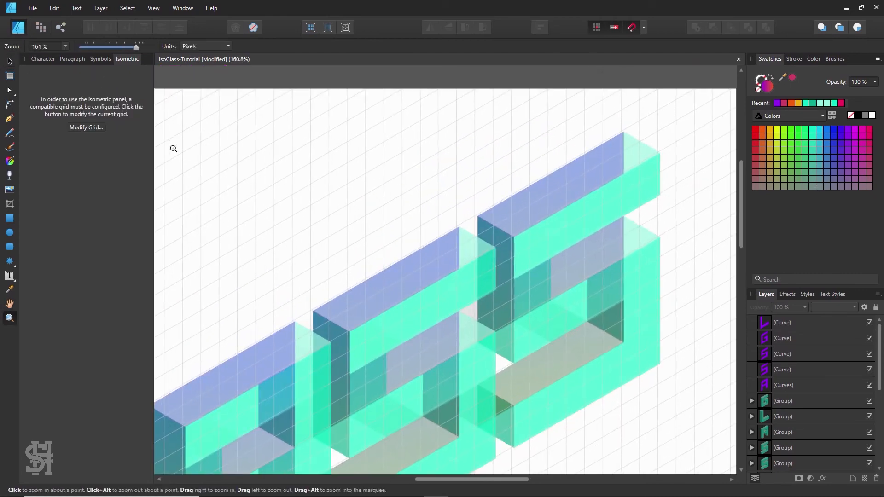
{"action": "left_click", "coordinate": [10, 62]}
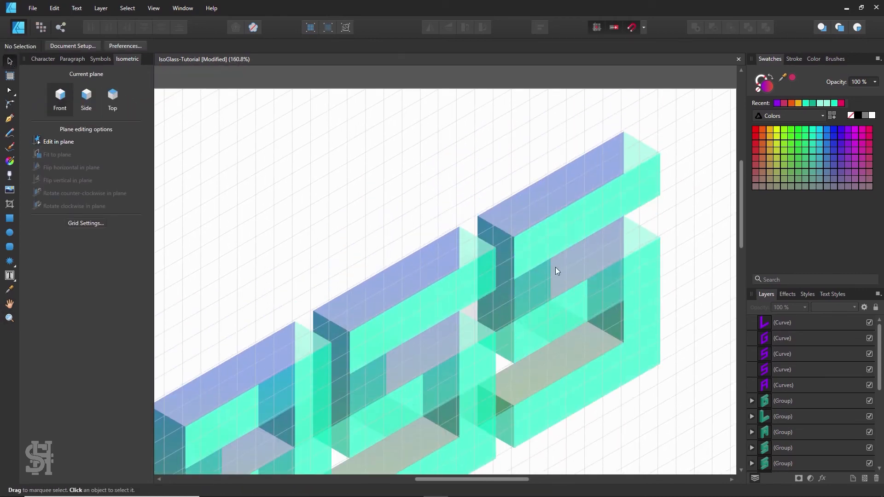
{"action": "key", "text": "ctrl+a"}
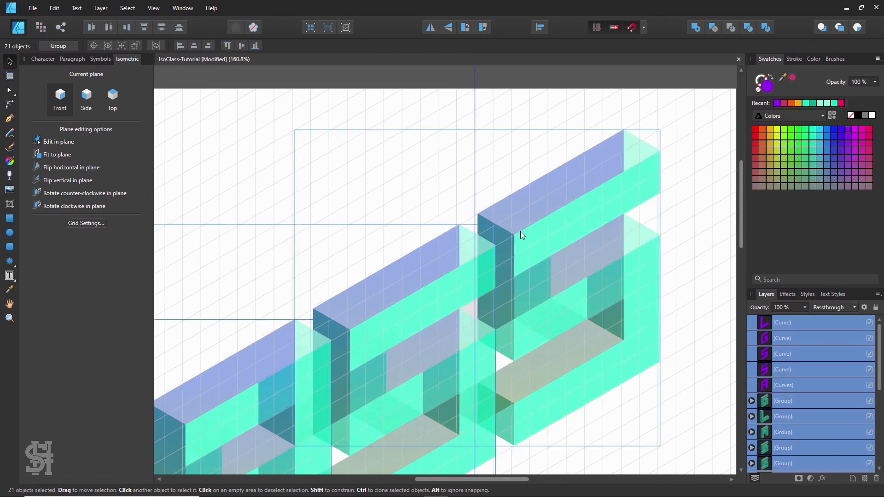
{"action": "left_click_drag", "start_coordinate": [520, 231], "coordinate": [540, 257]}
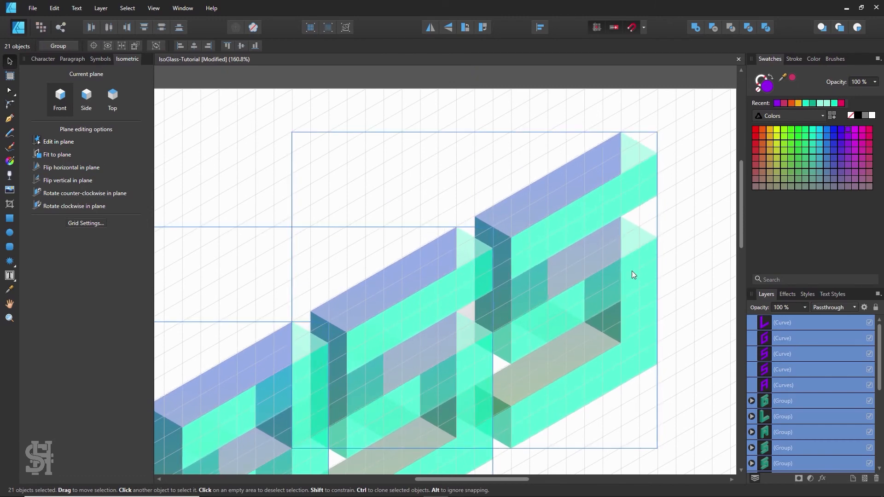
{"action": "left_click", "coordinate": [669, 271]}
Check the letters' alignment along the diagonal and hide the isometric grid
{"action": "left_click_drag", "start_coordinate": [336, 318], "coordinate": [633, 132]}
{"action": "left_click_drag", "start_coordinate": [438, 296], "coordinate": [602, 193]}
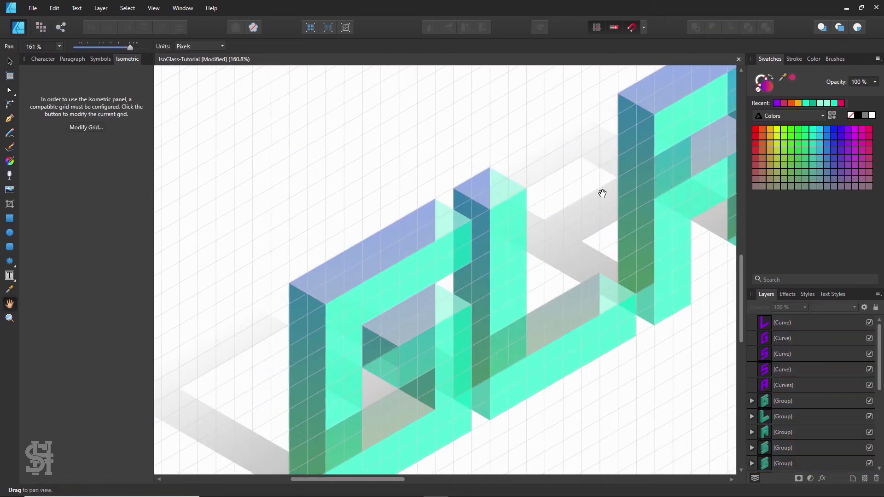
{"action": "left_click_drag", "start_coordinate": [588, 271], "coordinate": [500, 149]}
{"action": "left_click_drag", "start_coordinate": [639, 125], "coordinate": [423, 253]}
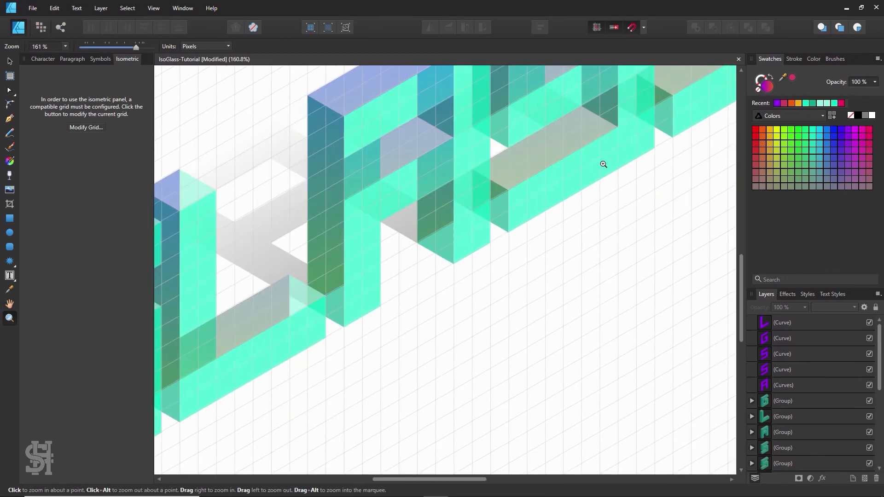
{"action": "scroll", "coordinate": [604, 165], "scroll_direction": "down", "scroll_amount": 5}
{"action": "key", "text": "h"}
{"action": "left_click_drag", "start_coordinate": [606, 166], "coordinate": [497, 255]}
{"action": "left_click", "coordinate": [86, 127]}
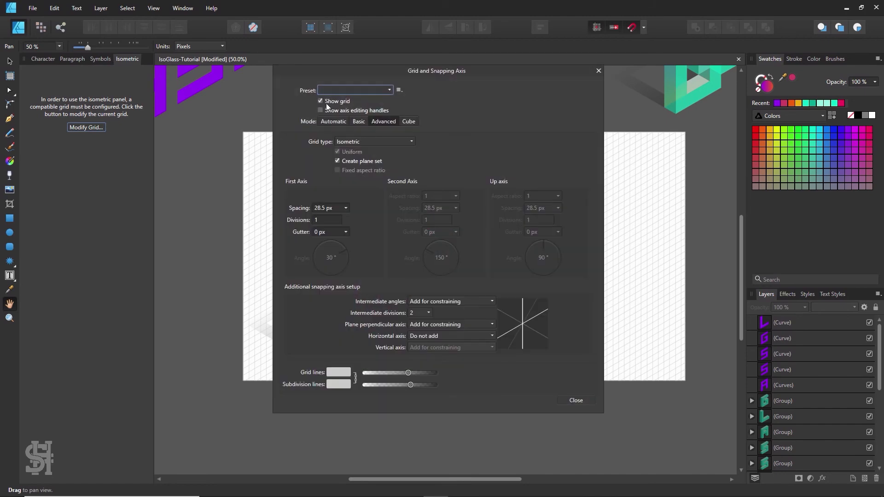
{"action": "left_click", "coordinate": [321, 102]}
{"action": "left_click_drag", "start_coordinate": [336, 70], "coordinate": [664, 74]}
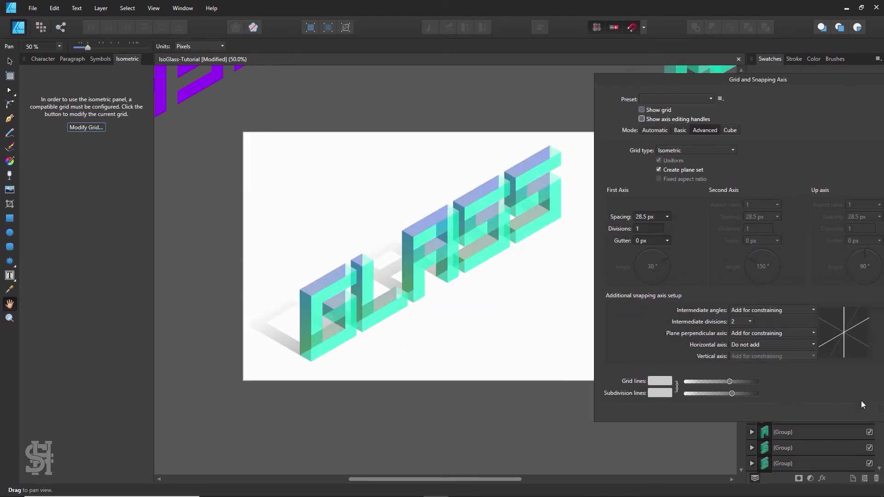
{"action": "left_click_drag", "start_coordinate": [779, 81], "coordinate": [689, 77]}
{"action": "left_click", "coordinate": [808, 411]}
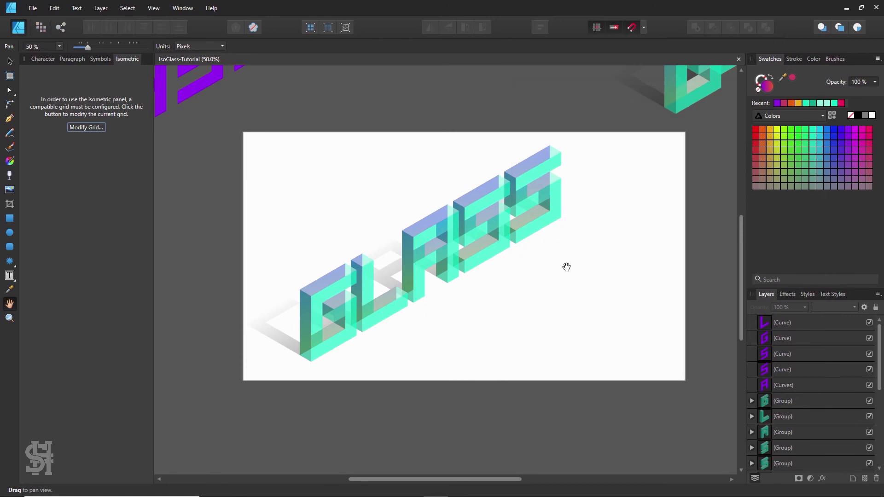
{"action": "left_click", "coordinate": [10, 61]}
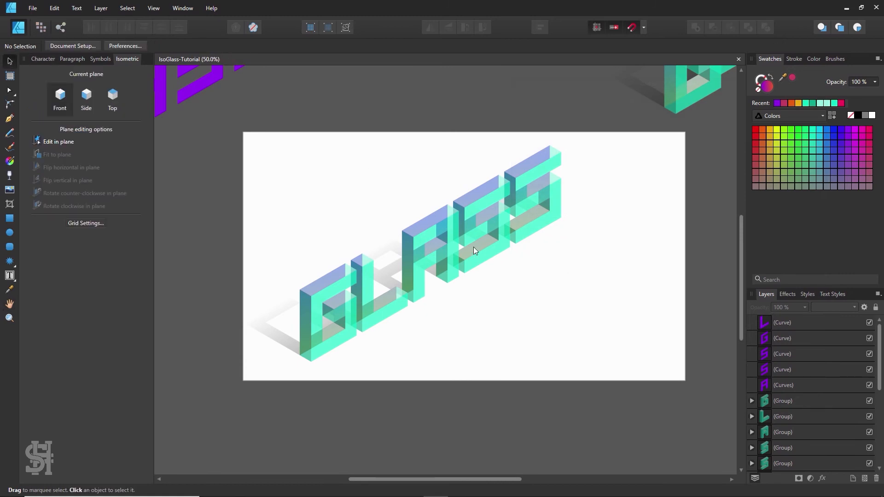
{"action": "left_click_drag", "start_coordinate": [506, 255], "coordinate": [557, 290]}
{"action": "key", "text": "ctrl+z"}
{"action": "left_click_drag", "start_coordinate": [593, 149], "coordinate": [227, 417]}
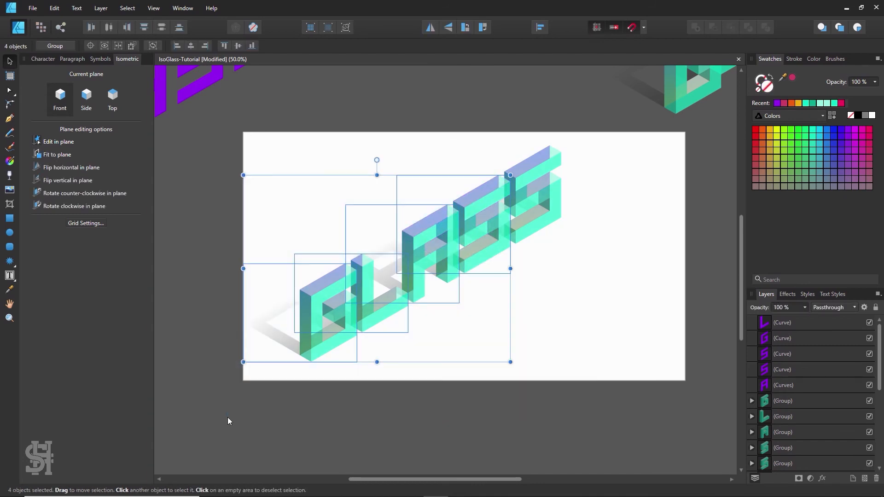
{"action": "left_click", "coordinate": [559, 306]}
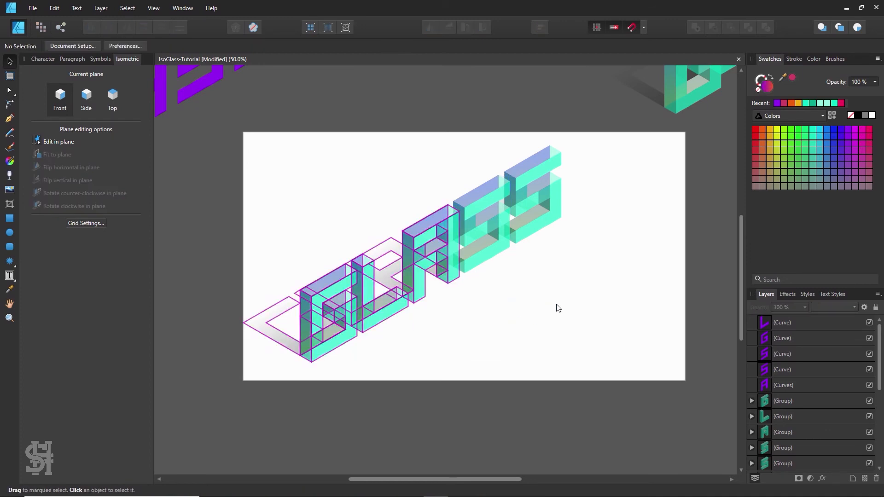
Examine the diagonal word's position within the artboard from a wider and a closer view
{"action": "left_click_drag", "start_coordinate": [597, 119], "coordinate": [195, 420]}
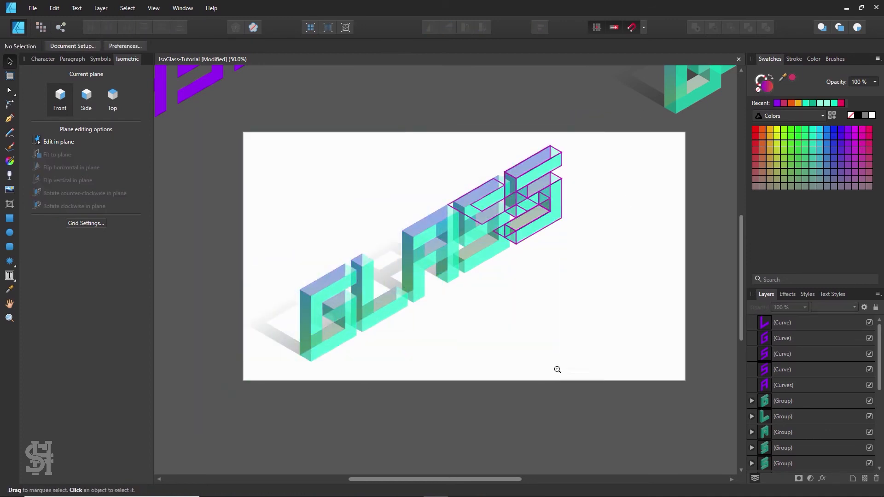
{"action": "key", "text": "z"}
{"action": "left_click", "coordinate": [605, 285], "text": "alt"}
{"action": "key", "text": "space"}
{"action": "left_click_drag", "start_coordinate": [605, 294], "coordinate": [459, 354]}
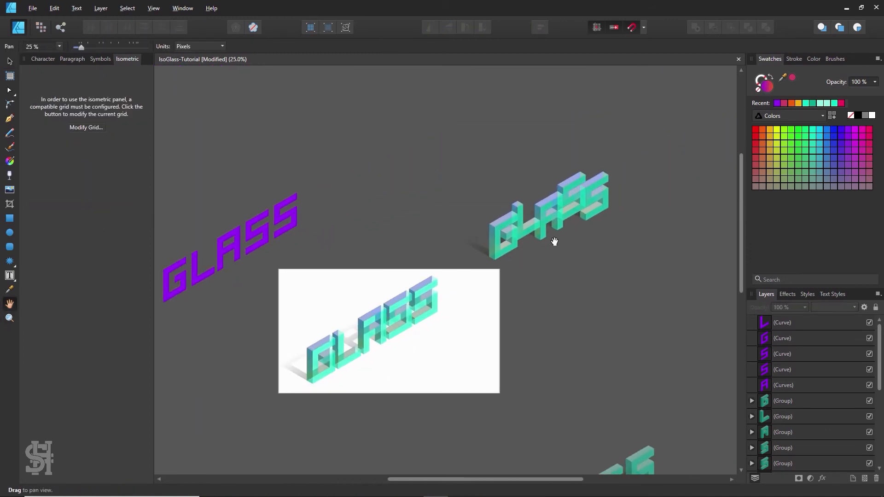
{"action": "left_click_drag", "start_coordinate": [571, 382], "coordinate": [637, 354]}
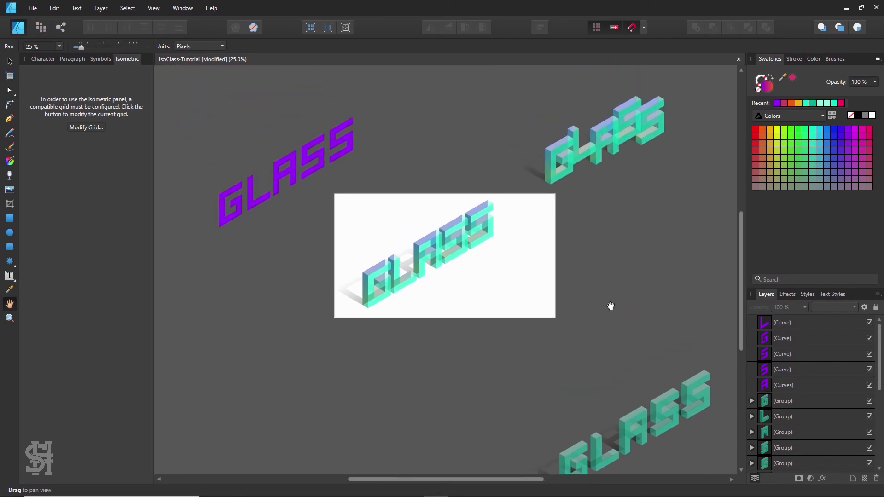
{"action": "left_click", "coordinate": [452, 266]}
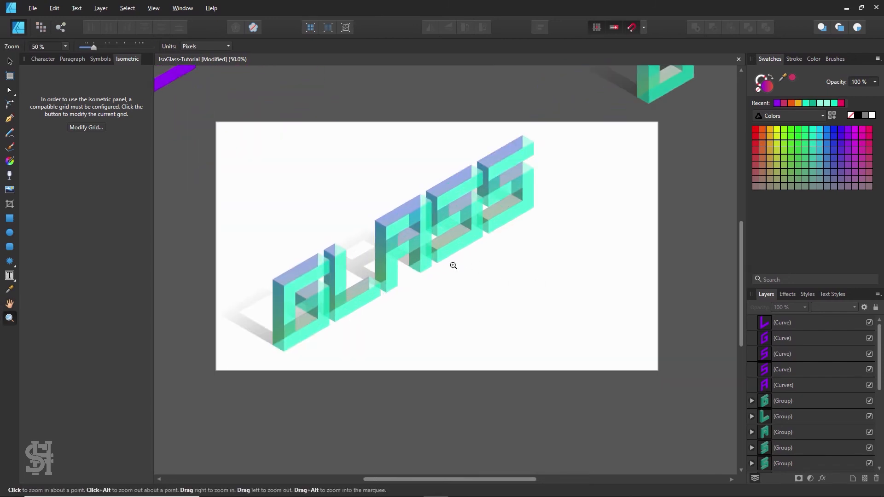
{"action": "key", "text": "space"}
{"action": "left_click_drag", "start_coordinate": [456, 267], "coordinate": [480, 274]}
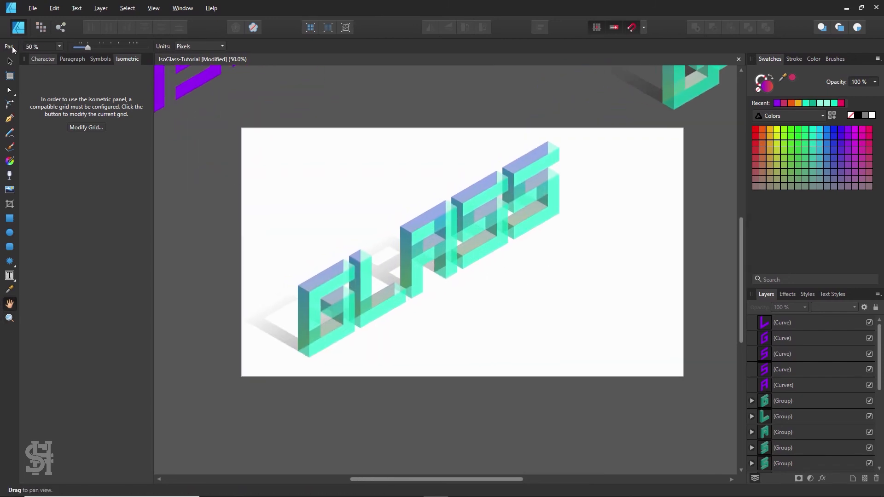
Select all five glass letters and shift the word to the right, closer to the artboard's centre
{"action": "left_click", "coordinate": [10, 61]}
{"action": "left_click_drag", "start_coordinate": [574, 117], "coordinate": [265, 399]}
{"action": "left_click_drag", "start_coordinate": [373, 294], "coordinate": [405, 293]}
{"action": "left_click", "coordinate": [622, 357]}
Check the word's size and spacing against the artboard edges, then save the document
{"action": "key", "text": "z"}
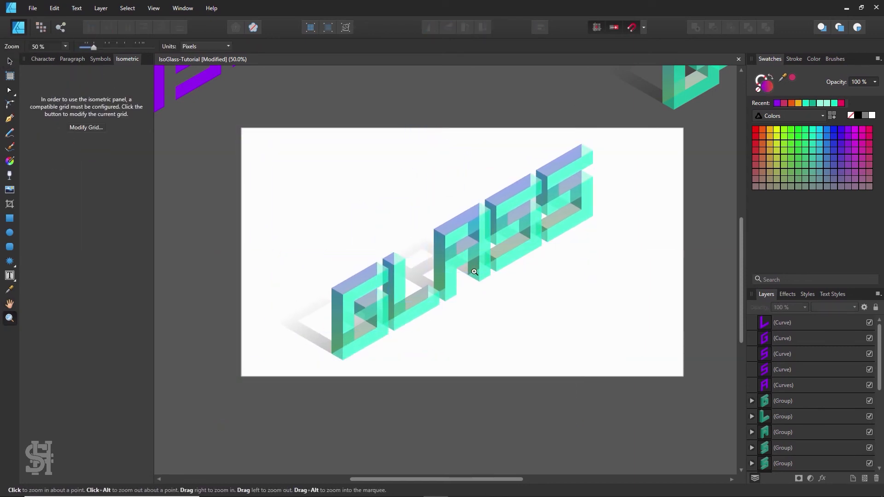
{"action": "left_click", "coordinate": [474, 273]}
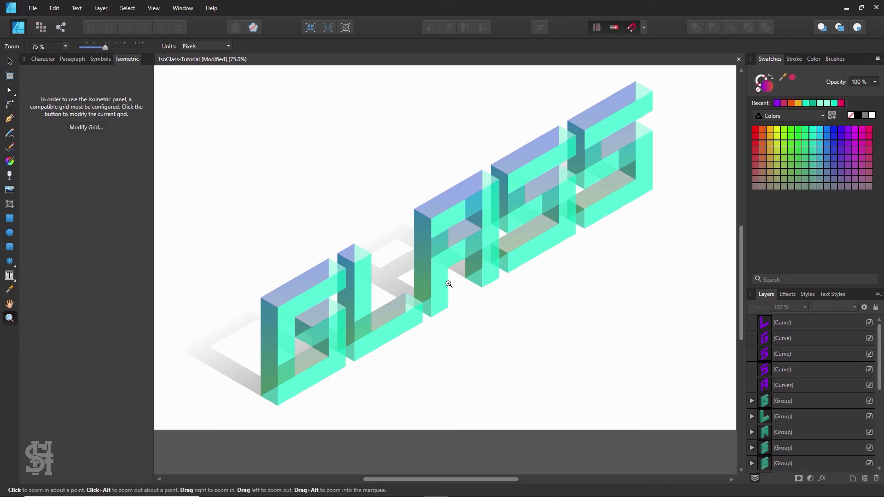
{"action": "left_click", "coordinate": [467, 272], "text": "alt"}
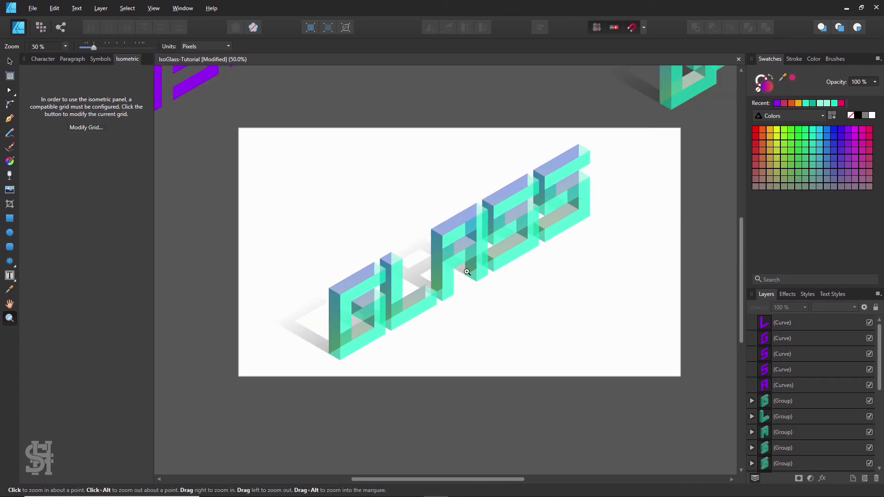
{"action": "key", "text": "h"}
{"action": "left_click_drag", "start_coordinate": [467, 272], "coordinate": [456, 274]}
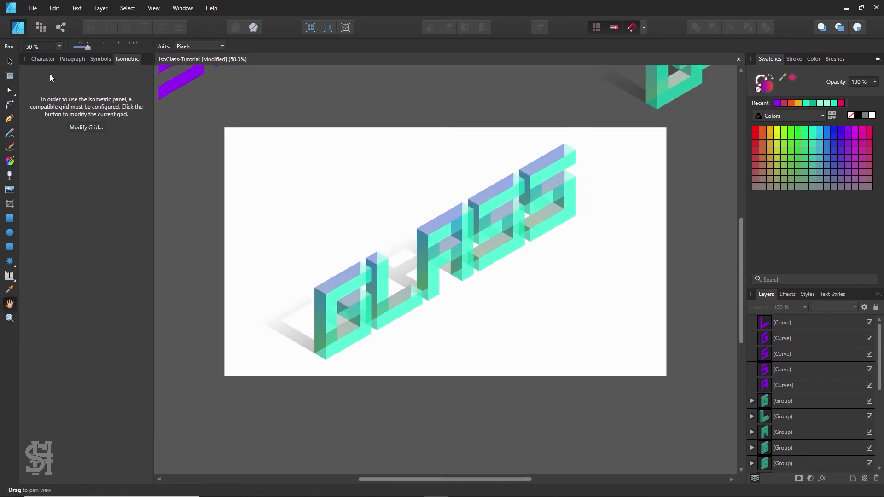
{"action": "left_click", "coordinate": [11, 62]}
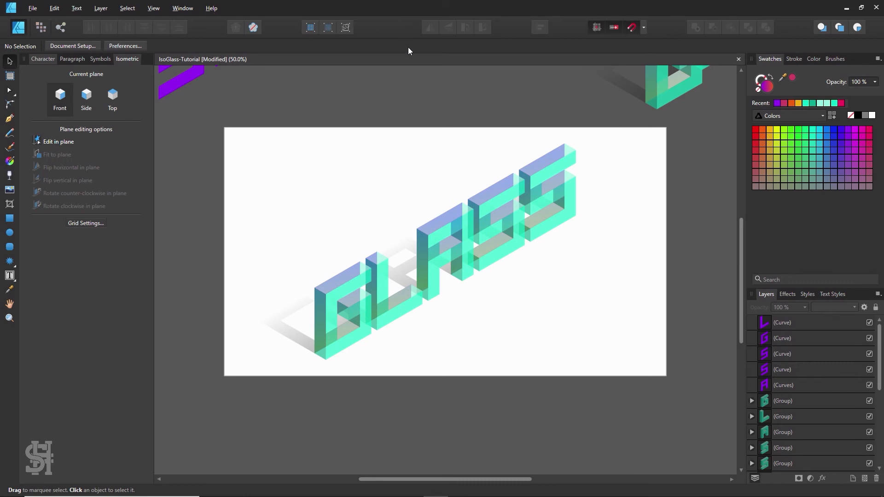
{"action": "left_click", "coordinate": [14, 308]}
{"action": "left_click_drag", "start_coordinate": [383, 259], "coordinate": [376, 250]}
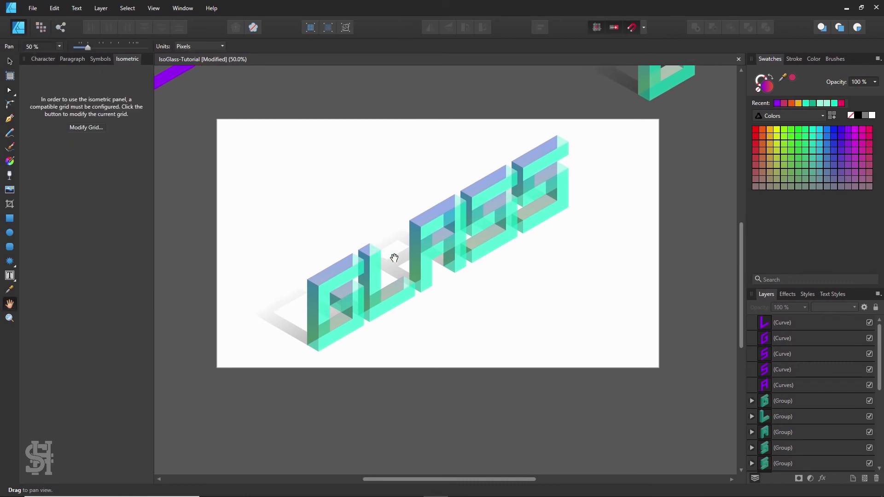
{"action": "left_click", "coordinate": [10, 61]}
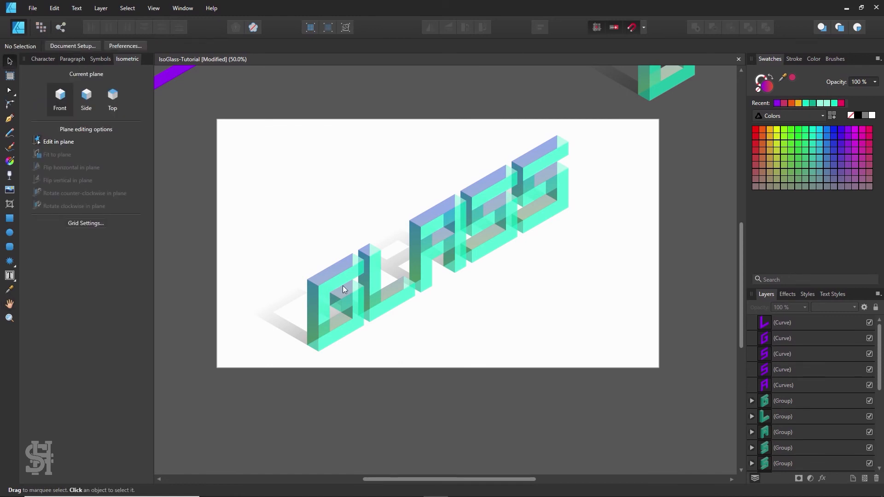
{"action": "left_click_drag", "start_coordinate": [593, 117], "coordinate": [279, 391]}
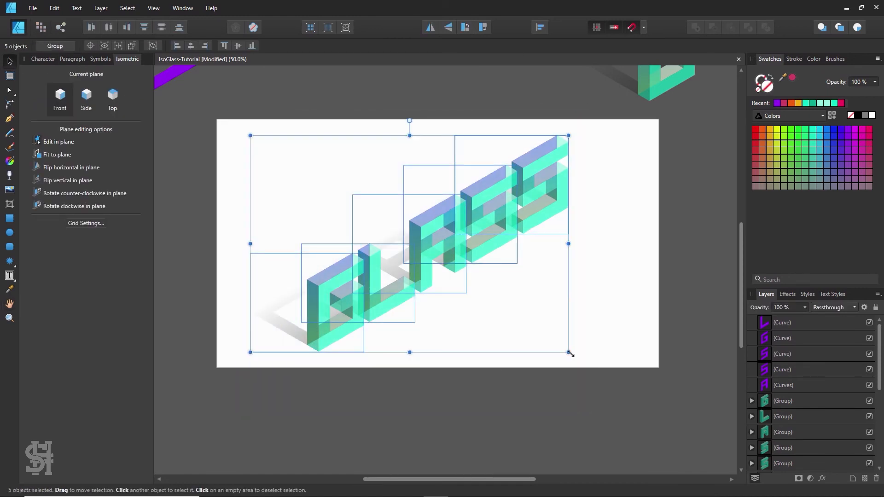
{"action": "left_click", "coordinate": [588, 376]}
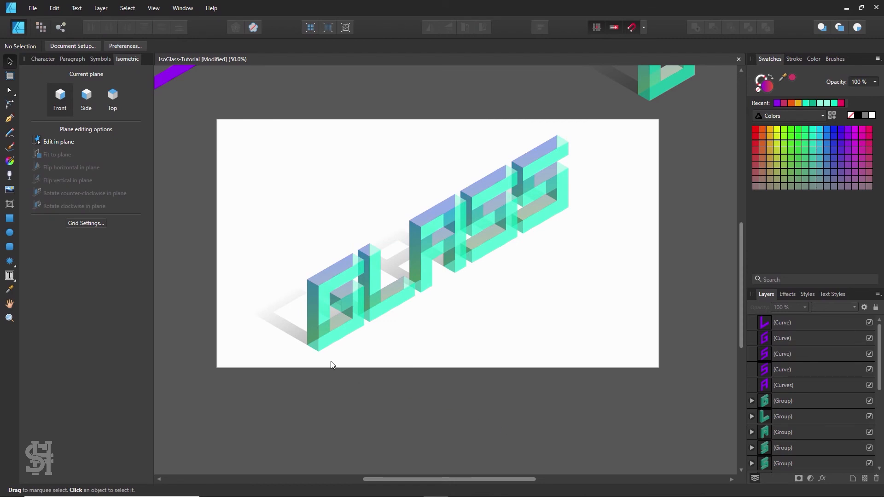
{"action": "key", "text": "ctrl+s"}
Select the whole glass word and nudge it slightly right and down to centre it on the artboard
{"action": "key", "text": "z"}
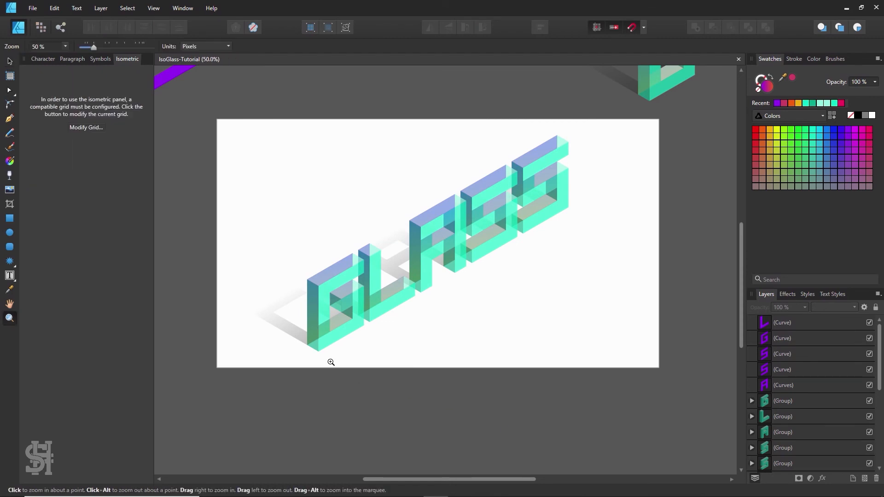
{"action": "left_click", "coordinate": [503, 327], "text": "alt"}
{"action": "left_click", "coordinate": [9, 60]}
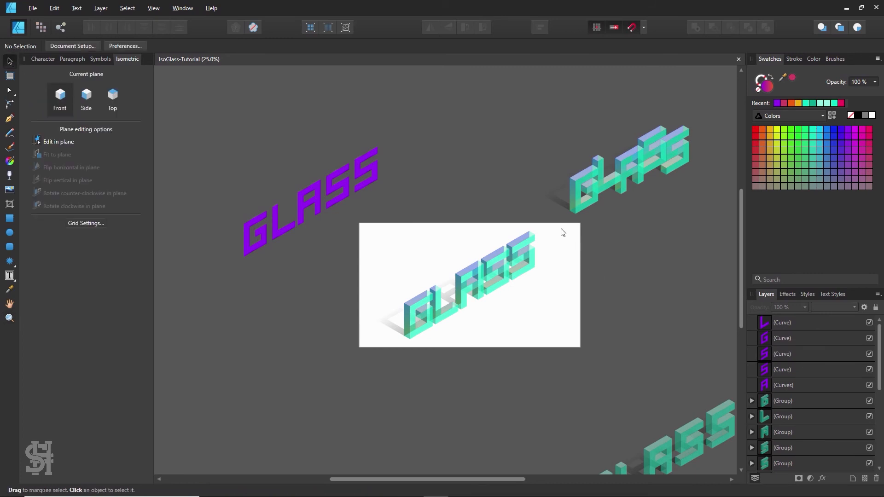
{"action": "left_click_drag", "start_coordinate": [563, 232], "coordinate": [291, 425]}
{"action": "left_click_drag", "start_coordinate": [469, 279], "coordinate": [487, 287]}
{"action": "key", "text": "z"}
{"action": "left_click", "coordinate": [479, 289]}
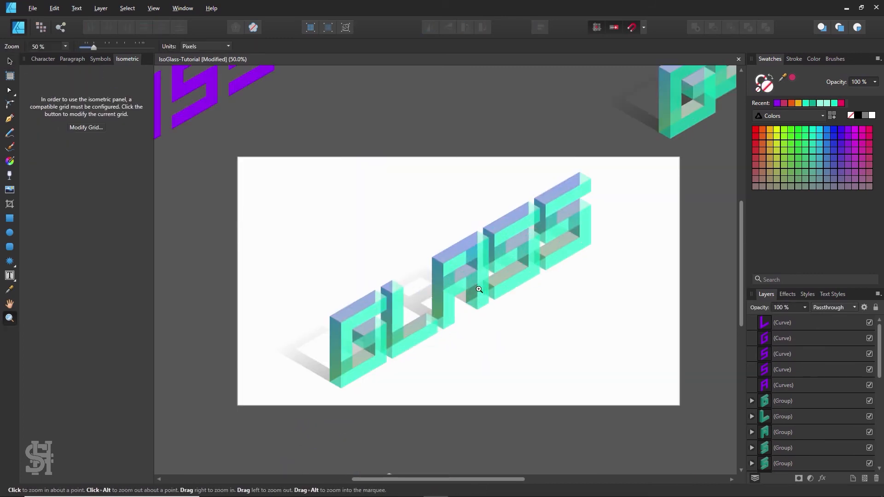
Draw a rectangle covering the entire artboard and send it behind the glass letters as a background
{"action": "left_click", "coordinate": [10, 62]}
{"action": "key", "text": "m"}
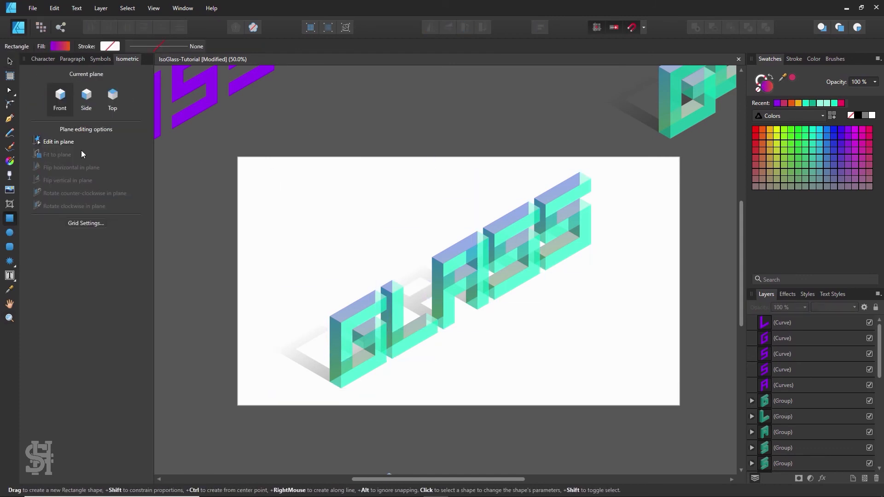
{"action": "mouse_move", "coordinate": [238, 157]}
{"action": "left_mouse_down"}
{"action": "mouse_move", "coordinate": [606, 376]}
{"action": "mouse_move", "coordinate": [679, 405]}
{"action": "left_mouse_up"}
{"action": "key", "text": "ctrl+shift+bracketleft"}
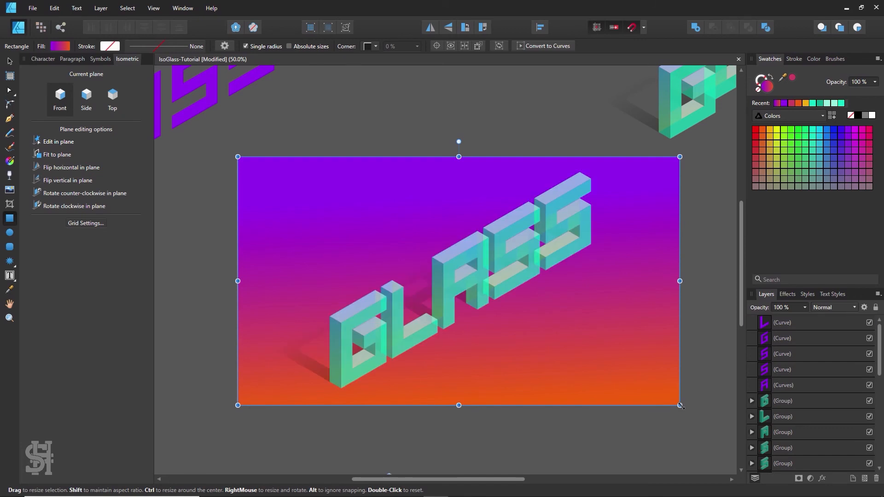
Try green, turquoise and blue solid fills on the background rectangle, settle on bright cyan and save the document
{"action": "left_click", "coordinate": [9, 61]}
{"action": "left_click", "coordinate": [415, 91]}
{"action": "left_click", "coordinate": [396, 228]}
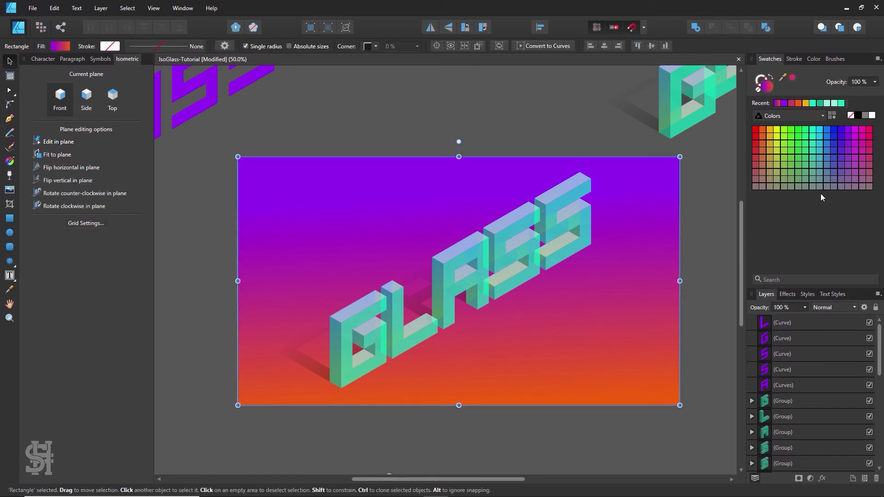
{"action": "left_click", "coordinate": [813, 131]}
{"action": "left_click", "coordinate": [806, 130]}
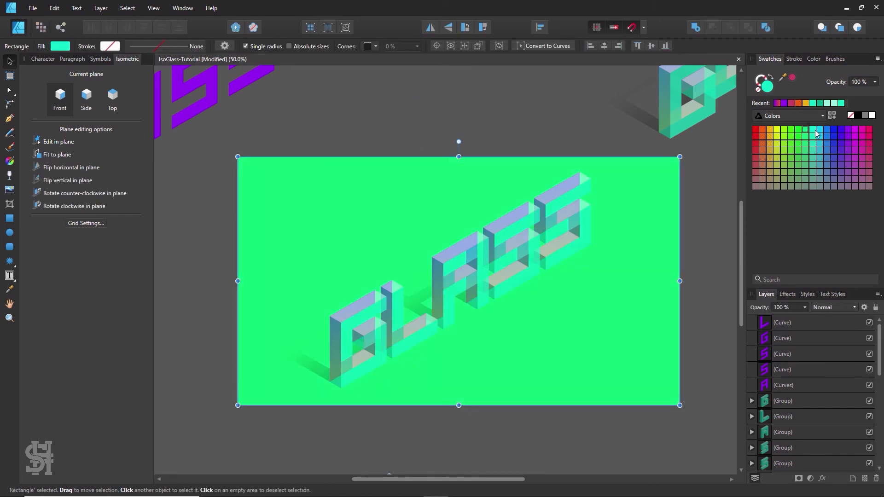
{"action": "left_click", "coordinate": [812, 130]}
{"action": "left_click", "coordinate": [820, 131]}
{"action": "left_click", "coordinate": [826, 130]}
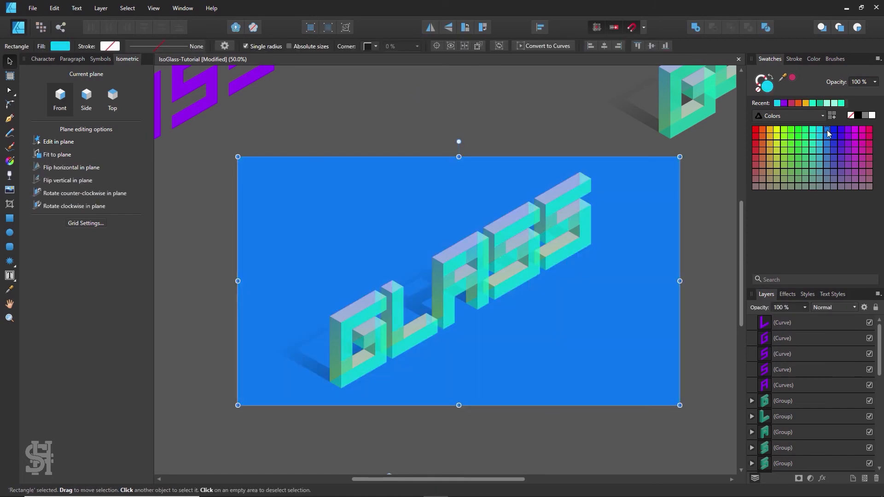
{"action": "left_click", "coordinate": [820, 129]}
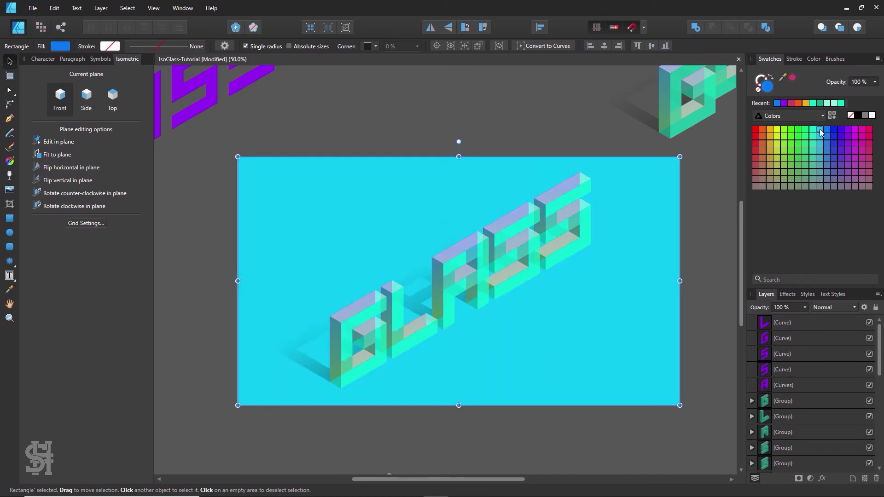
{"action": "left_click", "coordinate": [588, 117]}
{"action": "key", "text": "ctrl+s"}
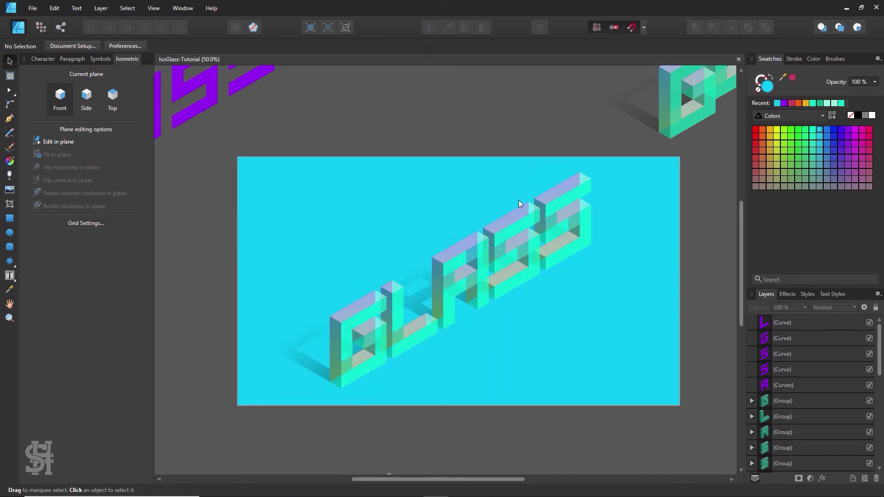
{"action": "left_click", "coordinate": [401, 210]}
{"action": "left_click_drag", "start_coordinate": [577, 346], "coordinate": [293, 380]}
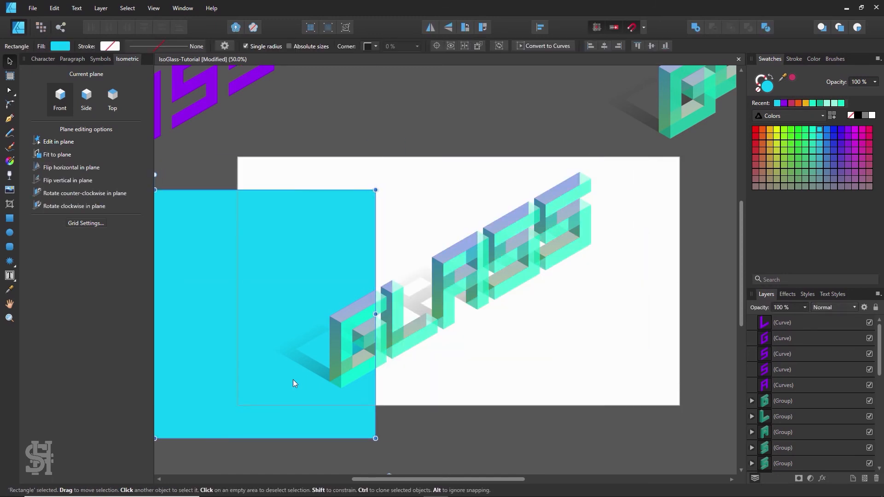
{"action": "key", "text": "ctrl+z"}
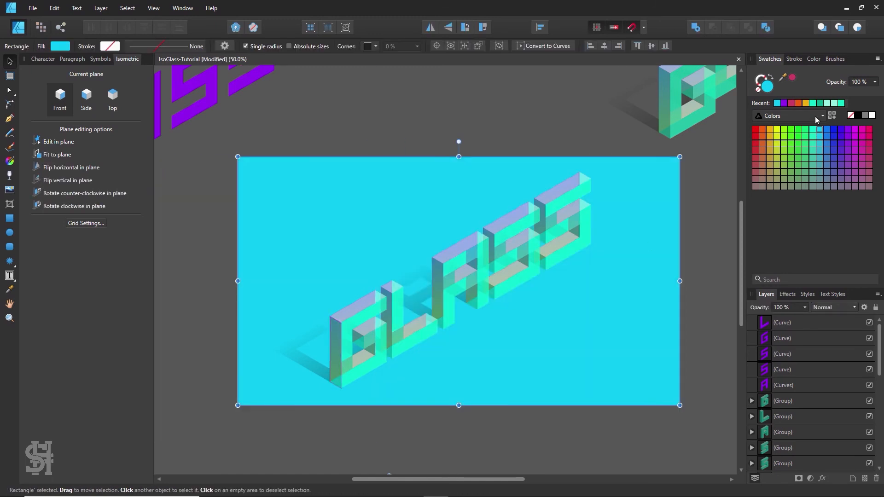
Fill the background rectangle with black, then refine it to a custom dark teal in the Color Chooser
{"action": "left_click", "coordinate": [858, 116]}
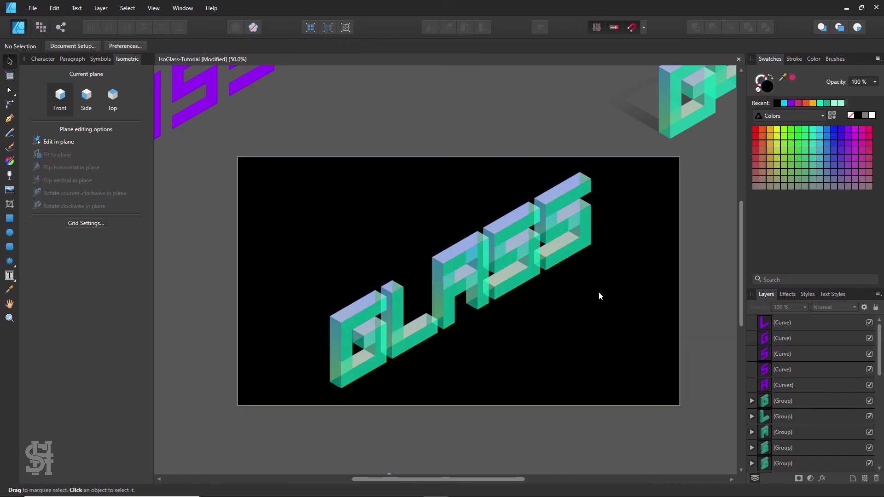
{"action": "double_click", "coordinate": [766, 86]}
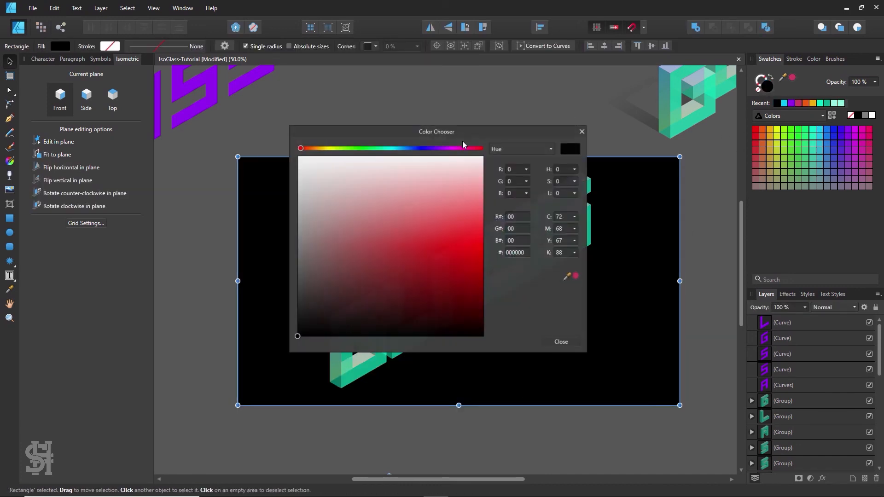
{"action": "left_click_drag", "start_coordinate": [462, 136], "coordinate": [736, 103]}
{"action": "left_click_drag", "start_coordinate": [579, 290], "coordinate": [570, 291]}
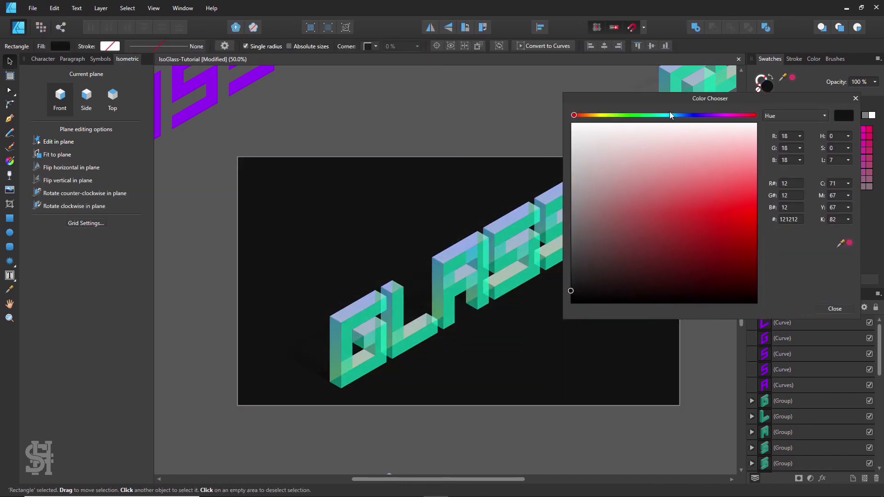
{"action": "left_click_drag", "start_coordinate": [669, 114], "coordinate": [695, 115]}
{"action": "left_click_drag", "start_coordinate": [599, 280], "coordinate": [633, 271]}
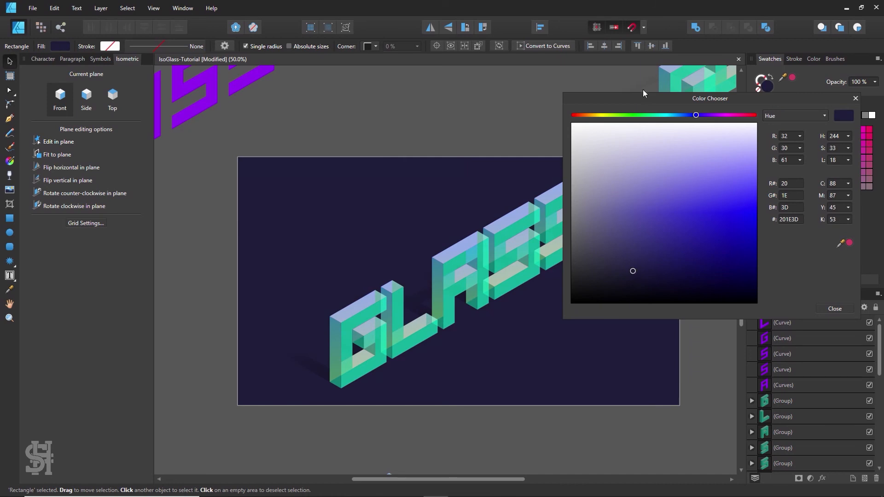
{"action": "left_click_drag", "start_coordinate": [650, 95], "coordinate": [695, 73]}
{"action": "left_click_drag", "start_coordinate": [743, 91], "coordinate": [668, 60]}
{"action": "left_click", "coordinate": [829, 252]}
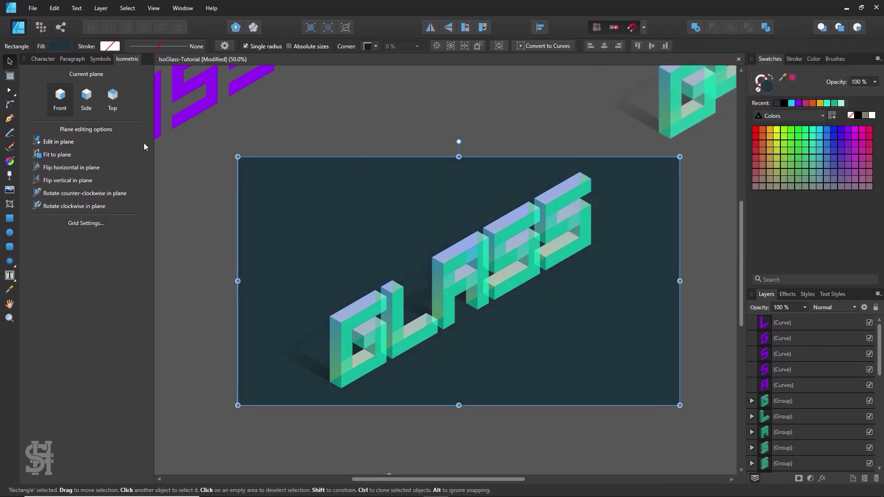
Apply a diagonal linear gradient to the background rectangle, from dark teal near its upper-left corner to lighter grey-teal near its lower-right corner
{"action": "left_click", "coordinate": [10, 161]}
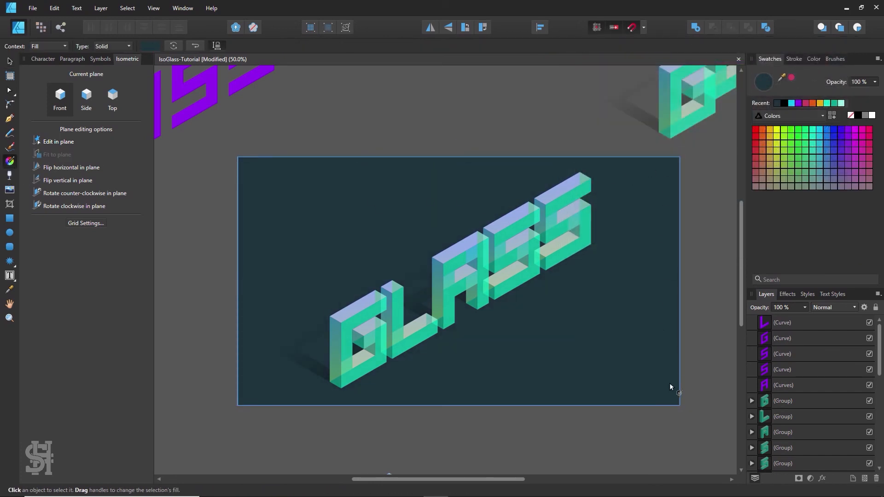
{"action": "left_click_drag", "start_coordinate": [672, 402], "coordinate": [369, 191]}
{"action": "key", "text": "ctrl+z"}
{"action": "left_click_drag", "start_coordinate": [300, 183], "coordinate": [680, 405]}
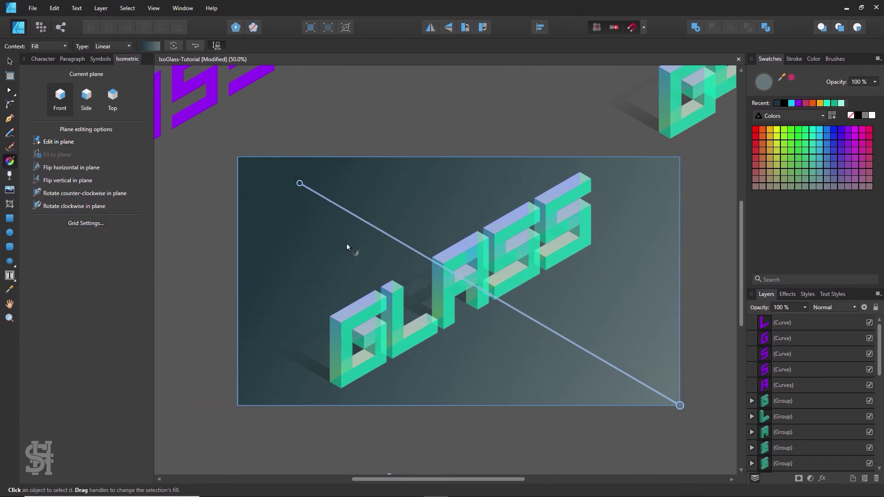
{"action": "left_click_drag", "start_coordinate": [282, 202], "coordinate": [672, 397]}
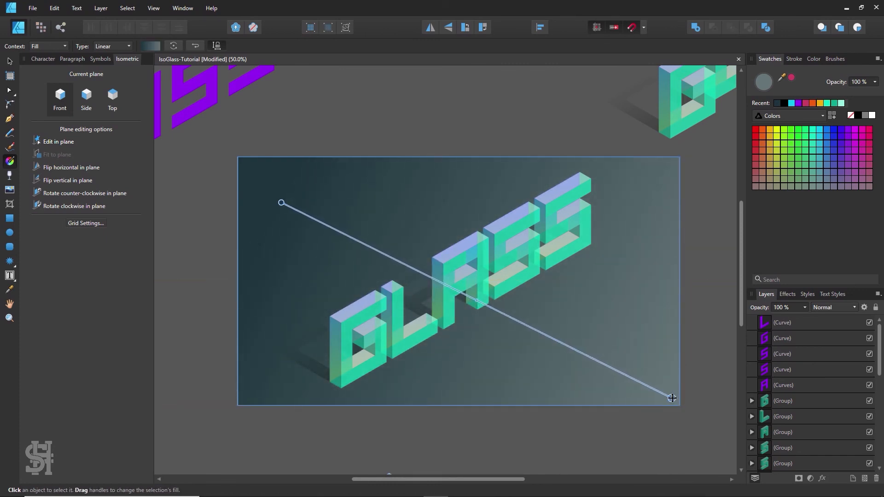
{"action": "left_click", "coordinate": [672, 398]}
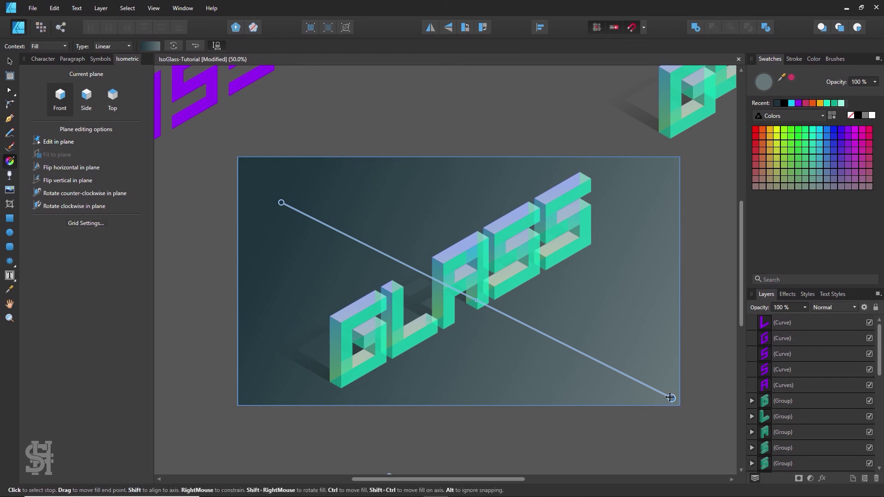
Recolour the background gradient's stops to dark teal at the lower-right and black at the upper-left, and extend its start closer to the upper-left corner
{"action": "left_click", "coordinate": [778, 104]}
{"action": "left_click", "coordinate": [282, 202]}
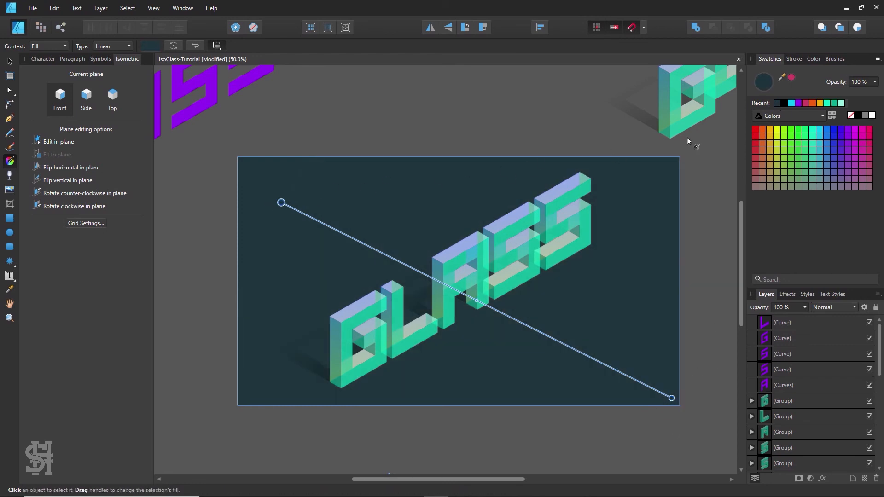
{"action": "left_click", "coordinate": [785, 103]}
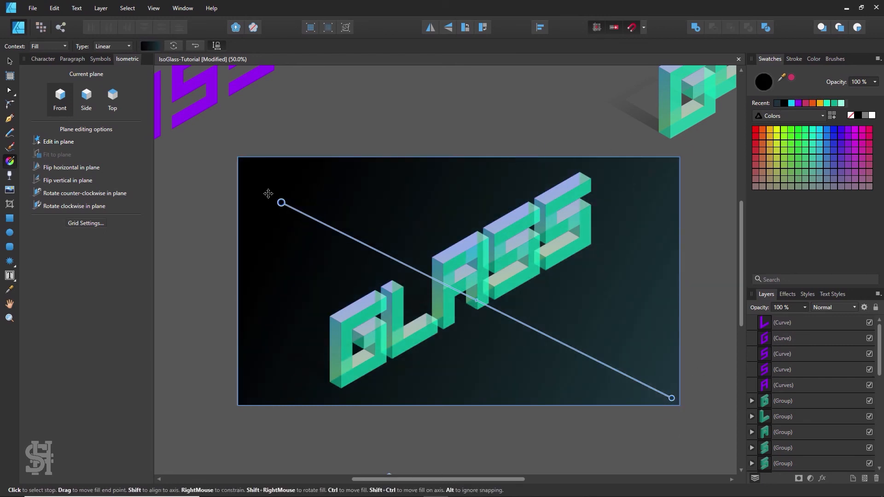
{"action": "left_click_drag", "start_coordinate": [281, 202], "coordinate": [251, 180]}
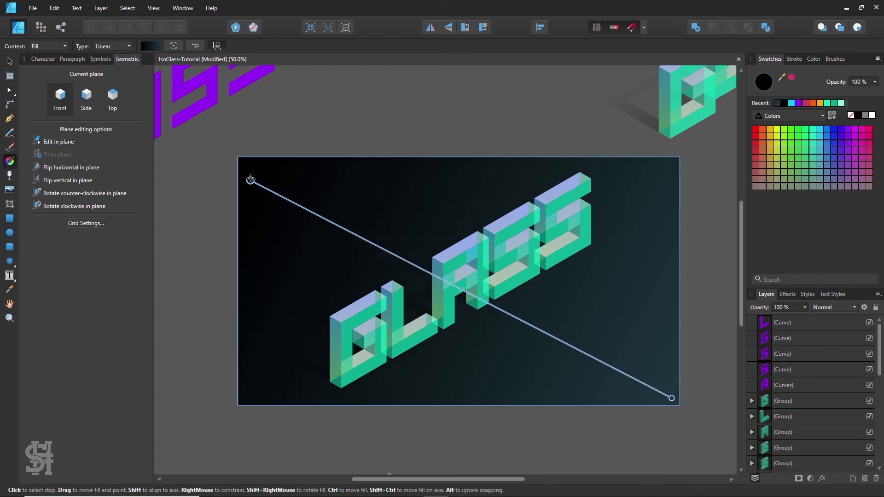
Change the gradient's black stop to a very dark teal with hue 188 in the Color Chooser, then deselect the background
{"action": "double_click", "coordinate": [760, 84]}
{"action": "left_click_drag", "start_coordinate": [528, 130], "coordinate": [751, 87]}
{"action": "left_click", "coordinate": [638, 106]}
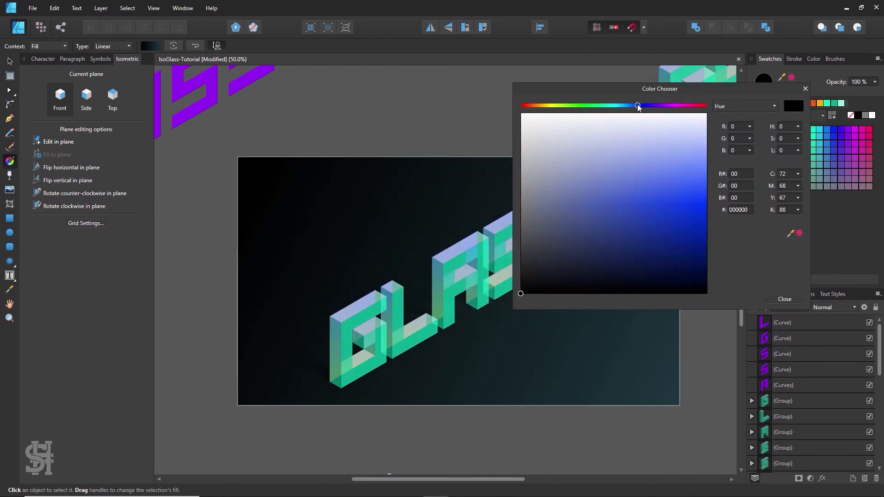
{"action": "left_click_drag", "start_coordinate": [637, 106], "coordinate": [618, 106]}
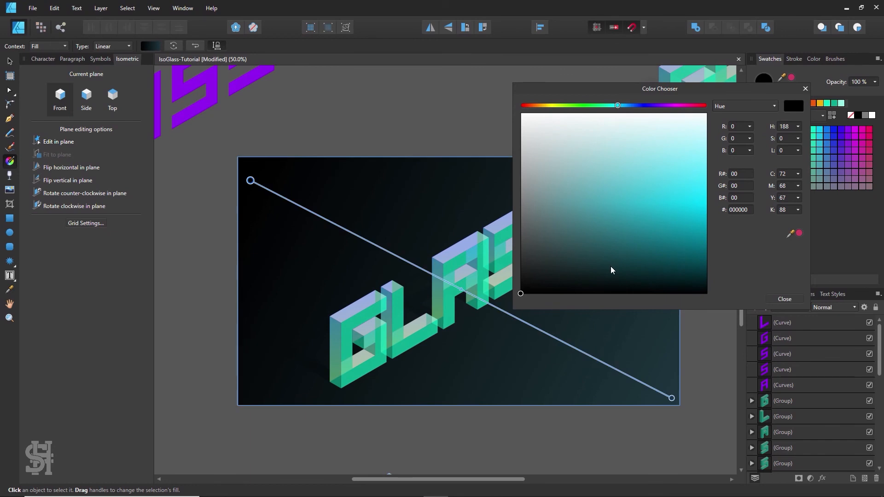
{"action": "left_click_drag", "start_coordinate": [610, 267], "coordinate": [632, 283]}
{"action": "left_click", "coordinate": [784, 299]}
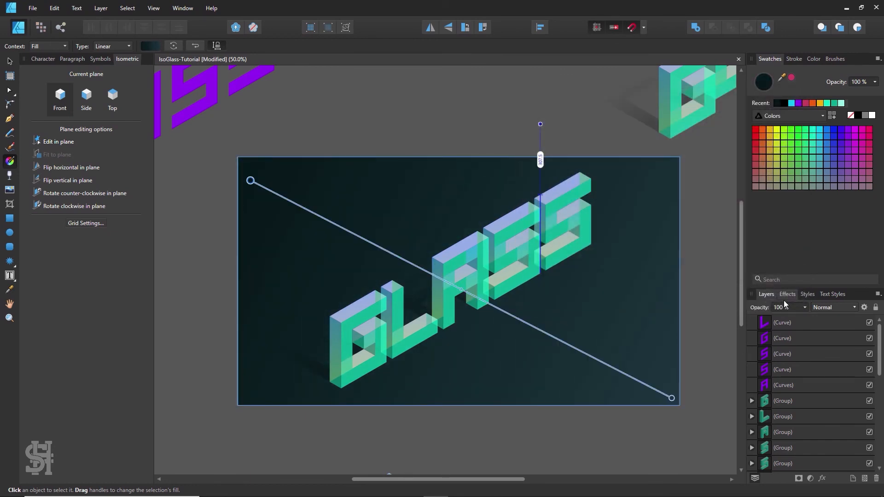
{"action": "left_click", "coordinate": [10, 62]}
{"action": "left_click", "coordinate": [354, 80]}
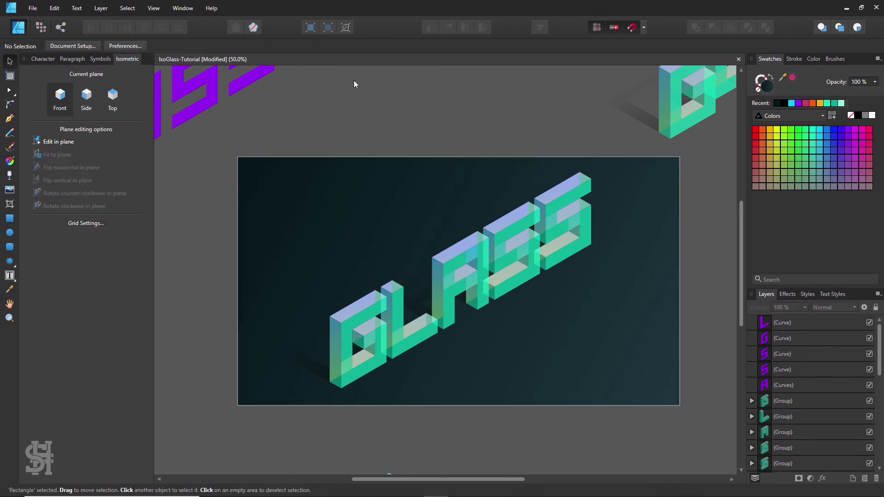
{"action": "left_click", "coordinate": [394, 217]}
{"action": "left_click", "coordinate": [9, 161]}
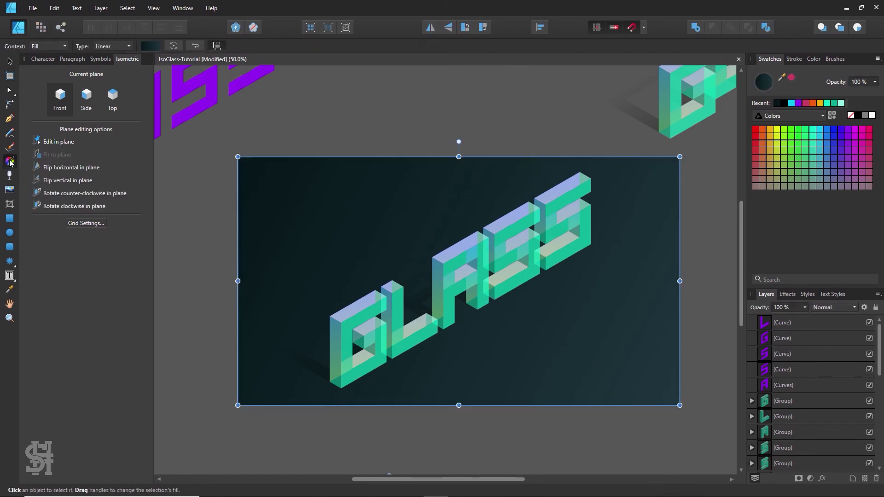
{"action": "left_click_drag", "start_coordinate": [224, 164], "coordinate": [205, 125]}
{"action": "left_click", "coordinate": [11, 61]}
{"action": "left_click", "coordinate": [425, 94]}
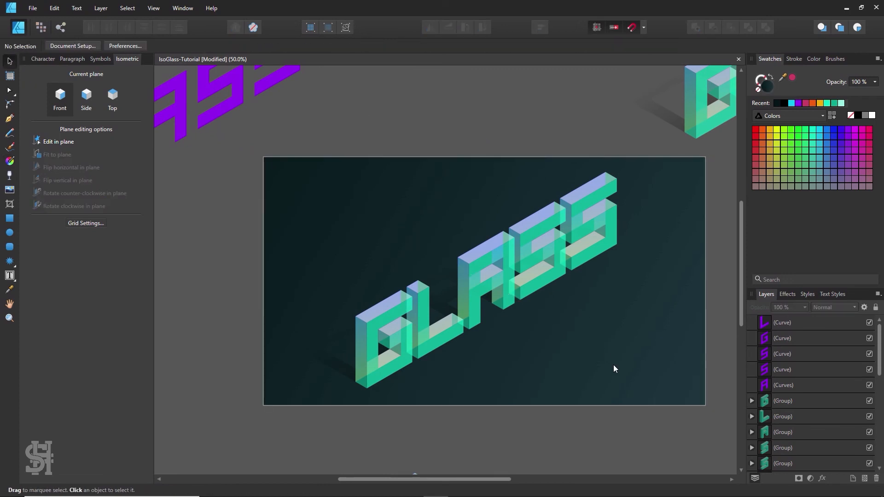
Inspect the glass letters' transparent overlaps up close against the dark background, then view the whole artboard
{"action": "key", "text": "h"}
{"action": "scroll", "coordinate": [613, 366], "scroll_direction": "down", "scroll_amount": 2}
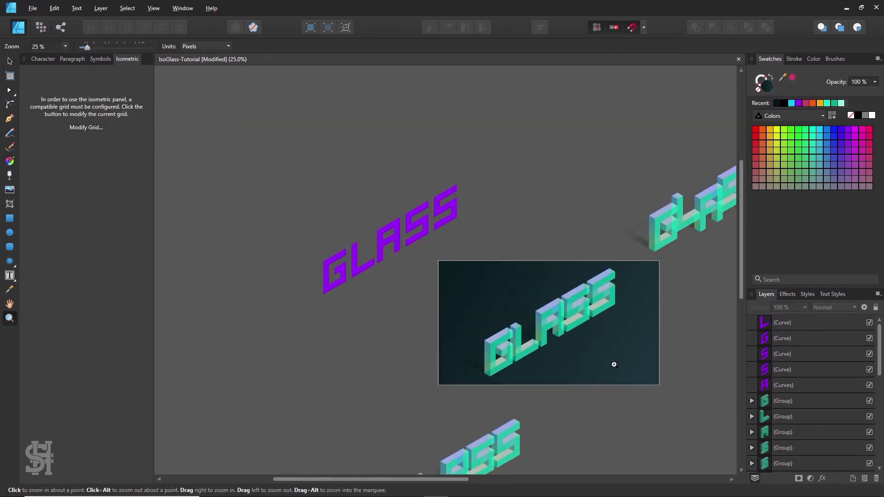
{"action": "left_click_drag", "start_coordinate": [609, 369], "coordinate": [525, 320]}
{"action": "key", "text": "z"}
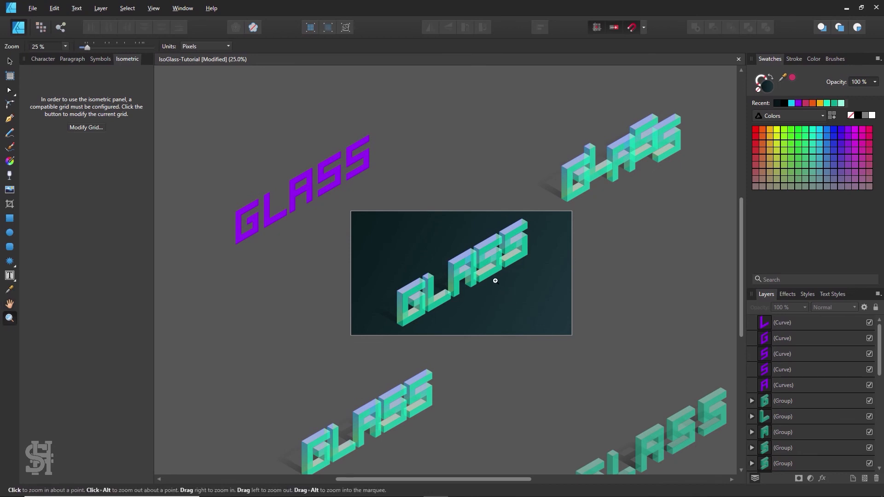
{"action": "left_click", "coordinate": [493, 278]}
{"action": "left_click", "coordinate": [444, 258]}
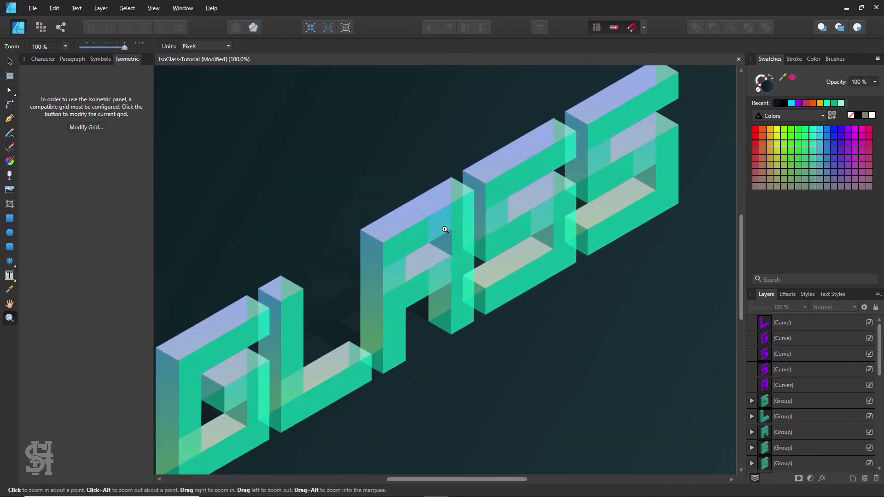
{"action": "left_click_drag", "start_coordinate": [432, 254], "coordinate": [735, 407]}
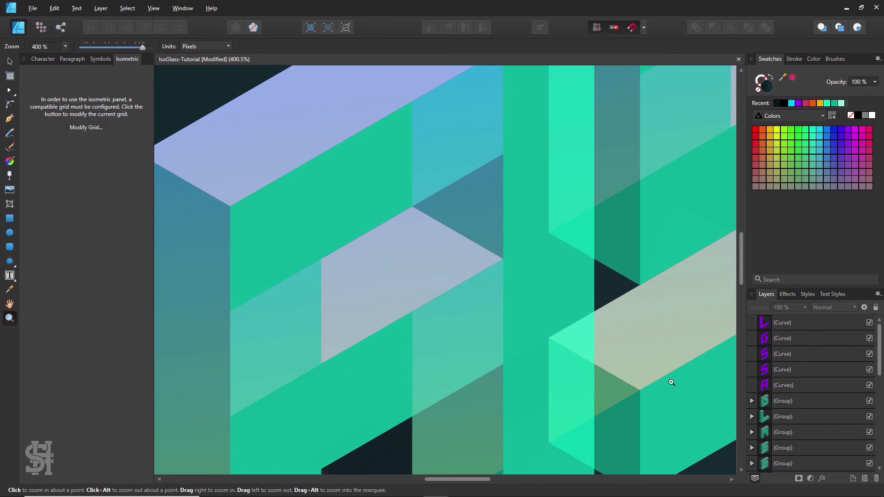
{"action": "key", "text": "ctrl+0"}
{"action": "key", "text": "h"}
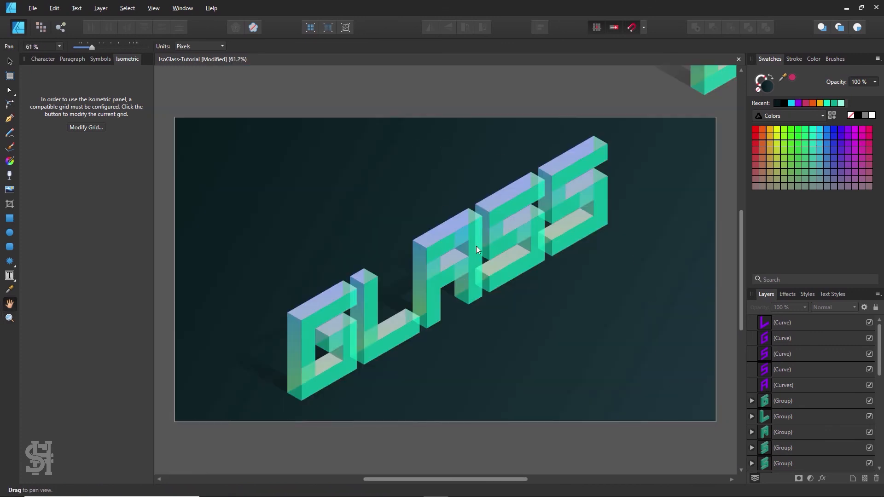
Compare the artboard's GLASS lettering with the purple outline and the other glass copies around it
{"action": "key", "text": "z"}
{"action": "left_click", "coordinate": [500, 259], "text": "alt"}
{"action": "left_click", "coordinate": [515, 282], "text": "alt"}
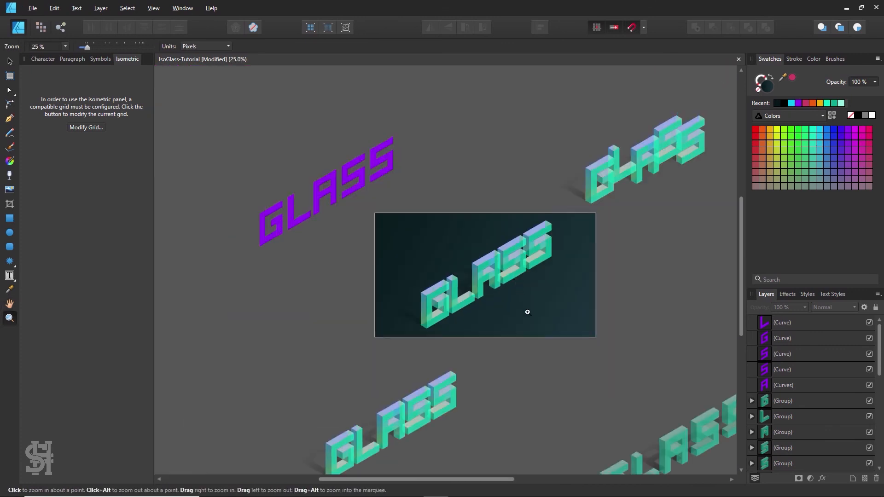
{"action": "key", "text": "h"}
{"action": "left_click_drag", "start_coordinate": [527, 313], "coordinate": [459, 246]}
{"action": "left_click_drag", "start_coordinate": [550, 334], "coordinate": [472, 327]}
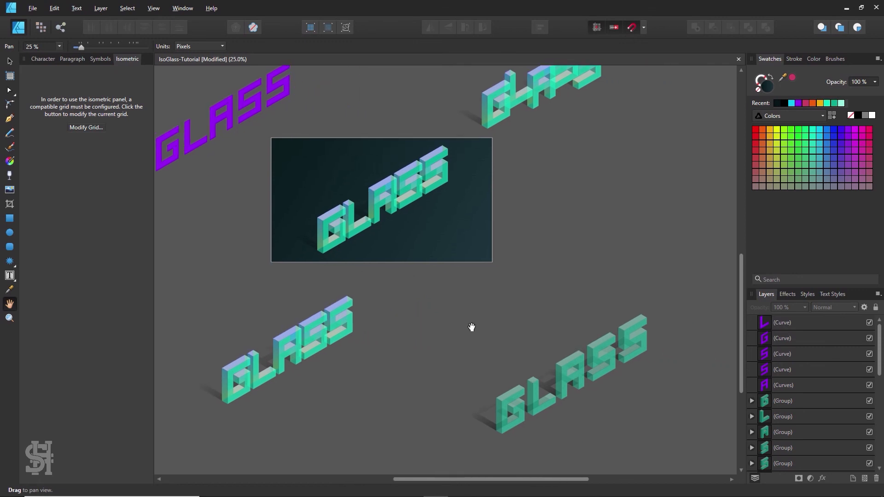
{"action": "left_click_drag", "start_coordinate": [507, 242], "coordinate": [545, 308]}
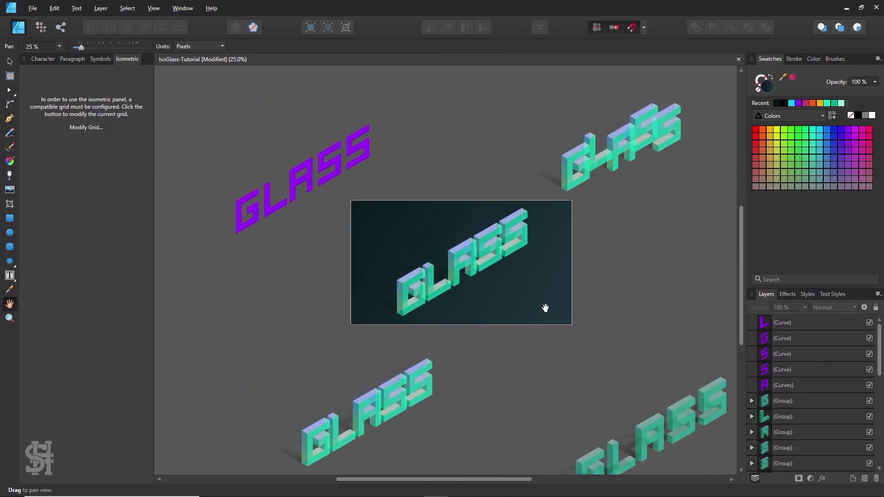
{"action": "key", "text": "z"}
{"action": "left_click", "coordinate": [468, 260]}
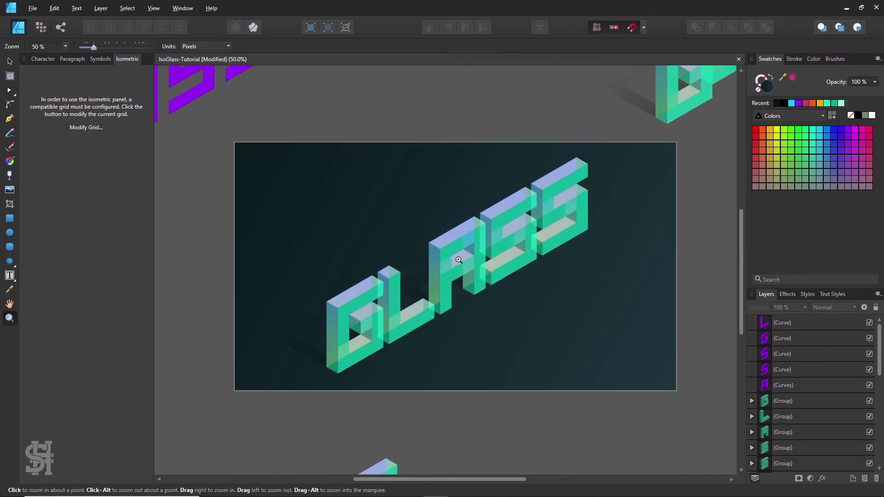
Try the shadow of the letter G at 70% opacity and undo the change
{"action": "key", "text": "v"}
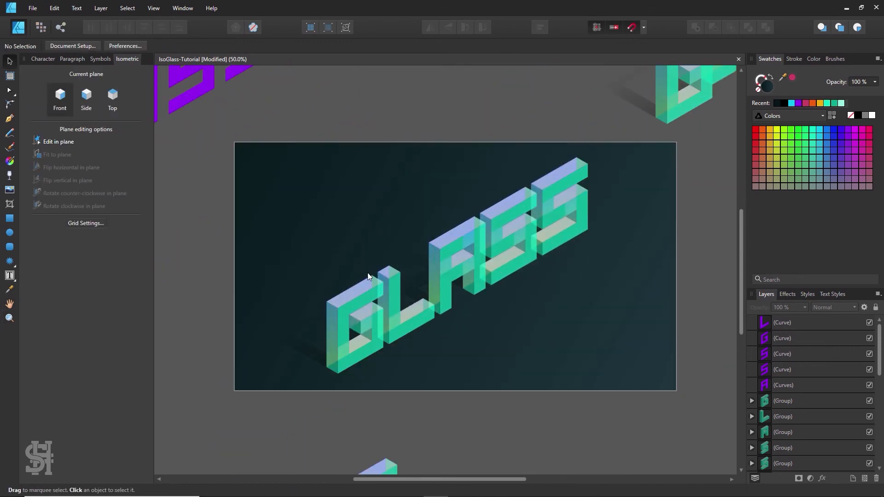
{"action": "left_click", "coordinate": [338, 221]}
{"action": "left_click", "coordinate": [311, 351]}
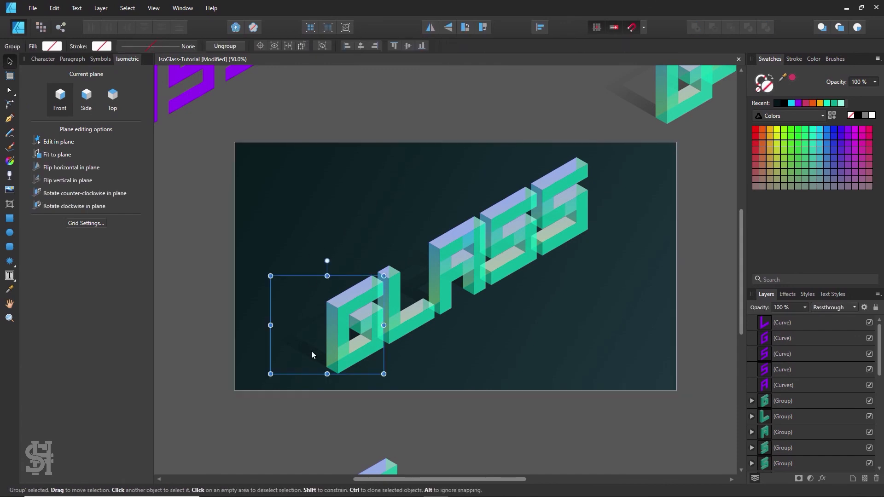
{"action": "key", "text": "2"}
{"action": "key", "text": "5"}
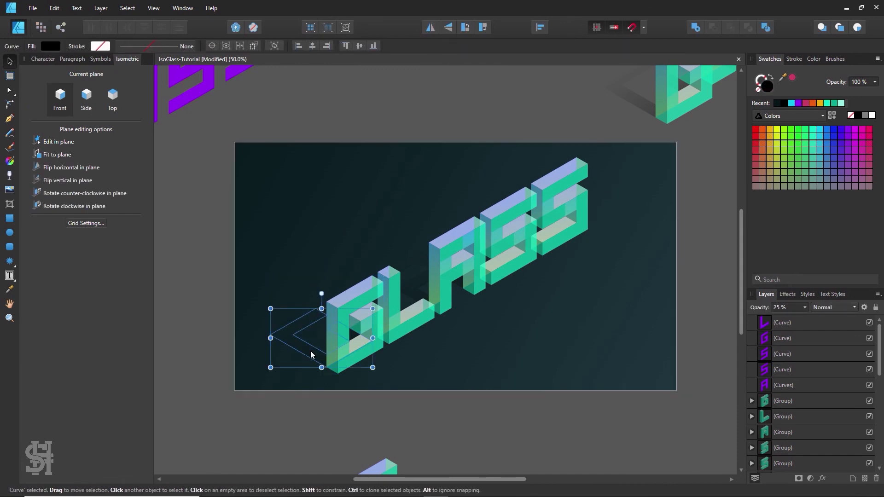
{"action": "left_click", "coordinate": [804, 307]}
{"action": "left_click_drag", "start_coordinate": [807, 318], "coordinate": [839, 316]}
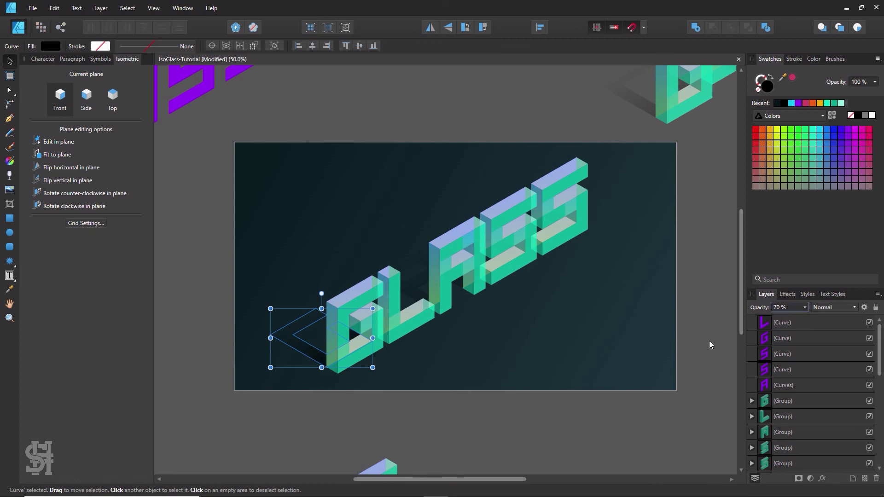
{"action": "left_click", "coordinate": [709, 340]}
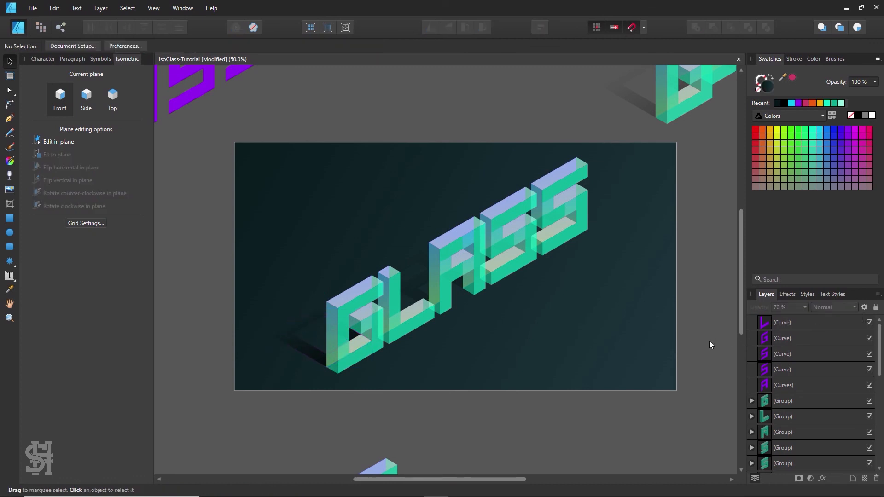
{"action": "key", "text": "ctrl+z"}
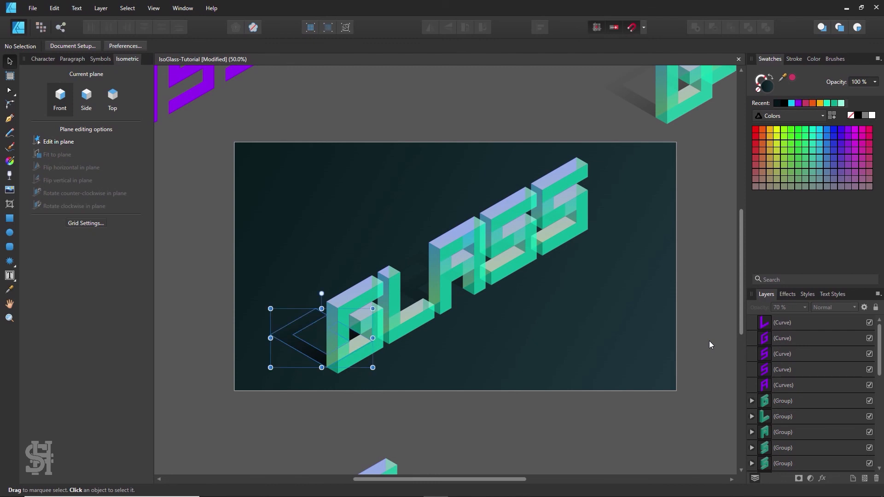
{"action": "left_click", "coordinate": [708, 340]}
Place a duplicate of the dark gradient background rectangle on the empty canvas to the left of the artboard, keeping the original in place
{"action": "left_click", "coordinate": [629, 343]}
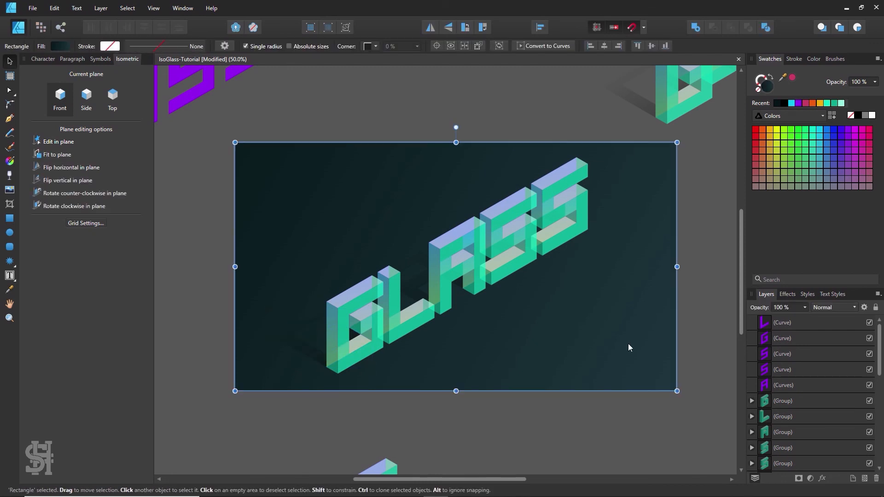
{"action": "key", "text": "z"}
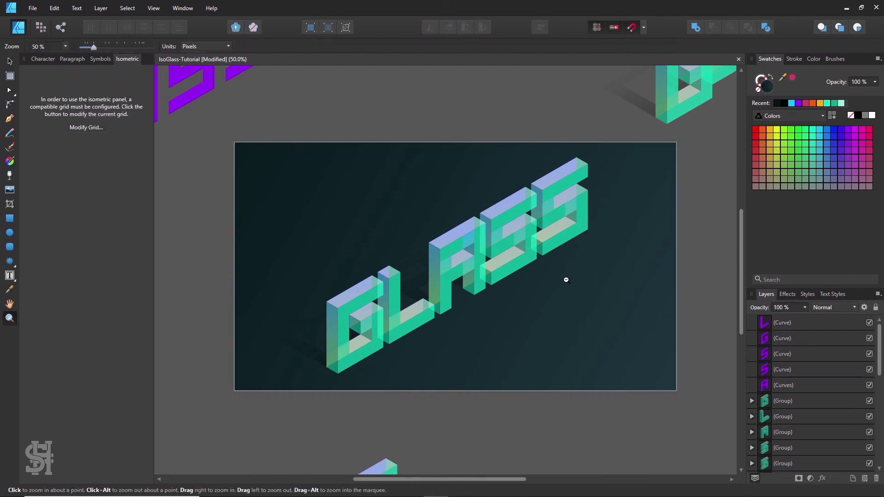
{"action": "left_click", "coordinate": [565, 279], "text": "alt"}
{"action": "left_click", "coordinate": [10, 61]}
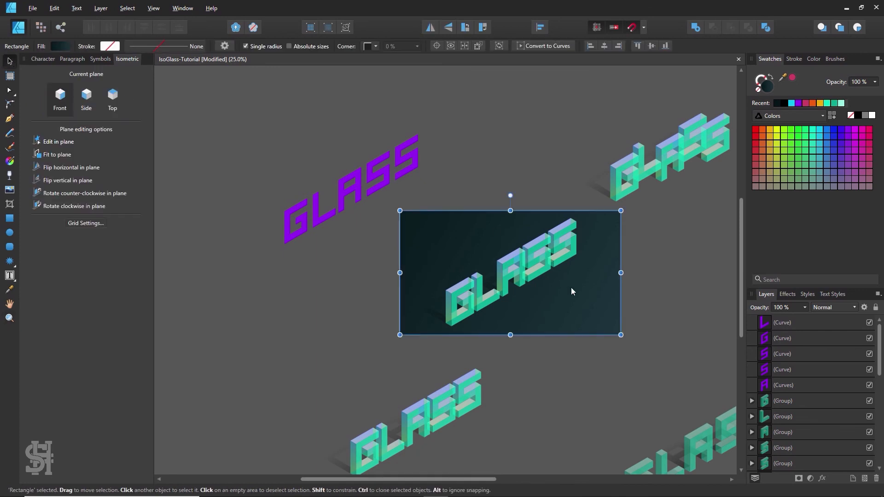
{"action": "key", "text": "h"}
{"action": "left_click_drag", "start_coordinate": [506, 282], "coordinate": [477, 273]}
{"action": "left_click", "coordinate": [14, 61]}
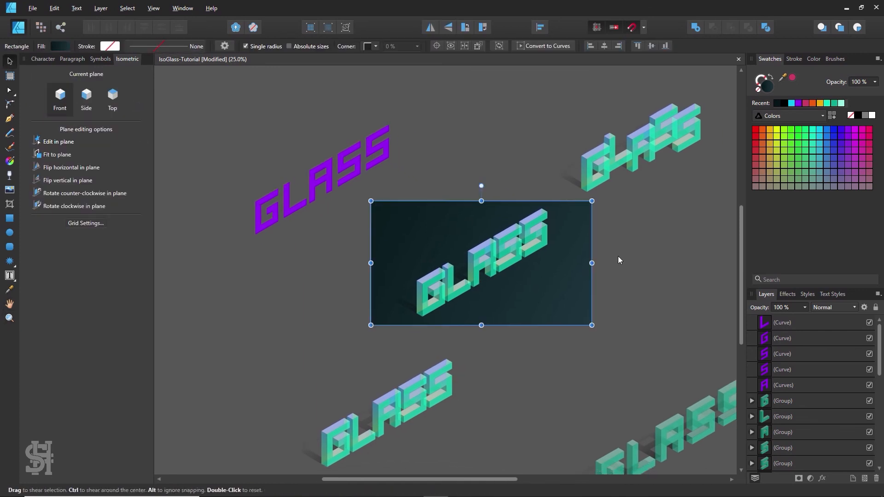
{"action": "left_click_drag", "start_coordinate": [574, 291], "coordinate": [267, 381]}
{"action": "key", "text": "ctrl+z"}
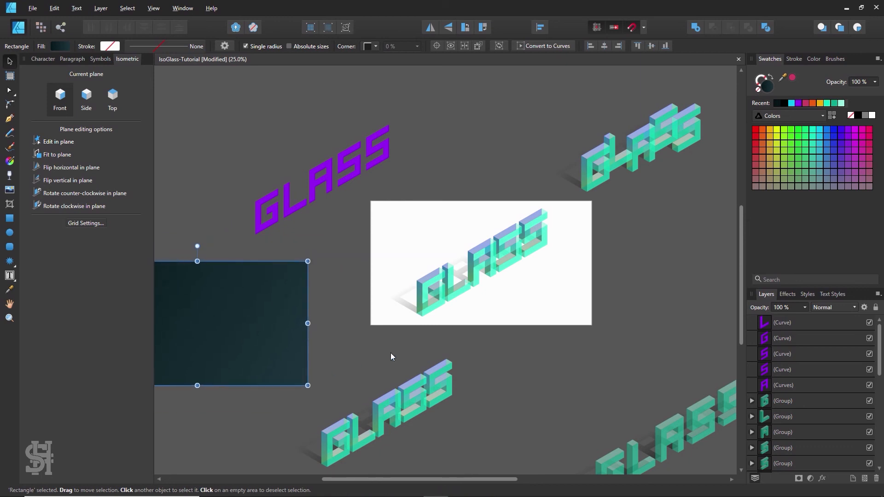
{"action": "key", "text": "ctrl+z"}
{"action": "left_click_drag", "start_coordinate": [541, 300], "coordinate": [237, 365]}
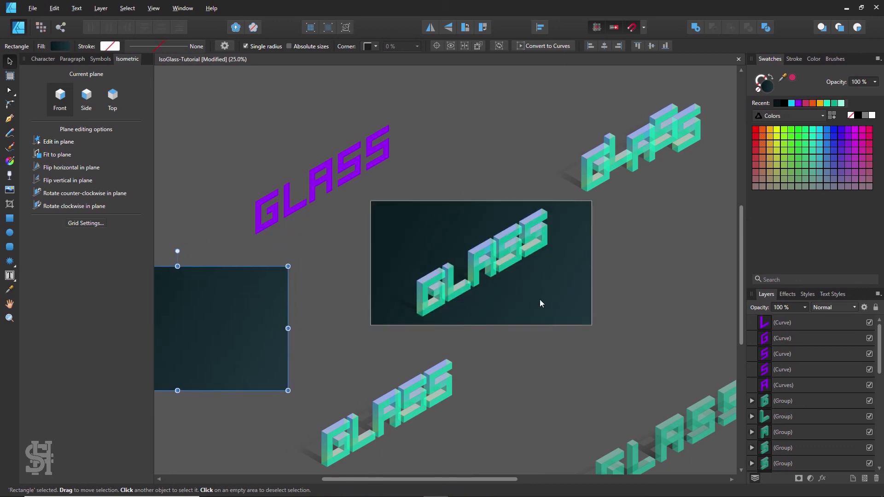
Replace the artboard background rectangle's gradient with a solid pale mint-grey fill, E3ECEA, in the Color Chooser
{"action": "left_click", "coordinate": [539, 300]}
{"action": "left_click", "coordinate": [506, 269]}
{"action": "left_click", "coordinate": [518, 287]}
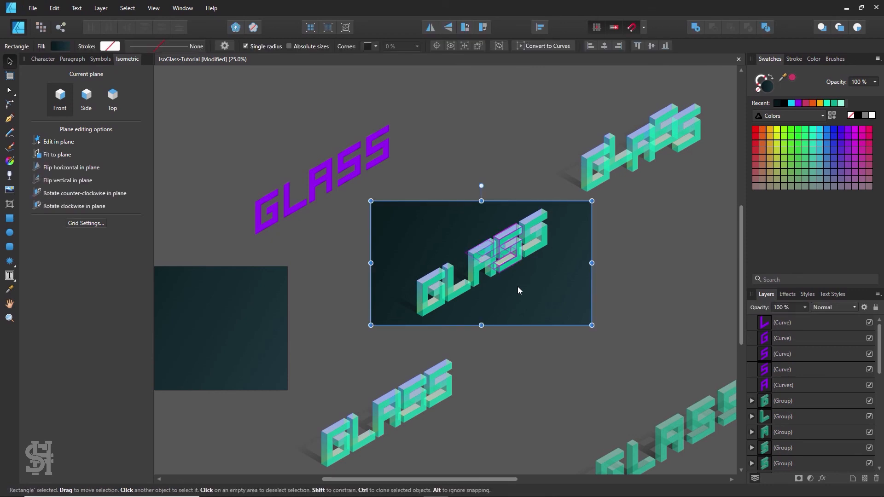
{"action": "left_click", "coordinate": [504, 275]}
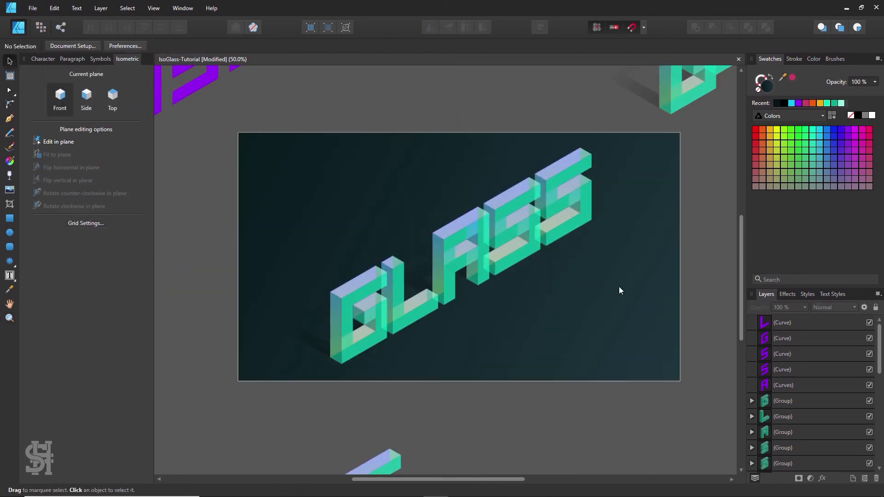
{"action": "left_click", "coordinate": [635, 293]}
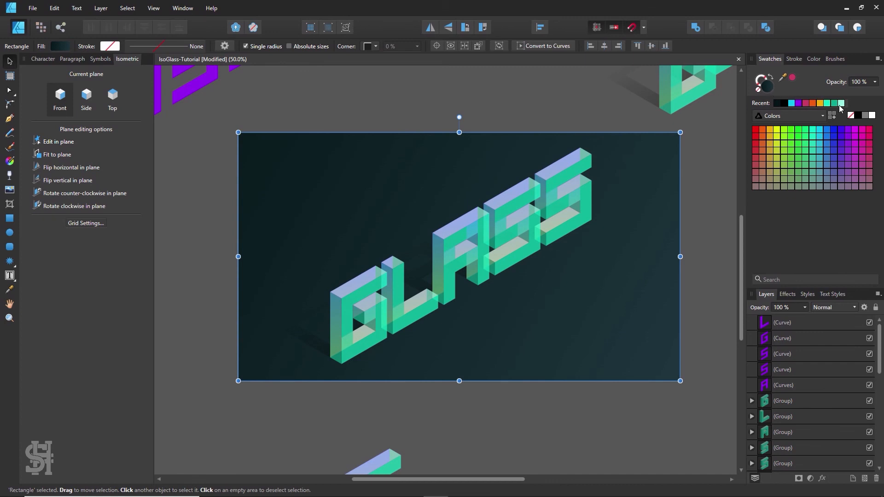
{"action": "double_click", "coordinate": [765, 86]}
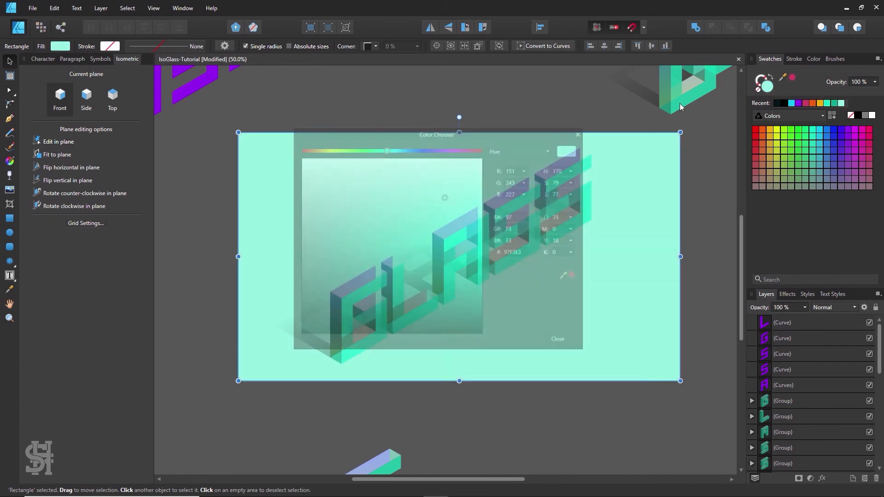
{"action": "left_click_drag", "start_coordinate": [547, 127], "coordinate": [828, 130]}
{"action": "left_click", "coordinate": [630, 184]}
{"action": "mouse_move", "coordinate": [624, 182]}
{"action": "left_mouse_down"}
{"action": "mouse_move", "coordinate": [581, 164]}
{"action": "mouse_move", "coordinate": [617, 184]}
{"action": "mouse_move", "coordinate": [608, 178]}
{"action": "left_mouse_up"}
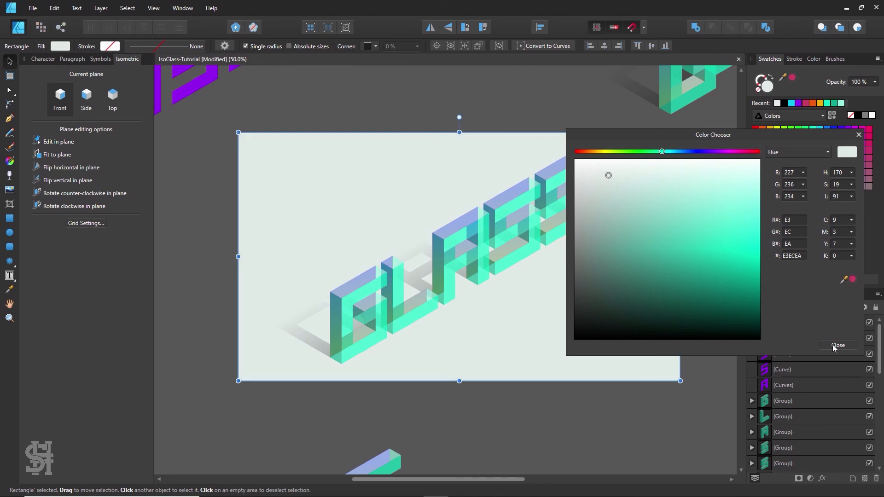
Apply a diagonal linear gradient to the artboard background rectangle, from mint green at its upper-left corner to pale mint at the lower right
{"action": "left_click", "coordinate": [833, 345]}
{"action": "left_click", "coordinate": [718, 289]}
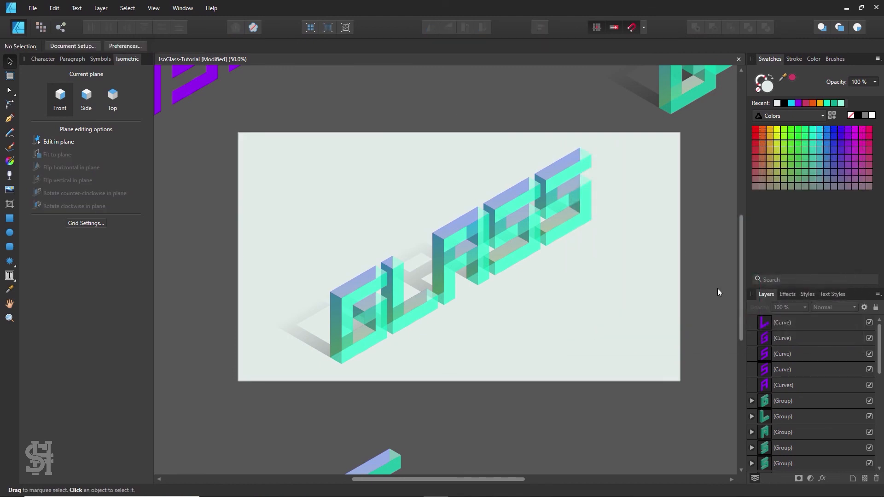
{"action": "left_click", "coordinate": [589, 304]}
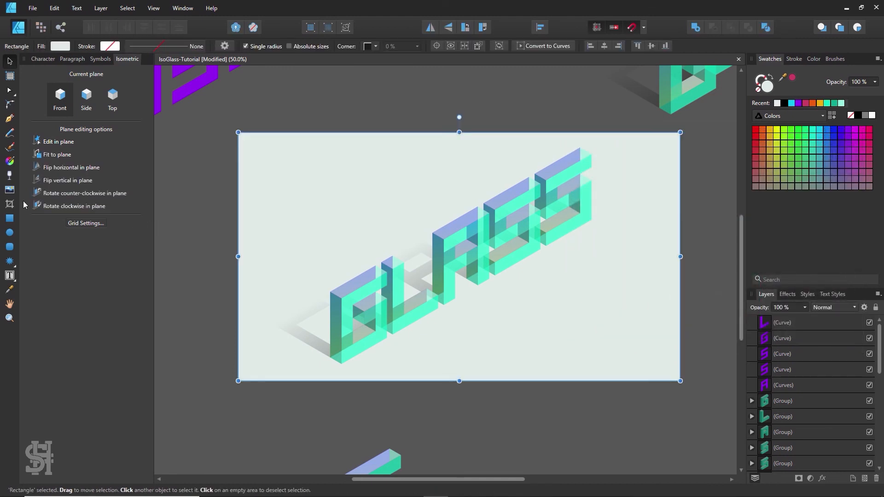
{"action": "left_click_drag", "start_coordinate": [263, 172], "coordinate": [293, 171]}
{"action": "left_click_drag", "start_coordinate": [262, 172], "coordinate": [175, 105]}
{"action": "left_click_drag", "start_coordinate": [668, 366], "coordinate": [560, 313]}
{"action": "left_click", "coordinate": [11, 62]}
{"action": "left_click", "coordinate": [366, 85]}
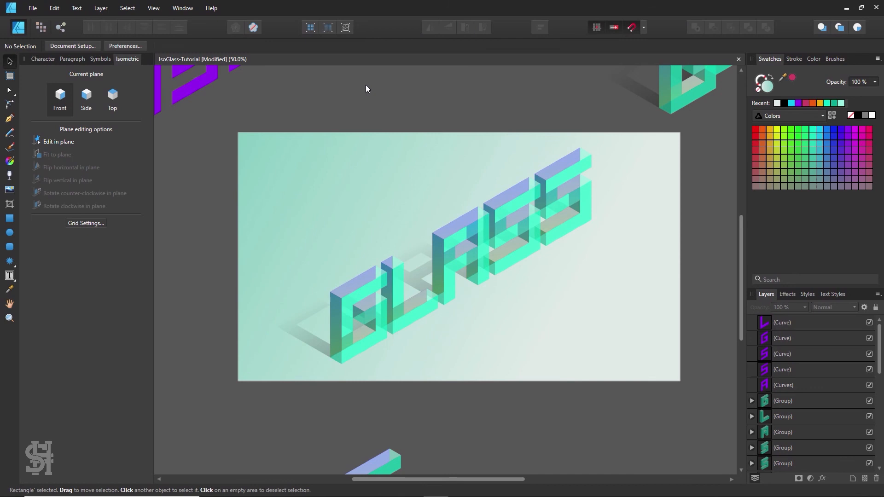
Delete the gradient background rectangle behind the GLASS lettering from the artboard
{"action": "left_click", "coordinate": [653, 353]}
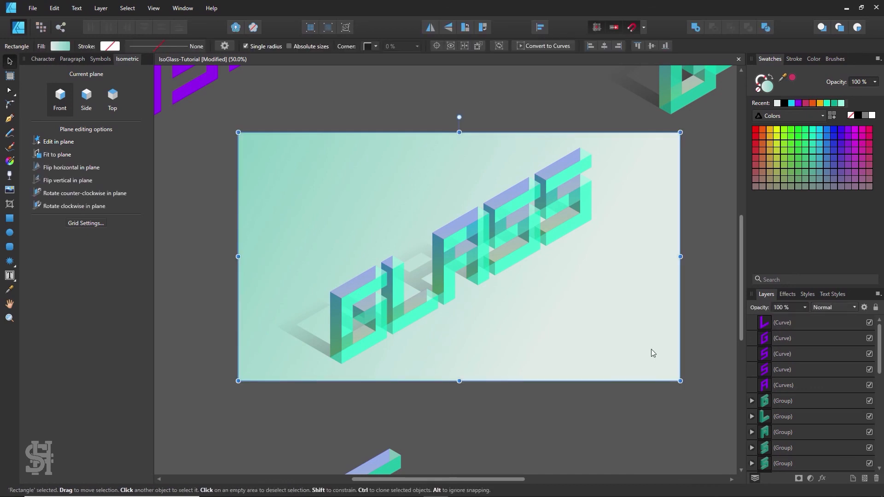
{"action": "key", "text": "Delete"}
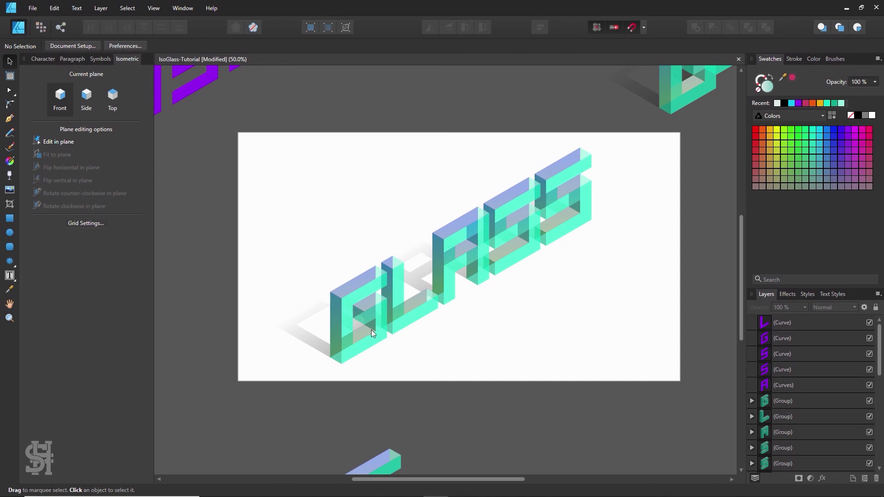
Move the letter G against the L on the artboard so the two overlap with their bases level
{"action": "mouse_move", "coordinate": [371, 329]}
{"action": "left_mouse_down"}
{"action": "mouse_move", "coordinate": [390, 336]}
{"action": "mouse_move", "coordinate": [376, 333]}
{"action": "left_mouse_up"}
{"action": "key", "text": "ctrl+z"}
{"action": "key", "text": "ctrl+shift+z"}
{"action": "key", "text": "ctrl+z"}
{"action": "key", "text": "ctrl+z"}
{"action": "left_click", "coordinate": [495, 339]}
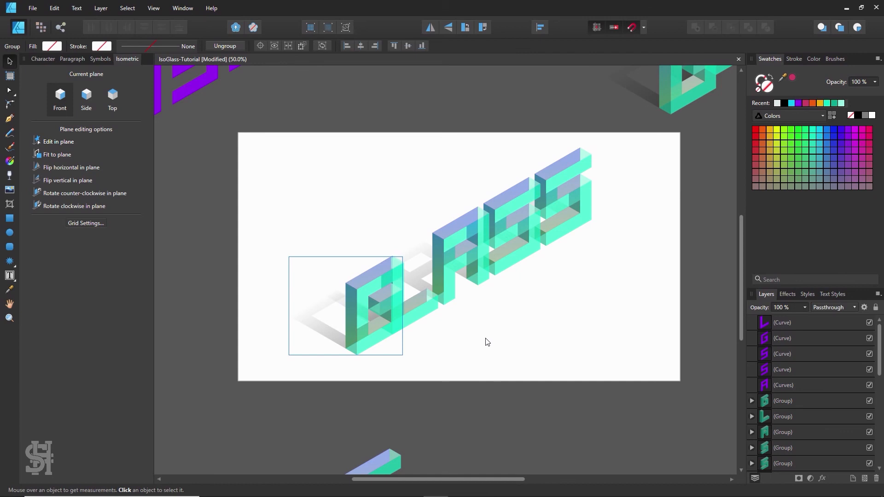
{"action": "left_click_drag", "start_coordinate": [380, 338], "coordinate": [369, 314]}
{"action": "left_click", "coordinate": [488, 324]}
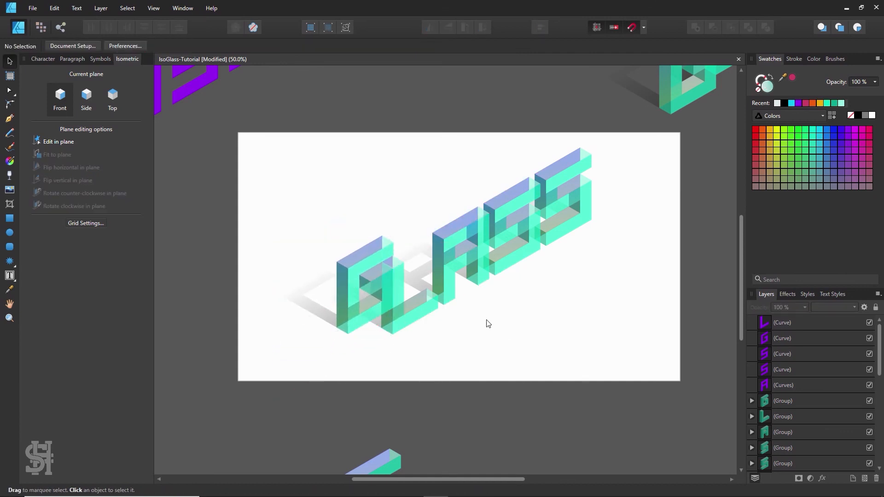
Shift the A and both S letters so each overlaps its neighbour, with the two S letters standing at the same height
{"action": "left_click_drag", "start_coordinate": [440, 278], "coordinate": [434, 282]}
{"action": "left_click", "coordinate": [568, 297]}
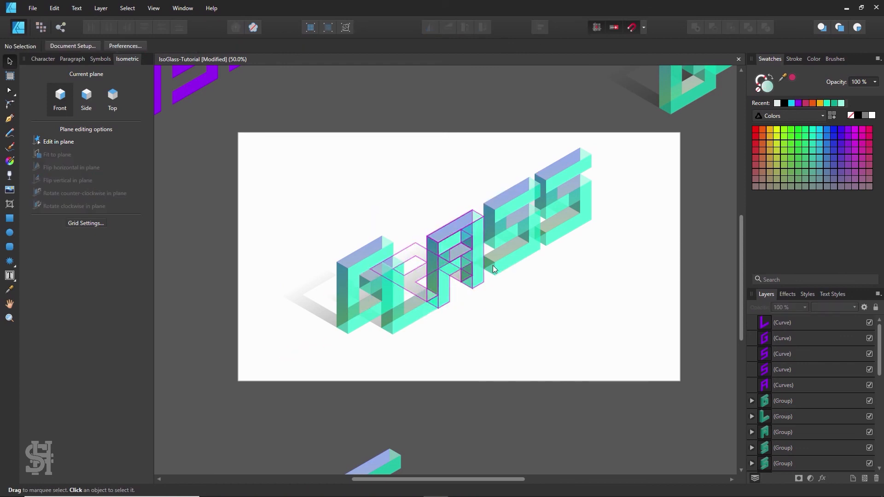
{"action": "left_click_drag", "start_coordinate": [498, 268], "coordinate": [542, 249]}
{"action": "key", "text": "z"}
{"action": "left_click_drag", "start_coordinate": [534, 198], "coordinate": [620, 332]}
{"action": "left_click", "coordinate": [13, 61]}
{"action": "mouse_move", "coordinate": [573, 272]}
{"action": "left_mouse_down"}
{"action": "mouse_move", "coordinate": [598, 270]}
{"action": "mouse_move", "coordinate": [585, 268]}
{"action": "left_mouse_up"}
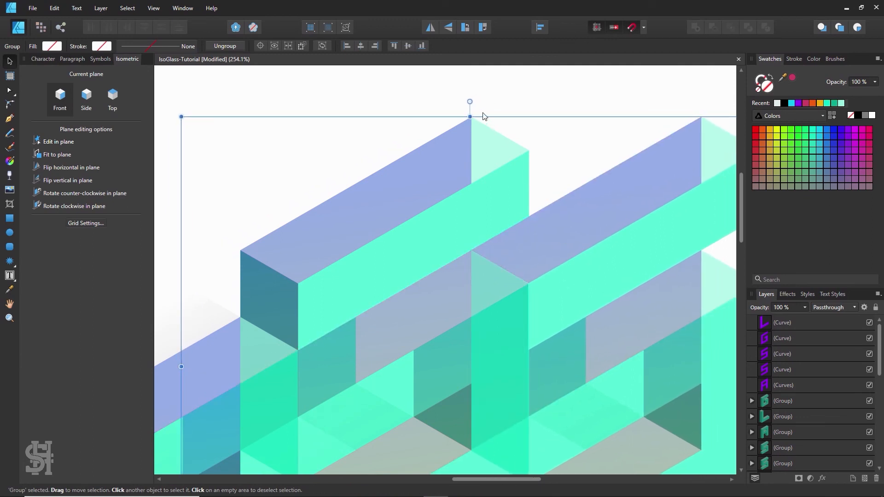
Nudge the selected S letter in small steps to fit its corner to the overlapping corner of the neighbouring S
{"action": "key", "text": "z"}
{"action": "left_click_drag", "start_coordinate": [471, 354], "coordinate": [437, 351]}
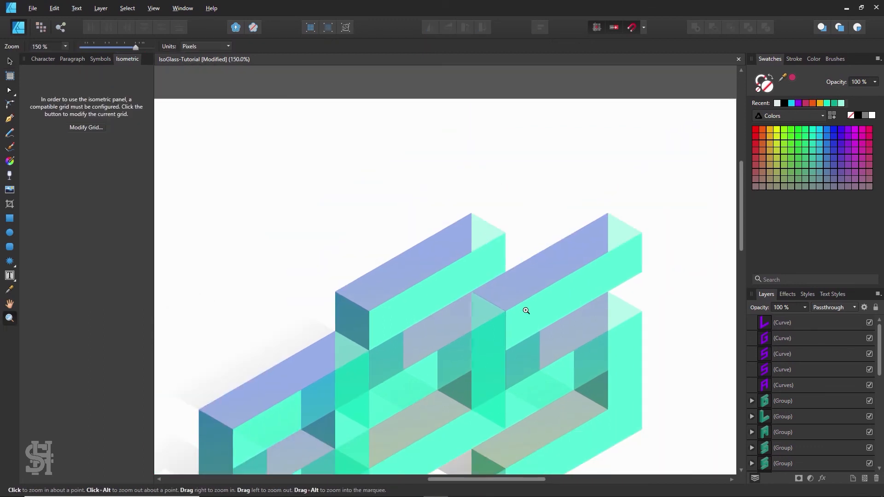
{"action": "left_click_drag", "start_coordinate": [520, 306], "coordinate": [564, 307]}
{"action": "left_click_drag", "start_coordinate": [497, 315], "coordinate": [575, 322]}
{"action": "key", "text": "v"}
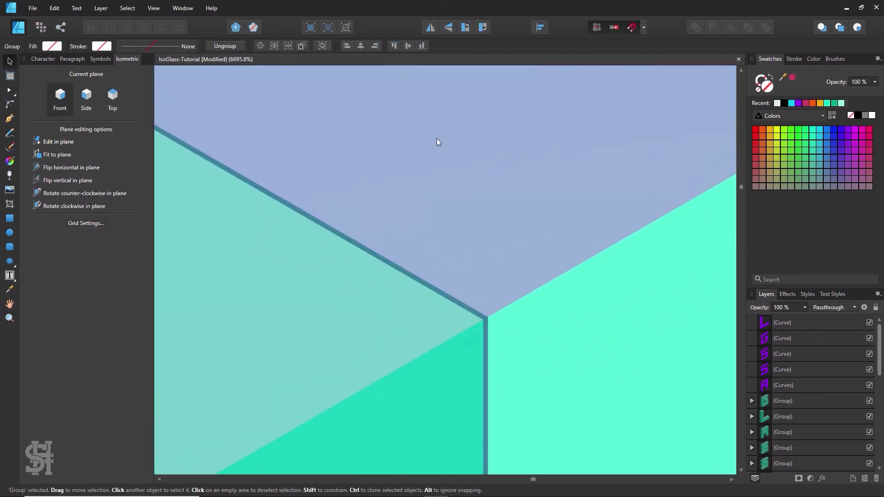
{"action": "left_click", "coordinate": [427, 145]}
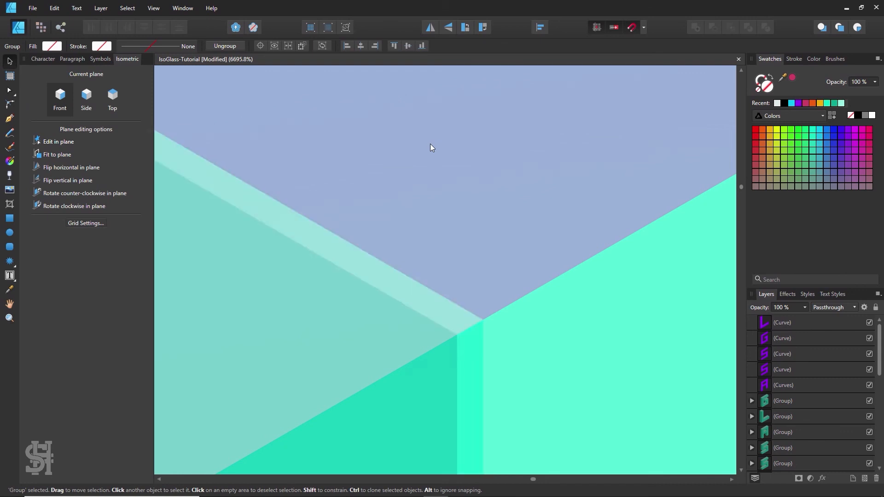
{"action": "key", "text": "Right"}
{"action": "key", "text": "Left"}
{"action": "key", "text": "Right"}
{"action": "key", "text": "Down"}
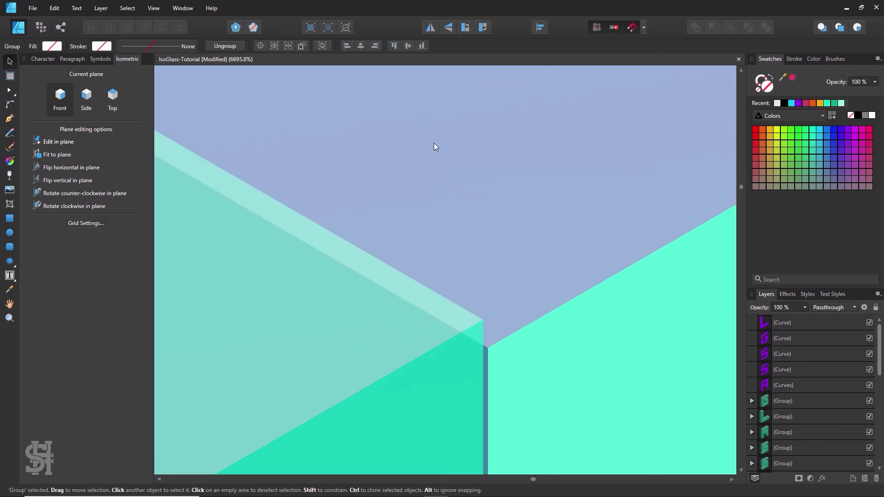
Examine the interlocked lettering as a whole and the corner where the first S overlaps the A for gaps
{"action": "key", "text": "ctrl+0"}
{"action": "key", "text": "z"}
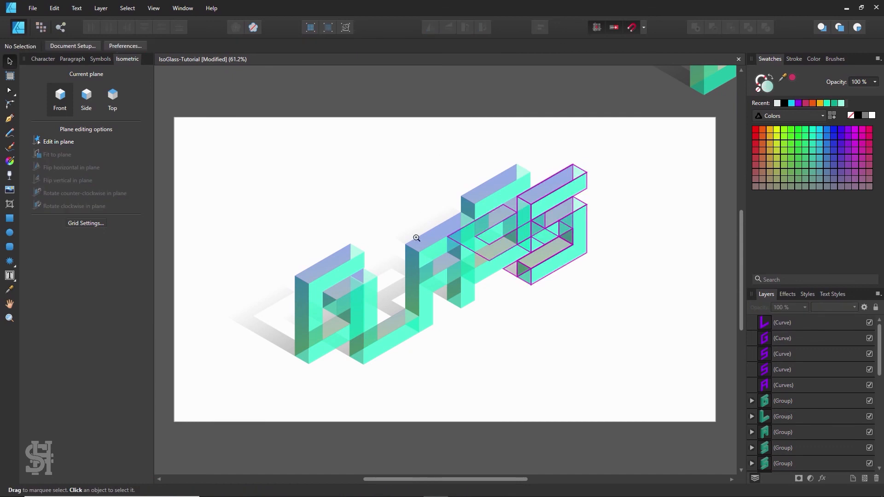
{"action": "left_click", "coordinate": [453, 281], "text": "alt"}
{"action": "left_click", "coordinate": [452, 280], "text": "alt"}
{"action": "left_click", "coordinate": [432, 274]}
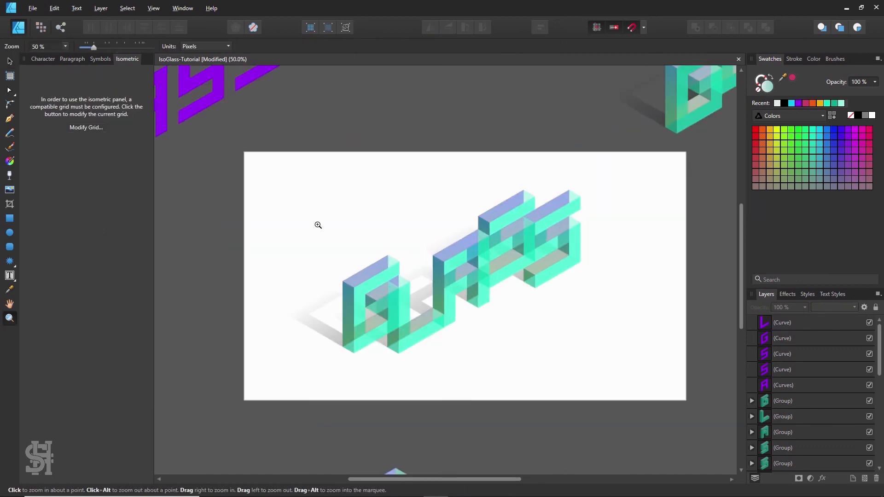
{"action": "left_click", "coordinate": [10, 60]}
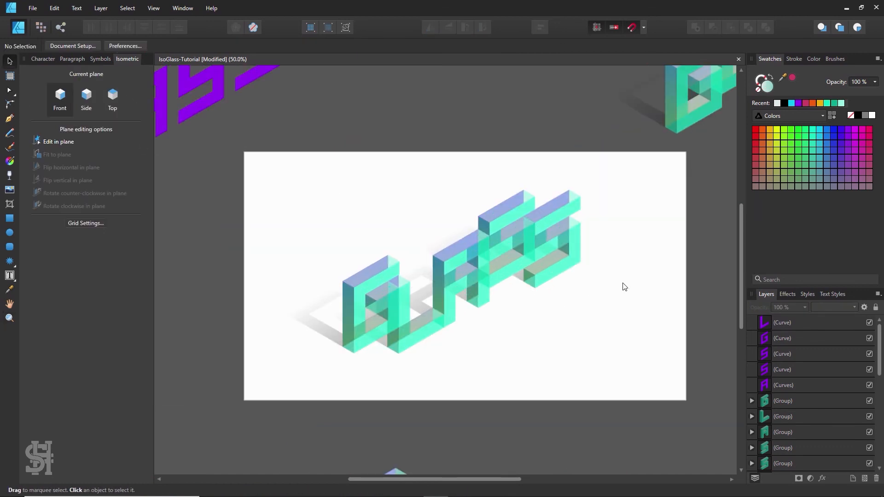
{"action": "key", "text": "z"}
{"action": "left_click_drag", "start_coordinate": [486, 226], "coordinate": [654, 322]}
{"action": "left_click_drag", "start_coordinate": [564, 284], "coordinate": [691, 359]}
{"action": "left_click_drag", "start_coordinate": [406, 247], "coordinate": [597, 374]}
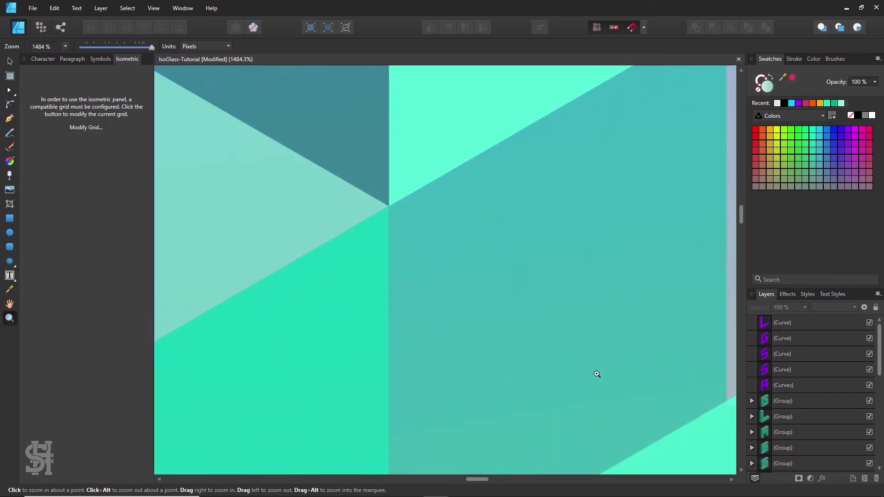
{"action": "left_click_drag", "start_coordinate": [428, 210], "coordinate": [501, 241]}
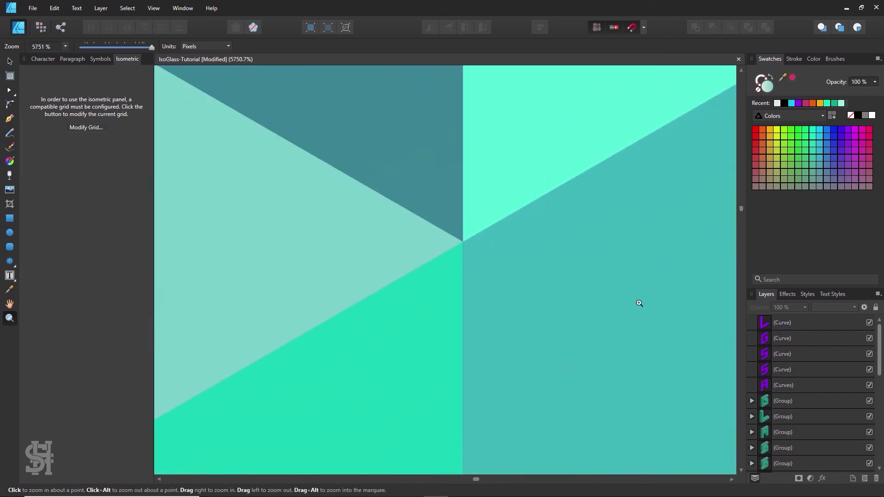
{"action": "left_click_drag", "start_coordinate": [639, 304], "coordinate": [445, 210]}
{"action": "left_click_drag", "start_coordinate": [658, 321], "coordinate": [465, 244]}
{"action": "left_click_drag", "start_coordinate": [625, 313], "coordinate": [461, 258]}
Examine up close the edges and corners where the two S letters overlap
{"action": "key", "text": "h"}
{"action": "left_click_drag", "start_coordinate": [559, 348], "coordinate": [409, 302]}
{"action": "left_click_drag", "start_coordinate": [572, 316], "coordinate": [497, 317]}
{"action": "key", "text": "z"}
{"action": "left_click_drag", "start_coordinate": [477, 248], "coordinate": [519, 275]}
{"action": "scroll", "coordinate": [538, 138], "scroll_direction": "up", "scroll_amount": 5}
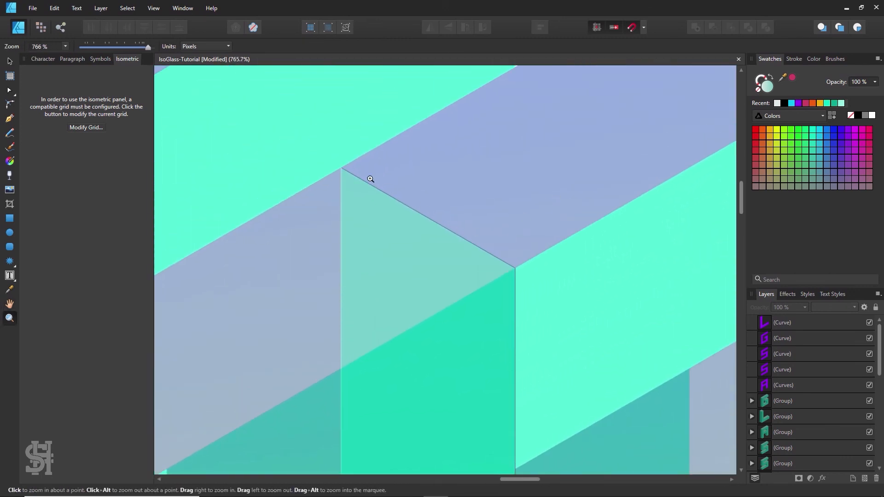
{"action": "left_click_drag", "start_coordinate": [329, 164], "coordinate": [425, 263]}
{"action": "left_click", "coordinate": [424, 263], "text": "alt"}
{"action": "left_click", "coordinate": [424, 263], "text": "alt"}
{"action": "left_click", "coordinate": [425, 263], "text": "alt"}
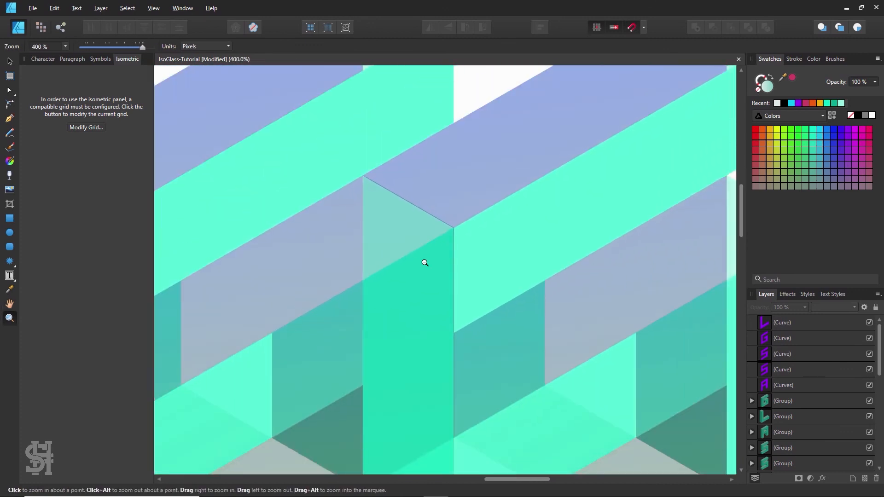
Shift the letter G slightly so its edges line up exactly with the edges of the overlapping L
{"action": "left_click", "coordinate": [425, 263], "text": "alt"}
{"action": "left_click", "coordinate": [424, 263], "text": "alt"}
{"action": "left_click", "coordinate": [425, 263], "text": "alt"}
{"action": "left_click", "coordinate": [424, 263], "text": "alt"}
{"action": "left_click", "coordinate": [432, 313], "text": "alt"}
{"action": "left_click_drag", "start_coordinate": [365, 342], "coordinate": [487, 251]}
{"action": "left_click_drag", "start_coordinate": [375, 288], "coordinate": [448, 268]}
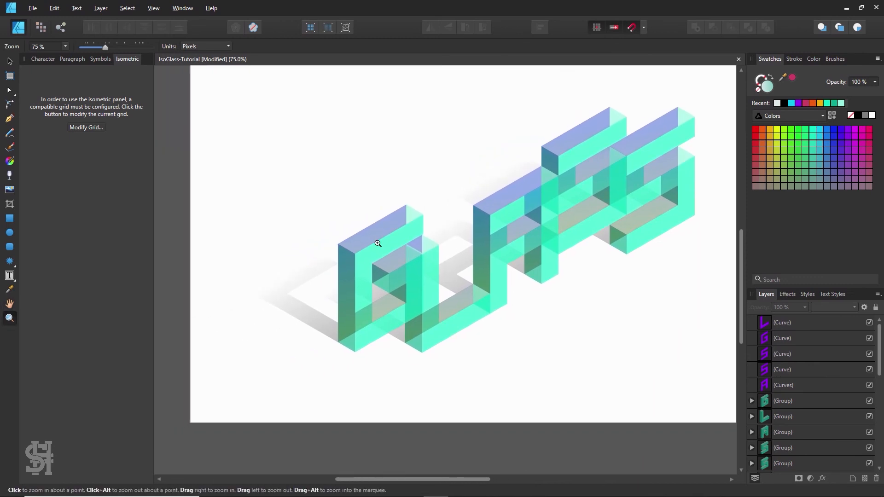
{"action": "left_click_drag", "start_coordinate": [377, 243], "coordinate": [497, 271]}
{"action": "left_click", "coordinate": [11, 60]}
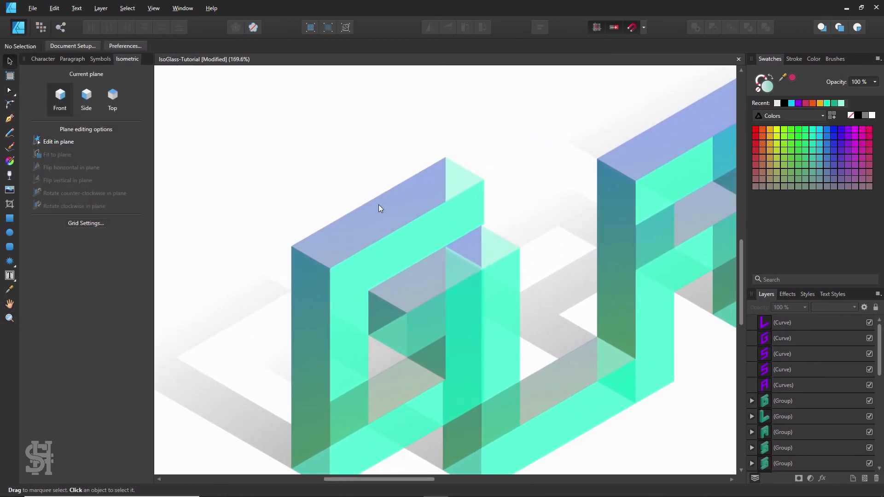
{"action": "mouse_move", "coordinate": [378, 204]}
{"action": "left_mouse_down"}
{"action": "mouse_move", "coordinate": [381, 213]}
{"action": "mouse_move", "coordinate": [374, 205]}
{"action": "left_mouse_up"}
{"action": "left_click", "coordinate": [566, 161]}
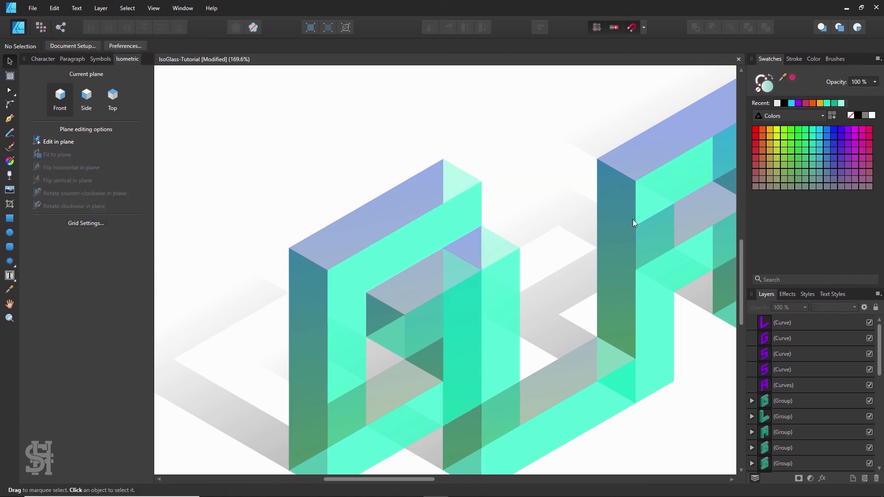
{"action": "key", "text": "z"}
{"action": "left_click", "coordinate": [661, 251], "text": "alt"}
{"action": "left_click_drag", "start_coordinate": [664, 254], "coordinate": [436, 272]}
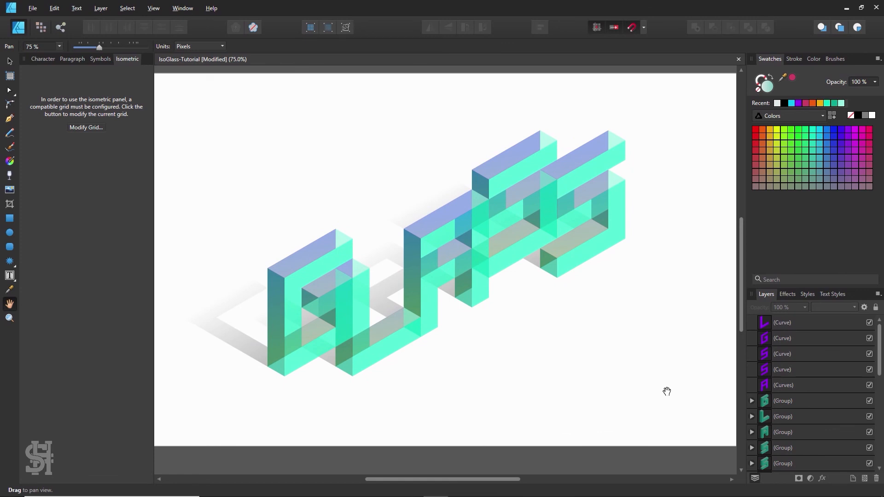